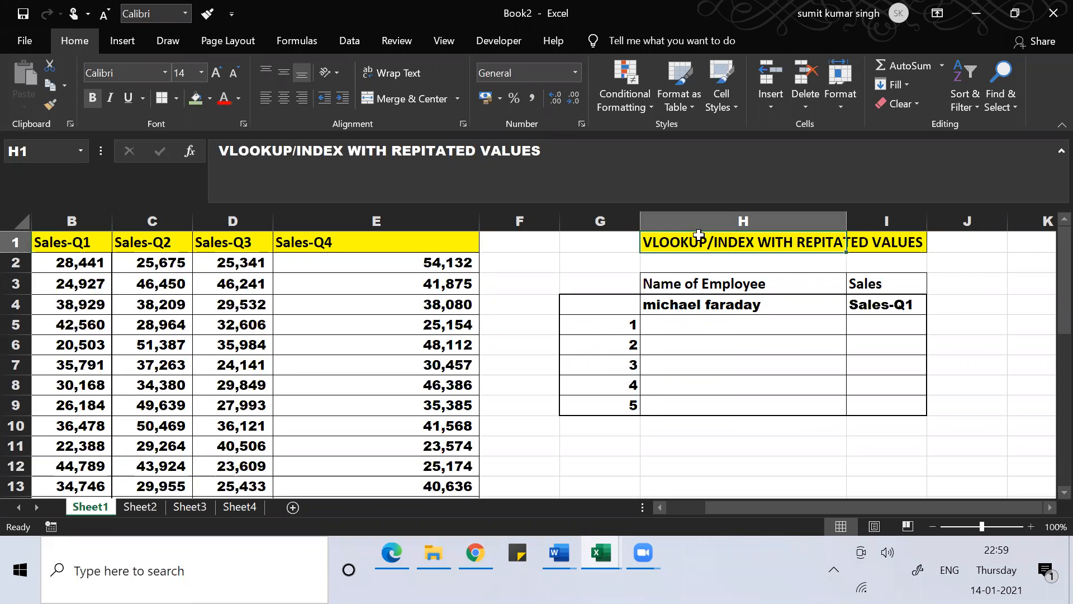
Look through the employee names in column A, starting from cell A2, for repeated entries
{"action": "key", "text": "Left"}
{"action": "key", "text": "Home"}
{"action": "key", "text": "Down"}
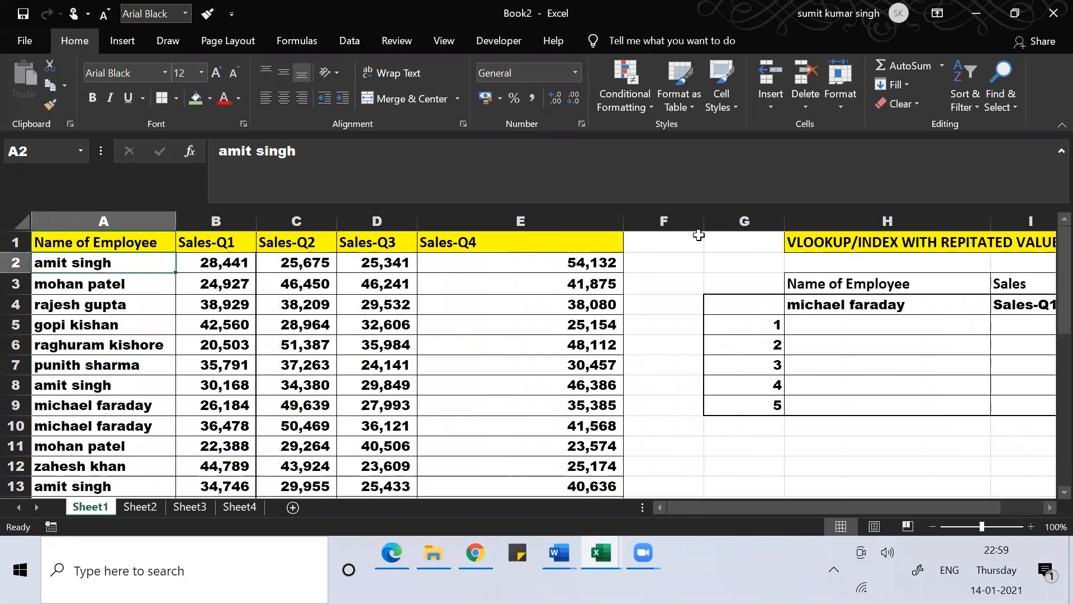
{"action": "key", "text": "Down"}
{"action": "key", "text": "Down"}
{"action": "key", "text": "Down"}
{"action": "key", "text": "Down"}
{"action": "key", "text": "Down"}
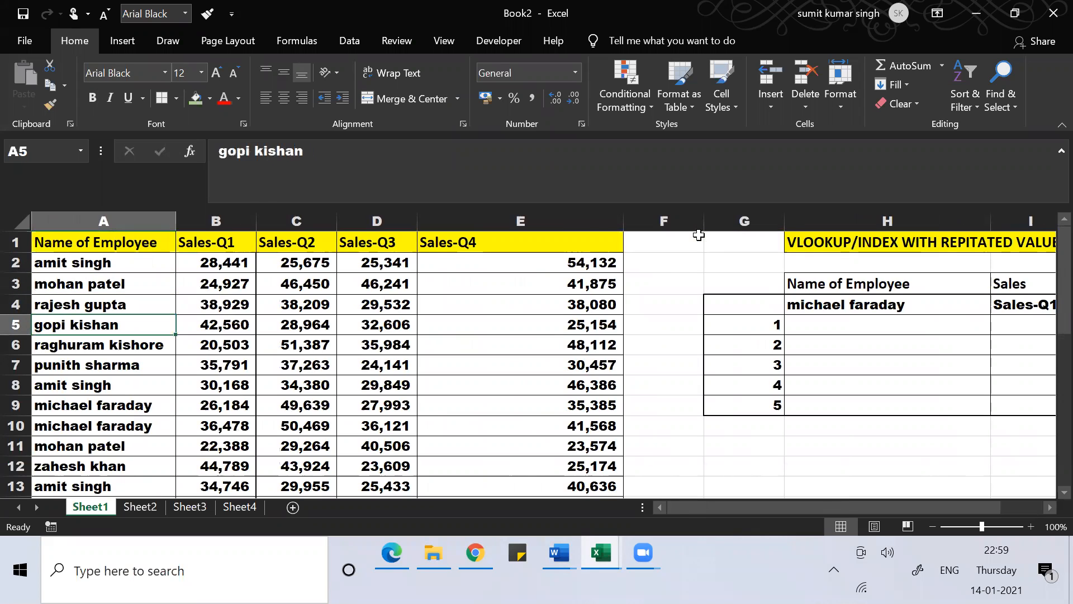
{"action": "key", "text": "Down"}
{"action": "key", "text": "Down"}
{"action": "key", "text": "Up"}
{"action": "key", "text": "Up"}
{"action": "key", "text": "Up"}
{"action": "key", "text": "Up"}
{"action": "key", "text": "Up"}
{"action": "key", "text": "Up"}
{"action": "key", "text": "Up"}
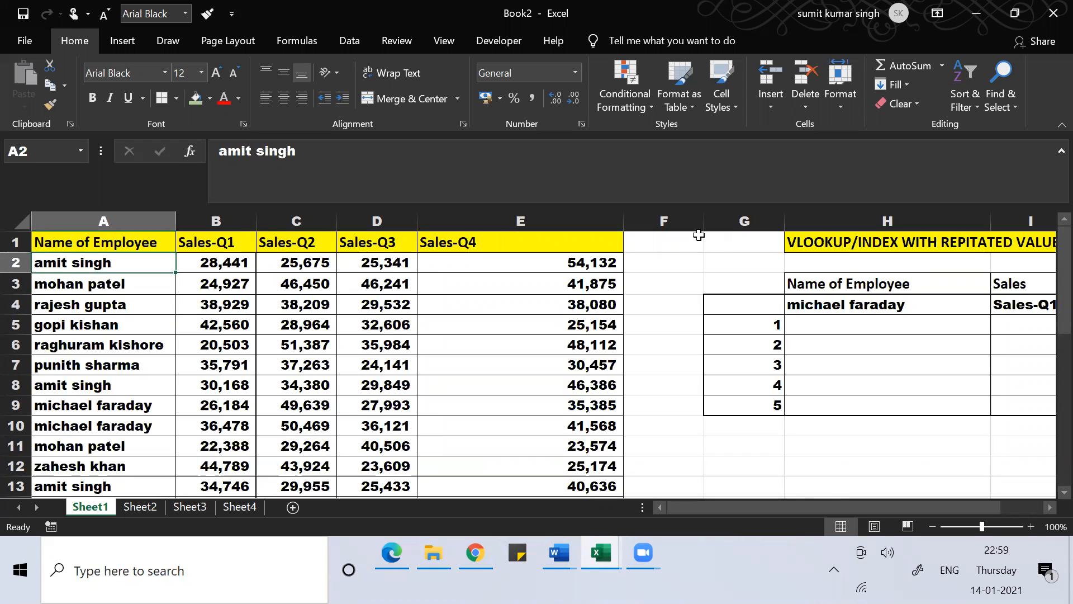
Highlight the duplicate employee names in A2:A31 with a conditional formatting rule, using light red fill with dark red text
{"action": "key", "text": "ctrl+shift+Down"}
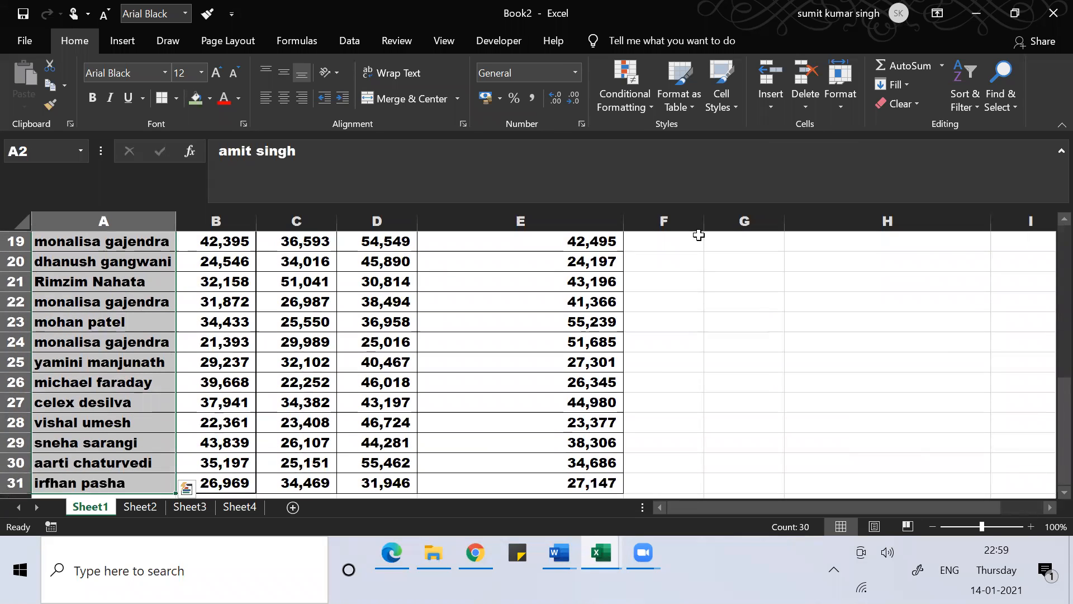
{"action": "key", "text": "alt"}
{"action": "key", "text": "h"}
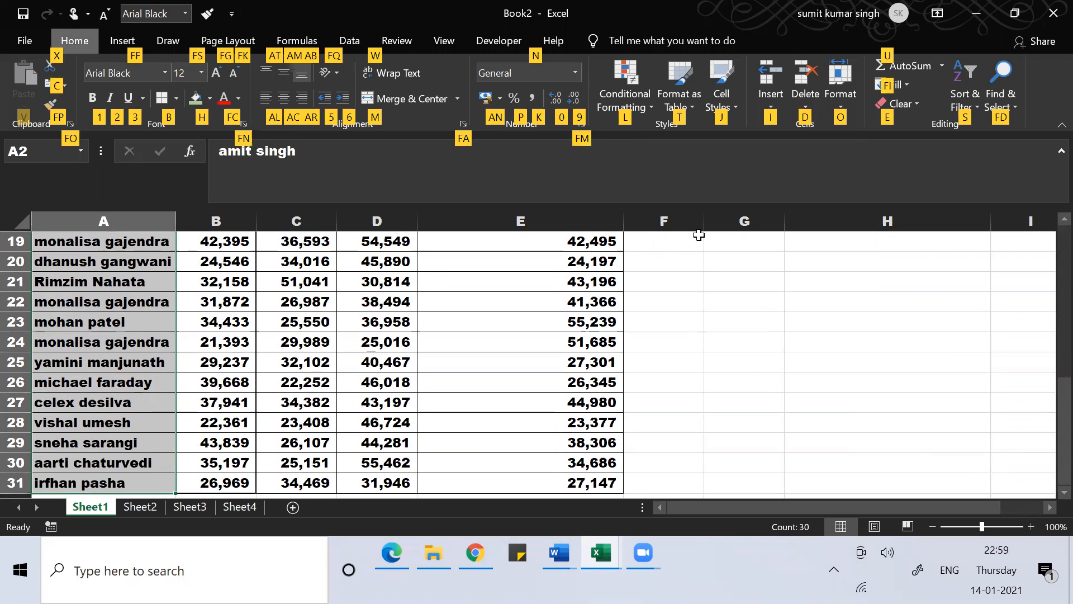
{"action": "key", "text": "l"}
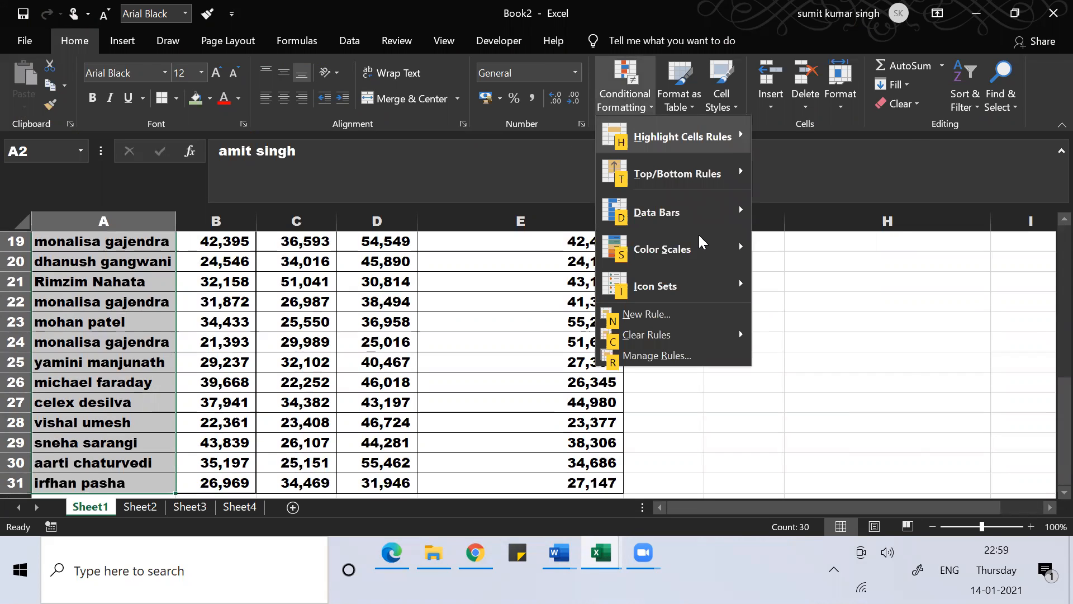
{"action": "key", "text": "h"}
{"action": "key", "text": "d"}
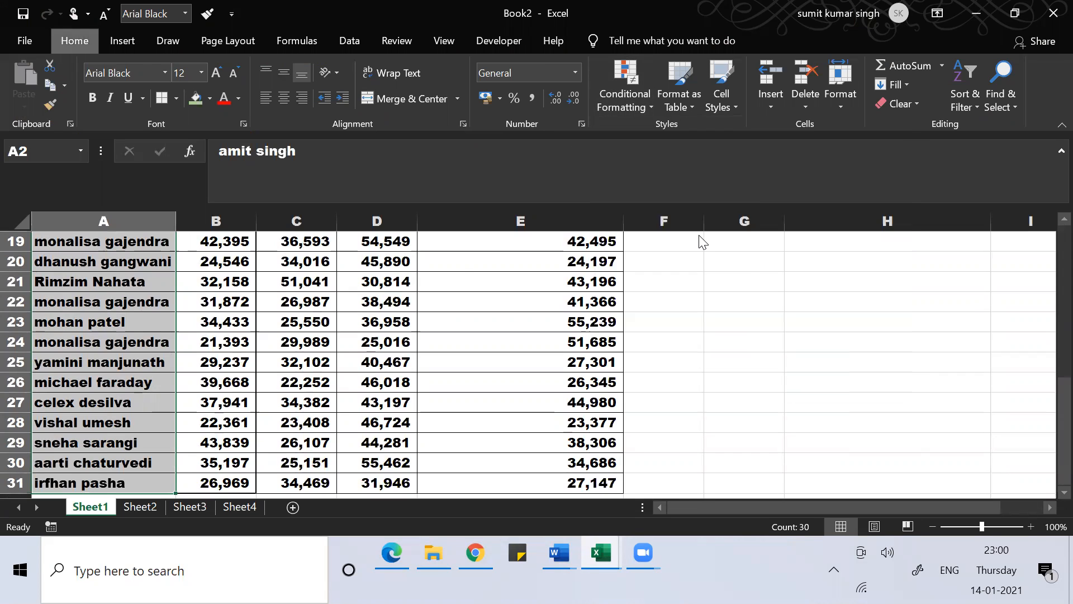
{"action": "left_click", "coordinate": [664, 258]}
{"action": "left_click", "coordinate": [77, 348]}
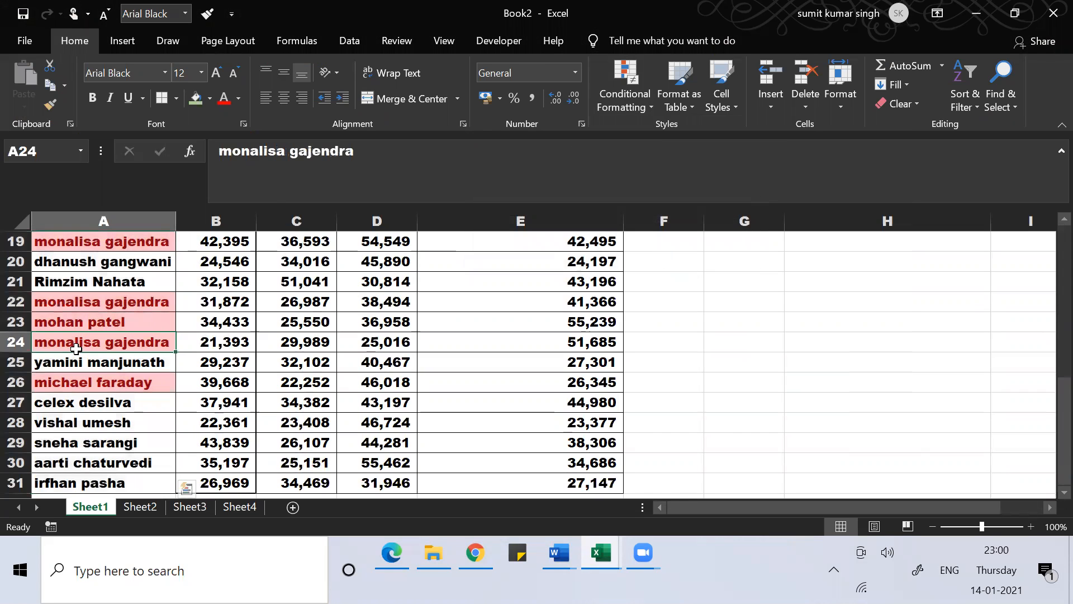
Examine the employee column for the names highlighted as duplicates throughout the list
{"action": "key", "text": "Up"}
{"action": "key", "text": "Up"}
{"action": "key", "text": "Up"}
{"action": "key", "text": "Up"}
{"action": "key", "text": "Up"}
{"action": "key", "text": "Up"}
{"action": "key", "text": "Up"}
{"action": "key", "text": "Up"}
{"action": "key", "text": "Up"}
{"action": "key", "text": "Up"}
{"action": "key", "text": "Up"}
{"action": "key", "text": "Up"}
{"action": "key", "text": "Up"}
{"action": "key", "text": "Up"}
{"action": "key", "text": "Up"}
{"action": "key", "text": "Up"}
{"action": "key", "text": "Up"}
{"action": "key", "text": "Up"}
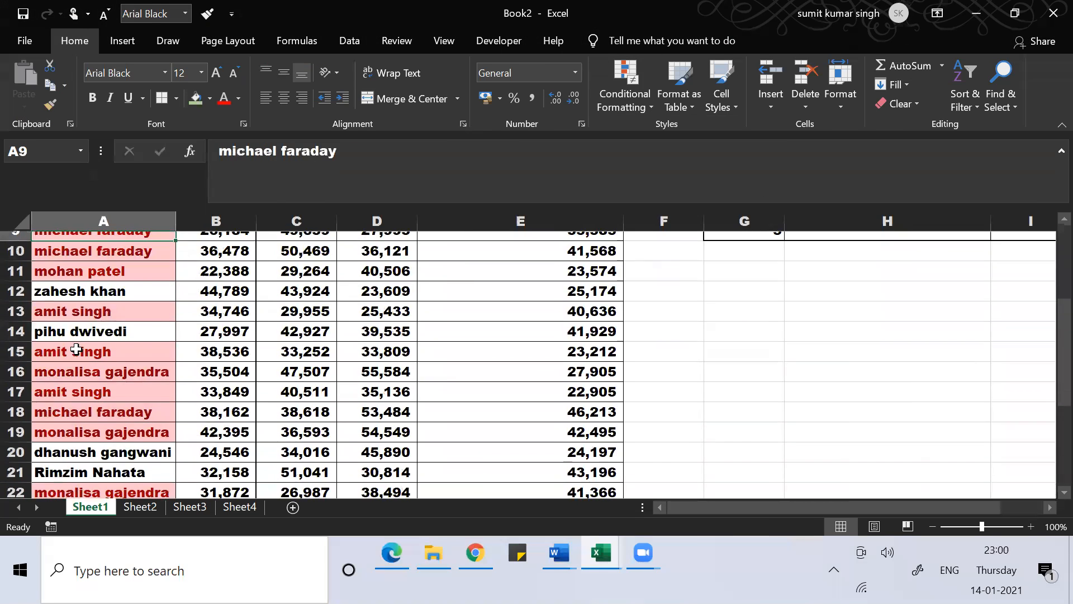
{"action": "key", "text": "Up"}
{"action": "key", "text": "Up"}
{"action": "key", "text": "Up"}
{"action": "key", "text": "Up"}
{"action": "key", "text": "Up"}
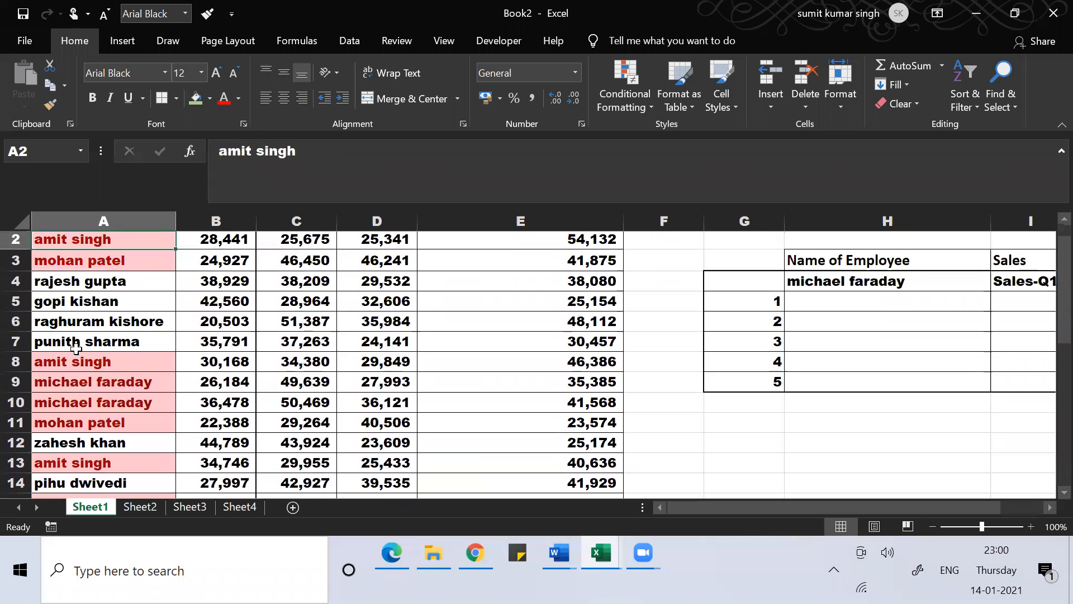
{"action": "key", "text": "Down"}
{"action": "key", "text": "Down"}
{"action": "key", "text": "Down"}
{"action": "key", "text": "Down"}
{"action": "key", "text": "Down"}
{"action": "key", "text": "Down"}
{"action": "key", "text": "Down"}
{"action": "key", "text": "Down"}
{"action": "key", "text": "Down"}
{"action": "key", "text": "Down"}
{"action": "key", "text": "Down"}
{"action": "key", "text": "Down"}
{"action": "key", "text": "Down"}
{"action": "key", "text": "Down"}
{"action": "key", "text": "Down"}
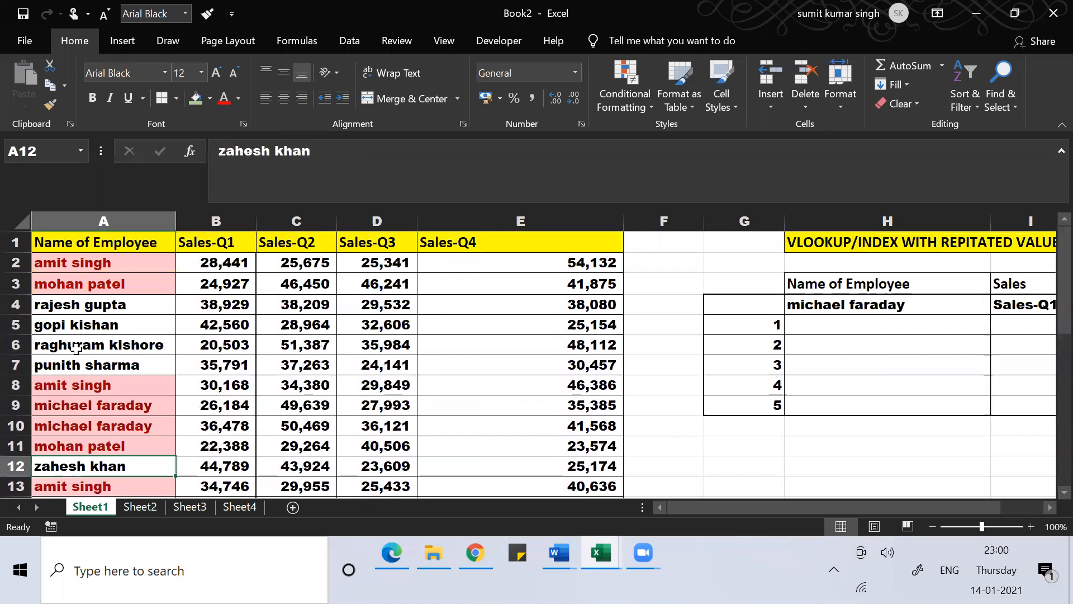
{"action": "key", "text": "Down"}
{"action": "key", "text": "Down"}
{"action": "key", "text": "Down"}
{"action": "key", "text": "Down"}
{"action": "key", "text": "Down"}
{"action": "key", "text": "Down"}
{"action": "key", "text": "Down"}
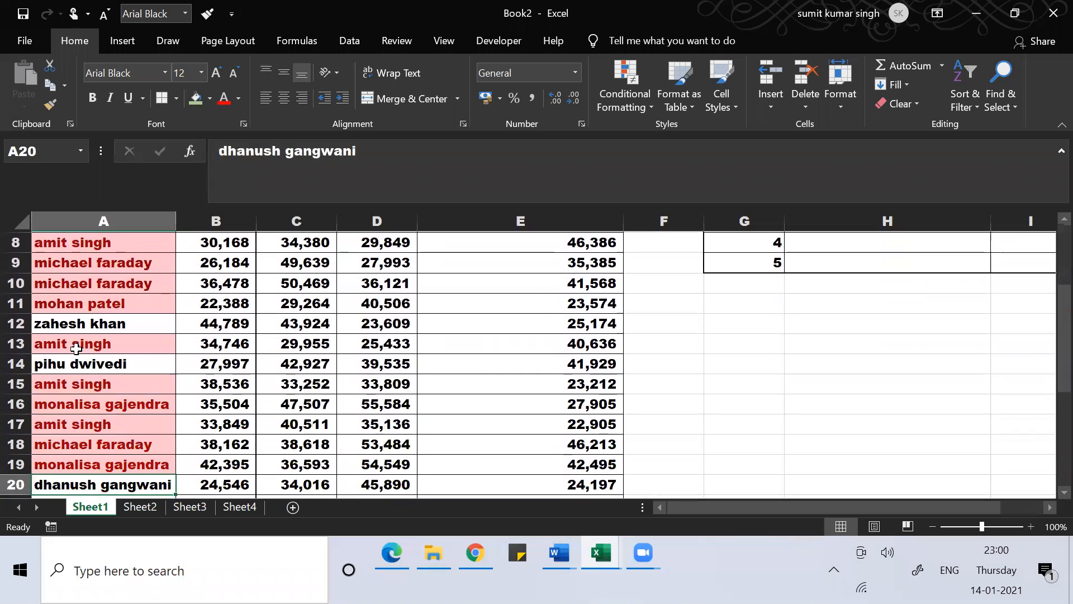
{"action": "key", "text": "Down"}
{"action": "key", "text": "Down"}
{"action": "key", "text": "Down"}
{"action": "key", "text": "Down"}
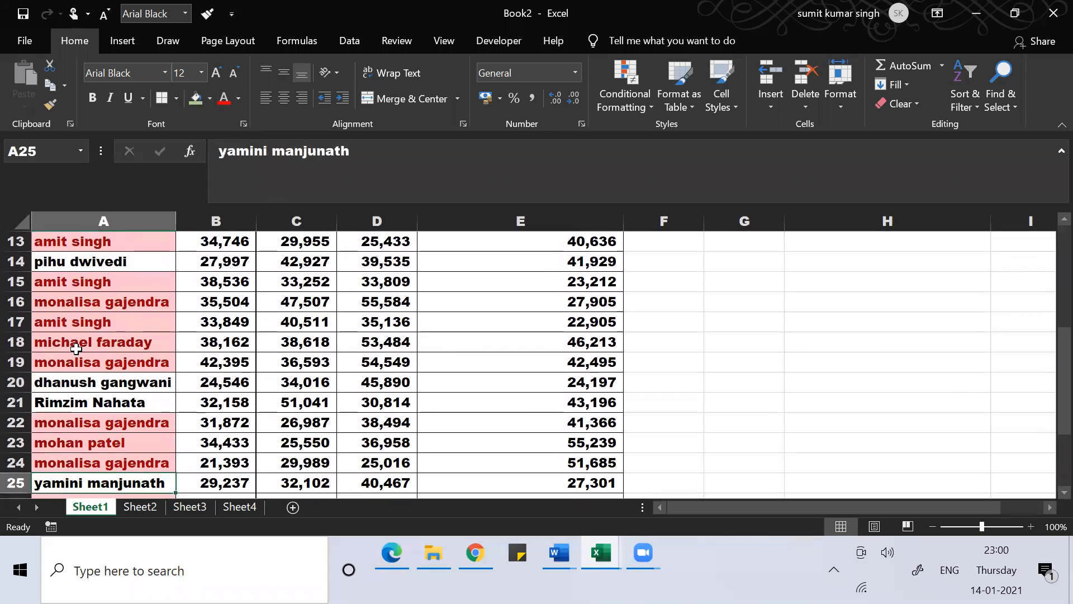
{"action": "key", "text": "Up"}
{"action": "key", "text": "Up"}
{"action": "key", "text": "Up"}
{"action": "key", "text": "Up"}
{"action": "key", "text": "Up"}
{"action": "key", "text": "Up"}
{"action": "key", "text": "Up"}
{"action": "key", "text": "Up"}
{"action": "key", "text": "Up"}
{"action": "key", "text": "Up"}
{"action": "key", "text": "Up"}
{"action": "key", "text": "Up"}
{"action": "key", "text": "Up"}
{"action": "key", "text": "Up"}
{"action": "key", "text": "Up"}
{"action": "key", "text": "Up"}
{"action": "key", "text": "Up"}
{"action": "key", "text": "Up"}
{"action": "key", "text": "Up"}
{"action": "key", "text": "Up"}
{"action": "key", "text": "Up"}
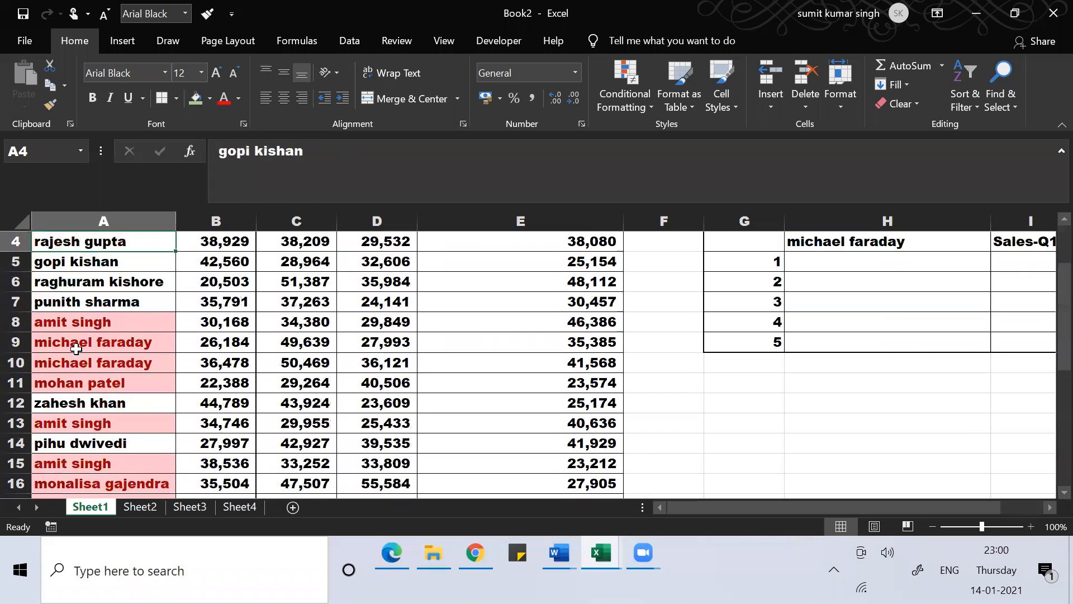
{"action": "key", "text": "Down"}
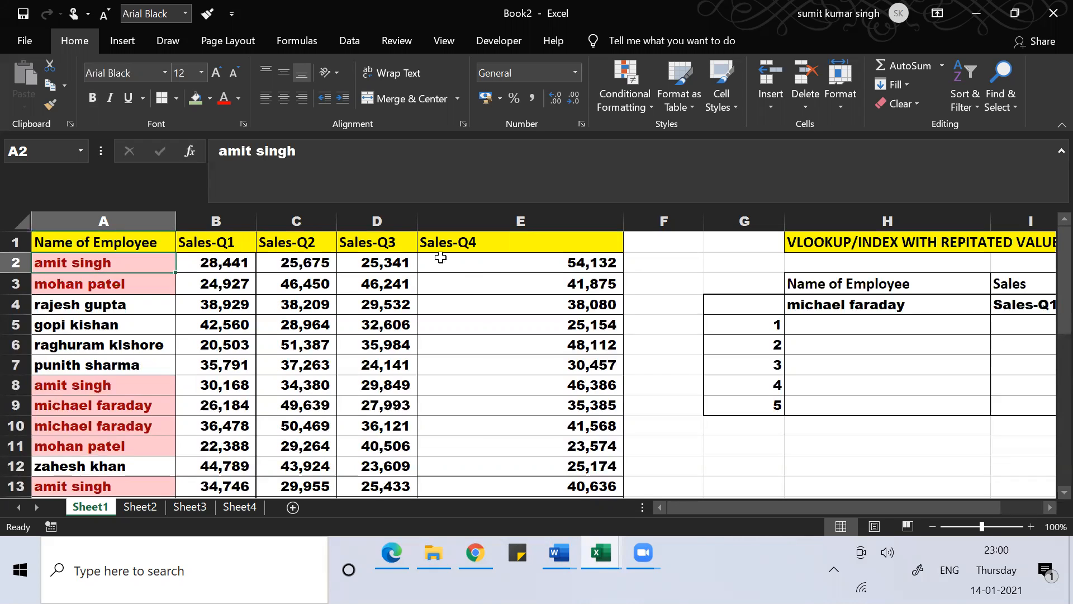
Hide the empty column F between the sales data and the lookup table
{"action": "left_click", "coordinate": [213, 265]}
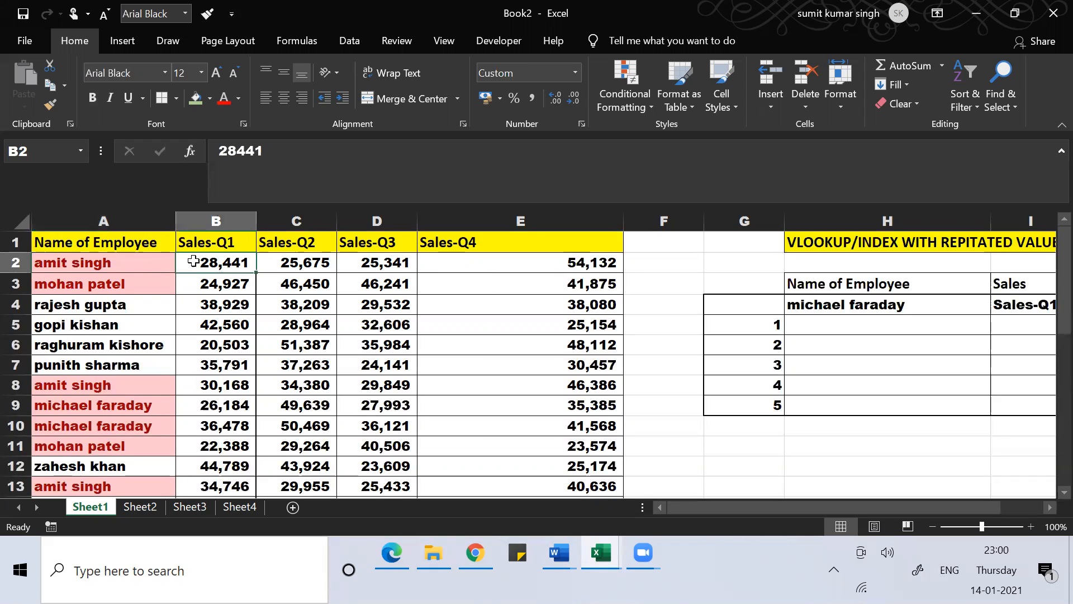
{"action": "left_click", "coordinate": [873, 312]}
{"action": "left_click", "coordinate": [1008, 323]}
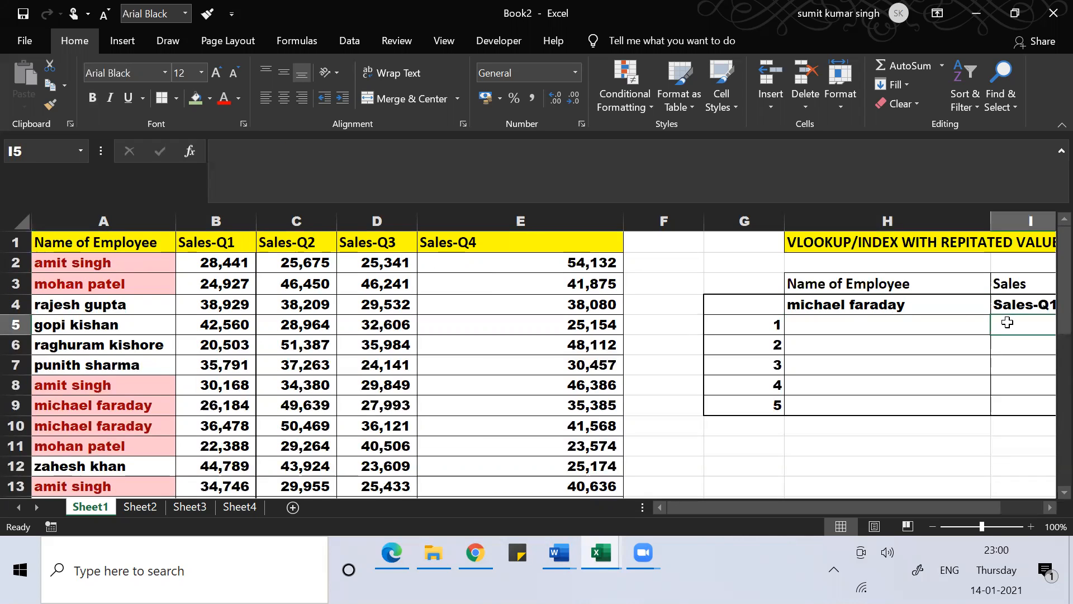
{"action": "left_click", "coordinate": [678, 223]}
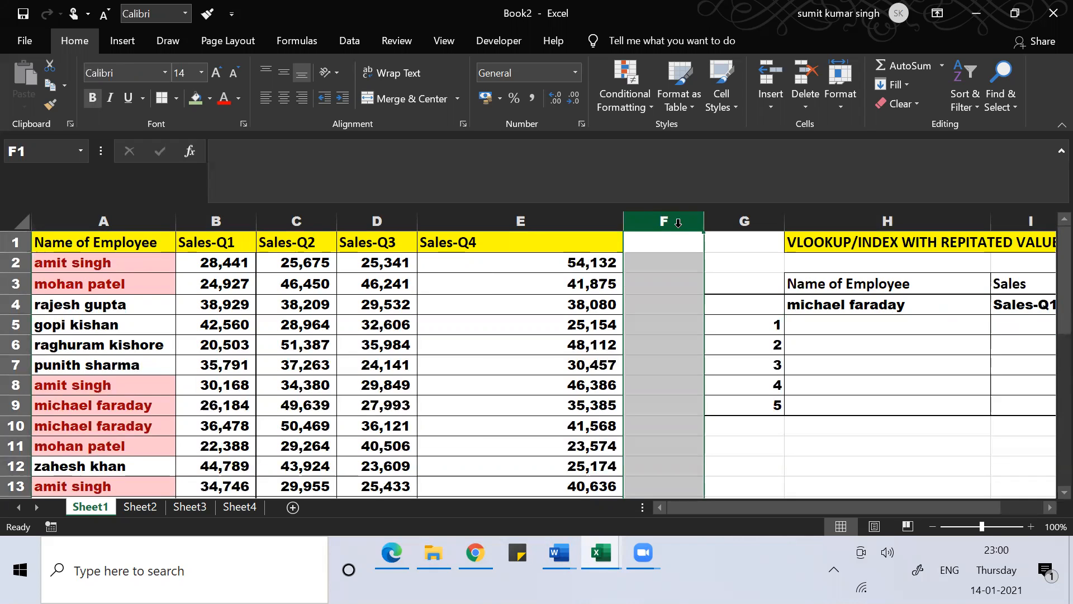
{"action": "key", "text": "ctrl+minus"}
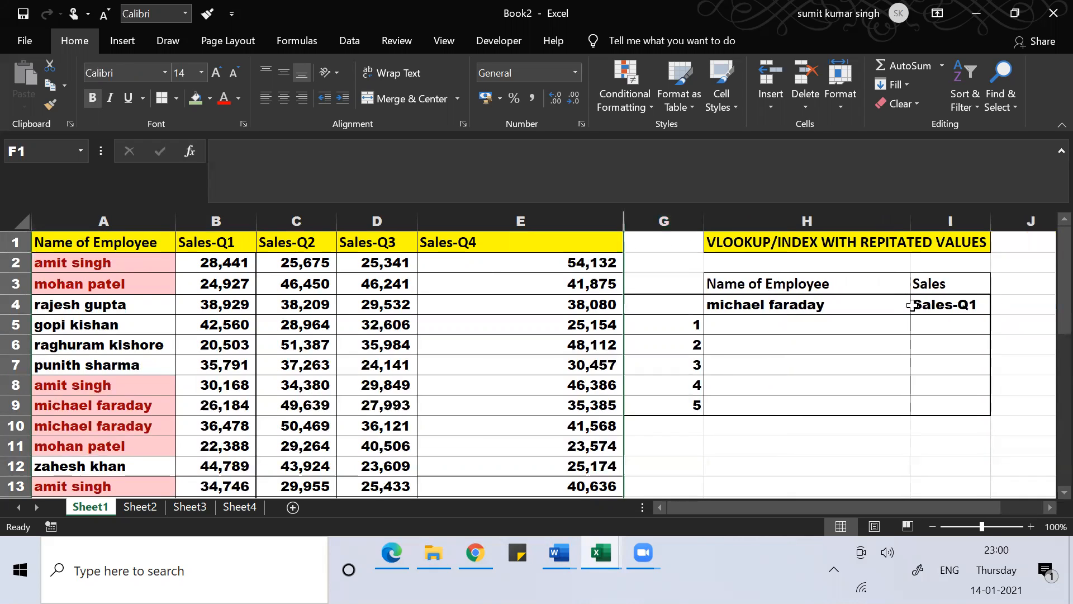
Begin a VLOOKUP formula in cell I5 with H4 as the lookup value and A1:E31 as the table array
{"action": "left_click", "coordinate": [938, 321]}
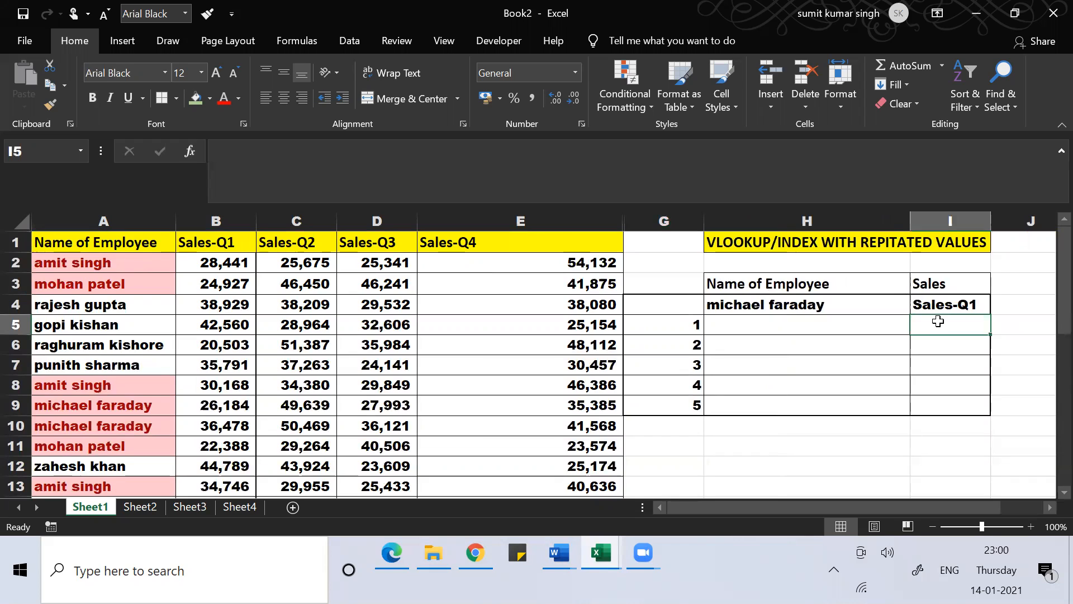
{"action": "type", "text": "="}
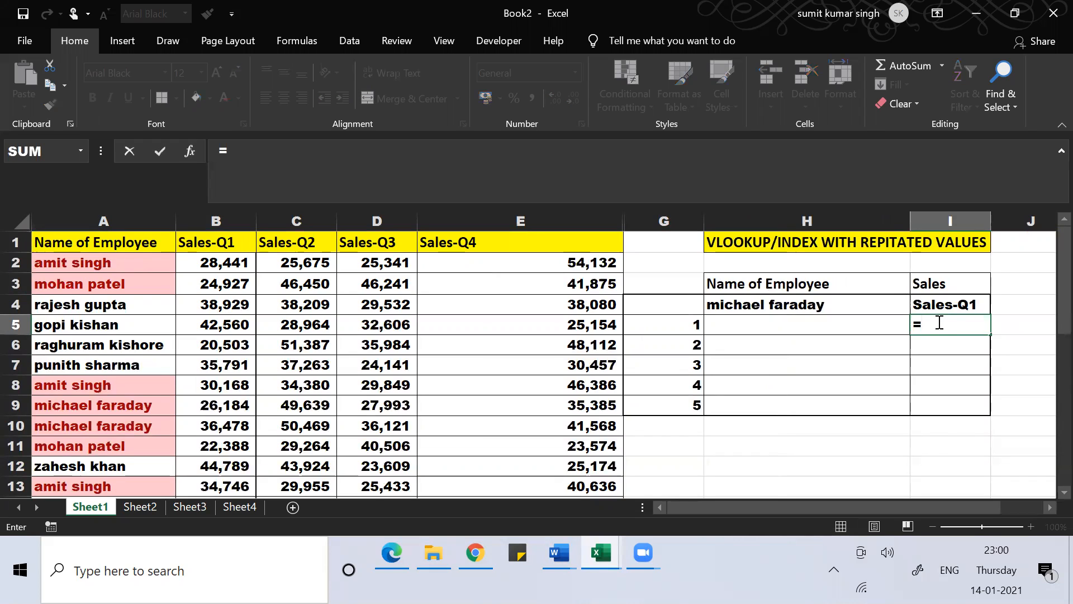
{"action": "type", "text": "vlookup"}
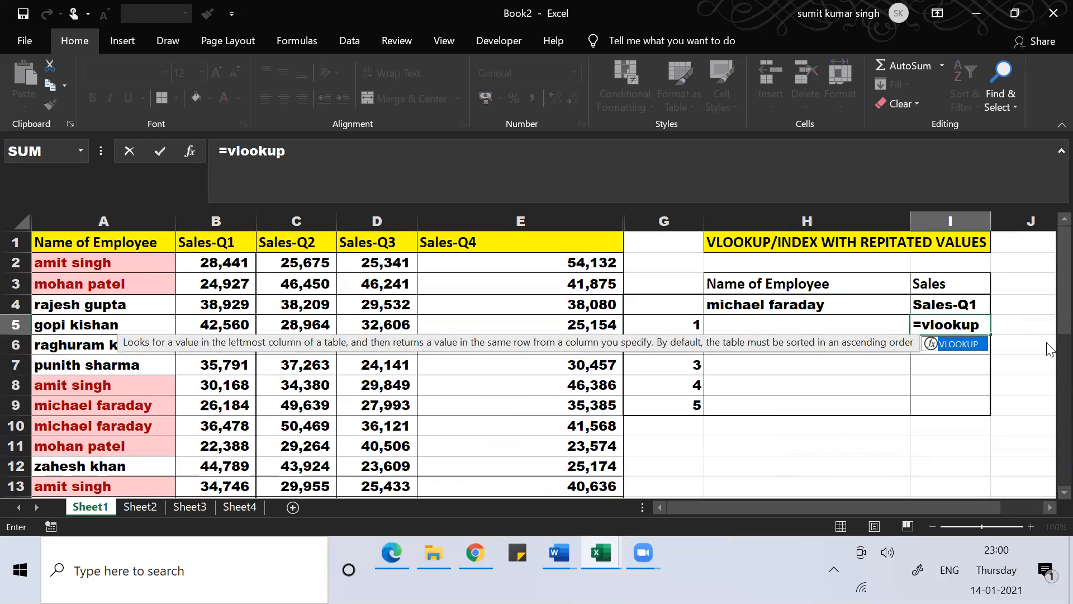
{"action": "type", "text": "("}
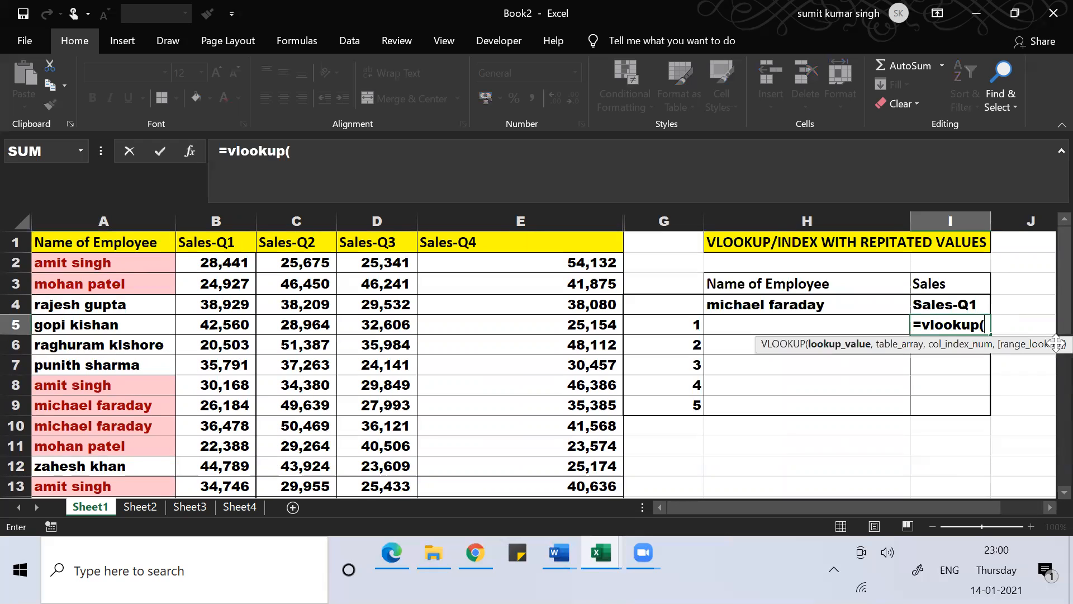
{"action": "left_click", "coordinate": [808, 304]}
{"action": "type", "text": ","}
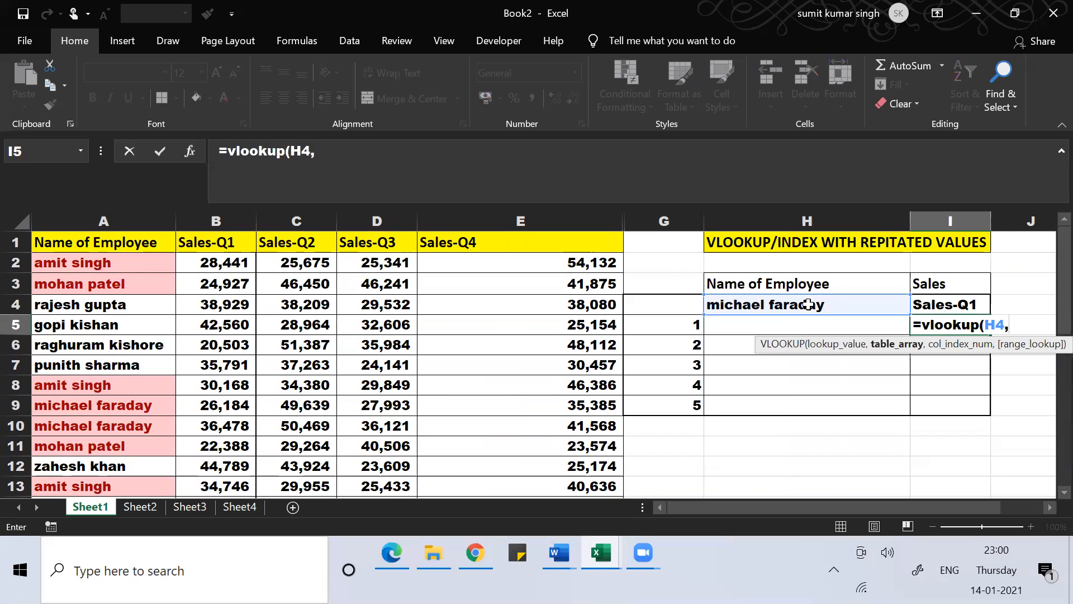
{"action": "left_click", "coordinate": [104, 241]}
{"action": "key", "text": "ctrl+shift+Right"}
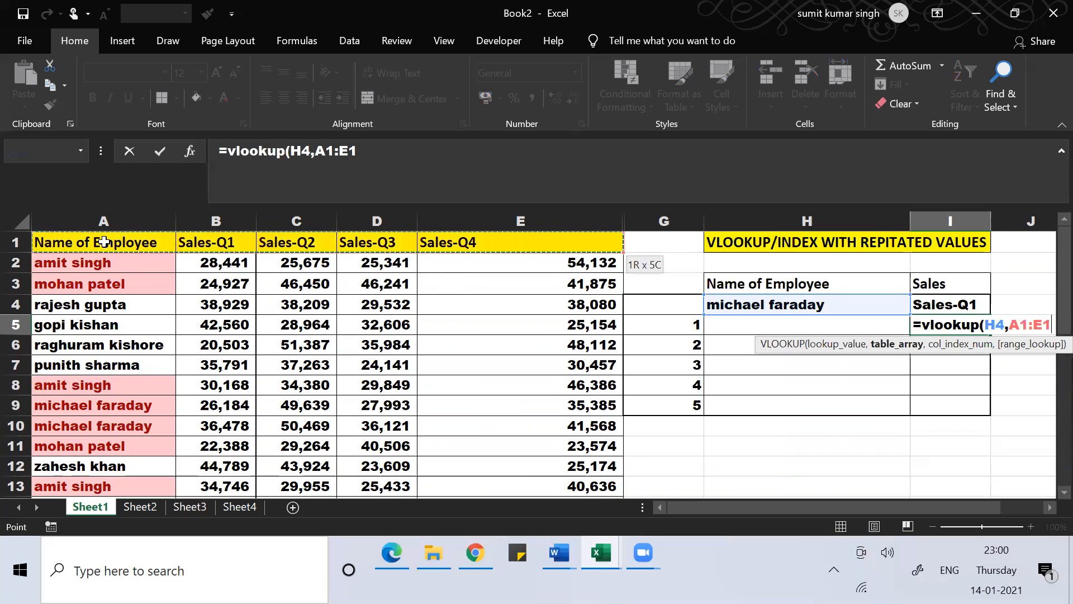
{"action": "key", "text": "ctrl+shift+Down"}
{"action": "type", "text": ","}
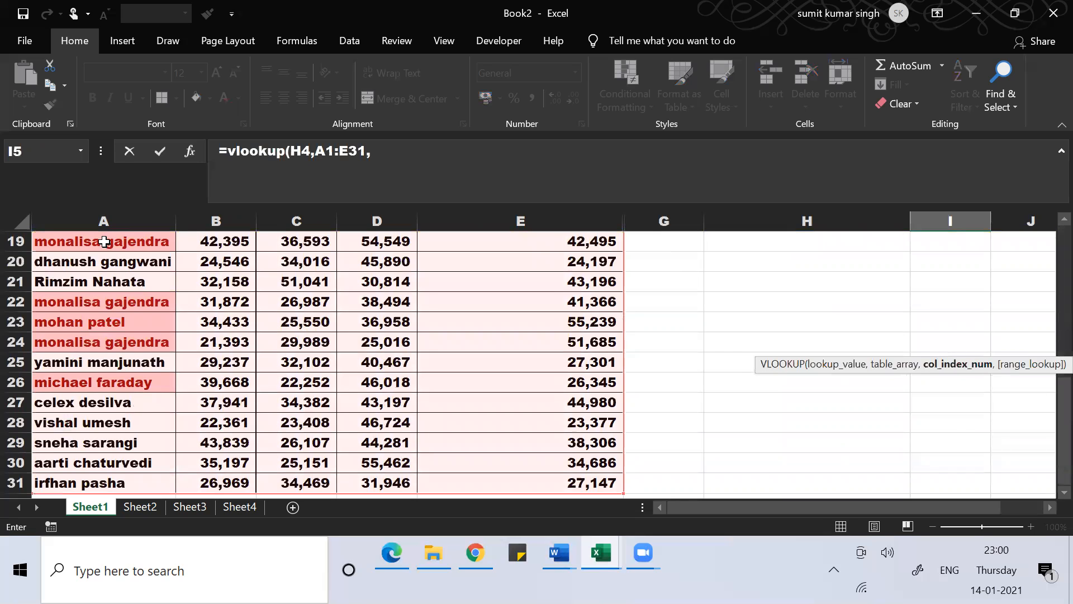
Add a nested MATCH as the VLOOKUP's column index in I5, with I4 as its lookup value
{"action": "type", "text": "match"}
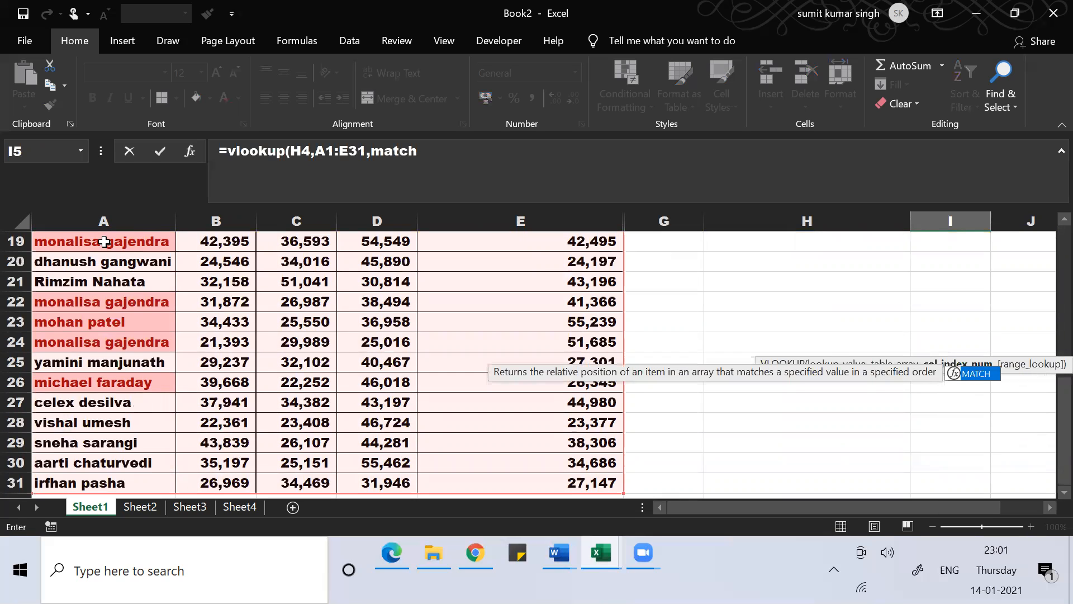
{"action": "type", "text": "("}
{"action": "key", "text": "Up"}
{"action": "key", "text": "Up"}
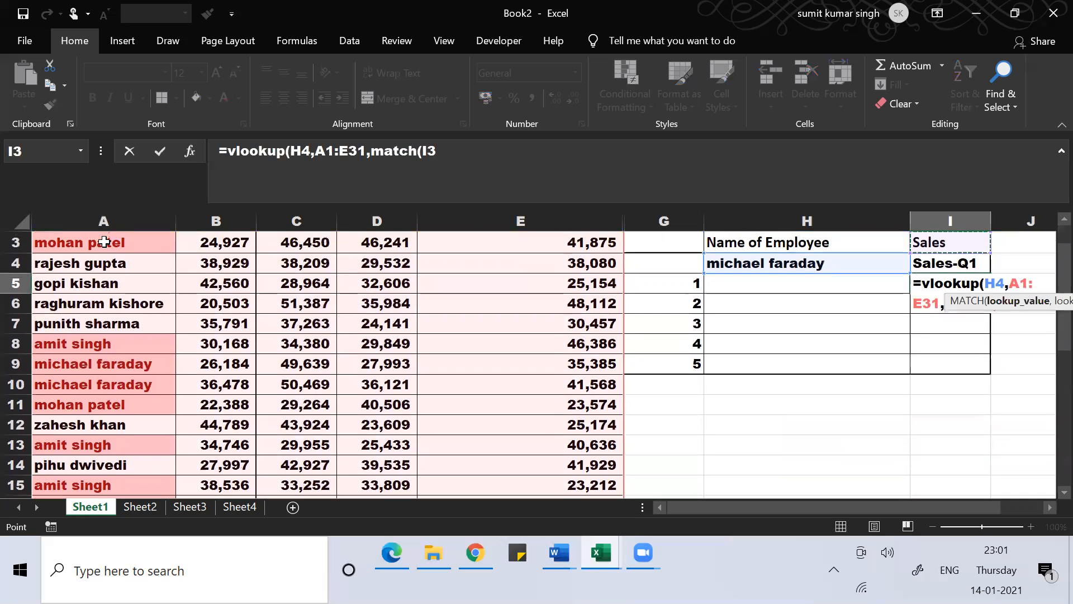
{"action": "key", "text": "Down"}
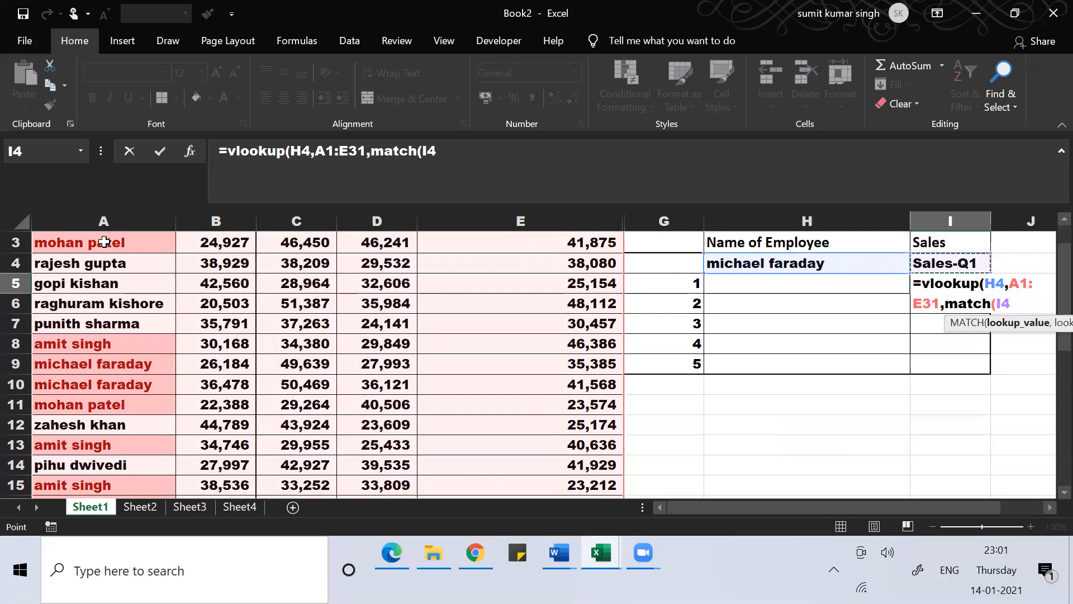
{"action": "type", "text": ","}
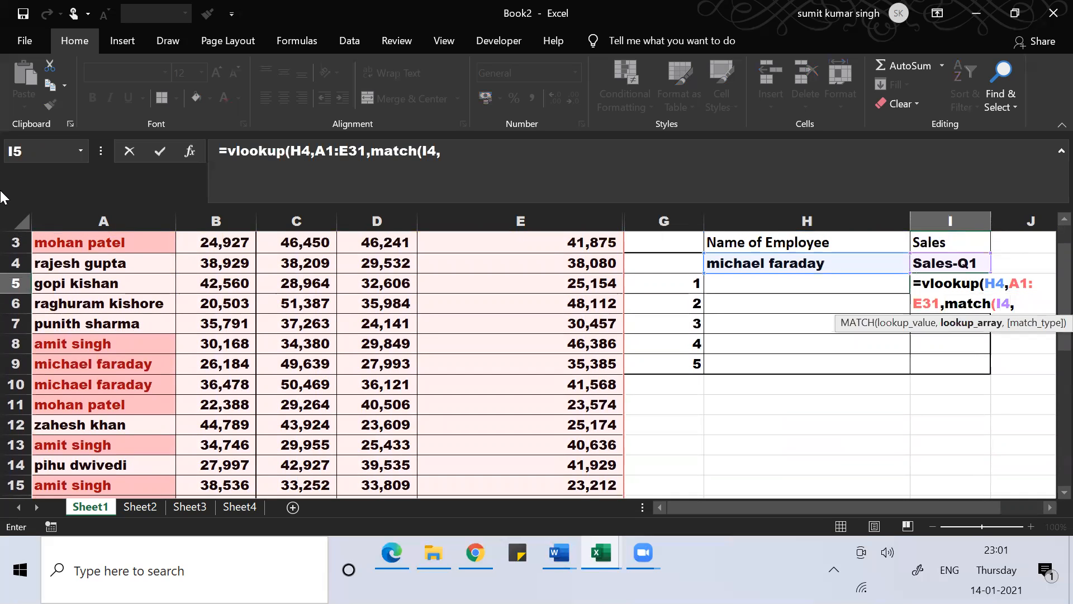
Give MATCH the header range A1:E1 and match type 0, and complete the VLOOKUP with range lookup 0
{"action": "left_click", "coordinate": [122, 257]}
{"action": "key", "text": "Up"}
{"action": "key", "text": "Up"}
{"action": "key", "text": "Up"}
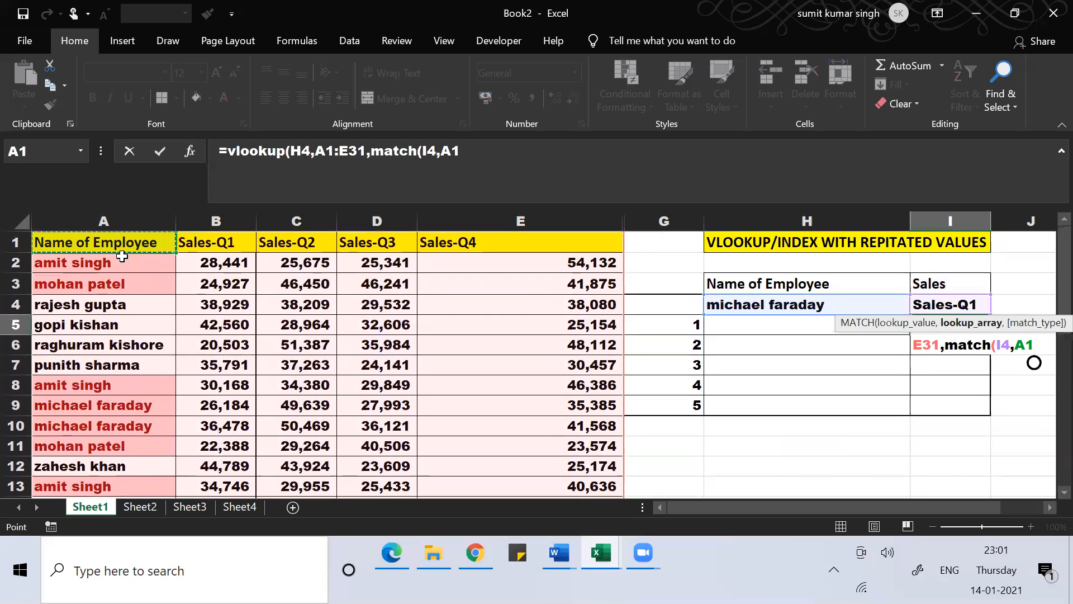
{"action": "key", "text": "shift+Right"}
{"action": "key", "text": "shift+Right"}
{"action": "key", "text": "shift+Right"}
{"action": "key", "text": "shift+Right"}
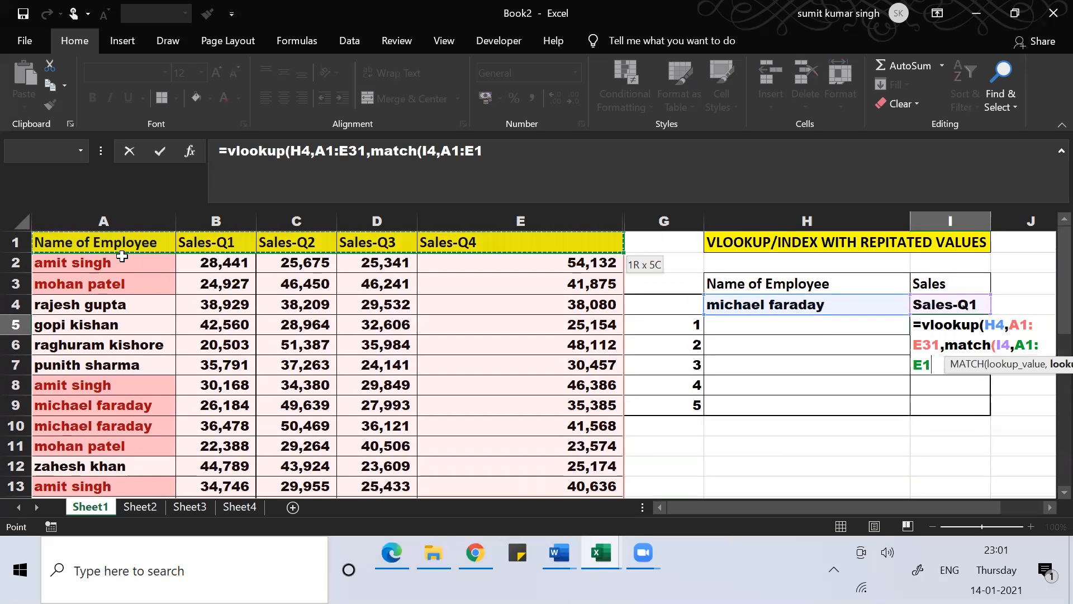
{"action": "type", "text": ",0),"}
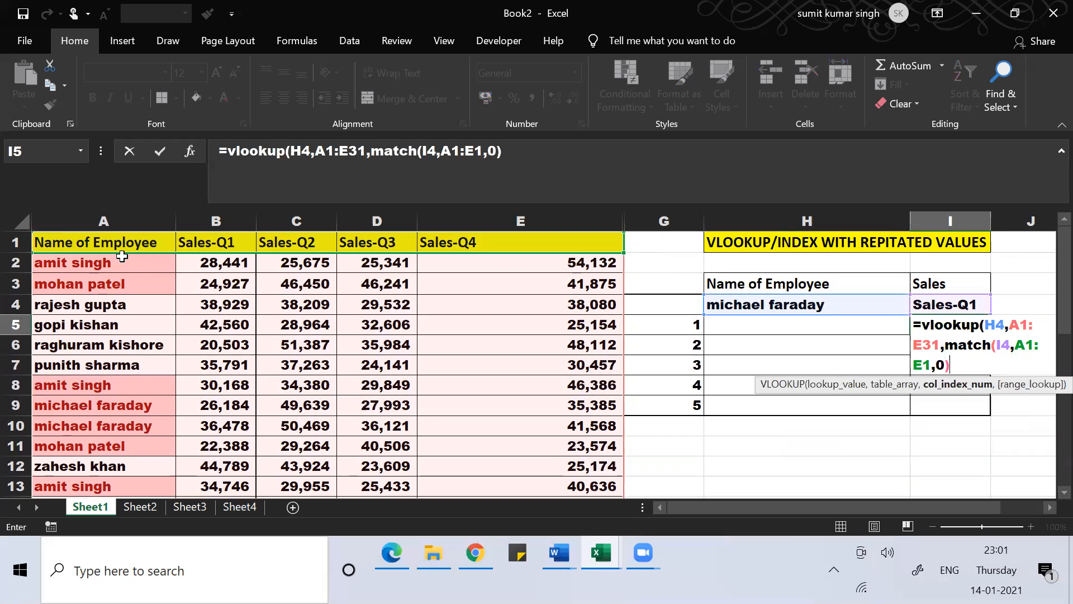
{"action": "type", "text": "0"}
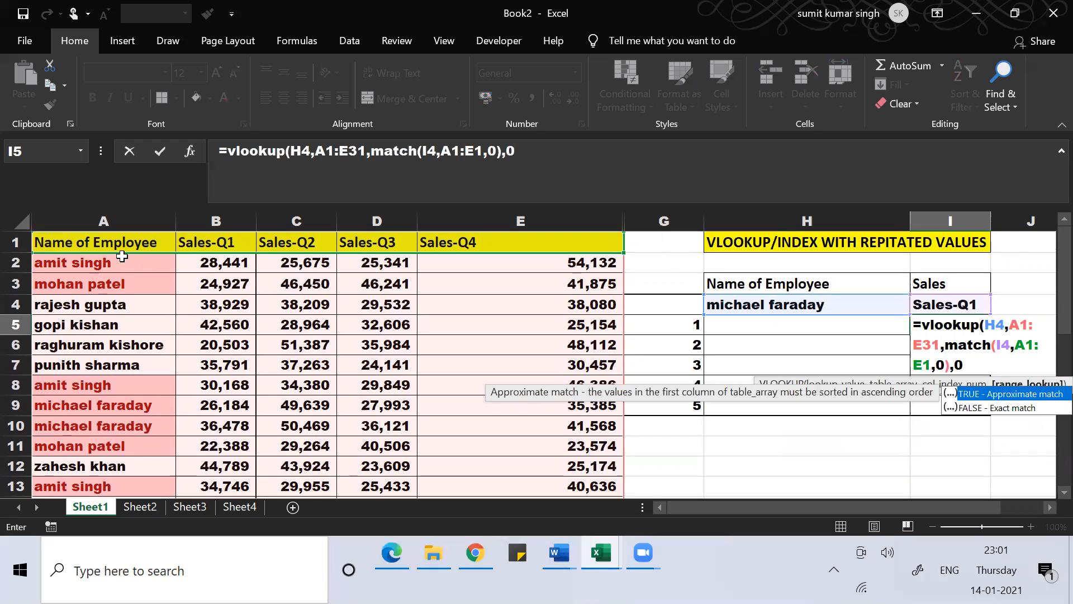
{"action": "type", "text": ")"}
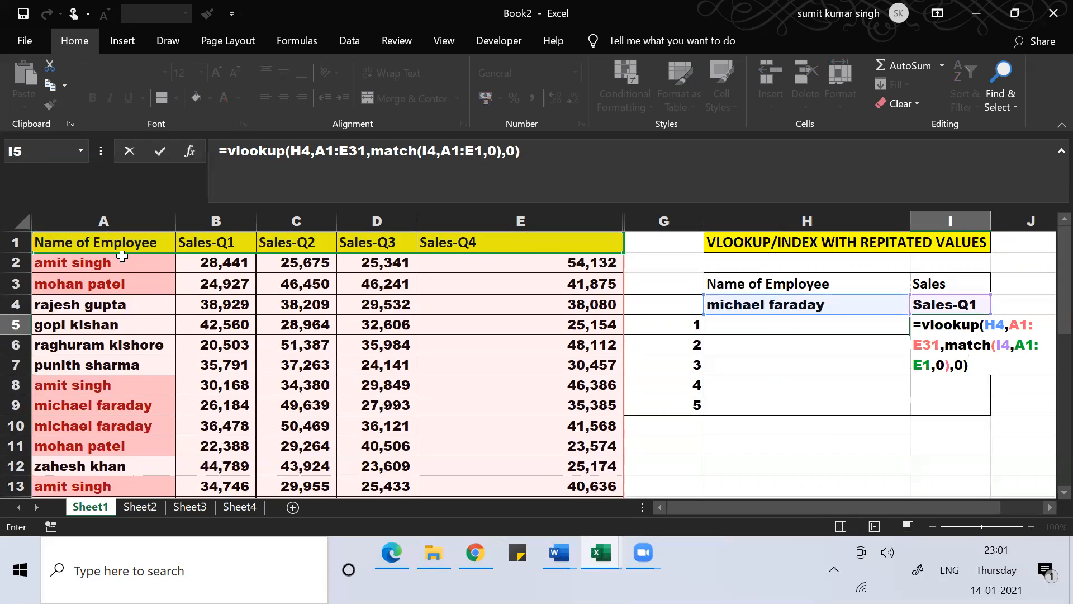
{"action": "key", "text": "Return"}
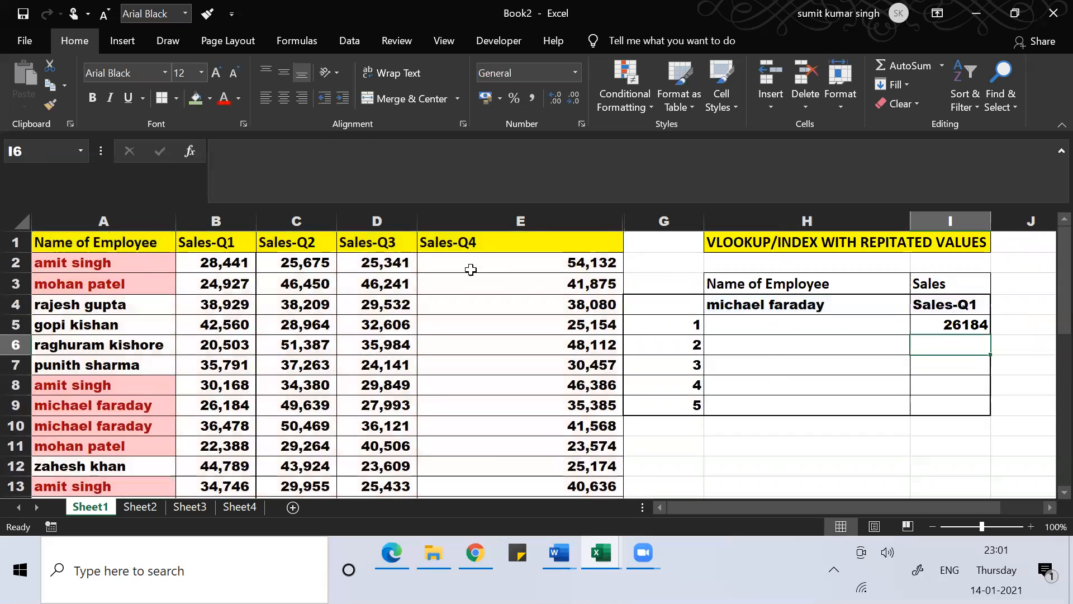
Test the lookup by setting the sales quarter in I4 to Sales-Q2 and to Sales-Q3
{"action": "left_click", "coordinate": [923, 297]}
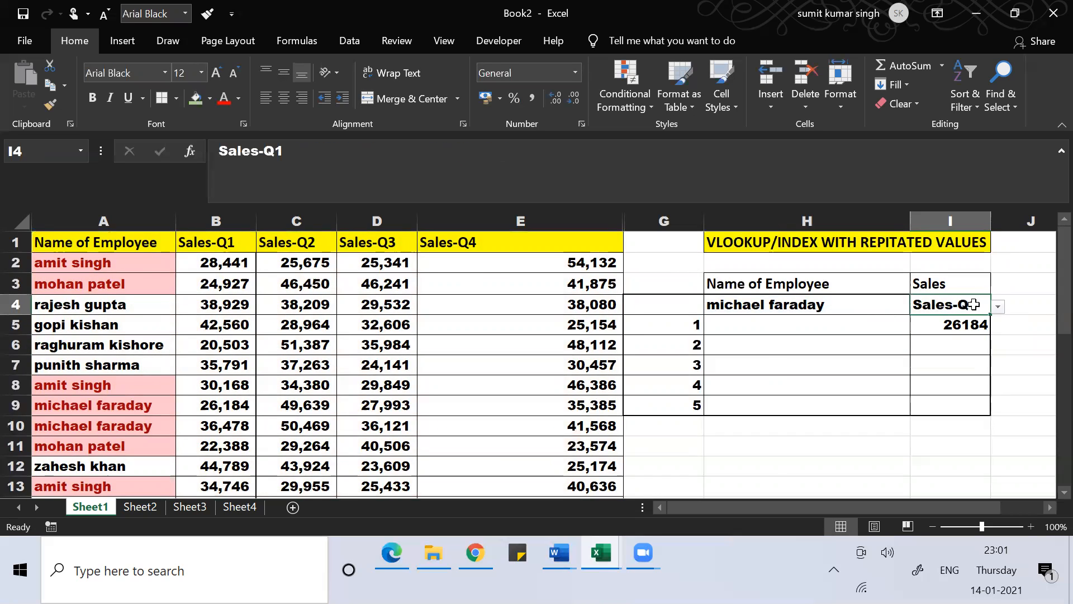
{"action": "left_click", "coordinate": [998, 307]}
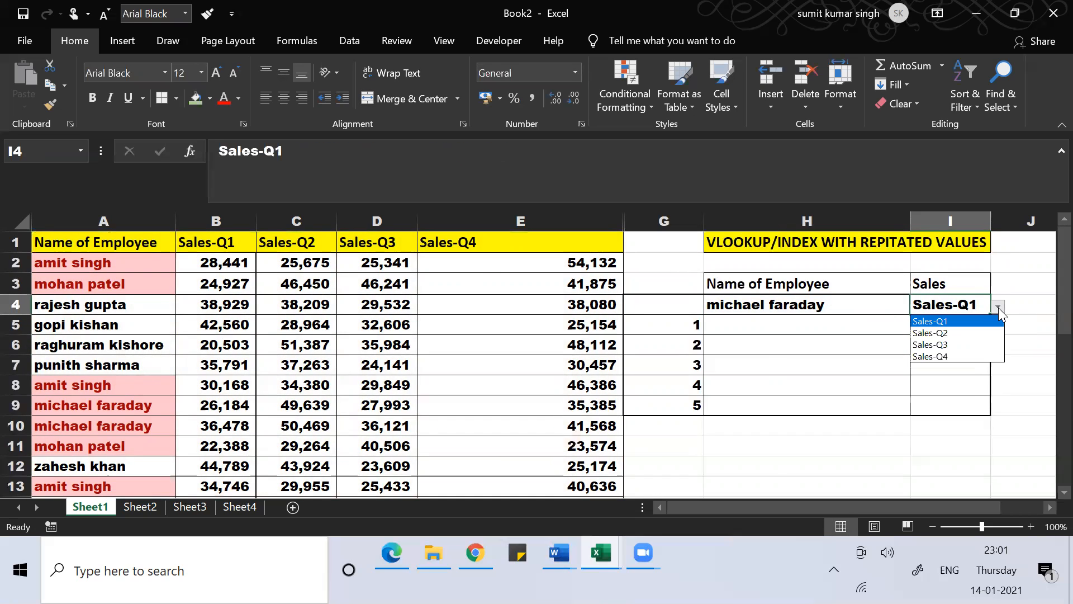
{"action": "left_click", "coordinate": [954, 333]}
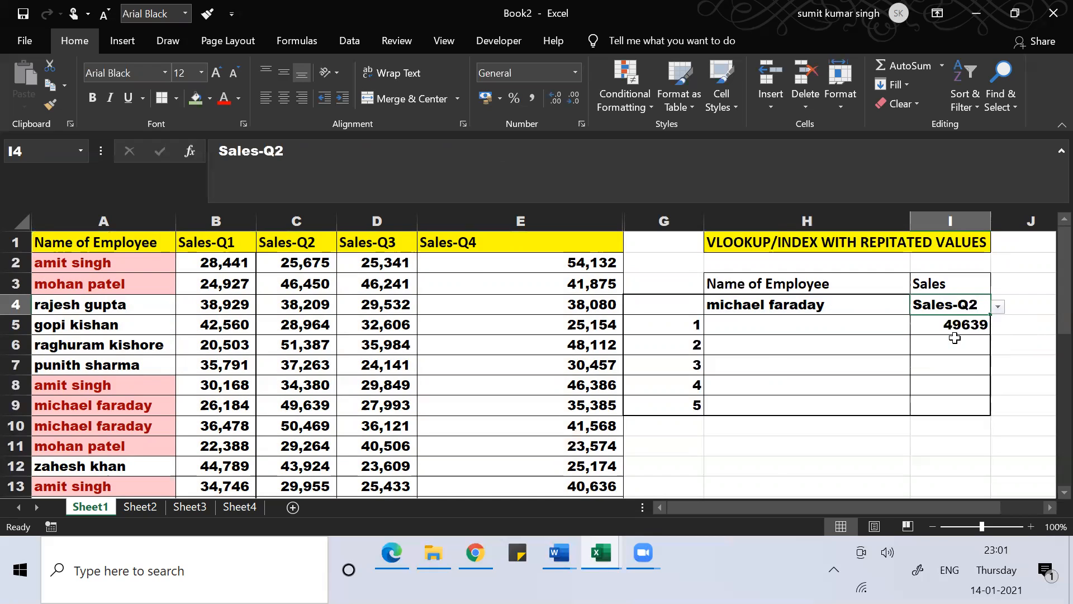
{"action": "left_click", "coordinate": [998, 307]}
{"action": "left_click", "coordinate": [960, 346]}
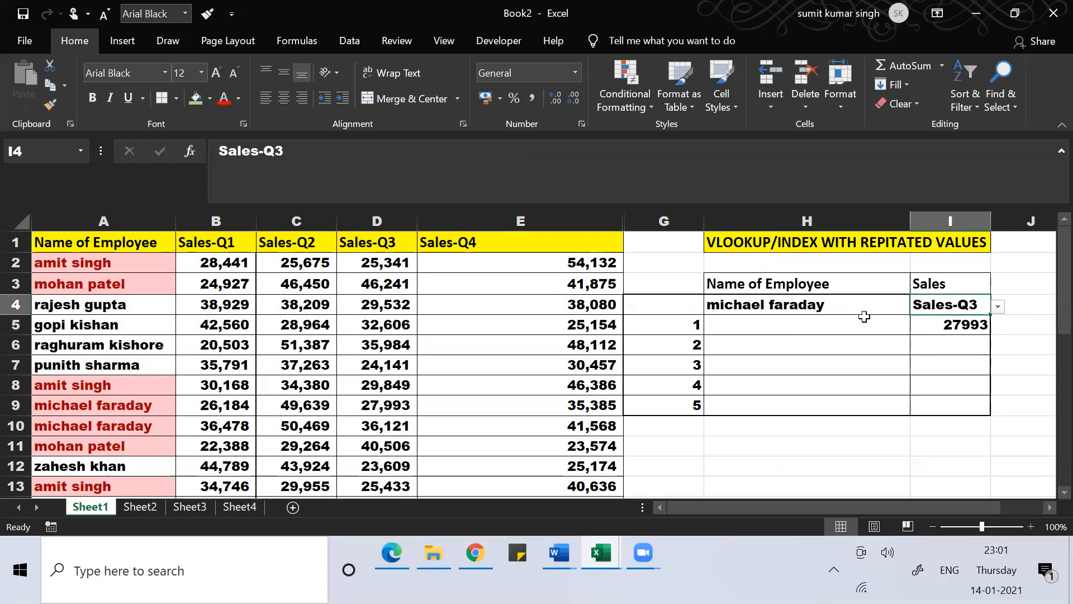
Compare the VLOOKUP result in I5 with the employee's first Sales-Q3 entry in D9
{"action": "left_click", "coordinate": [939, 328]}
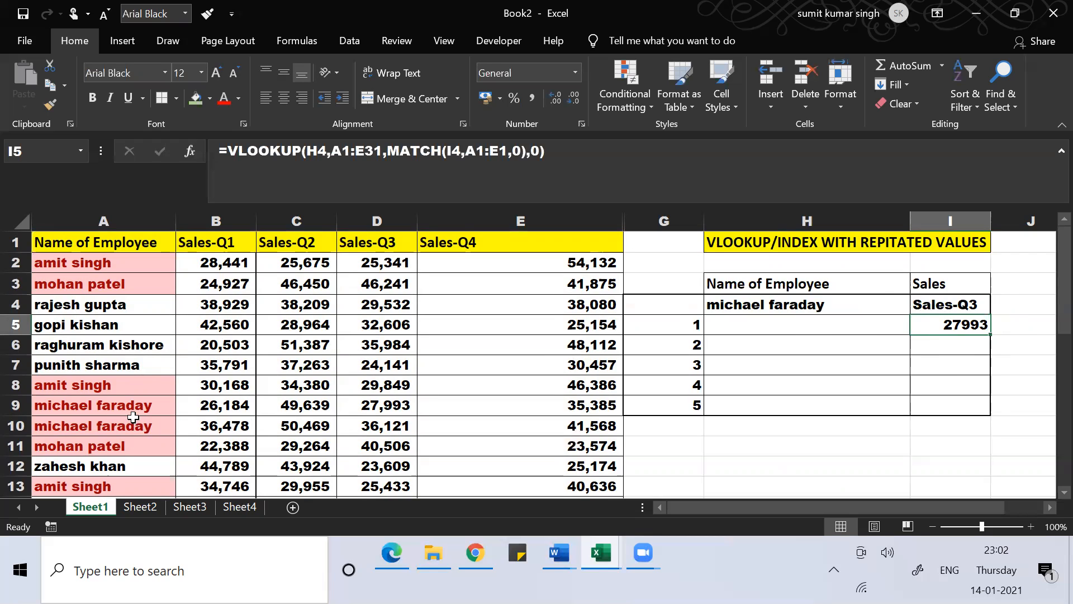
{"action": "left_click", "coordinate": [109, 408]}
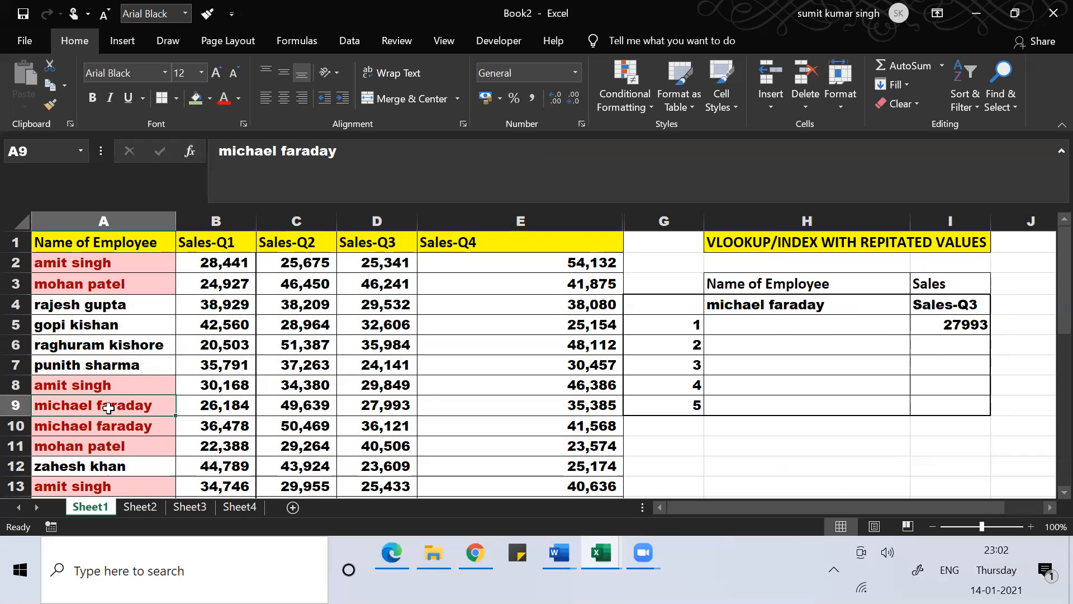
{"action": "key", "text": "Right"}
{"action": "key", "text": "Right"}
{"action": "key", "text": "Right"}
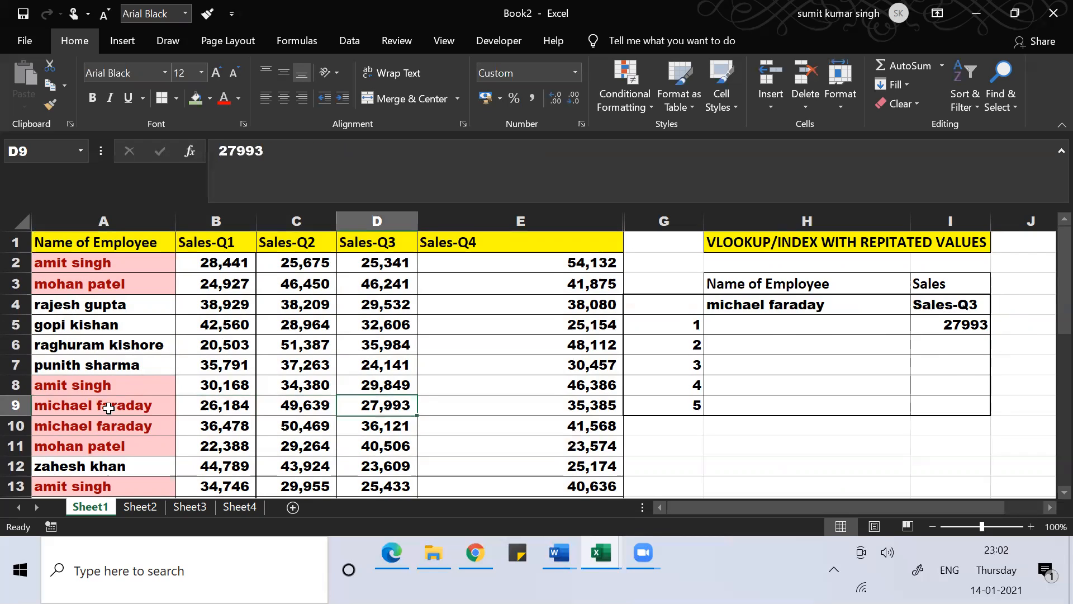
Set the sales quarter in I4 to Sales-Q1 and check the result against the employee's first entry in B9
{"action": "left_click", "coordinate": [940, 305]}
{"action": "left_click", "coordinate": [998, 307]}
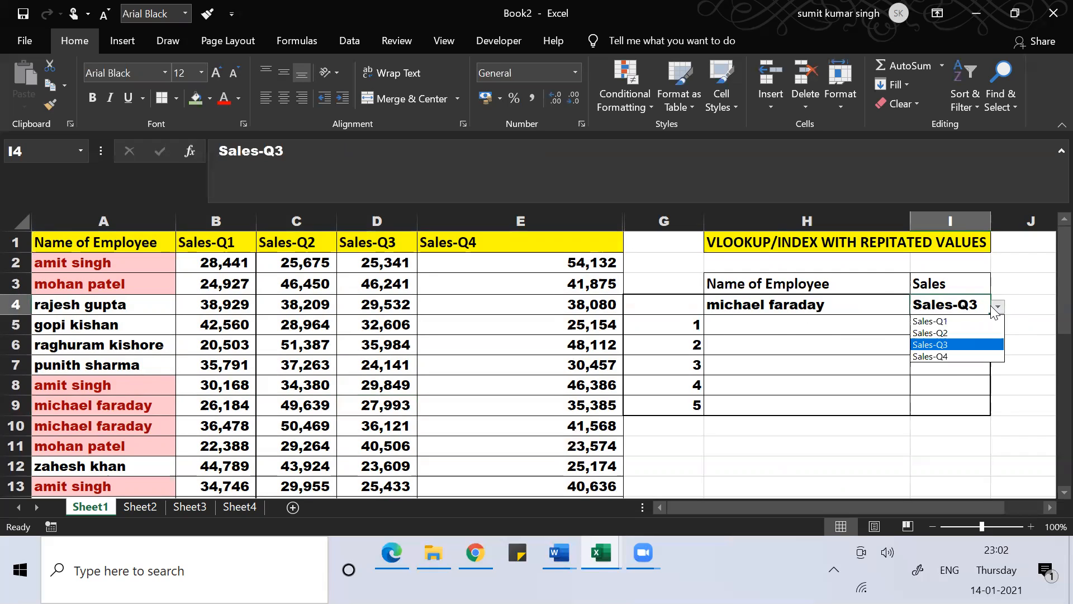
{"action": "left_click", "coordinate": [930, 322]}
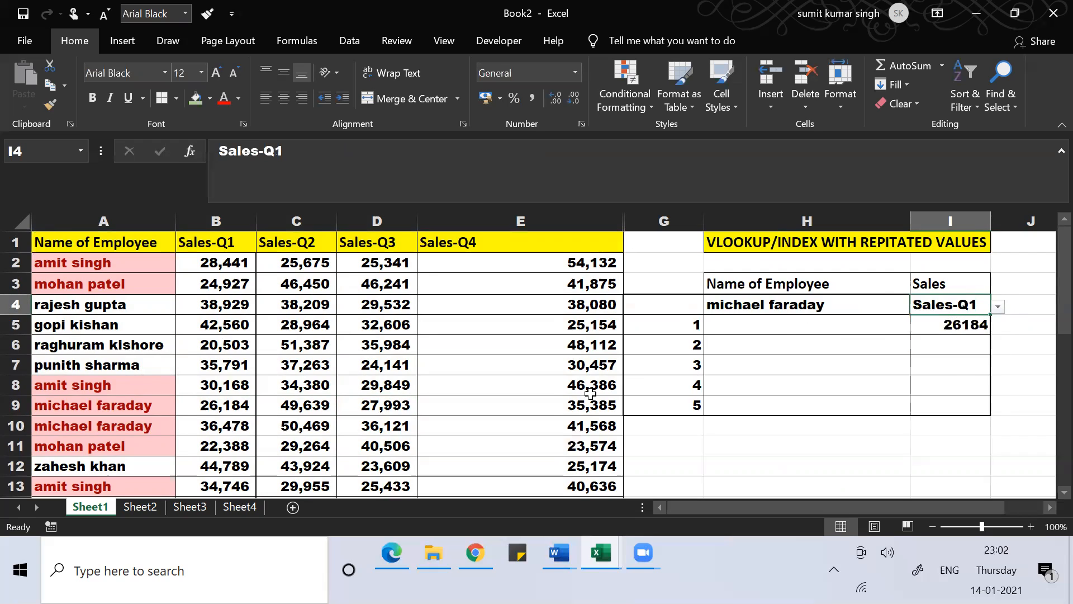
{"action": "left_click", "coordinate": [207, 406]}
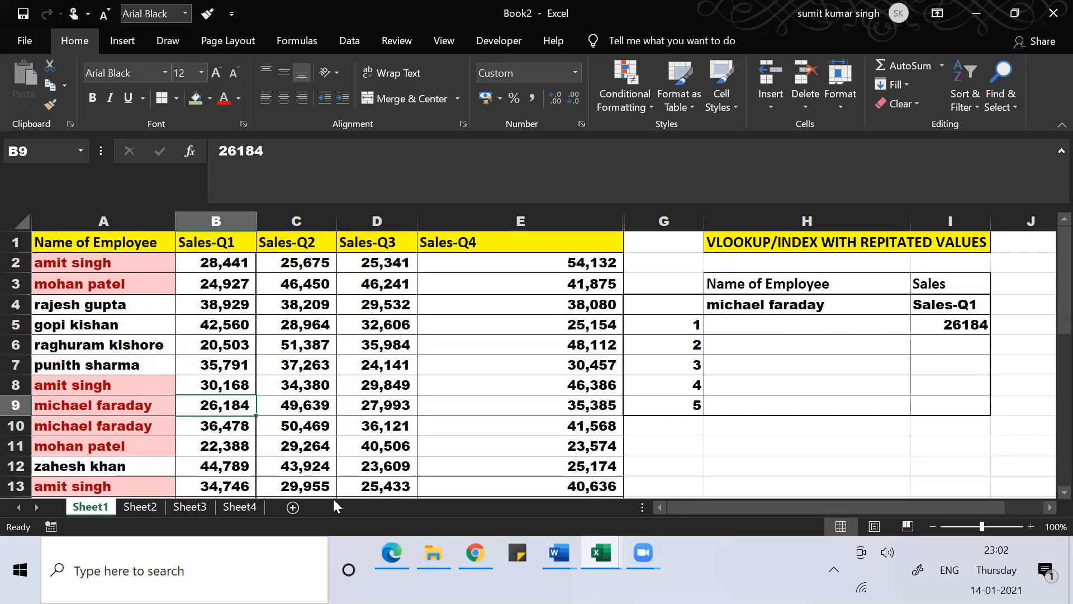
Replace the formula in I5 with the start of an INDEX formula using A1:E31 as the array
{"action": "left_click", "coordinate": [918, 322]}
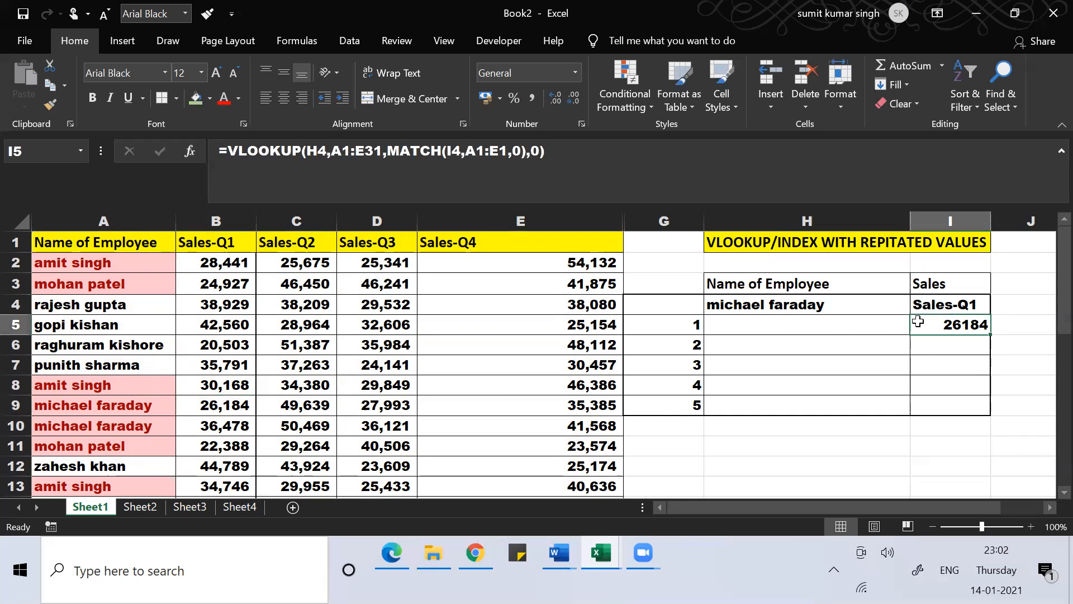
{"action": "type", "text": "=index"}
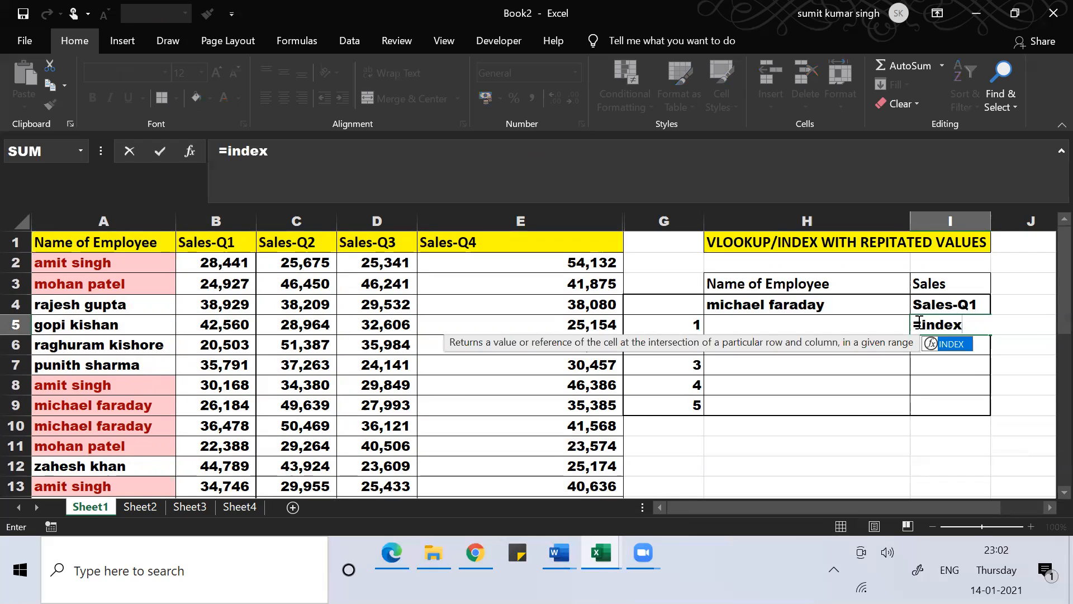
{"action": "type", "text": "("}
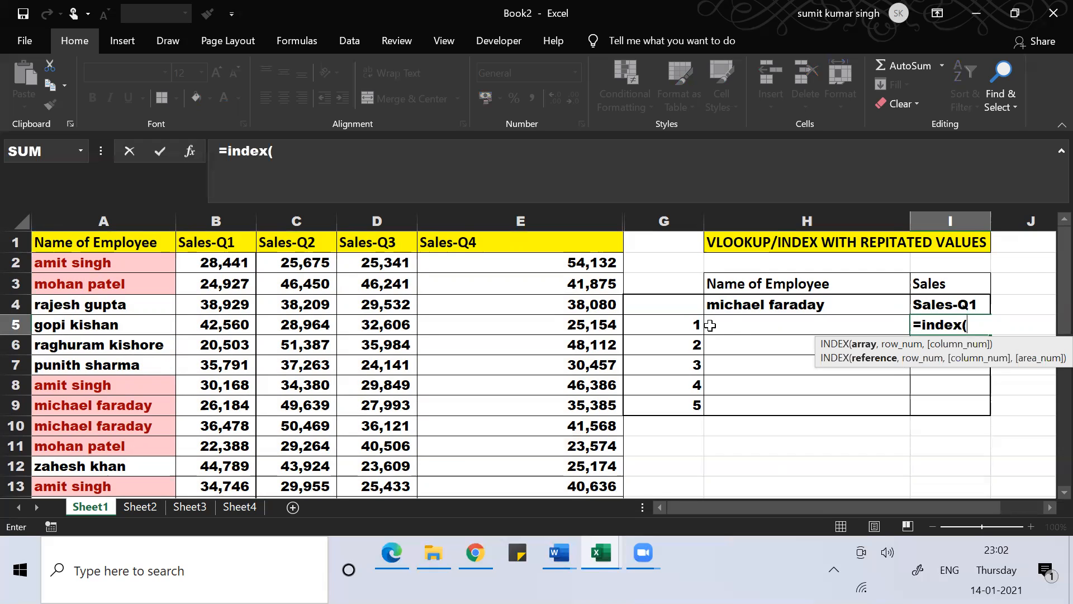
{"action": "left_click", "coordinate": [135, 242]}
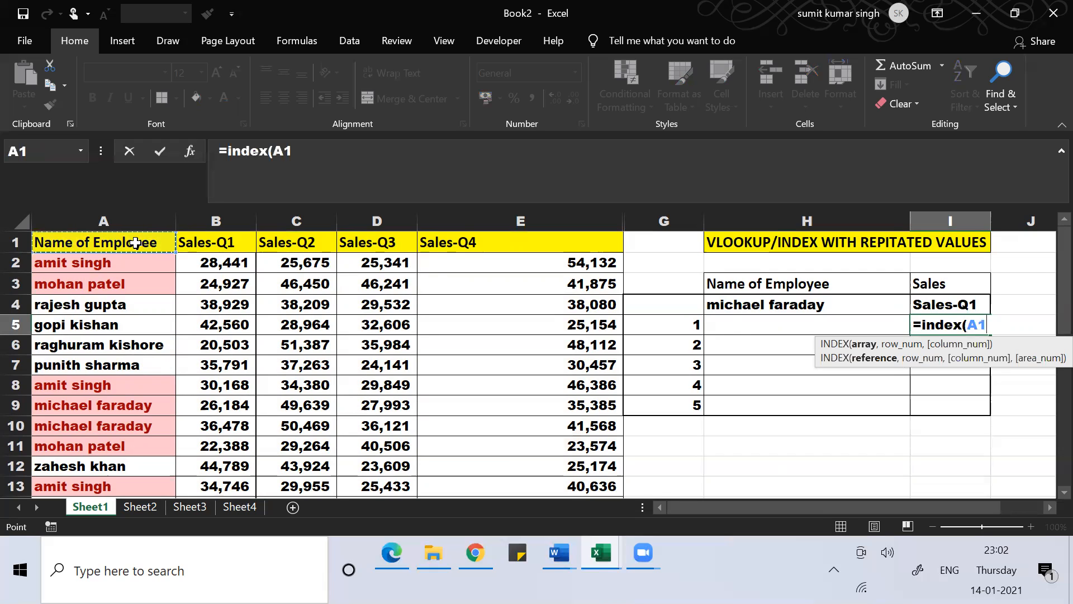
{"action": "key", "text": "ctrl+shift+Right"}
{"action": "key", "text": "ctrl+shift+Down"}
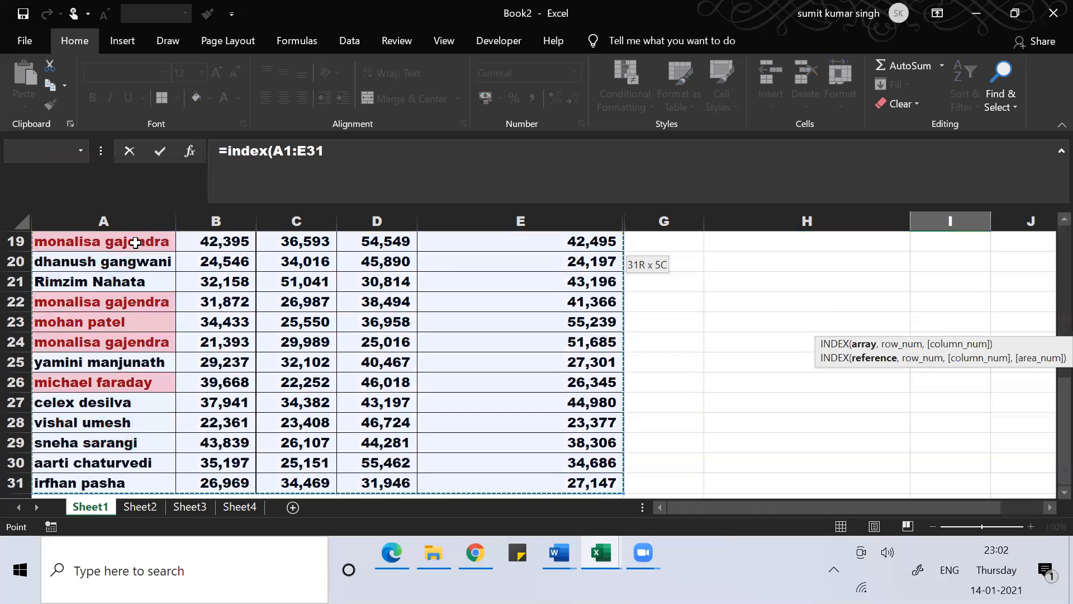
{"action": "type", "text": ","}
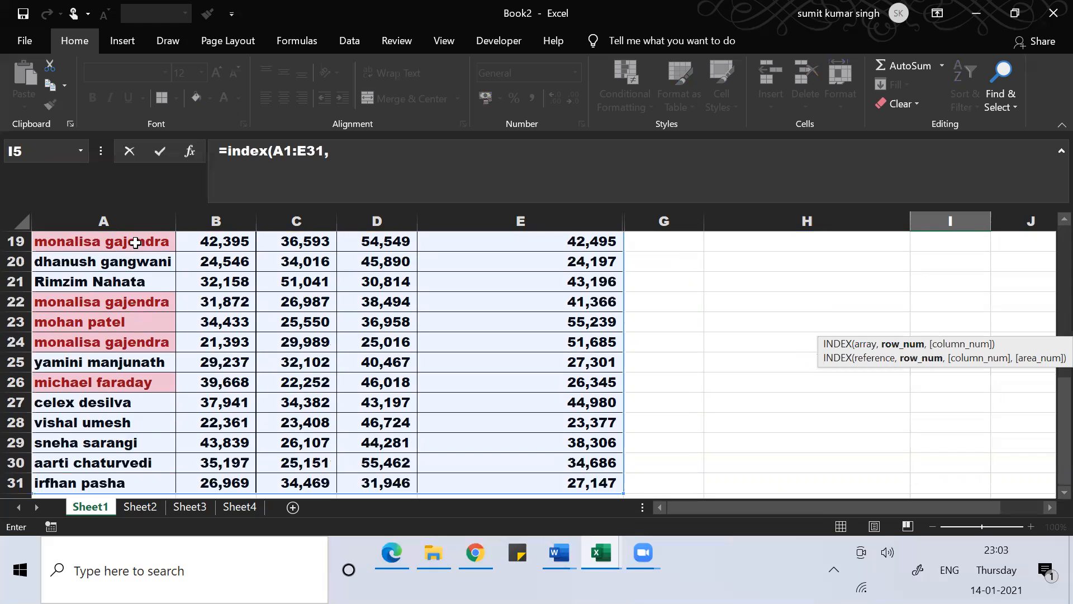
Add MATCH(H4,A1:A31,0) as the row number argument of the INDEX formula
{"action": "type", "text": "mat"}
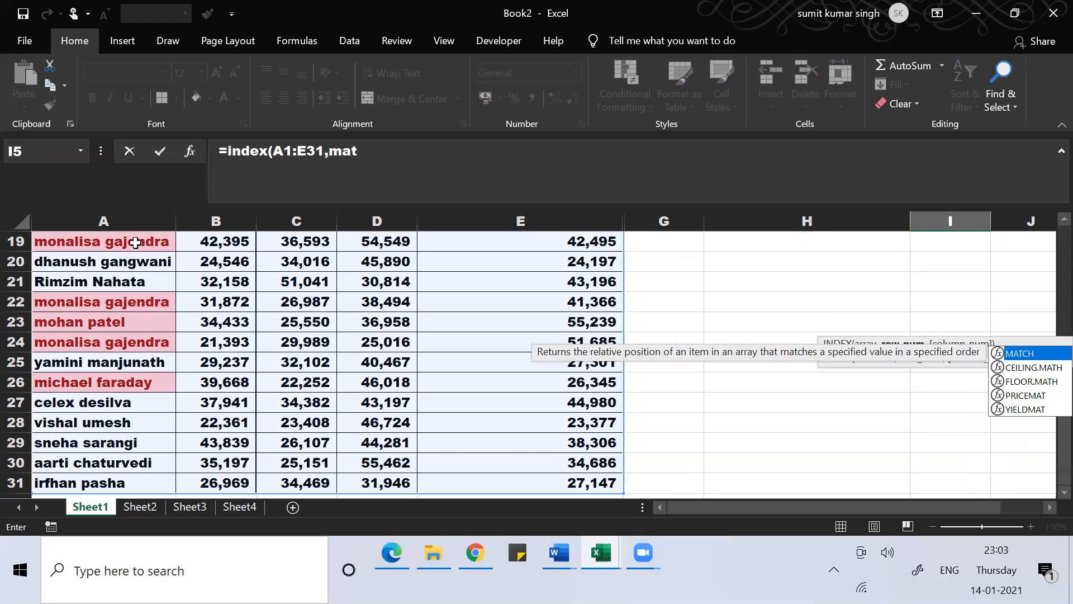
{"action": "type", "text": "ch("}
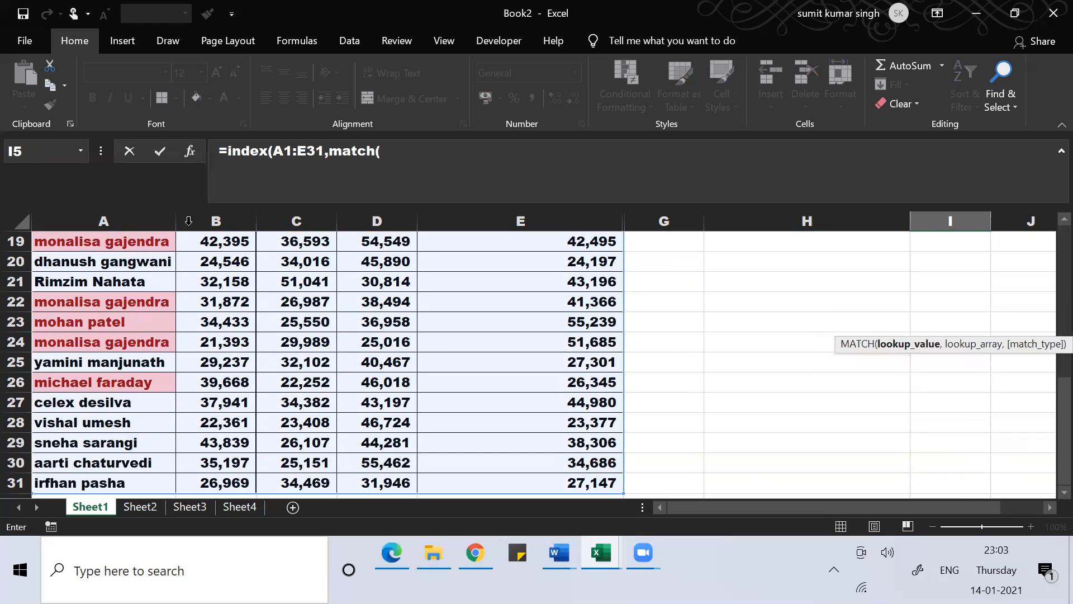
{"action": "scroll", "coordinate": [1049, 242], "scroll_direction": "up", "scroll_amount": 6}
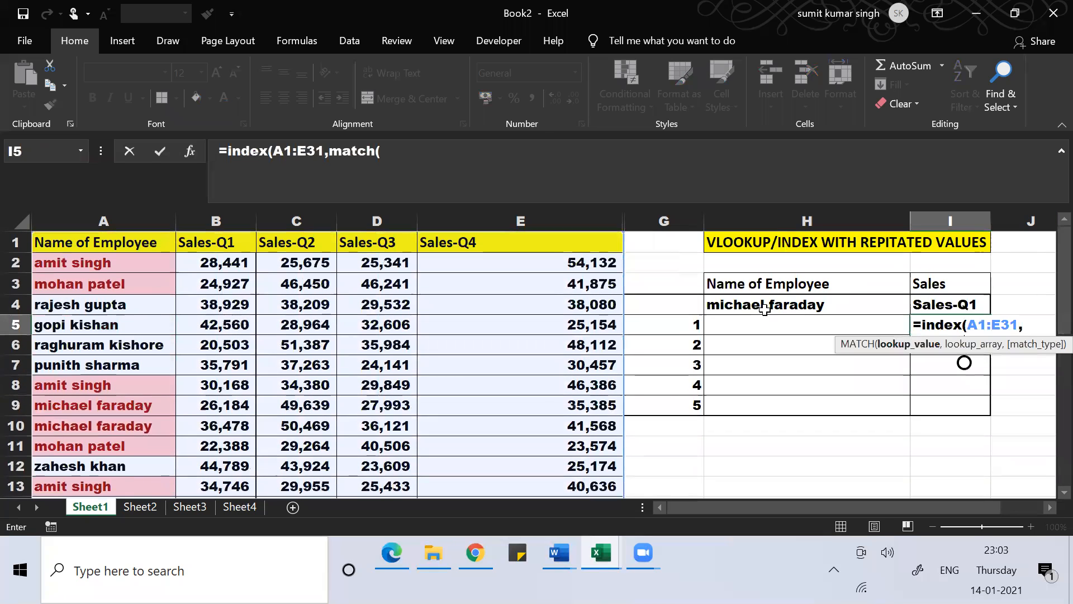
{"action": "left_click", "coordinate": [734, 302]}
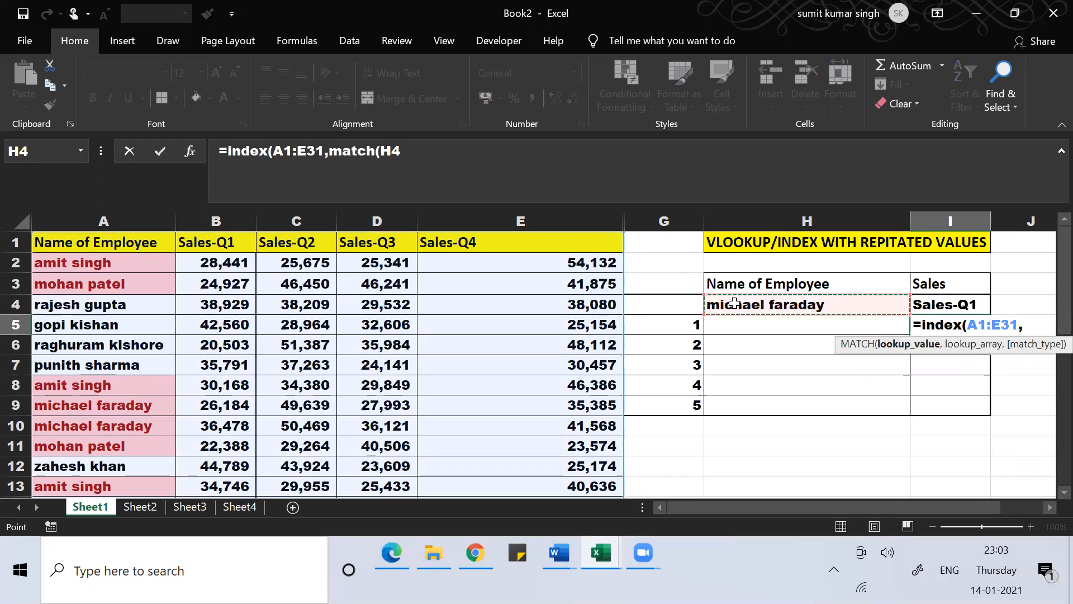
{"action": "type", "text": ","}
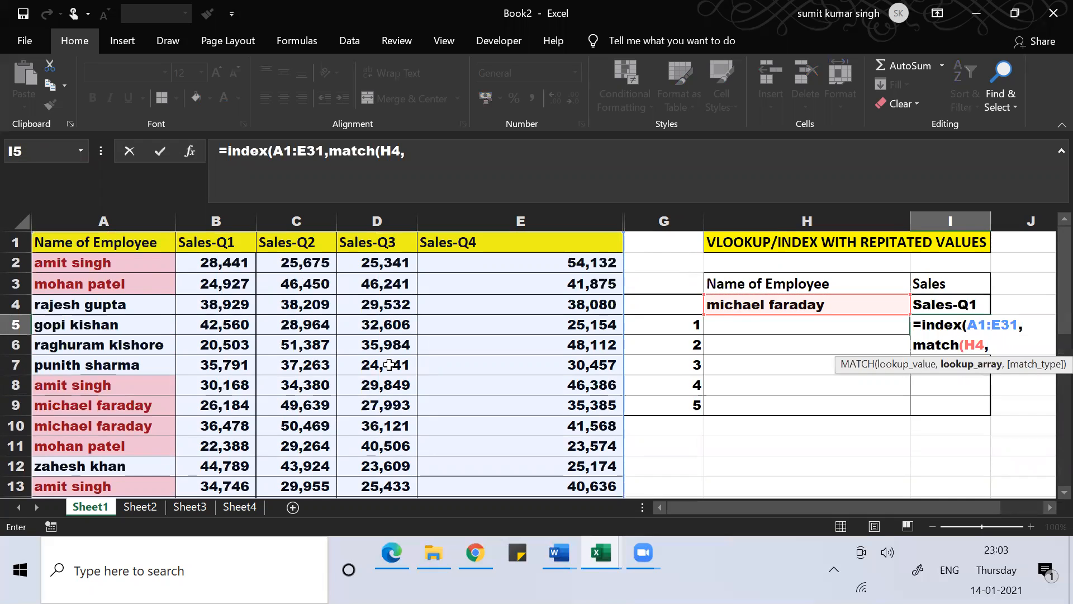
{"action": "left_click", "coordinate": [99, 242]}
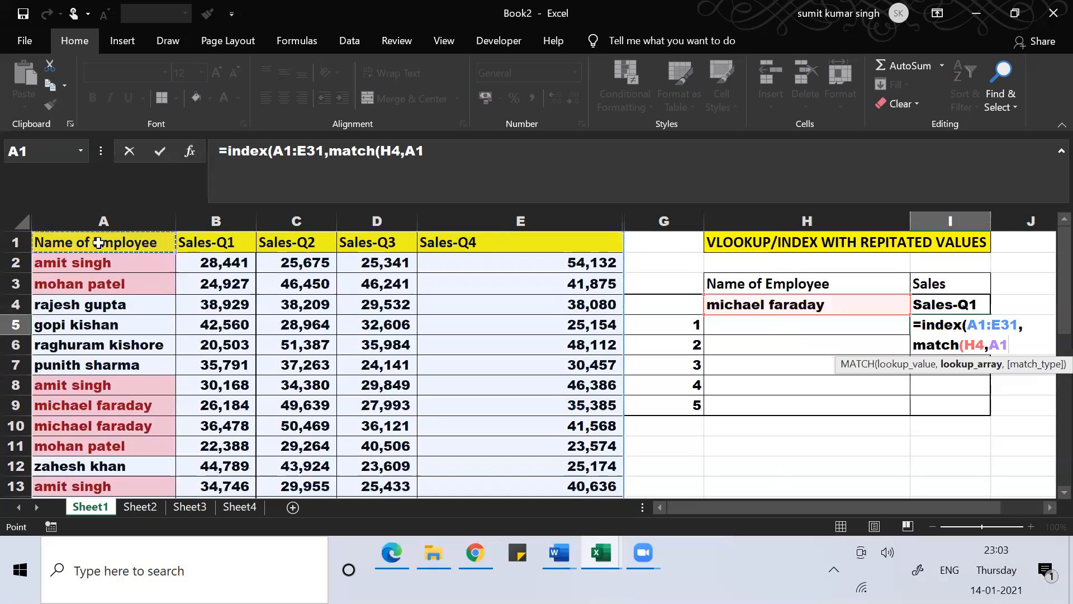
{"action": "key", "text": "ctrl+shift+Down"}
{"action": "type", "text": ",0)"}
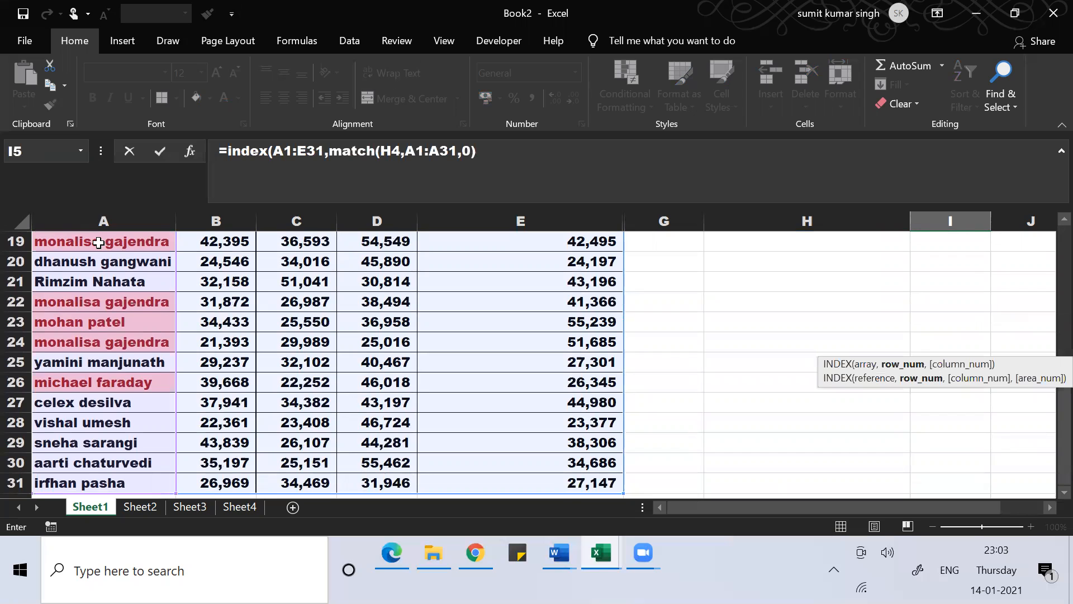
Start a second MATCH as the column number argument of the INDEX formula, with I4 as its lookup value
{"action": "type", "text": ",match("}
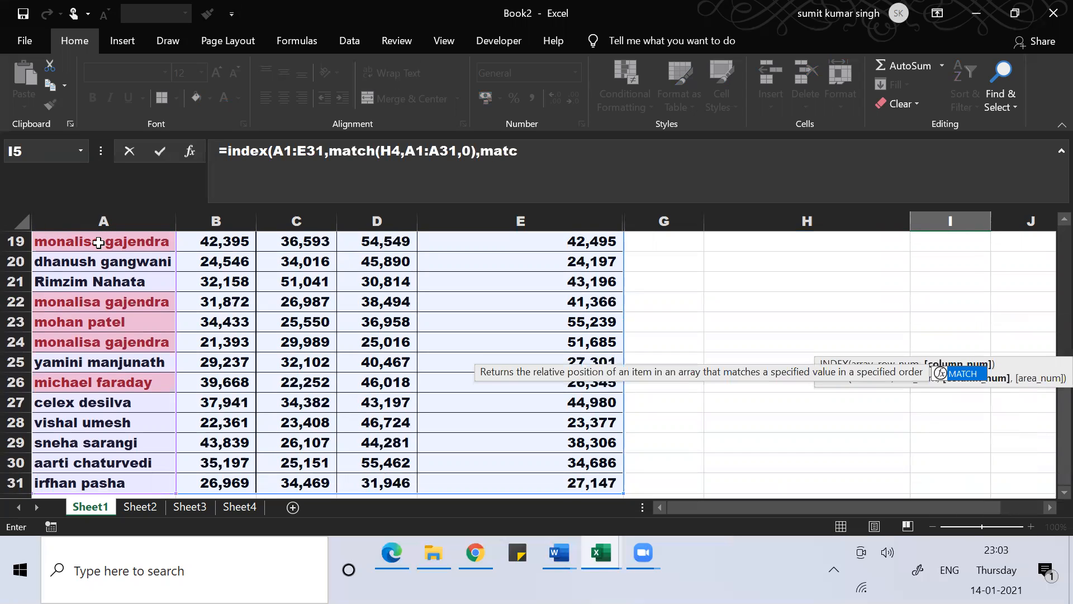
{"action": "key", "text": "Up"}
{"action": "scroll", "coordinate": [98, 242], "scroll_direction": "up", "scroll_amount": 5}
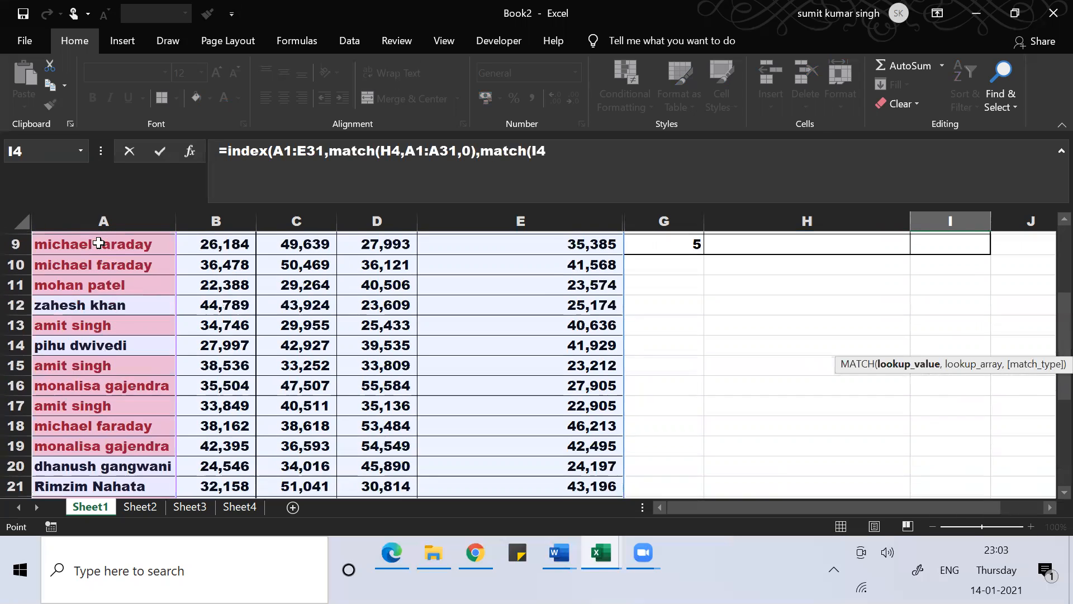
{"action": "key", "text": "Up"}
{"action": "key", "text": "Down"}
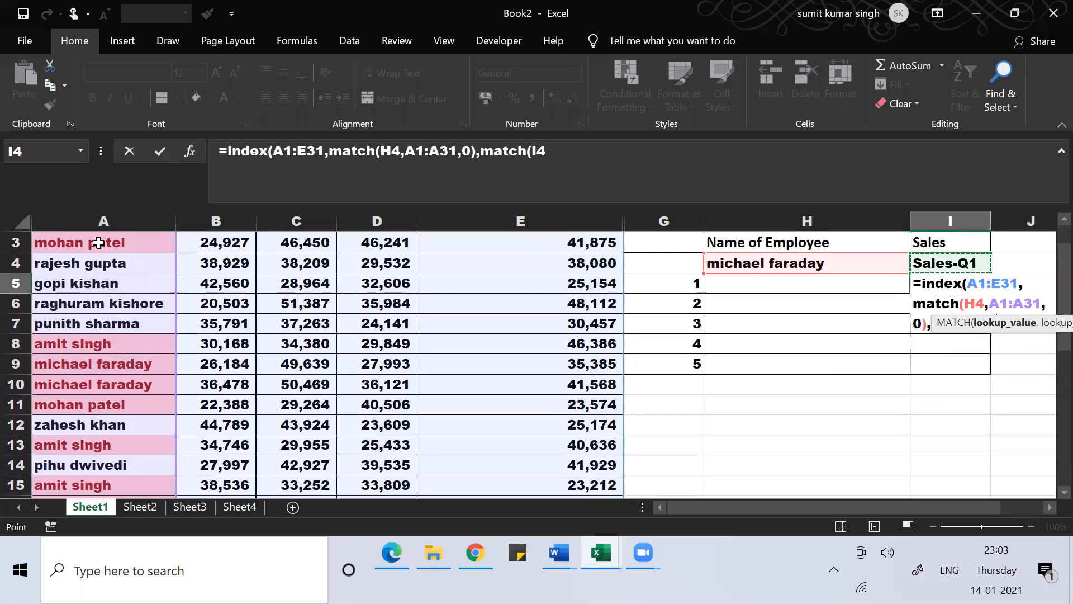
{"action": "type", "text": ","}
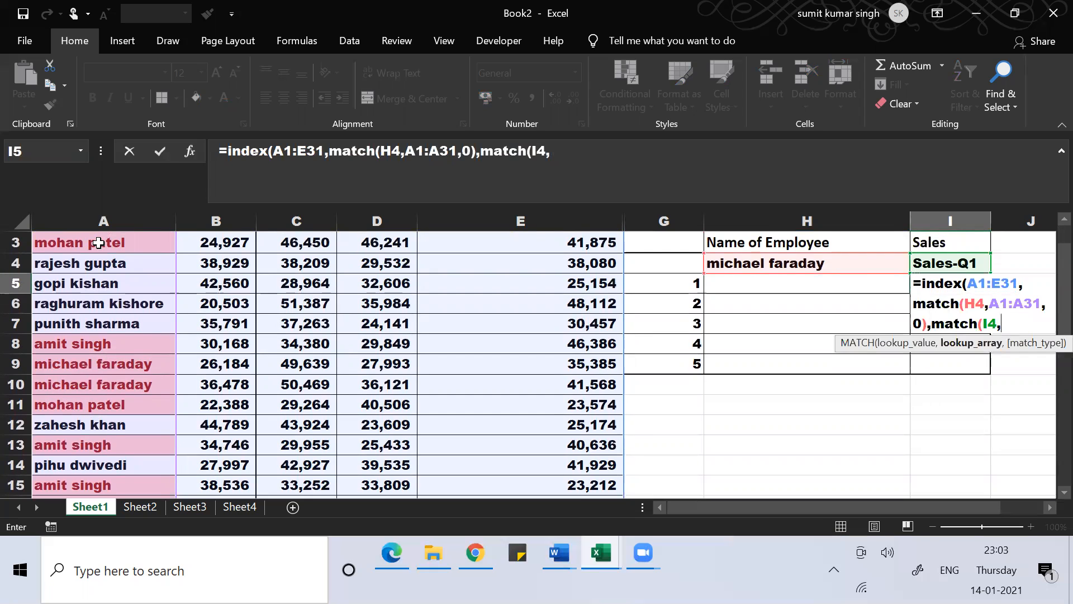
Complete the column MATCH with A1:E1 as the lookup array and 0 as the match type, and enter the formula in I5
{"action": "key", "text": "Up"}
{"action": "key", "text": "Up"}
{"action": "key", "text": "Up"}
{"action": "key", "text": "Up"}
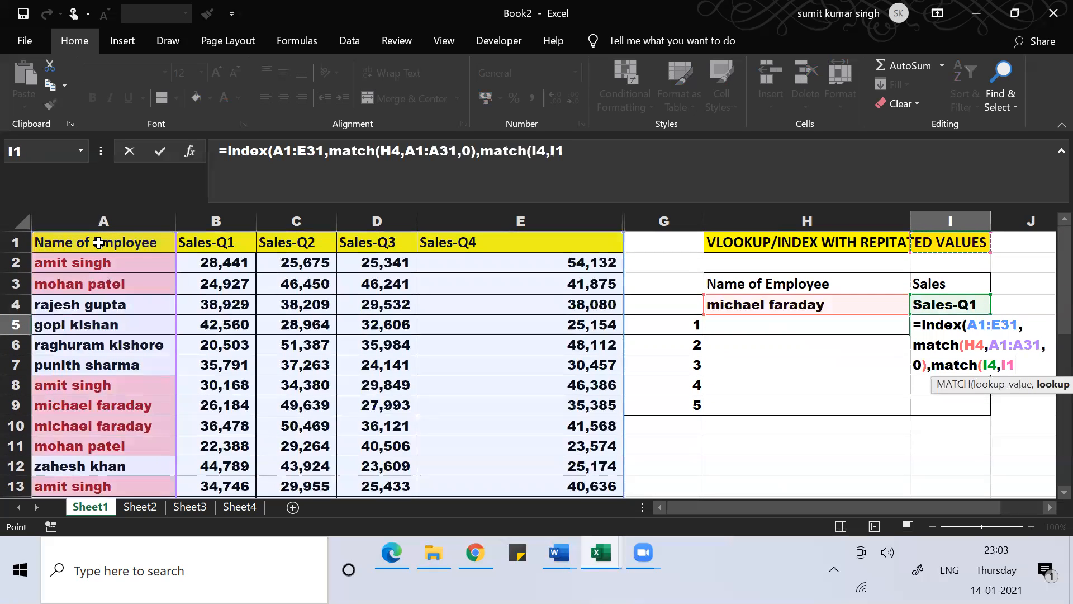
{"action": "left_click", "coordinate": [66, 241]}
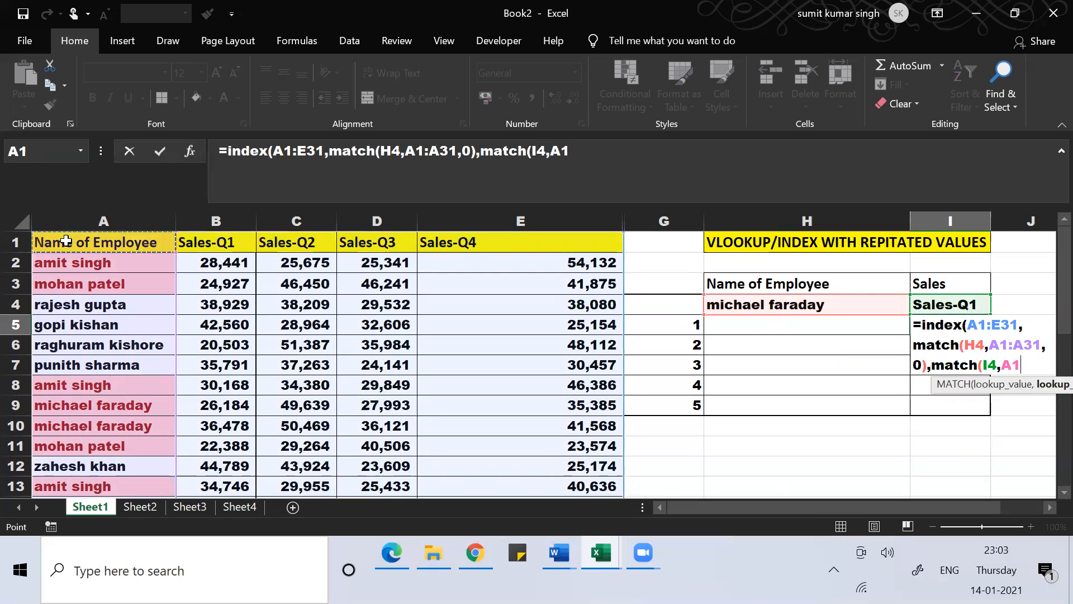
{"action": "key", "text": "shift+Right"}
{"action": "key", "text": "shift+Right"}
{"action": "key", "text": "shift+Right"}
{"action": "key", "text": "shift+Right"}
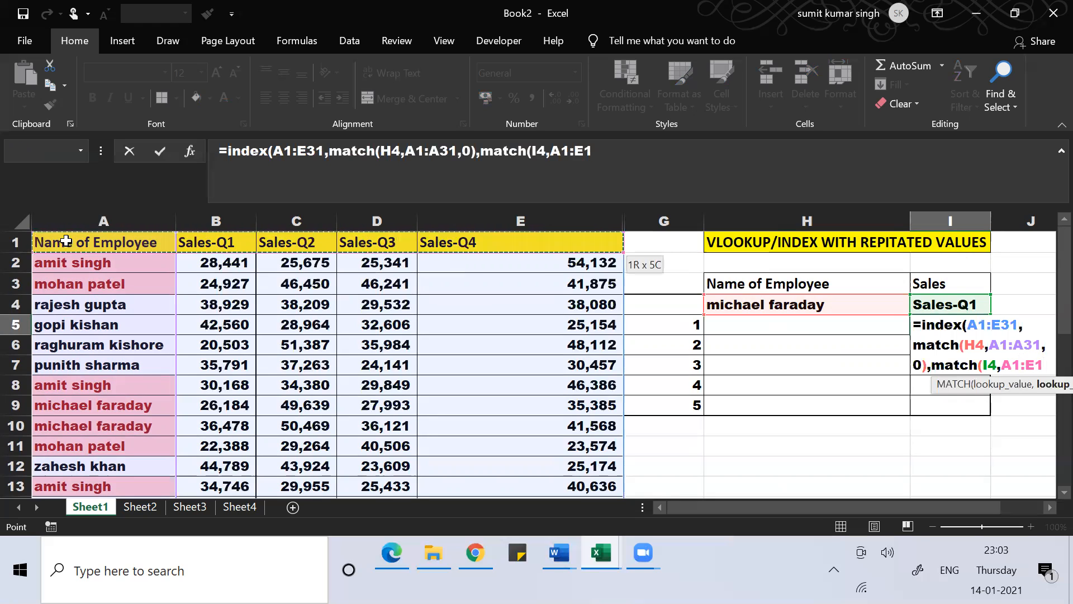
{"action": "type", "text": ",0)"}
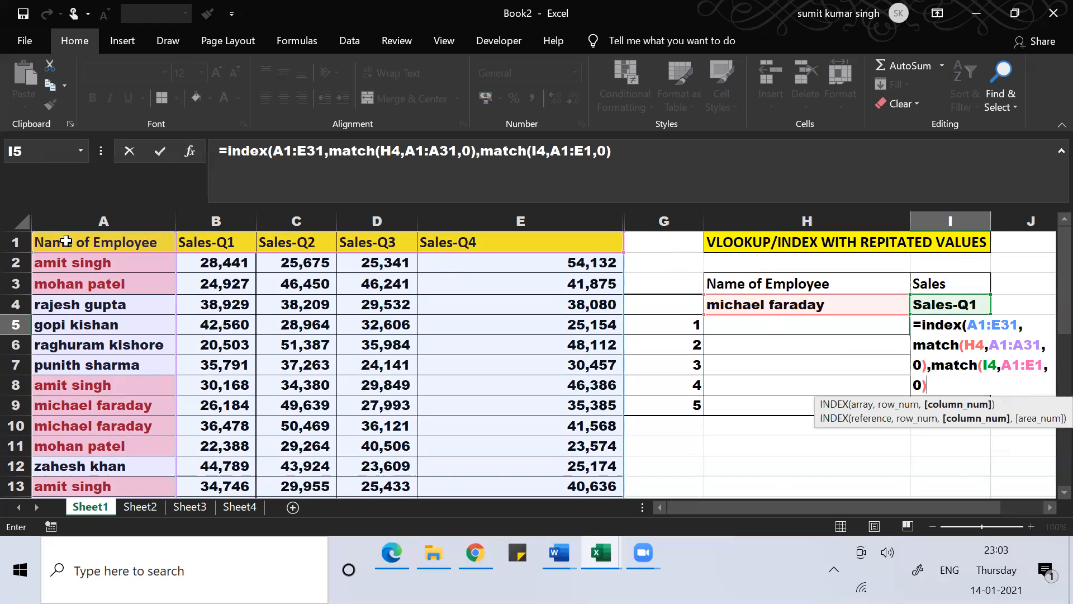
{"action": "type", "text": ")"}
{"action": "key", "text": "Return"}
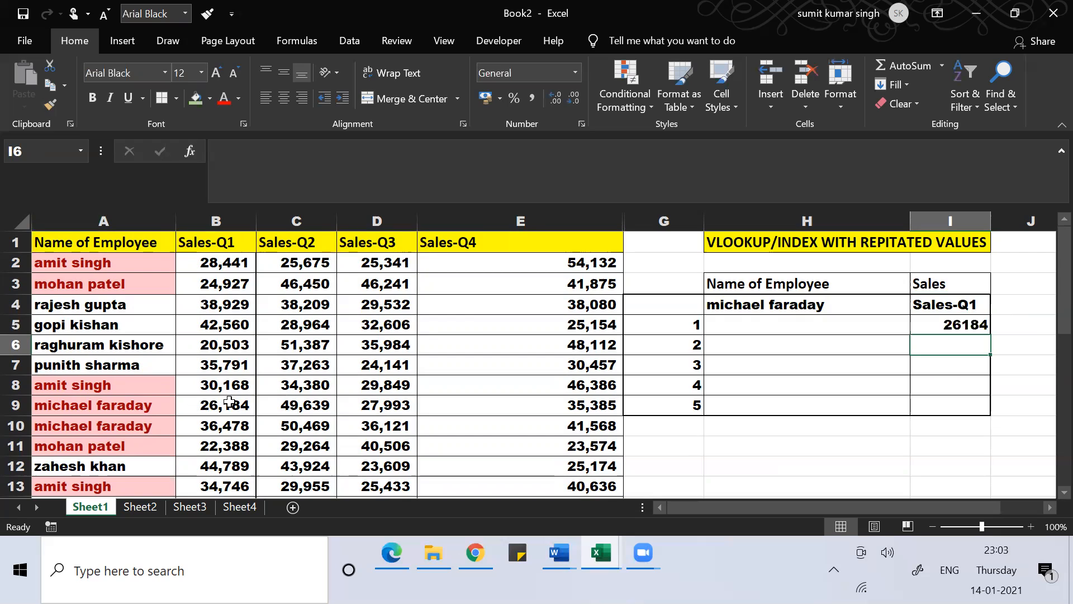
Set the sales quarter in I4 to Sales-Q3
{"action": "left_click", "coordinate": [949, 302]}
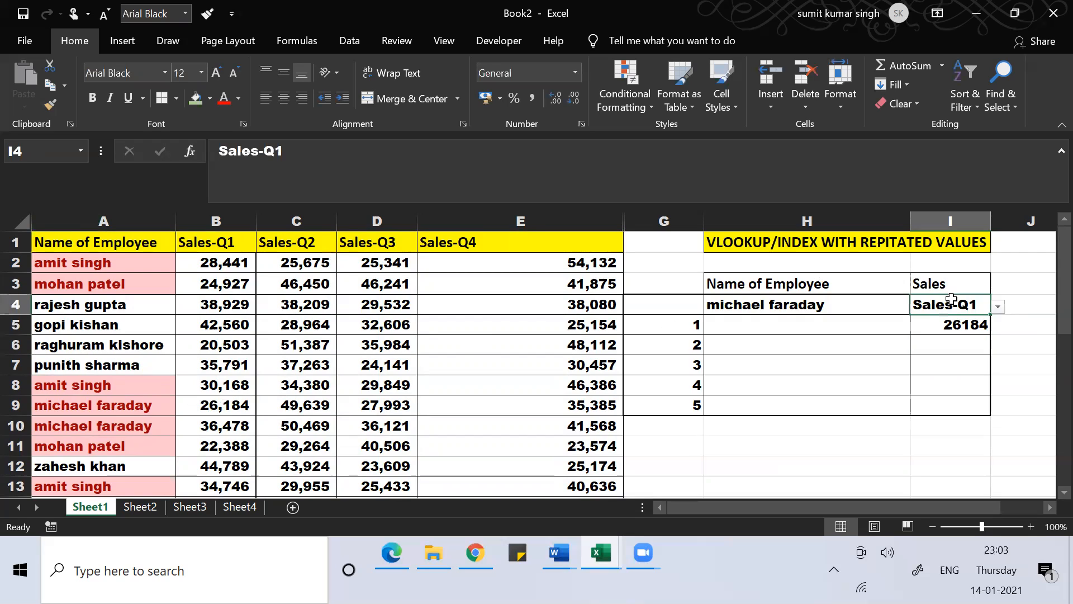
{"action": "left_click", "coordinate": [996, 307]}
{"action": "left_click", "coordinate": [966, 343]}
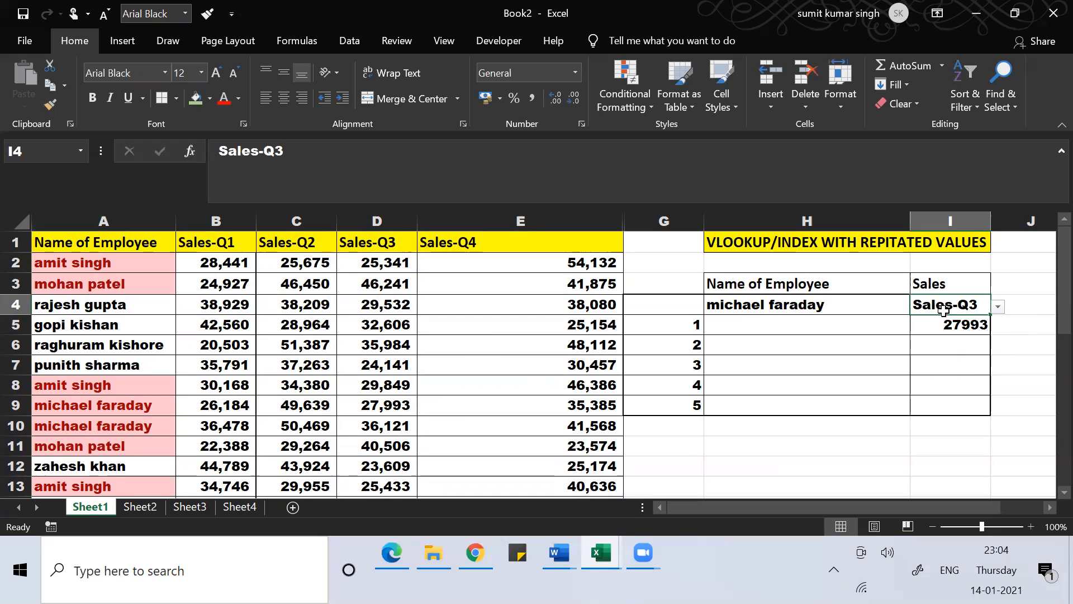
Examine the arguments of the full INDEX and MATCH formula in I5, close it unchanged and return to column A
{"action": "left_click", "coordinate": [945, 322]}
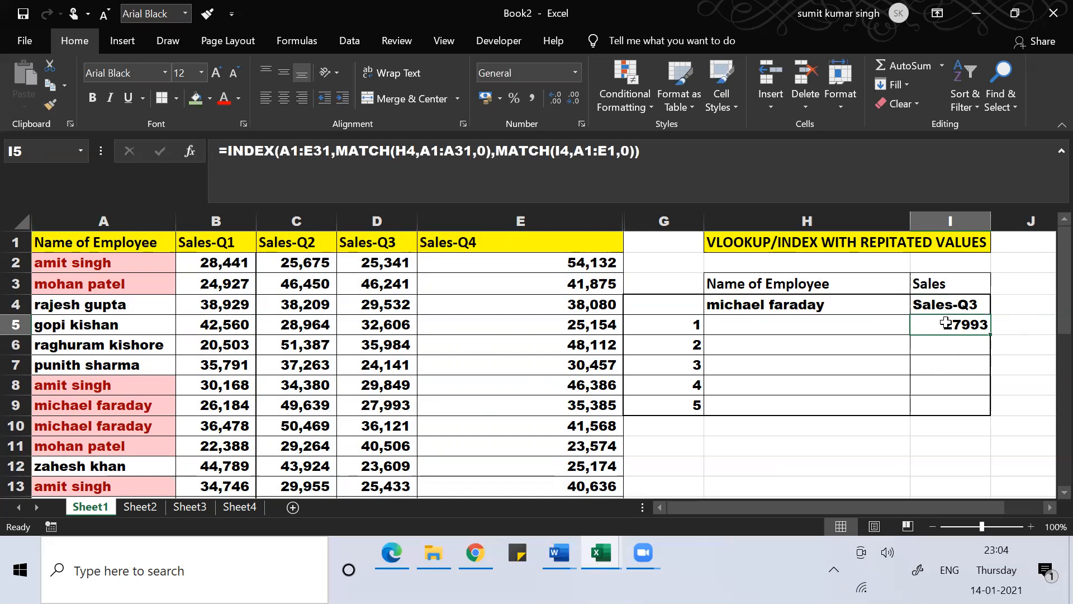
{"action": "key", "text": "F2"}
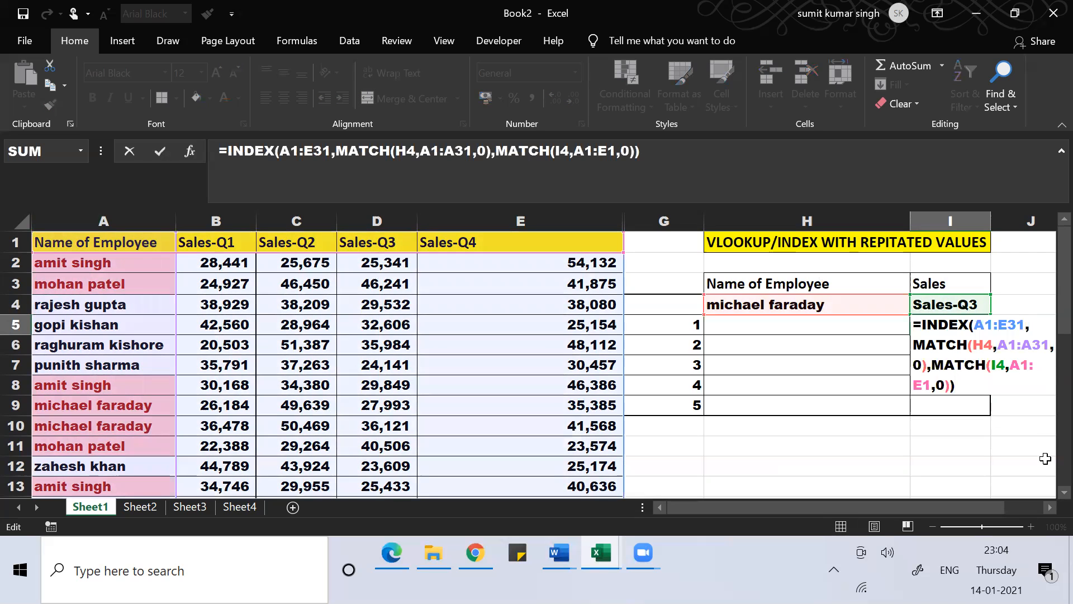
{"action": "left_click", "coordinate": [1048, 507]}
{"action": "left_click", "coordinate": [1048, 507]}
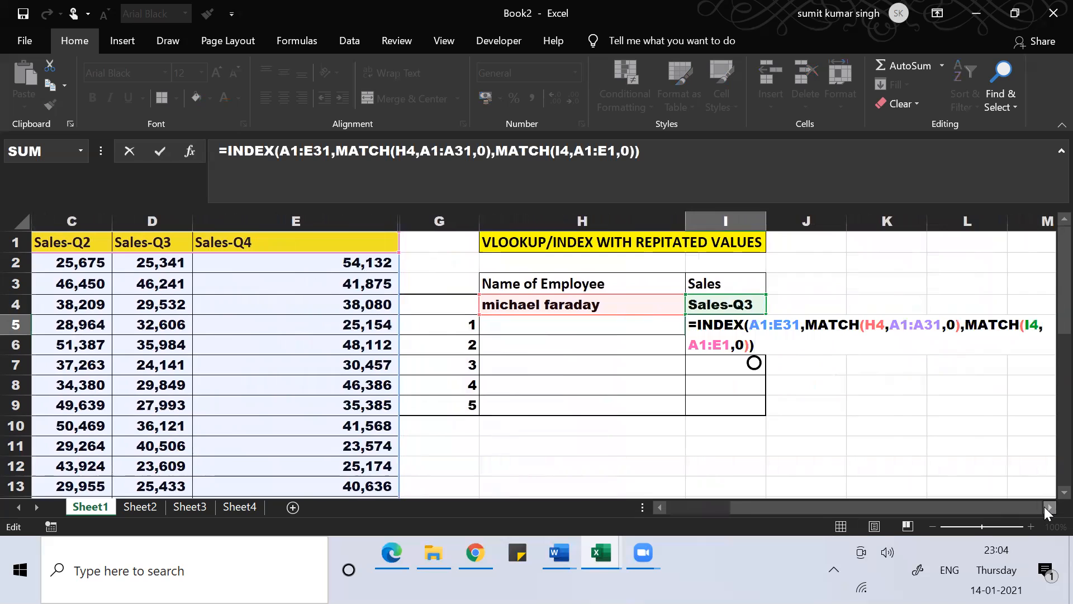
{"action": "left_click", "coordinate": [1049, 507]}
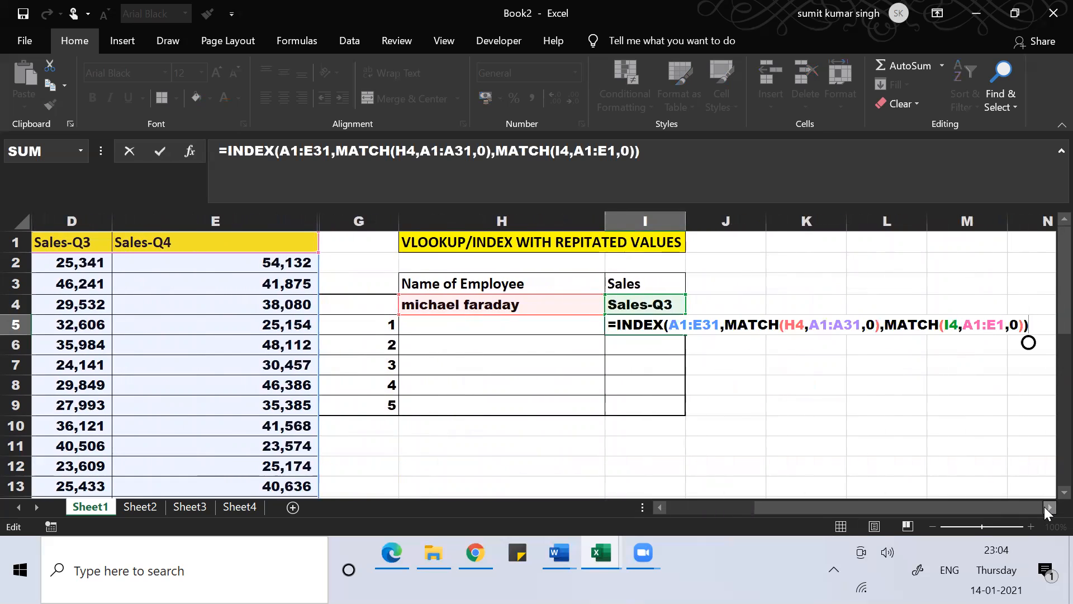
{"action": "key", "text": "Return"}
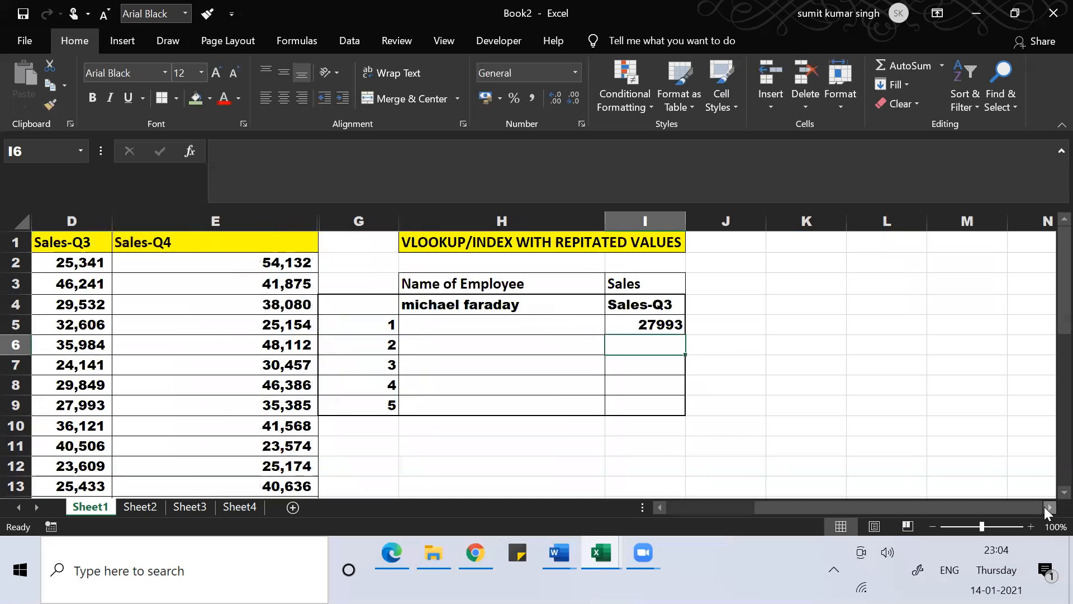
{"action": "key", "text": "Left"}
{"action": "key", "text": "Left"}
{"action": "key", "text": "ctrl+Left"}
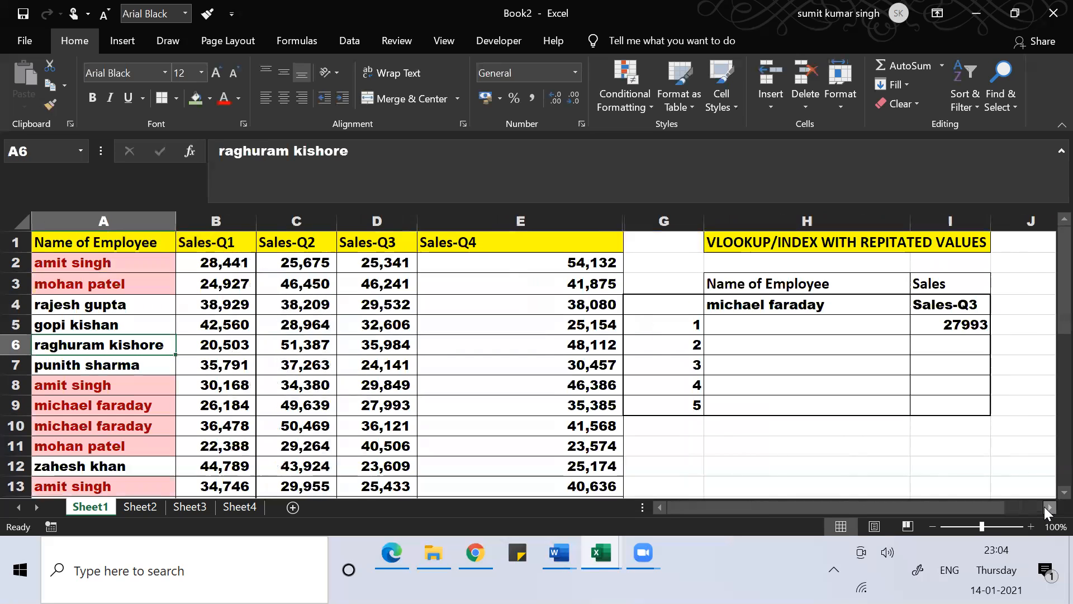
Check the lookup name in H4 against the employee name column, and clear the INDEX formula from I5
{"action": "left_click", "coordinate": [809, 309]}
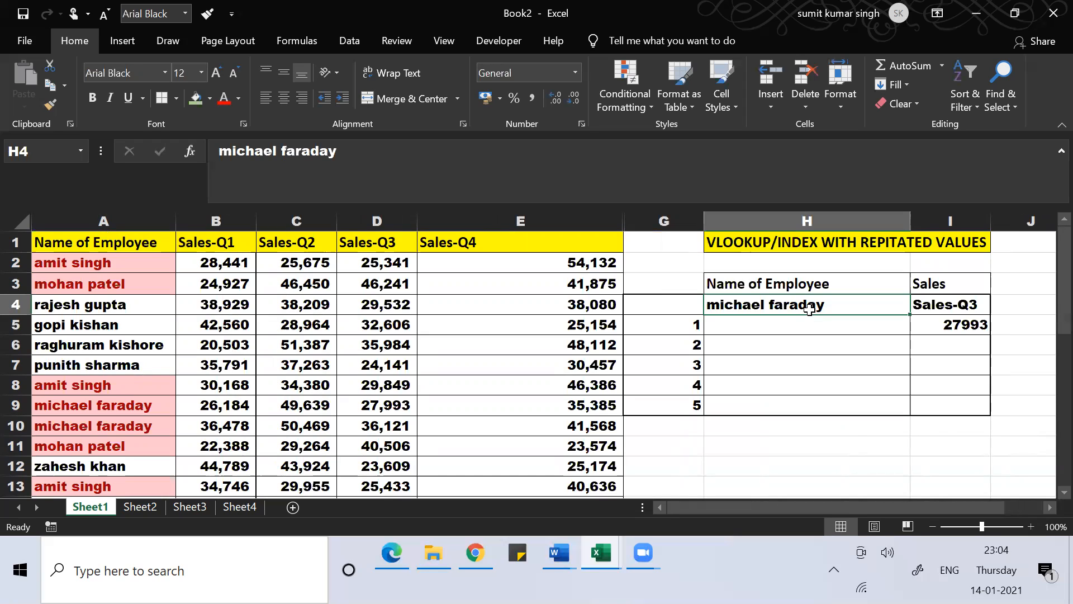
{"action": "left_click", "coordinate": [142, 227]}
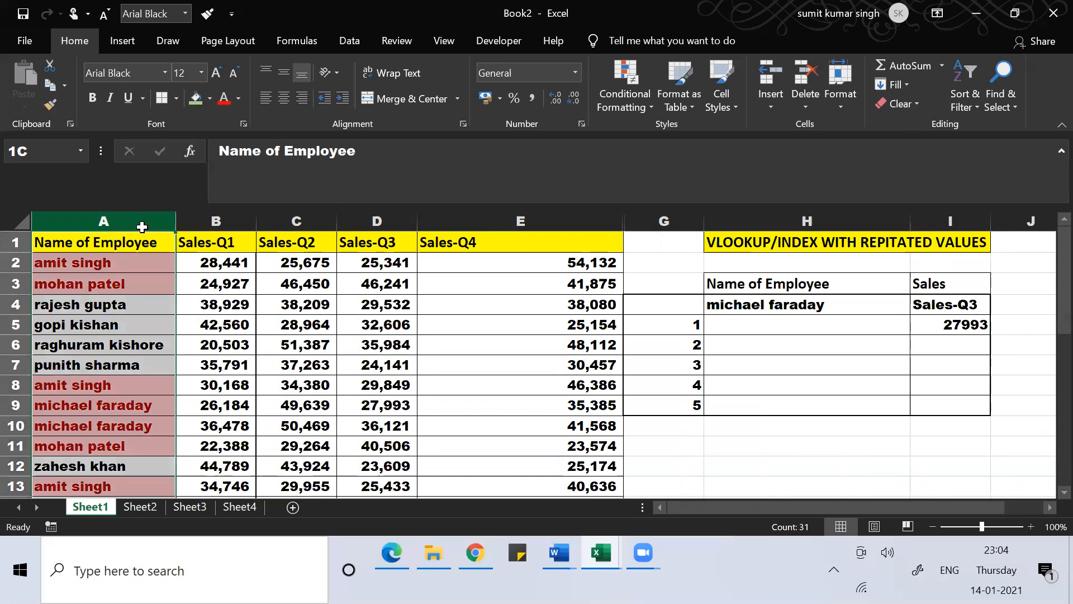
{"action": "left_click", "coordinate": [930, 327]}
{"action": "key", "text": "Delete"}
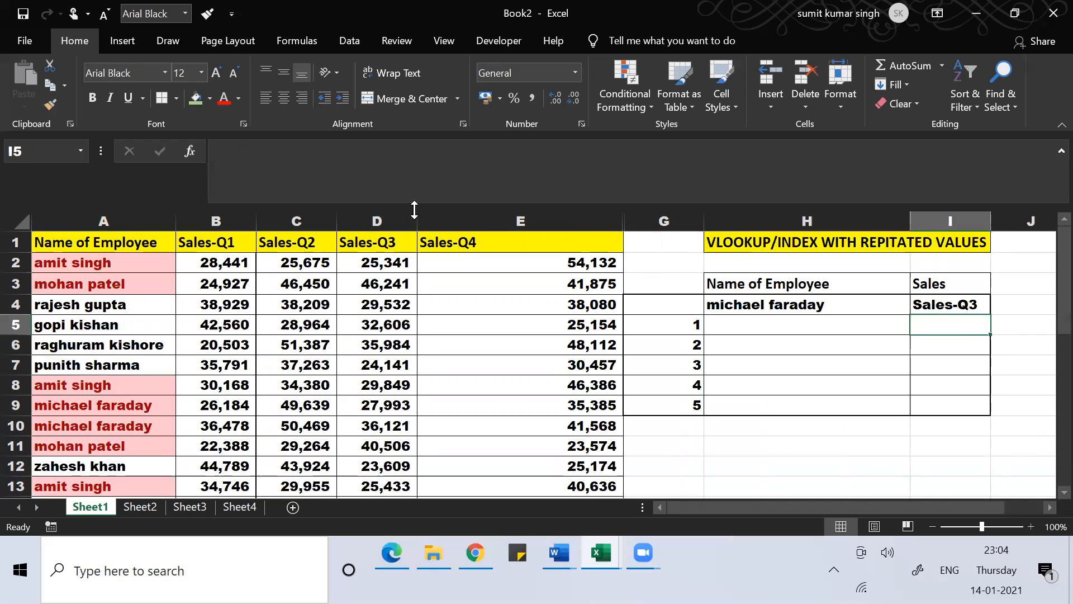
Insert a new column before the Name of Employee column and enter the header Helper in A1
{"action": "left_click", "coordinate": [84, 224]}
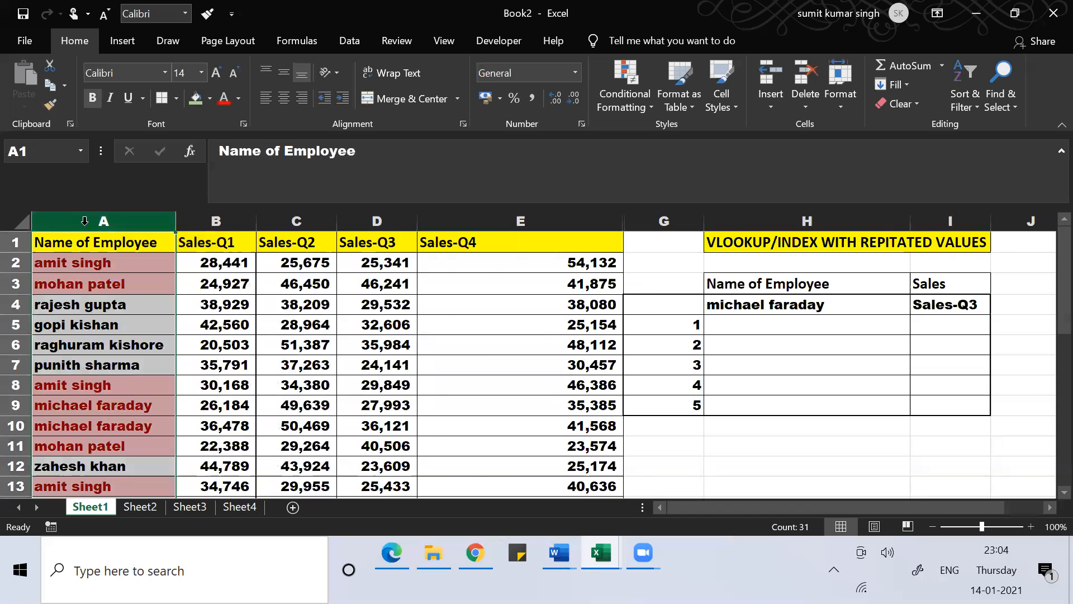
{"action": "key", "text": "ctrl+shift+plus"}
{"action": "left_click", "coordinate": [66, 248]}
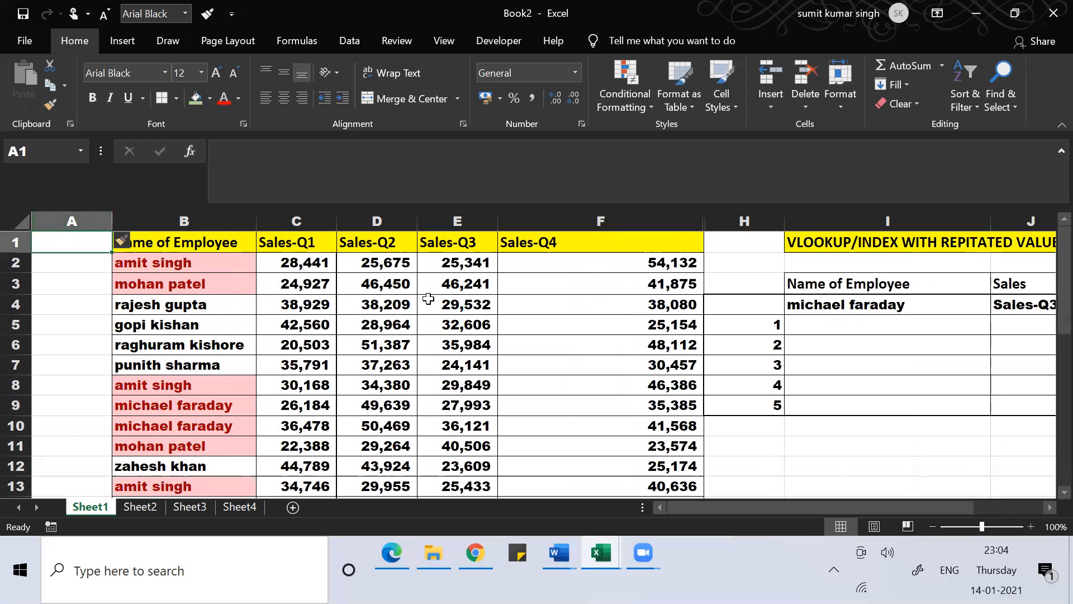
{"action": "type", "text": "Helper"}
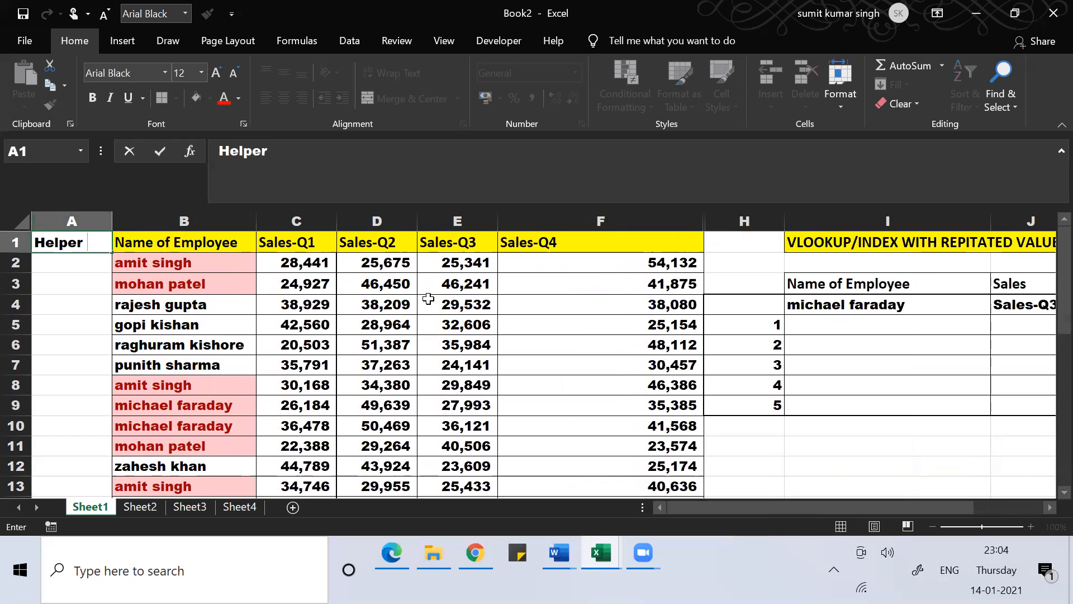
{"action": "key", "text": "Return"}
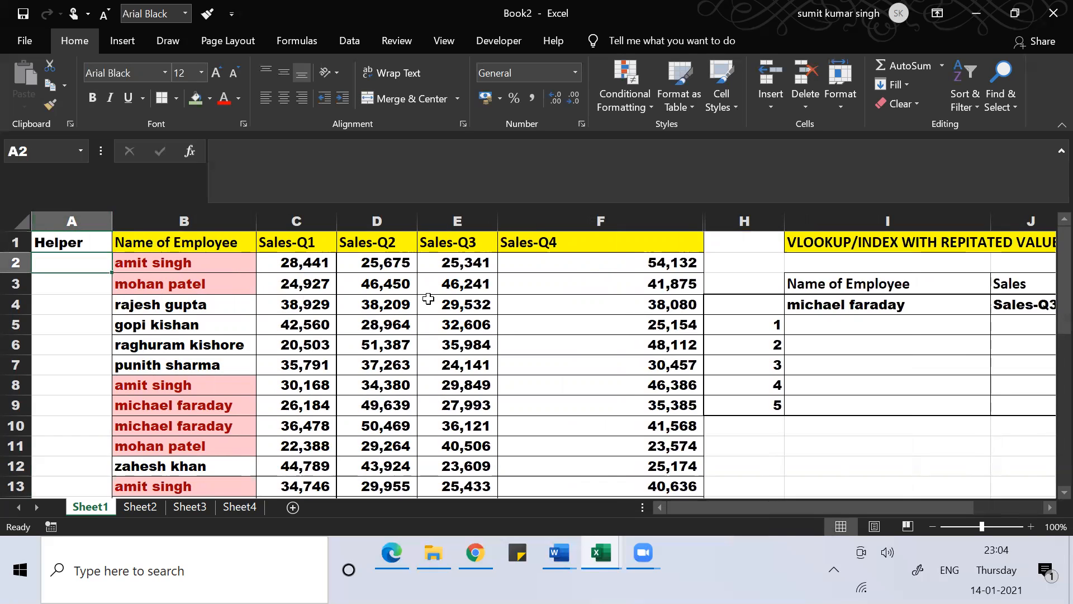
Start a formula in A2 that joins the employee name in B2 with the separator ":"
{"action": "type", "text": "="}
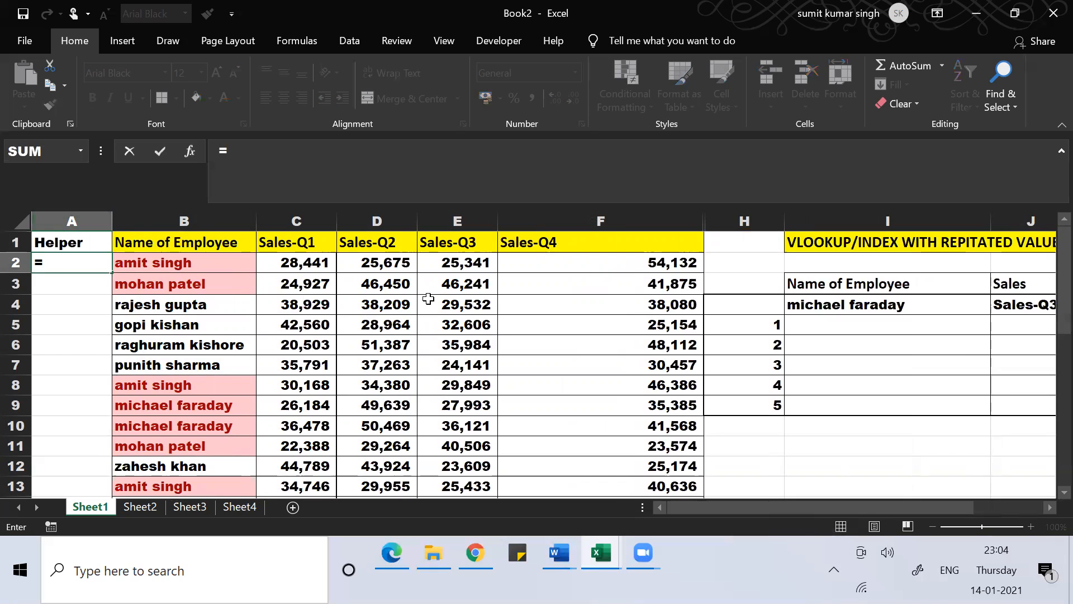
{"action": "key", "text": "Right"}
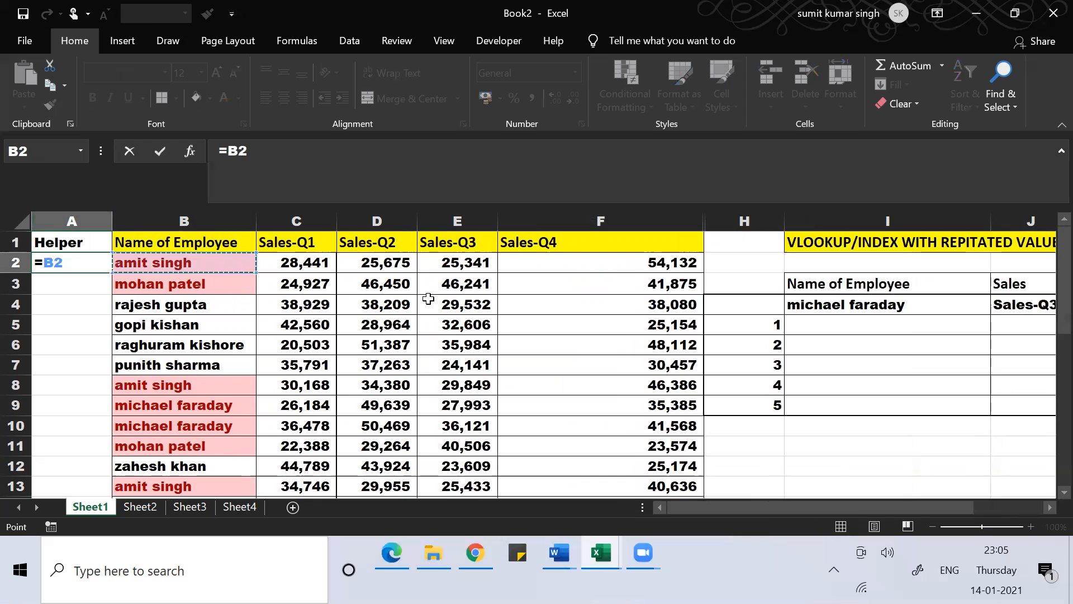
{"action": "type", "text": "&\":\""}
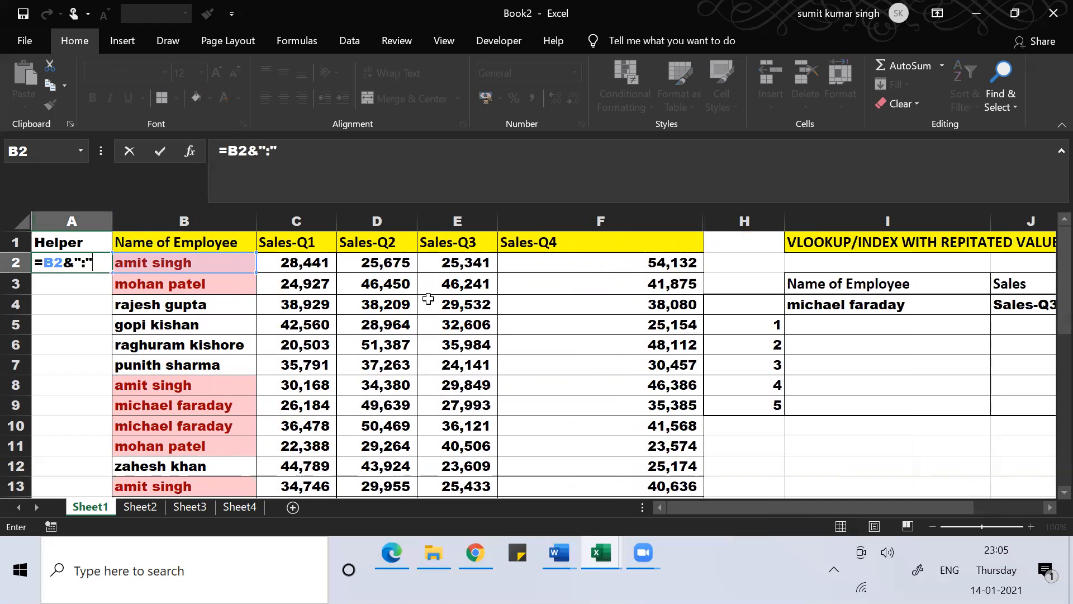
Extend the A2 helper formula with &COUNTIF(B2:B2,B2) so the name is followed by its occurrence number
{"action": "type", "text": "&count"}
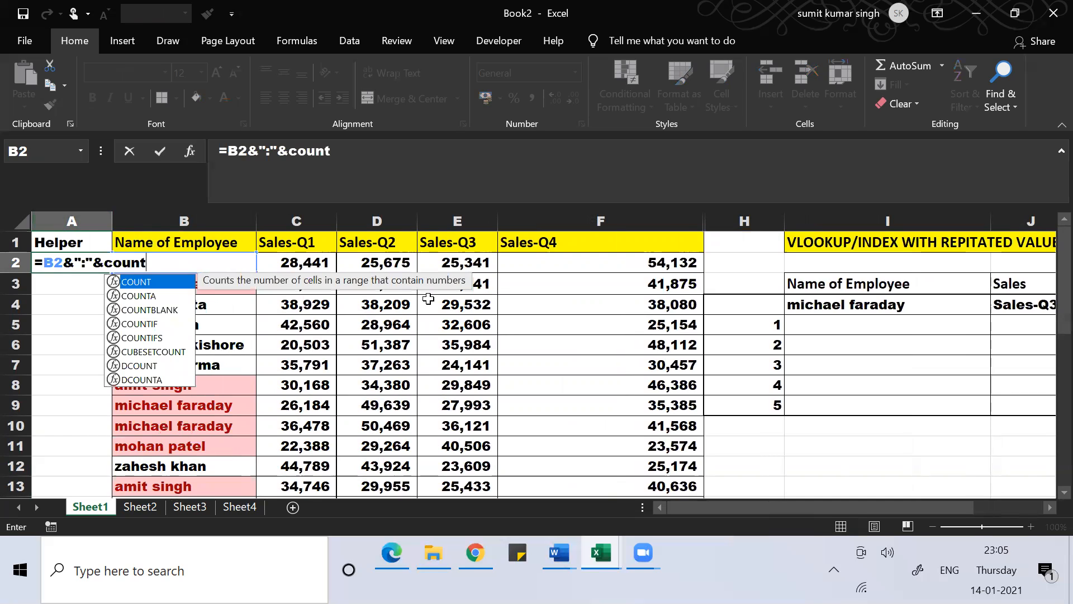
{"action": "type", "text": "if"}
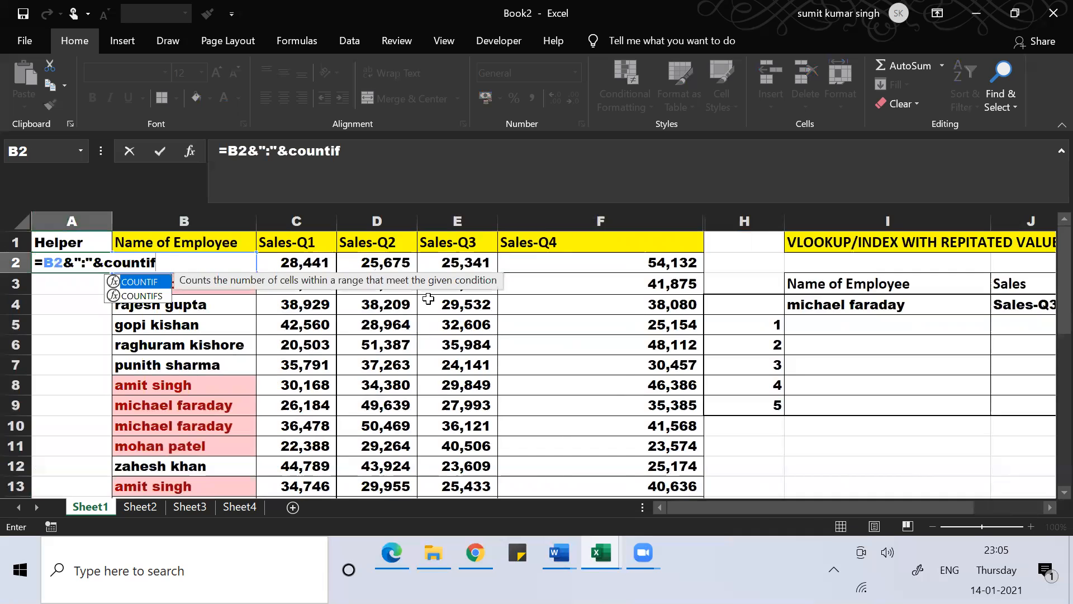
{"action": "type", "text": "(b2"}
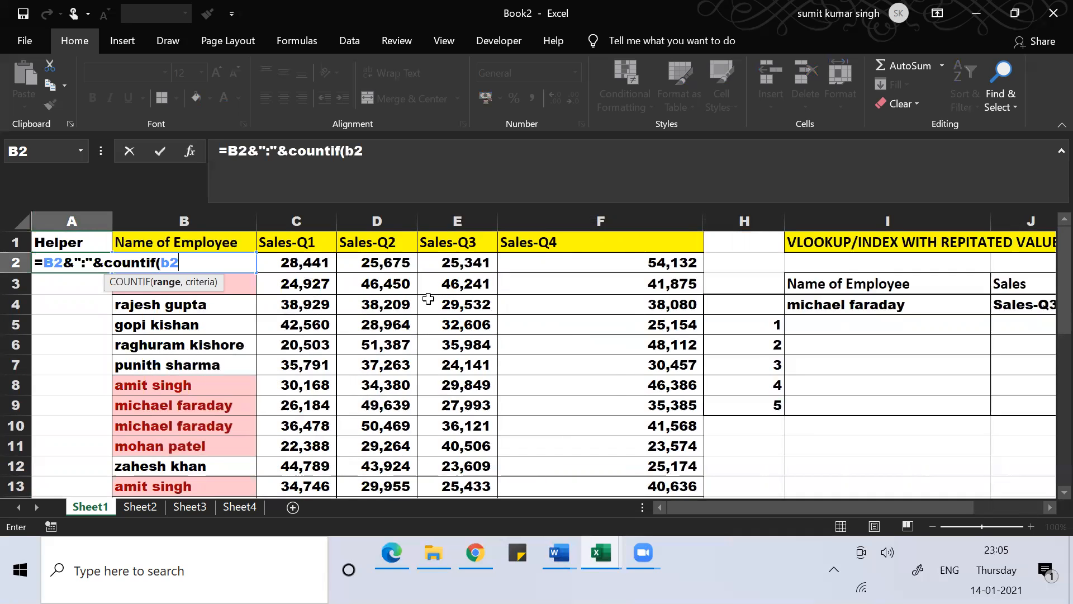
{"action": "type", "text": ":b"}
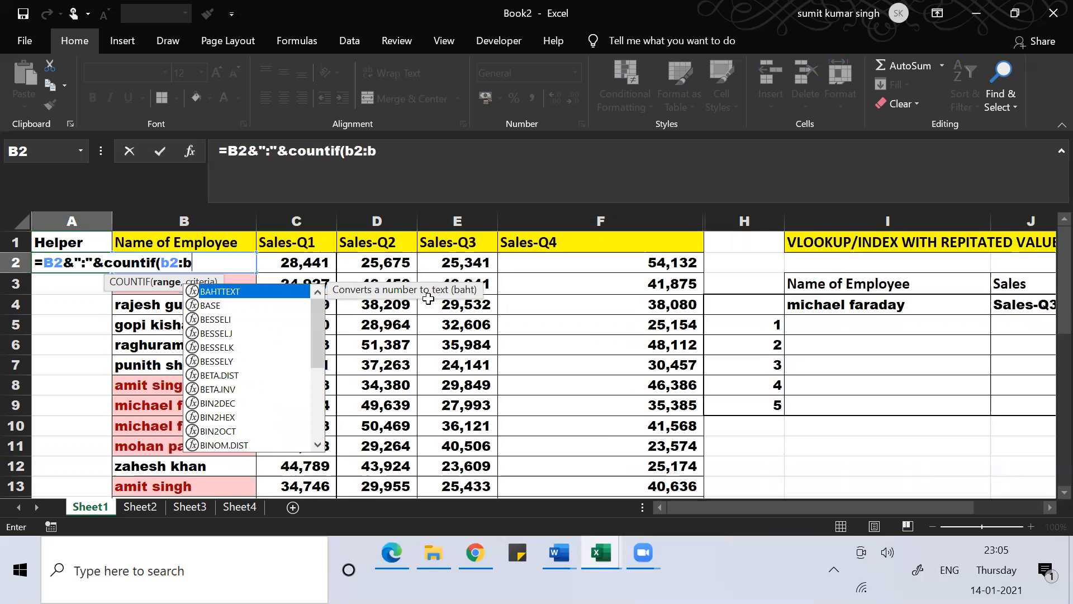
{"action": "type", "text": "2,b2"}
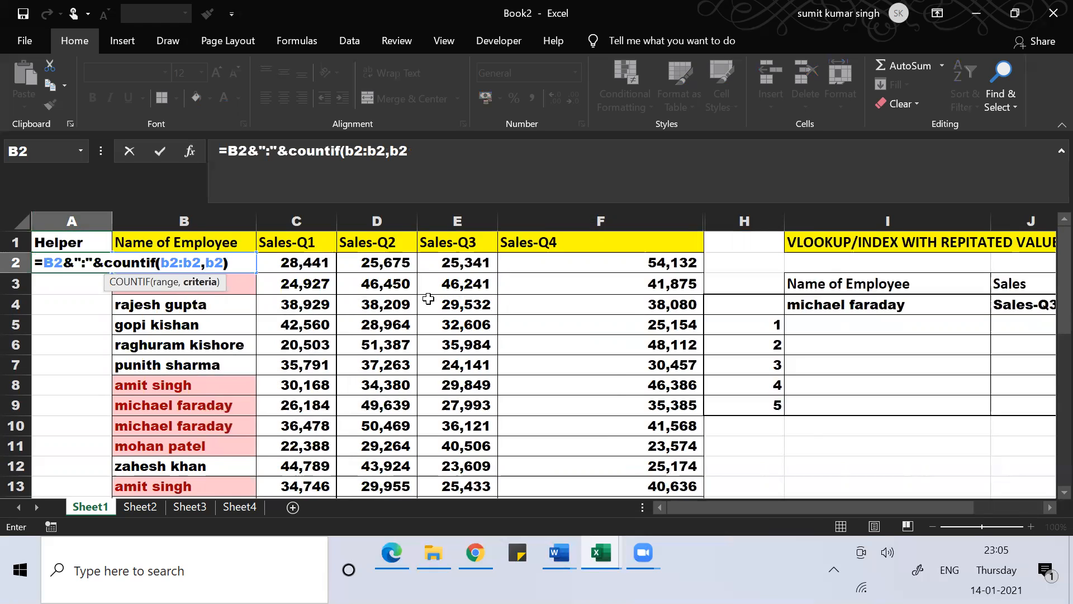
{"action": "type", "text": ")"}
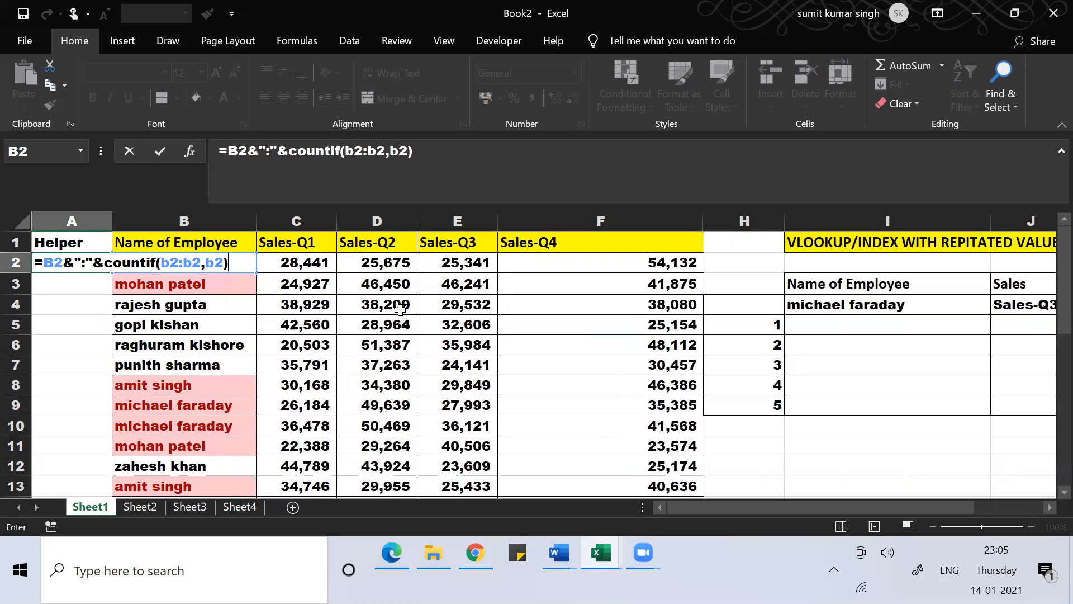
Make the start of the COUNTIF range absolute as $B$2:B2 and commit the helper formula in A2
{"action": "left_click", "coordinate": [171, 261]}
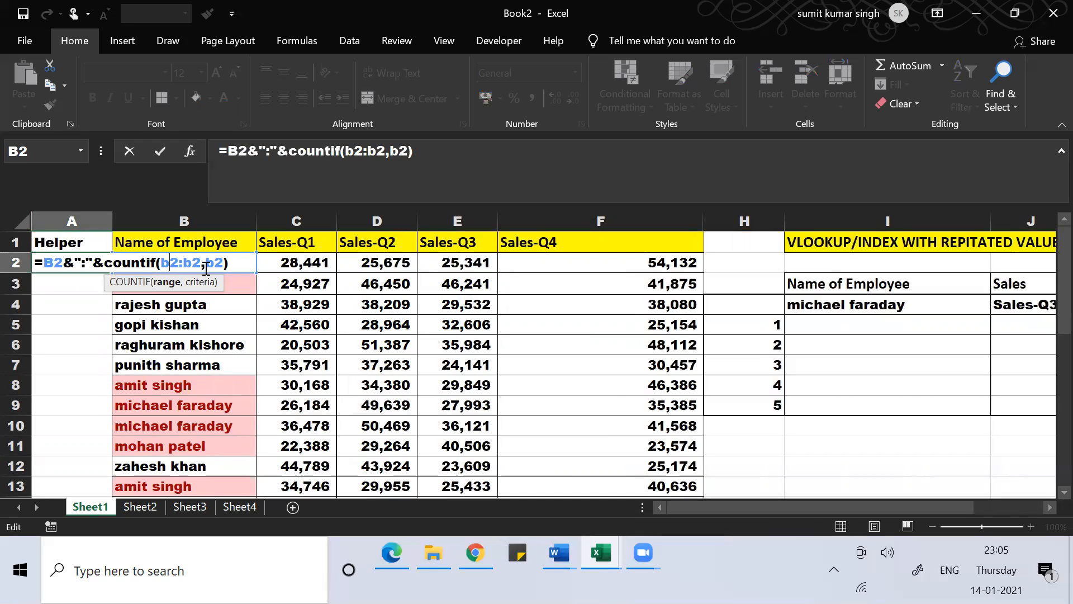
{"action": "key", "text": "F4"}
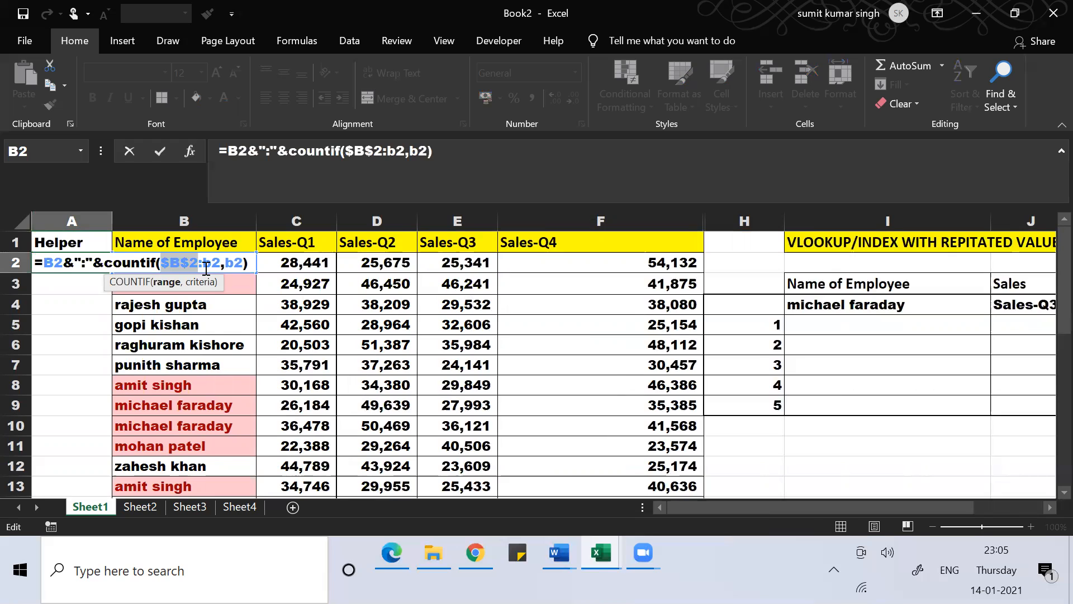
{"action": "key", "text": "Return"}
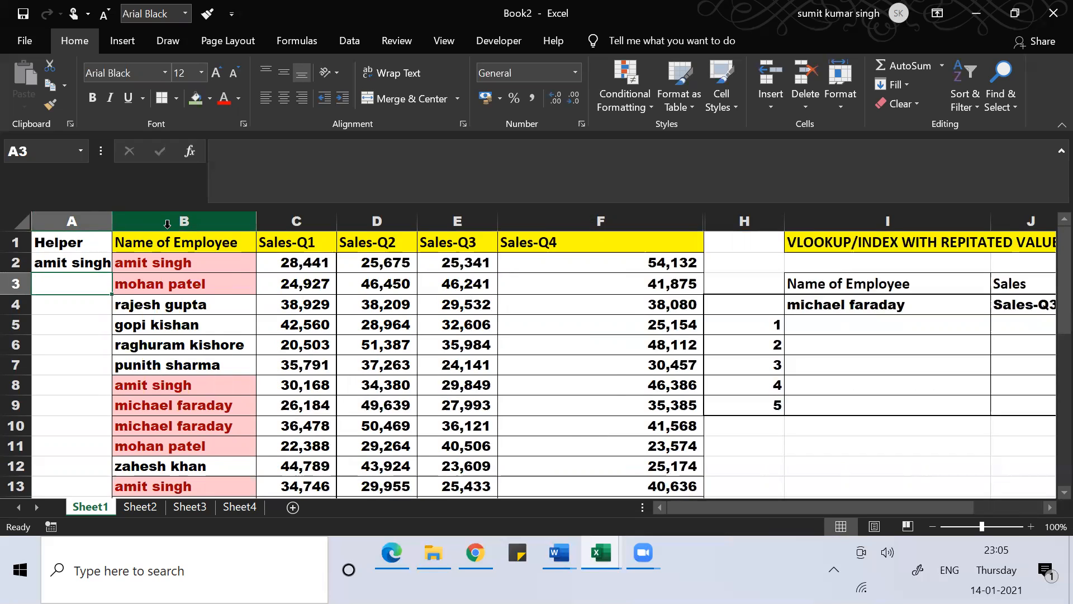
Widen the Helper column to fit its text and fill the A2 formula down to row 31
{"action": "left_click_drag", "start_coordinate": [112, 224], "coordinate": [196, 236]}
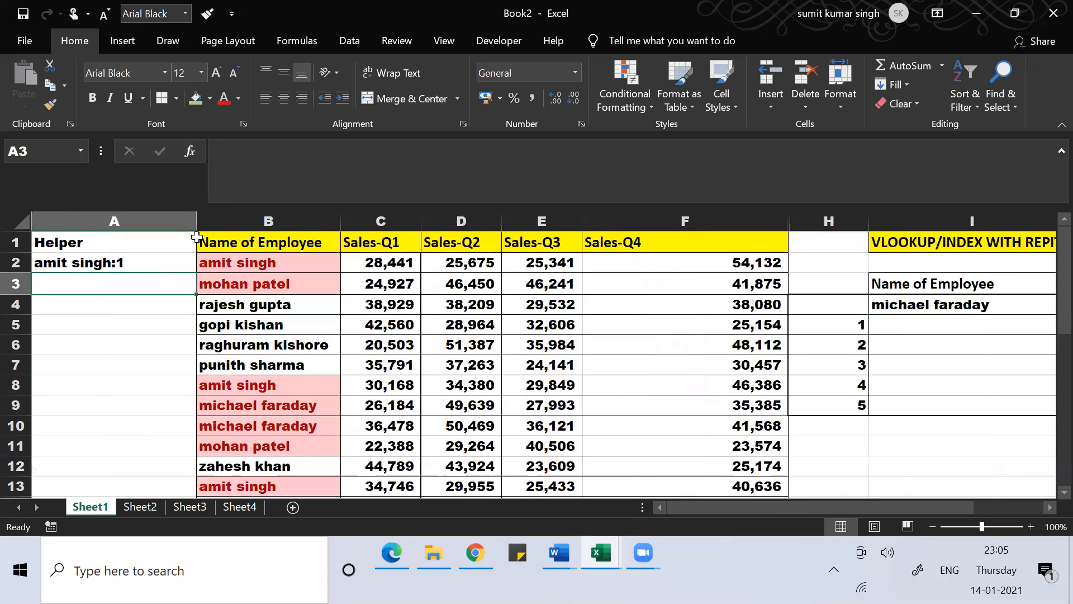
{"action": "left_click", "coordinate": [181, 270]}
{"action": "double_click", "coordinate": [196, 272]}
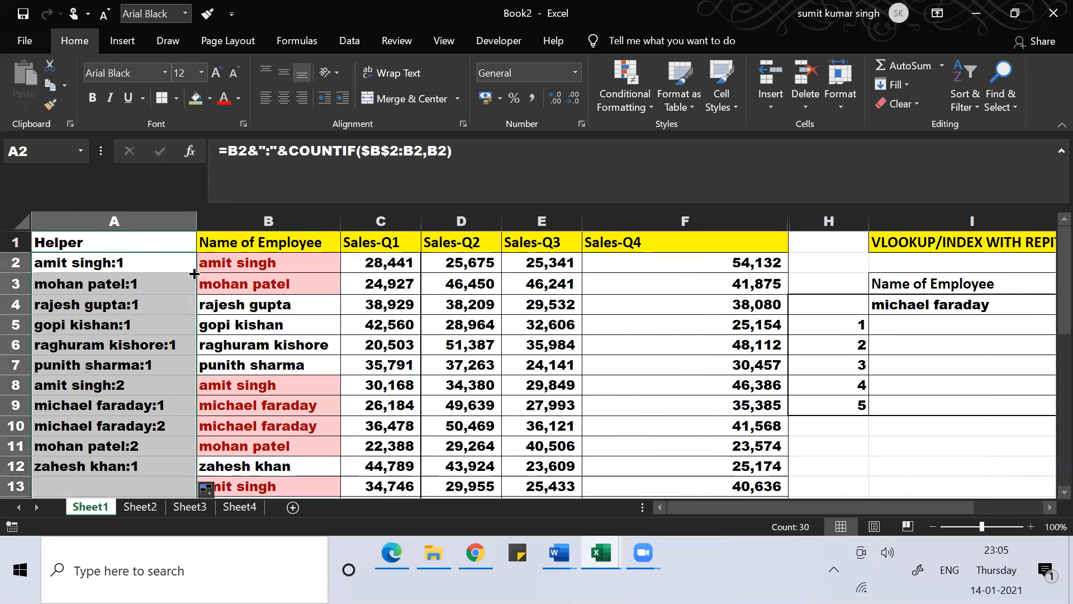
Compare the formulas in A2 to A6 to see how the COUNTIF range expands from row to row
{"action": "left_click", "coordinate": [141, 336]}
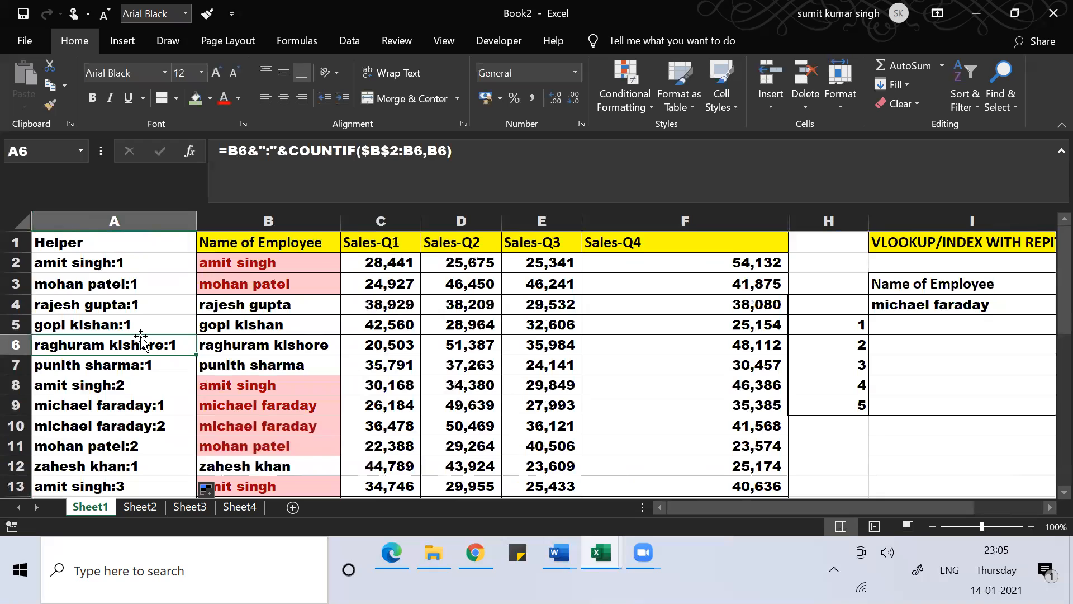
{"action": "key", "text": "Up"}
{"action": "key", "text": "Up"}
{"action": "key", "text": "Up"}
{"action": "key", "text": "Up"}
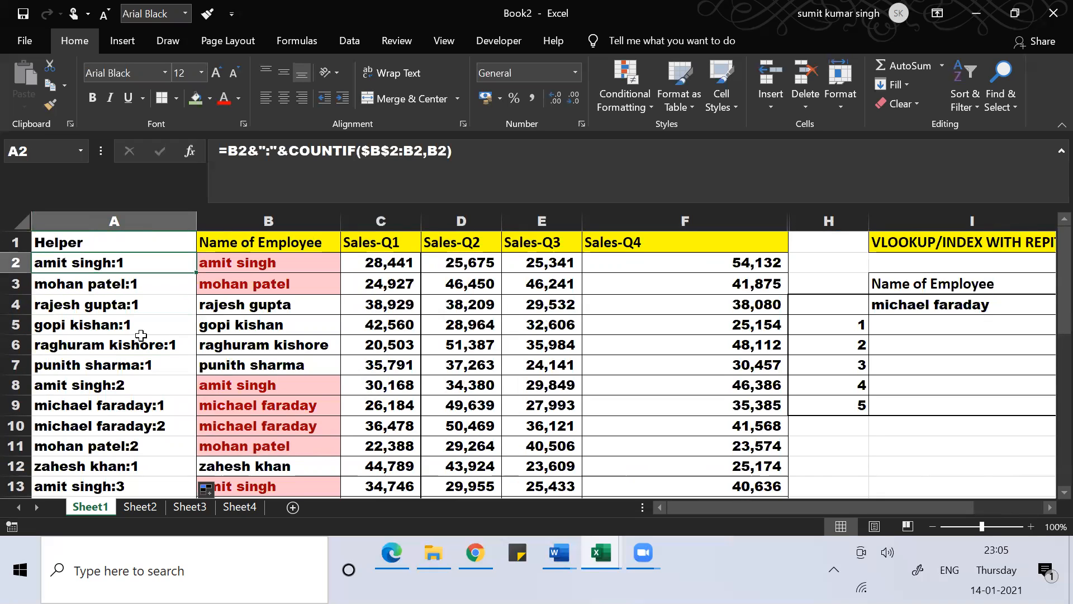
{"action": "key", "text": "Down"}
{"action": "key", "text": "Down"}
{"action": "key", "text": "Down"}
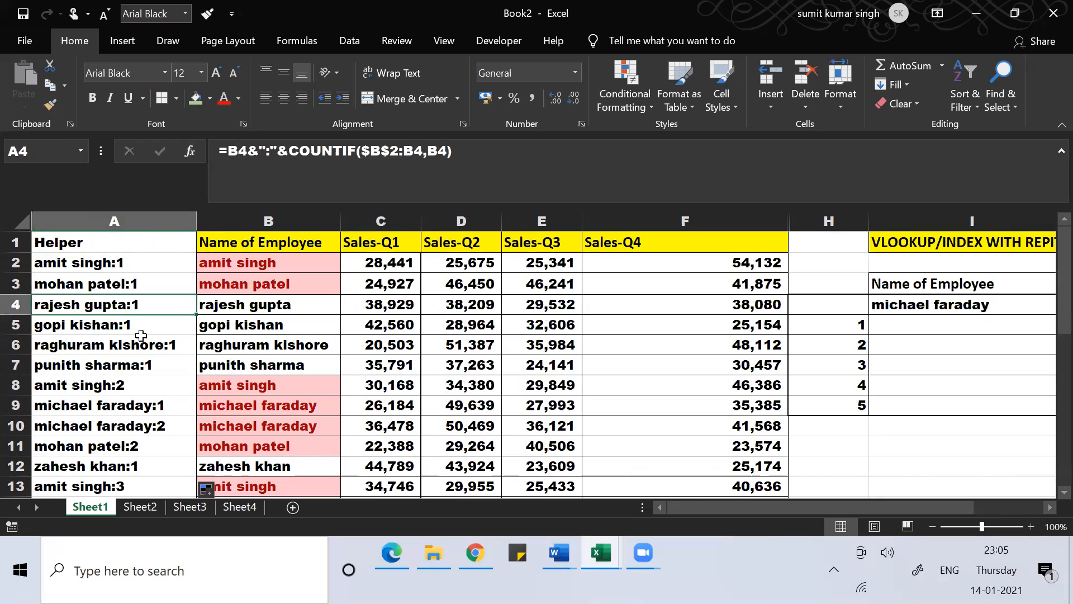
{"action": "key", "text": "Up"}
{"action": "key", "text": "Up"}
{"action": "key", "text": "Up"}
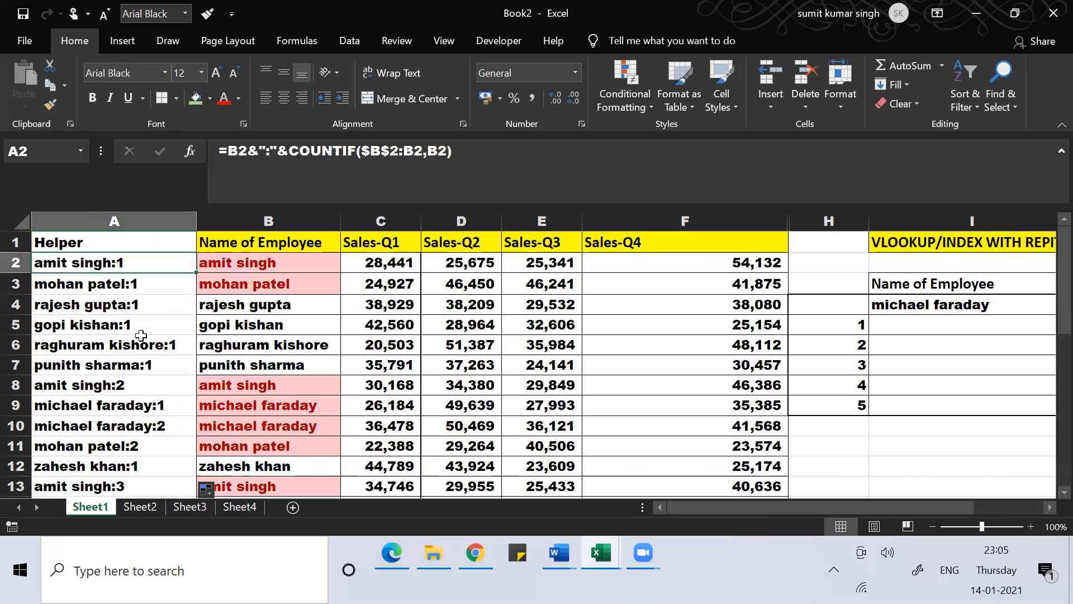
Review the helper keys of the repeated employees down to A31 and return to the top of the Helper column
{"action": "key", "text": "Down"}
{"action": "key", "text": "Down"}
{"action": "key", "text": "Down"}
{"action": "key", "text": "Down"}
{"action": "key", "text": "Down"}
{"action": "key", "text": "Down"}
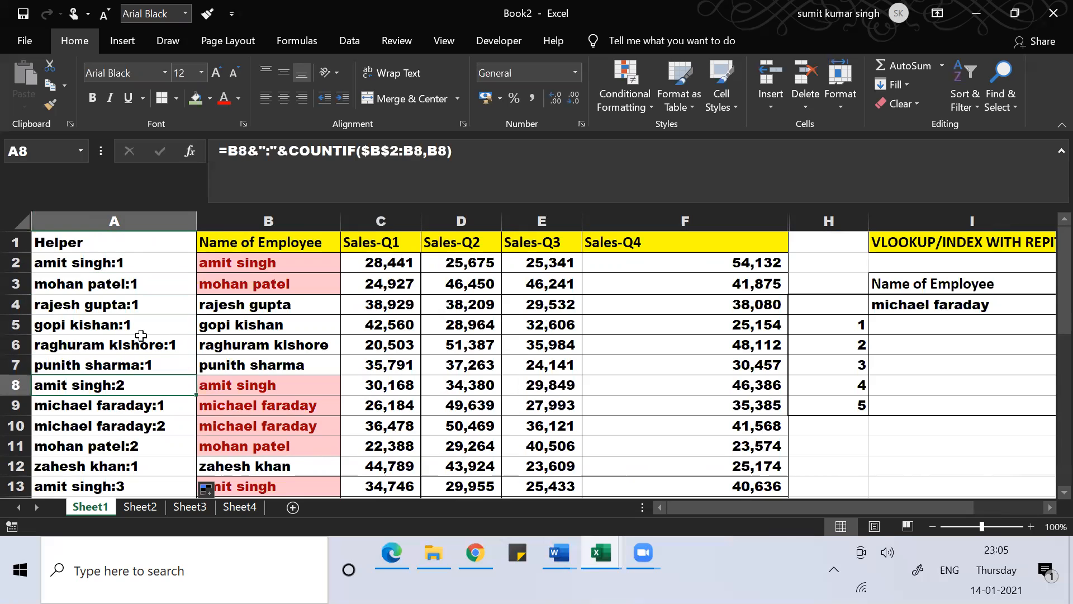
{"action": "key", "text": "Down"}
{"action": "key", "text": "Down"}
{"action": "key", "text": "Down"}
{"action": "key", "text": "Down"}
{"action": "key", "text": "Down"}
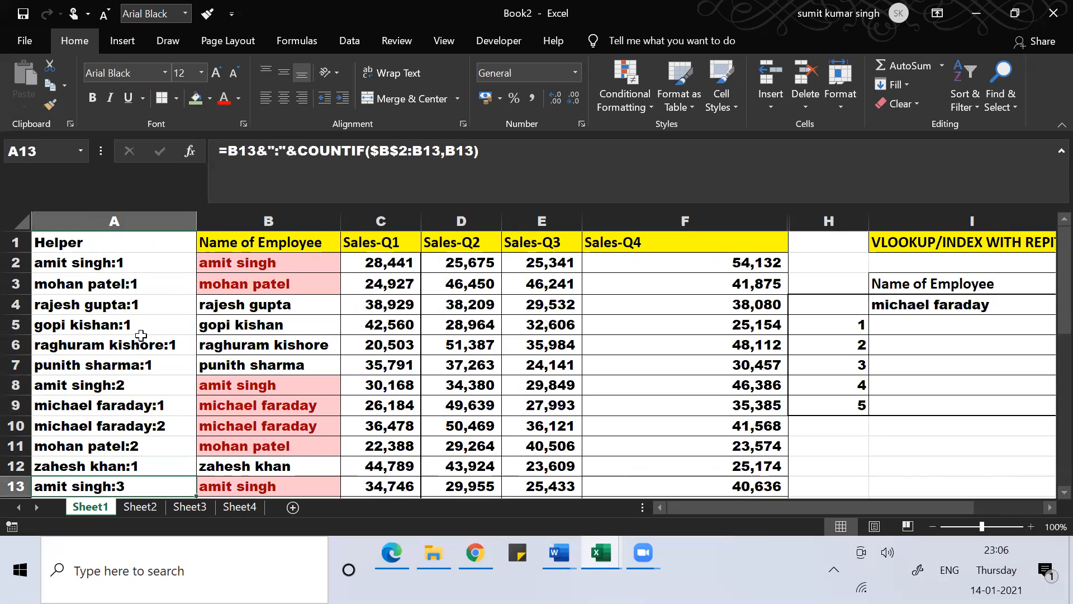
{"action": "key", "text": "Down"}
{"action": "key", "text": "Down"}
{"action": "key", "text": "Down"}
{"action": "key", "text": "Down"}
{"action": "key", "text": "Up"}
{"action": "key", "text": "Up"}
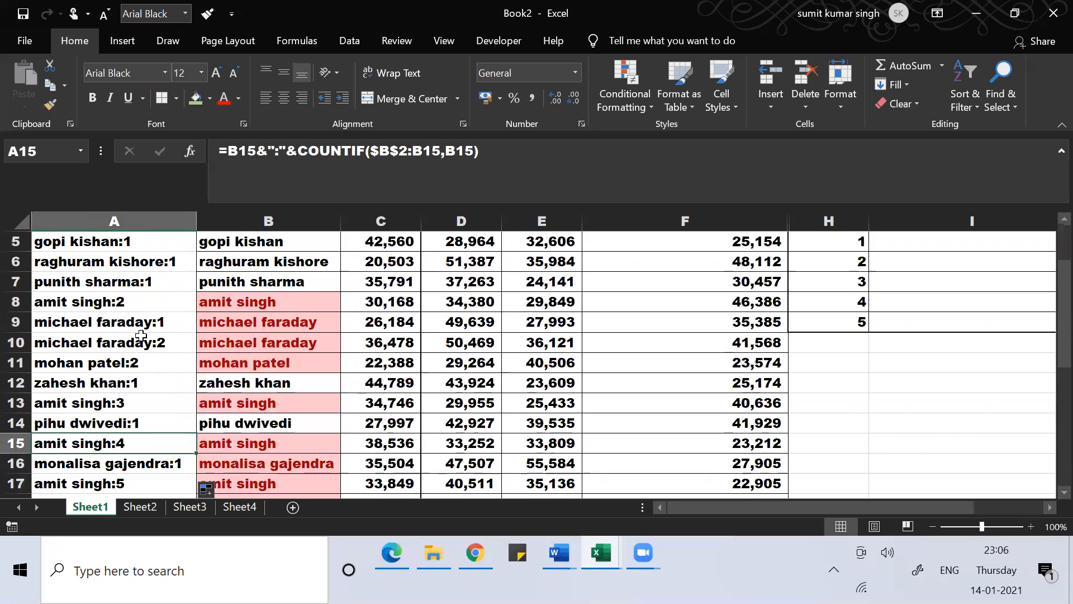
{"action": "key", "text": "Down"}
{"action": "key", "text": "Down"}
{"action": "key", "text": "Down"}
{"action": "key", "text": "Down"}
{"action": "key", "text": "Down"}
{"action": "key", "text": "Down"}
{"action": "key", "text": "Down"}
{"action": "key", "text": "Down"}
{"action": "key", "text": "Down"}
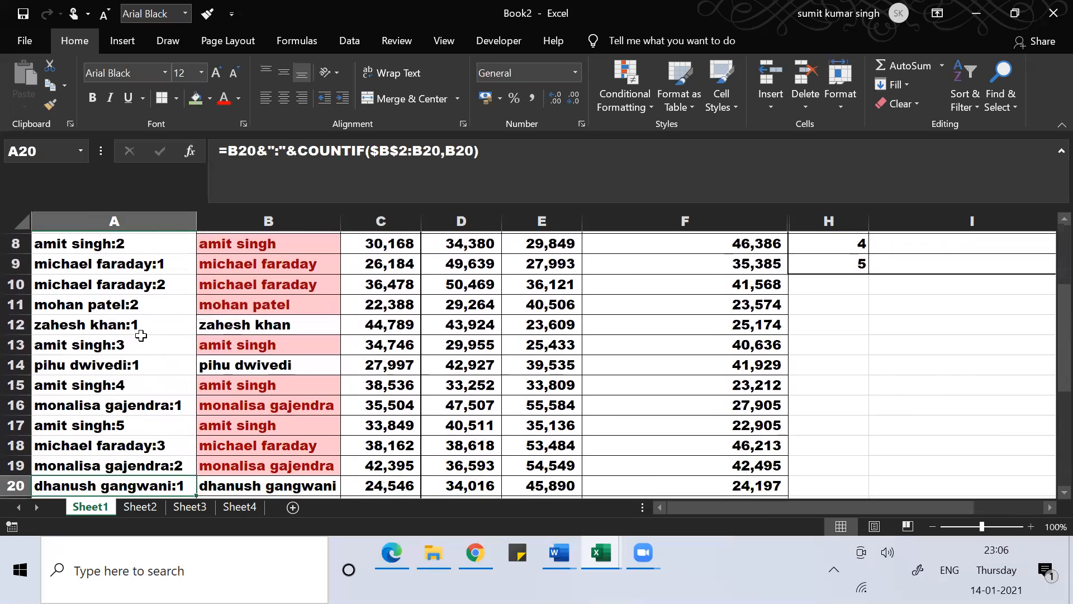
{"action": "key", "text": "Down"}
{"action": "key", "text": "Down"}
{"action": "key", "text": "Down"}
{"action": "key", "text": "Down"}
{"action": "key", "text": "Down"}
{"action": "key", "text": "Down"}
{"action": "key", "text": "Down"}
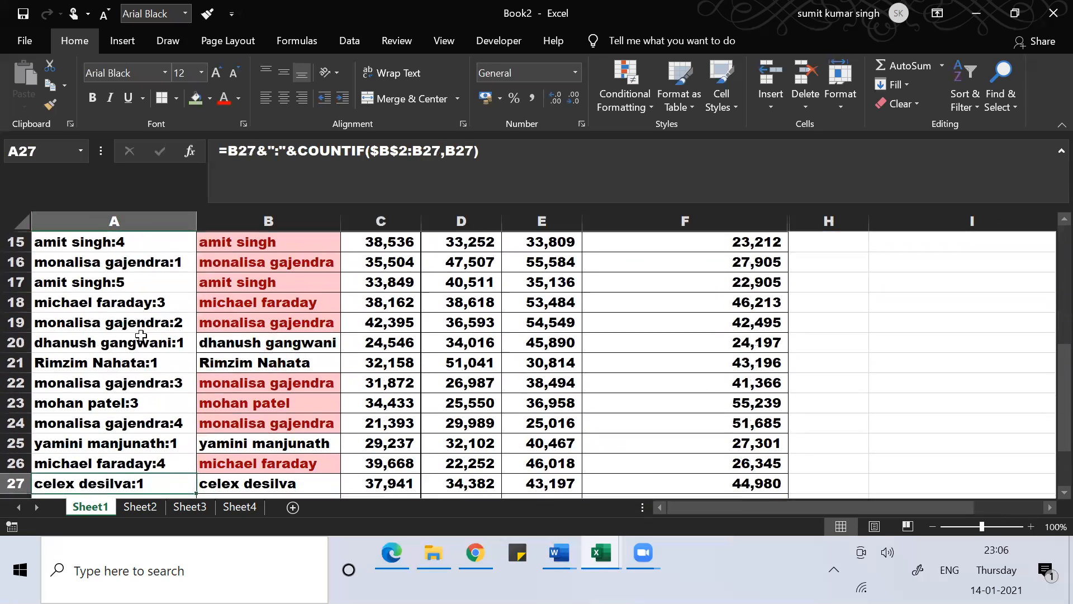
{"action": "key", "text": "Down"}
{"action": "key", "text": "Down"}
{"action": "key", "text": "Down"}
{"action": "key", "text": "Down"}
{"action": "key", "text": "Up"}
{"action": "key", "text": "Up"}
{"action": "key", "text": "Up"}
{"action": "key", "text": "Up"}
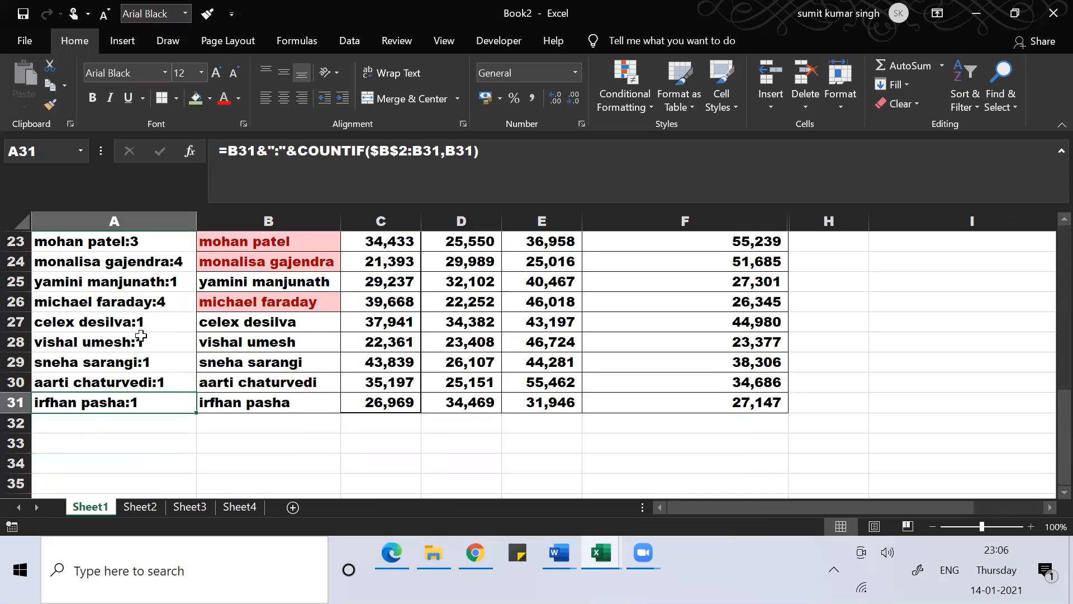
{"action": "key", "text": "Up"}
{"action": "key", "text": "Up"}
{"action": "key", "text": "Up"}
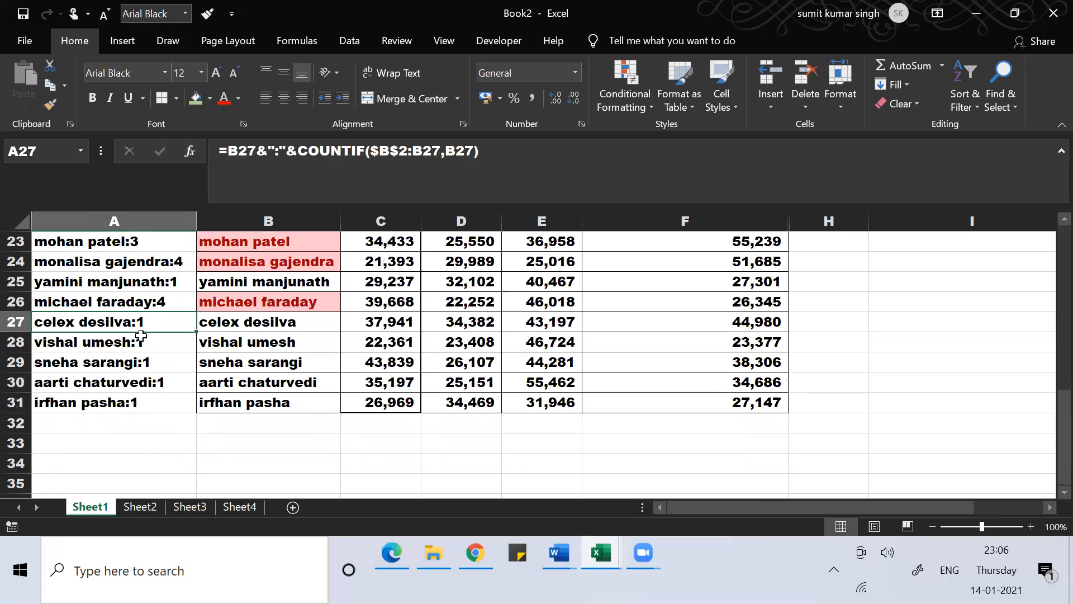
{"action": "key", "text": "Up"}
{"action": "key", "text": "Up"}
{"action": "key", "text": "Up"}
{"action": "key", "text": "Up"}
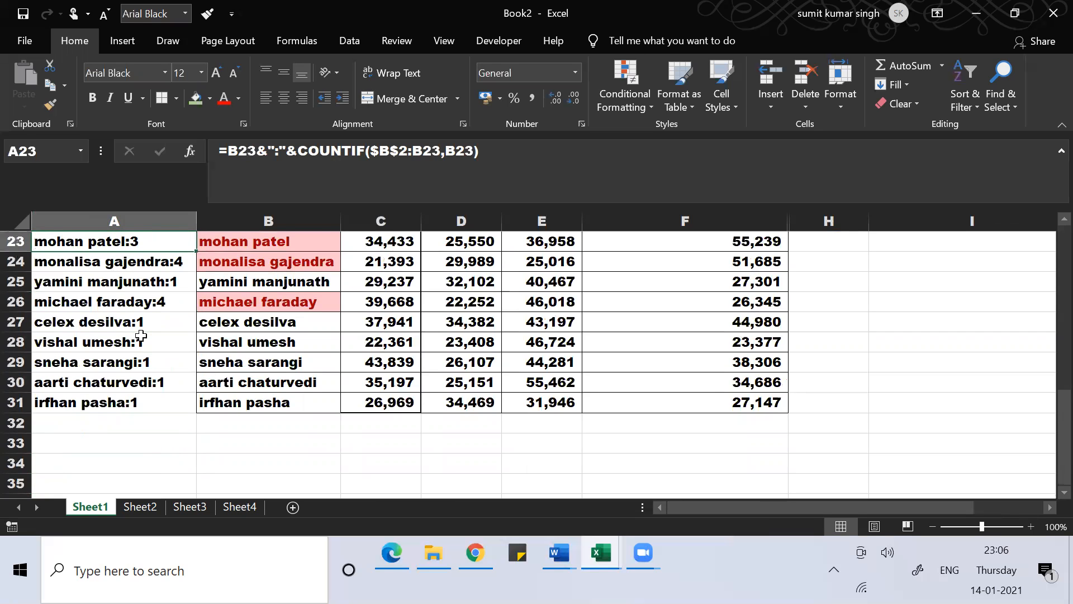
{"action": "key", "text": "Up"}
{"action": "key", "text": "Up"}
{"action": "key", "text": "Up"}
{"action": "key", "text": "Up"}
{"action": "key", "text": "Up"}
{"action": "key", "text": "Up"}
{"action": "key", "text": "Up"}
{"action": "key", "text": "Up"}
{"action": "key", "text": "Up"}
{"action": "key", "text": "Up"}
{"action": "key", "text": "Up"}
{"action": "key", "text": "Up"}
{"action": "key", "text": "Up"}
{"action": "key", "text": "Up"}
{"action": "key", "text": "Up"}
{"action": "key", "text": "Up"}
{"action": "key", "text": "Up"}
{"action": "key", "text": "Up"}
{"action": "key", "text": "Up"}
{"action": "key", "text": "Up"}
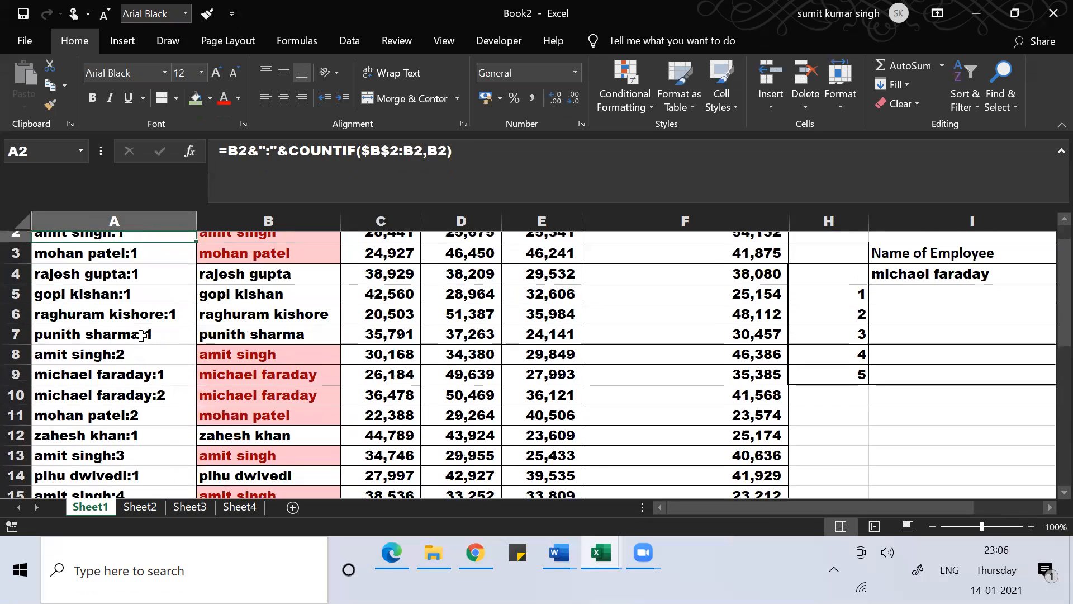
Copy the Name of Employee header's formatting in B1 onto the Helper header in A1
{"action": "key", "text": "Right"}
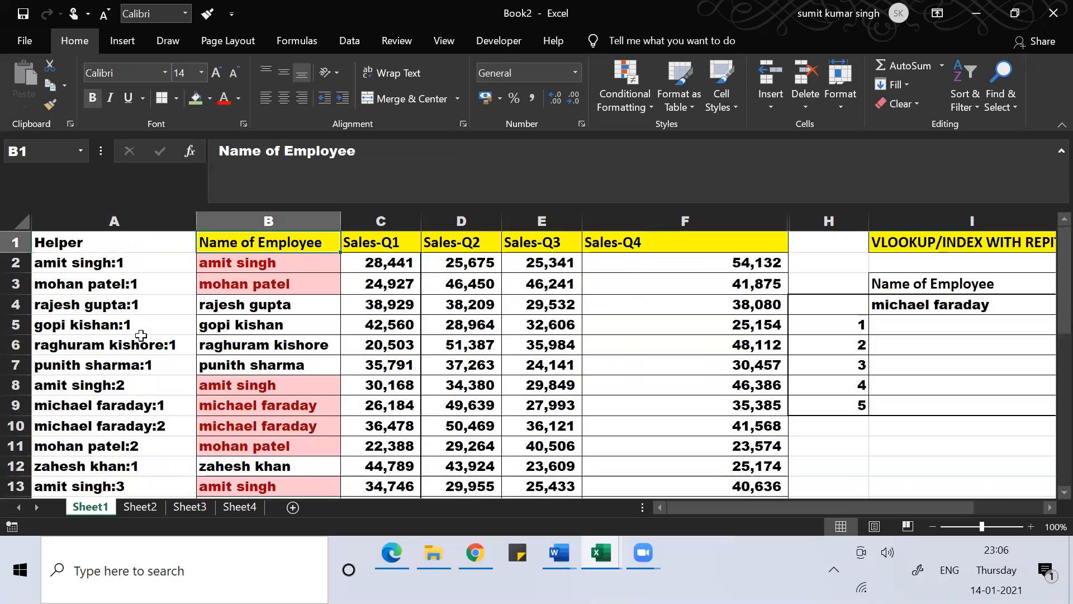
{"action": "double_click", "coordinate": [54, 111]}
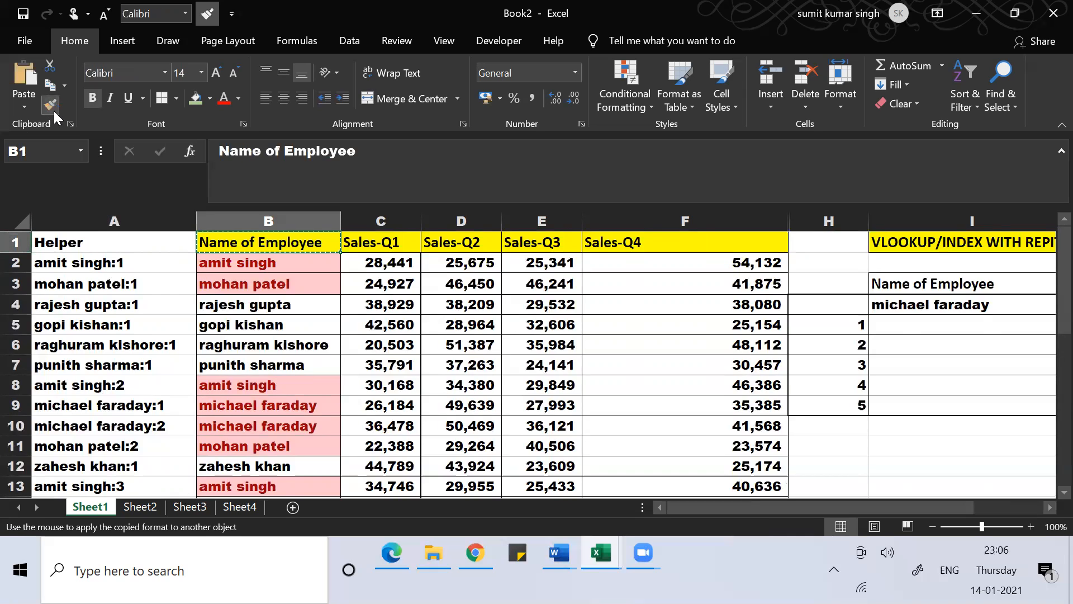
{"action": "left_click", "coordinate": [86, 243]}
{"action": "key", "text": "Escape"}
{"action": "left_click", "coordinate": [132, 320]}
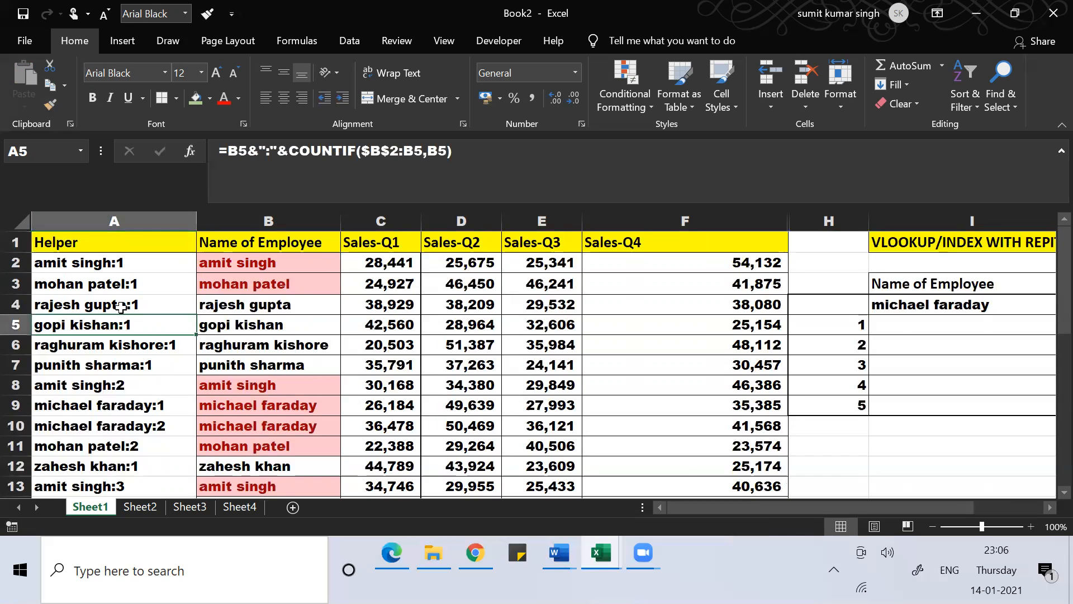
Apply borders to the helper cells A2:A31
{"action": "left_click", "coordinate": [80, 260]}
{"action": "key", "text": "ctrl+shift+Down"}
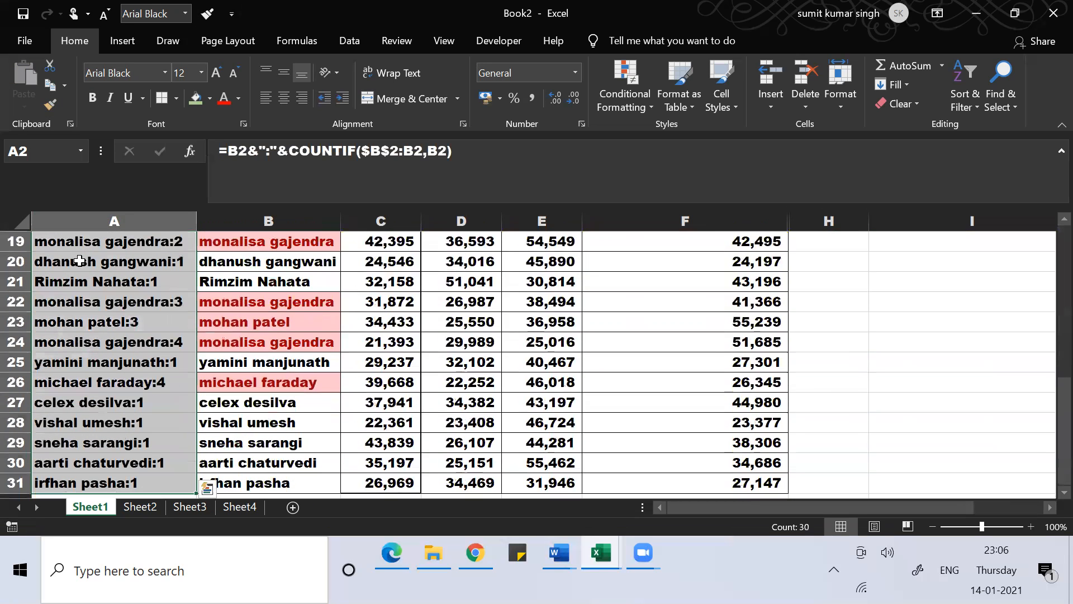
{"action": "scroll", "coordinate": [128, 392], "scroll_direction": "up", "scroll_amount": 6}
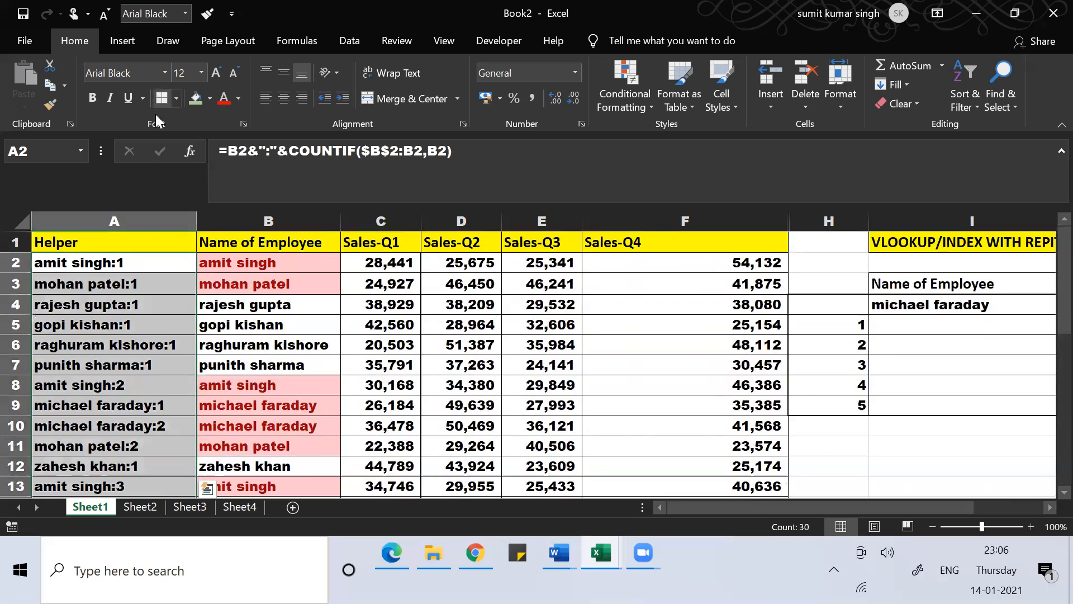
{"action": "left_click", "coordinate": [130, 268]}
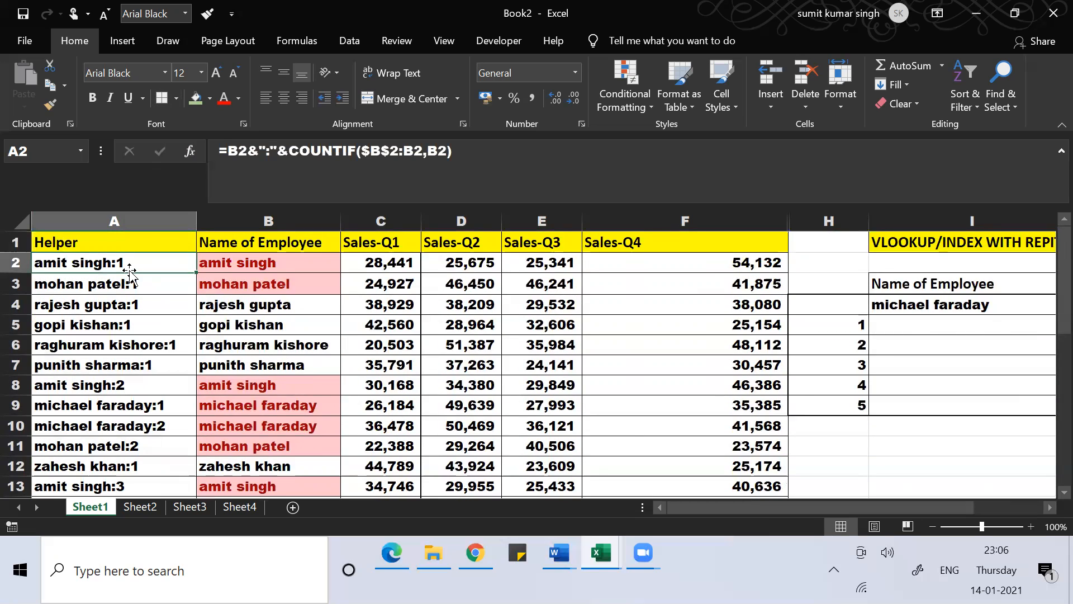
Examine the lookup table in columns H to J and move back across row 2 into the sales data
{"action": "key", "text": "Right"}
{"action": "key", "text": "Right"}
{"action": "key", "text": "Right"}
{"action": "key", "text": "Right"}
{"action": "key", "text": "Right"}
{"action": "key", "text": "Right"}
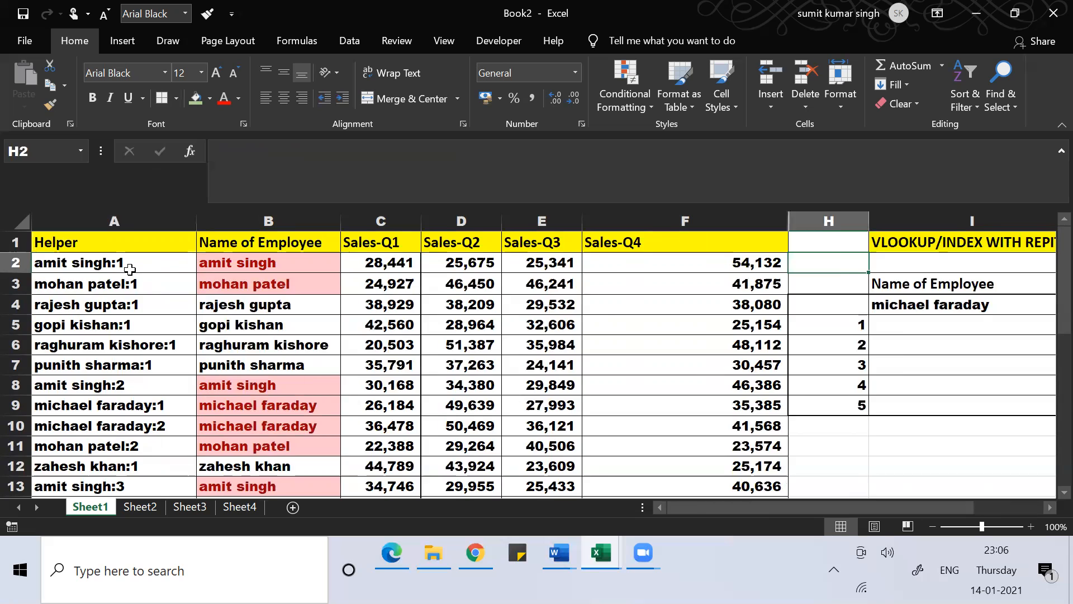
{"action": "key", "text": "Right"}
{"action": "key", "text": "Right"}
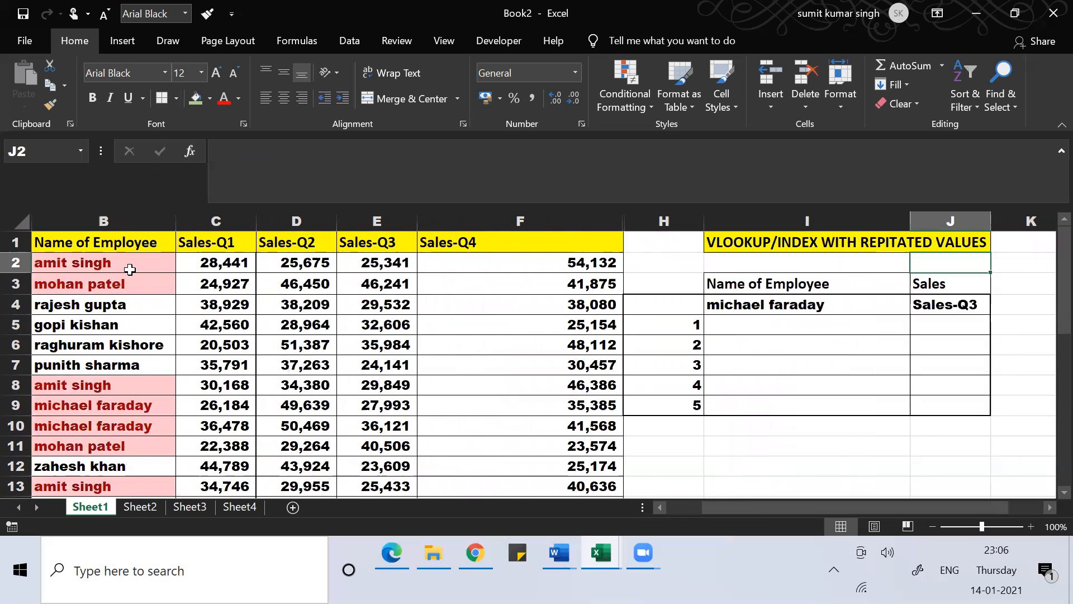
{"action": "key", "text": "Left"}
{"action": "key", "text": "Left"}
{"action": "key", "text": "Left"}
{"action": "key", "text": "Left"}
{"action": "key", "text": "Left"}
{"action": "key", "text": "Left"}
{"action": "key", "text": "Left"}
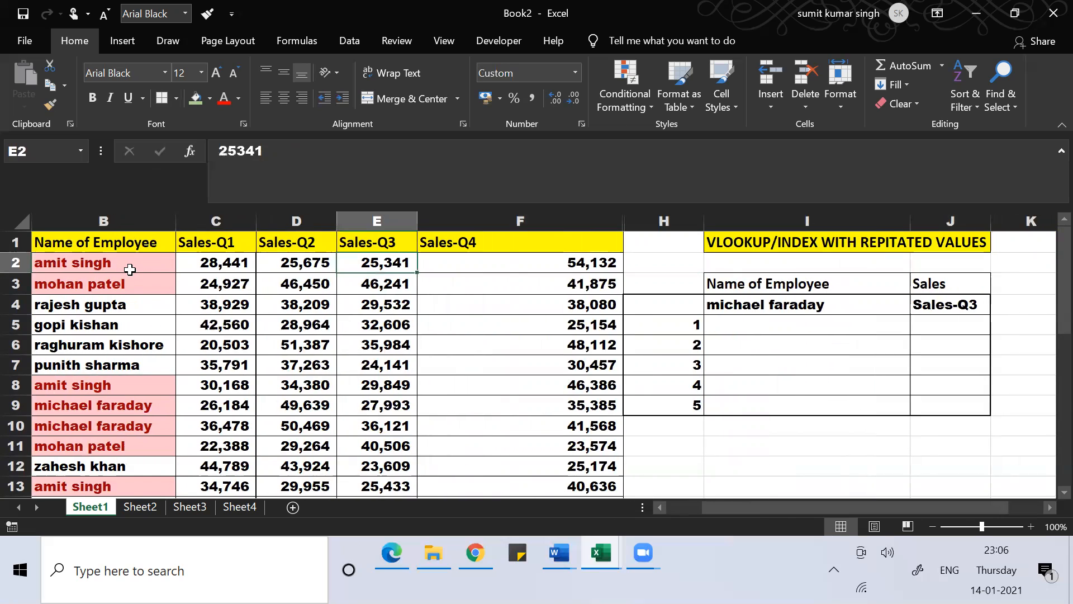
Clear the existing formats from the employee names in B2:B31 and restore the cell borders
{"action": "key", "text": "Left"}
{"action": "key", "text": "Left"}
{"action": "key", "text": "Right"}
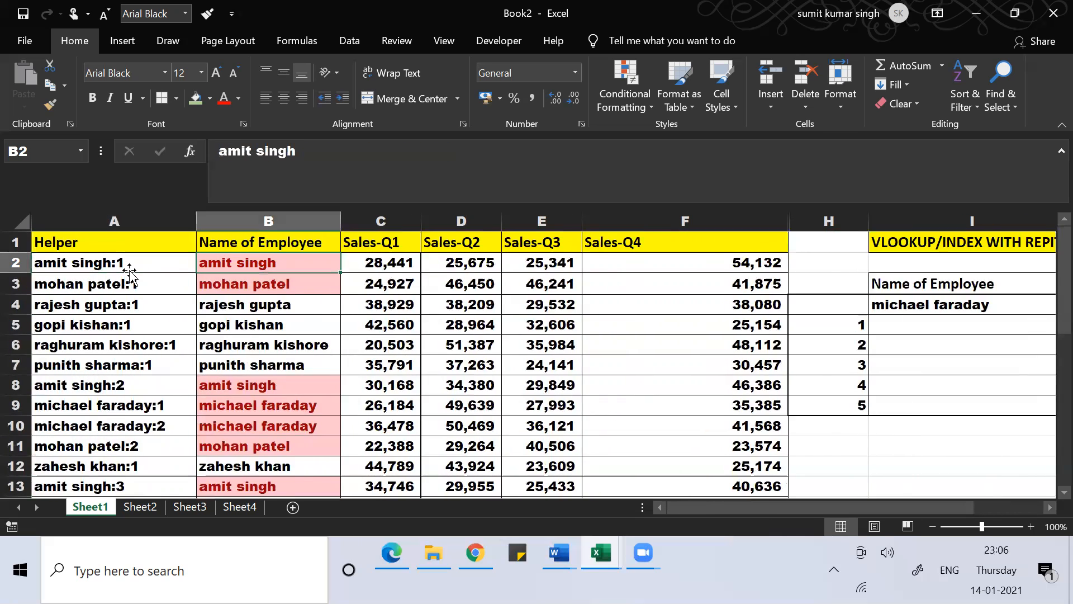
{"action": "key", "text": "ctrl+shift+Down"}
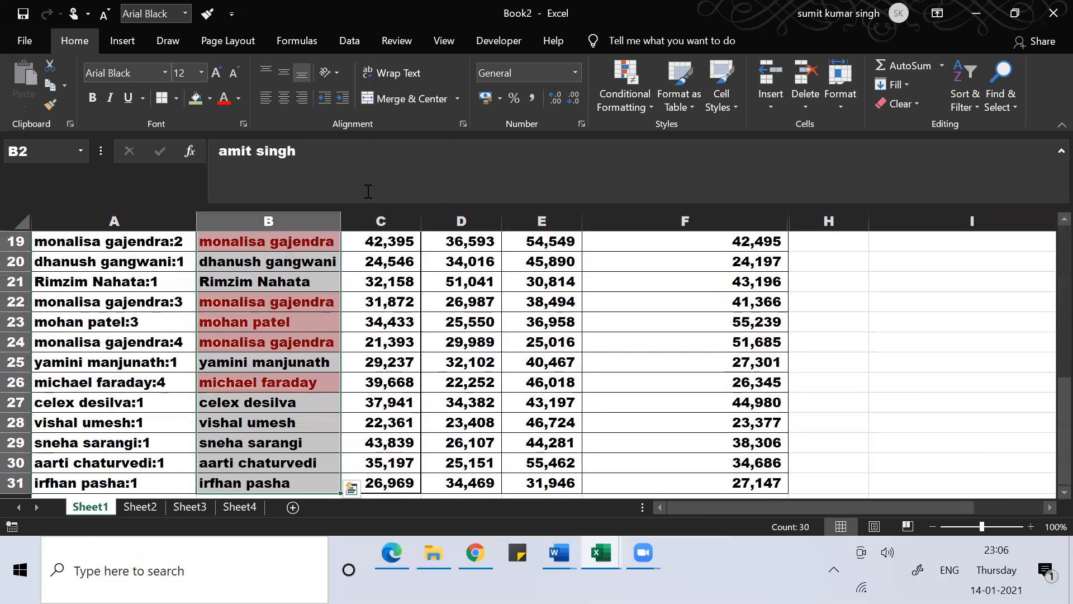
{"action": "left_click", "coordinate": [896, 103]}
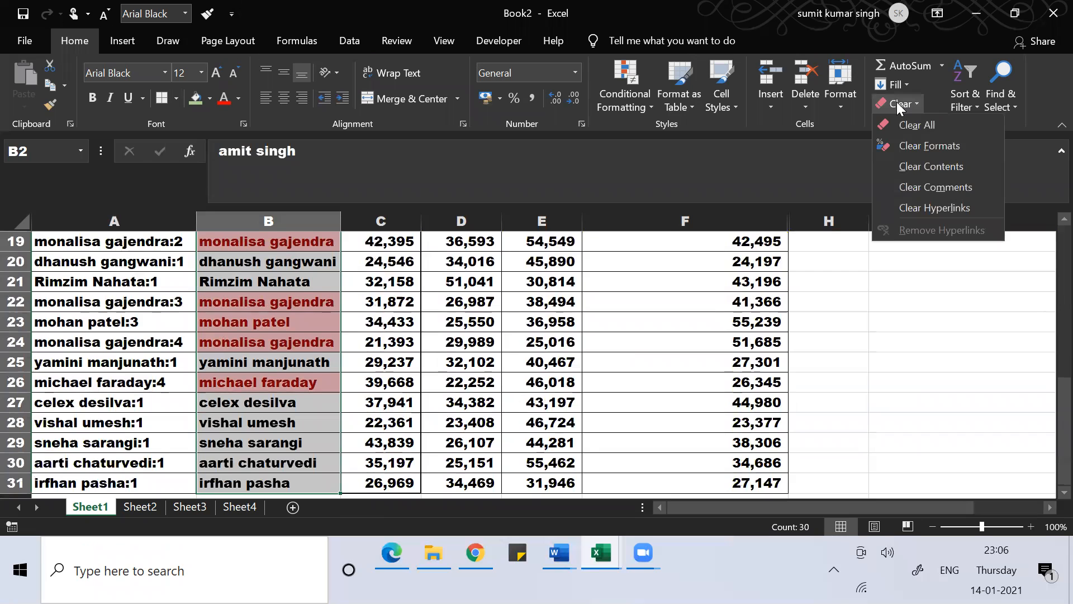
{"action": "left_click", "coordinate": [912, 148]}
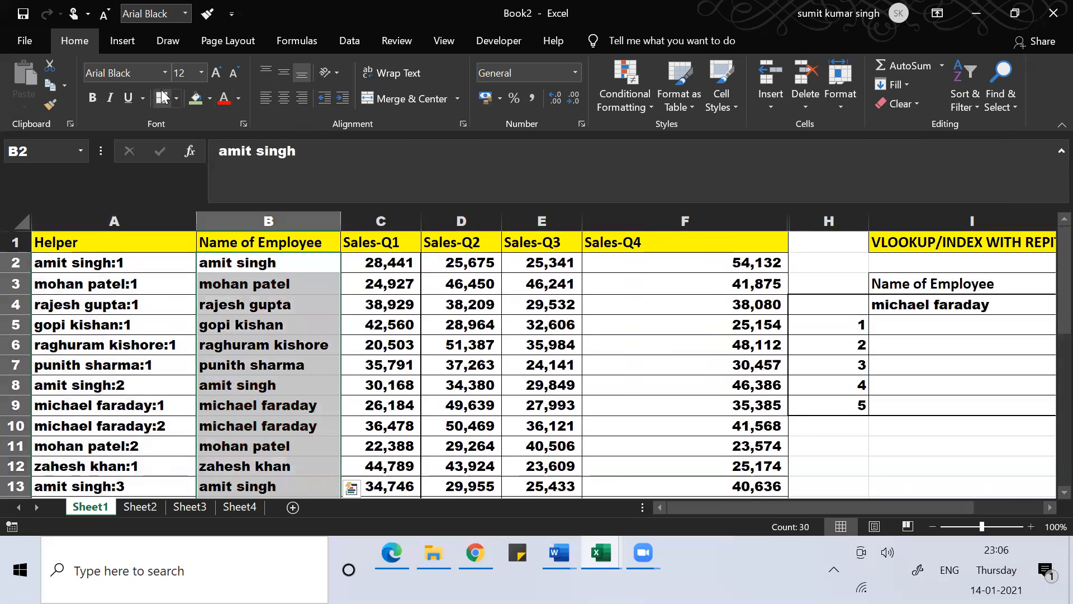
{"action": "left_click", "coordinate": [316, 318]}
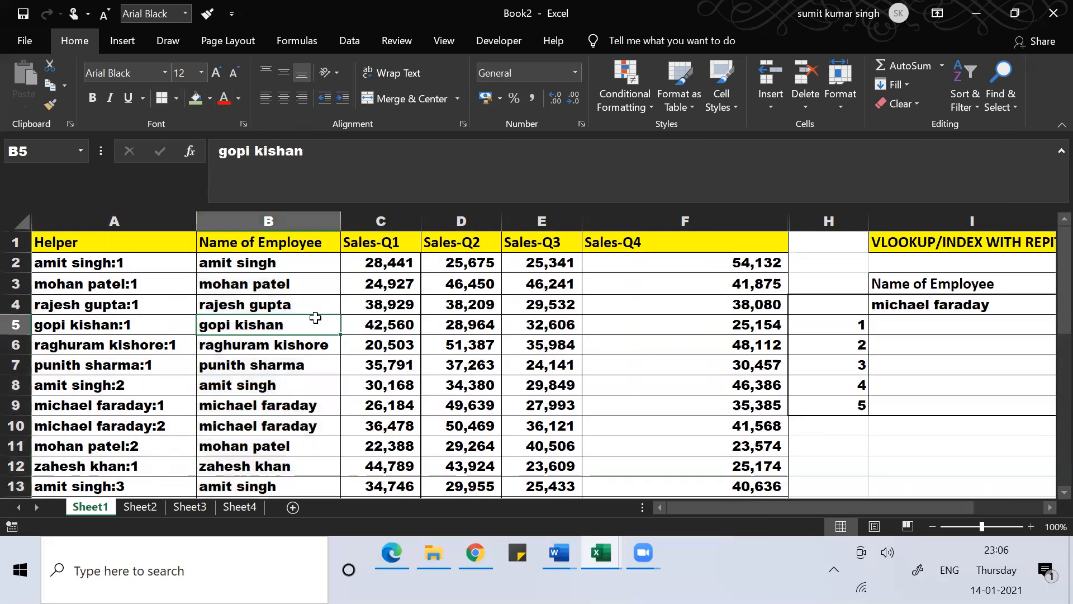
Replace the lookup name in I4 with the name of the employee in B2
{"action": "left_click", "coordinate": [901, 305]}
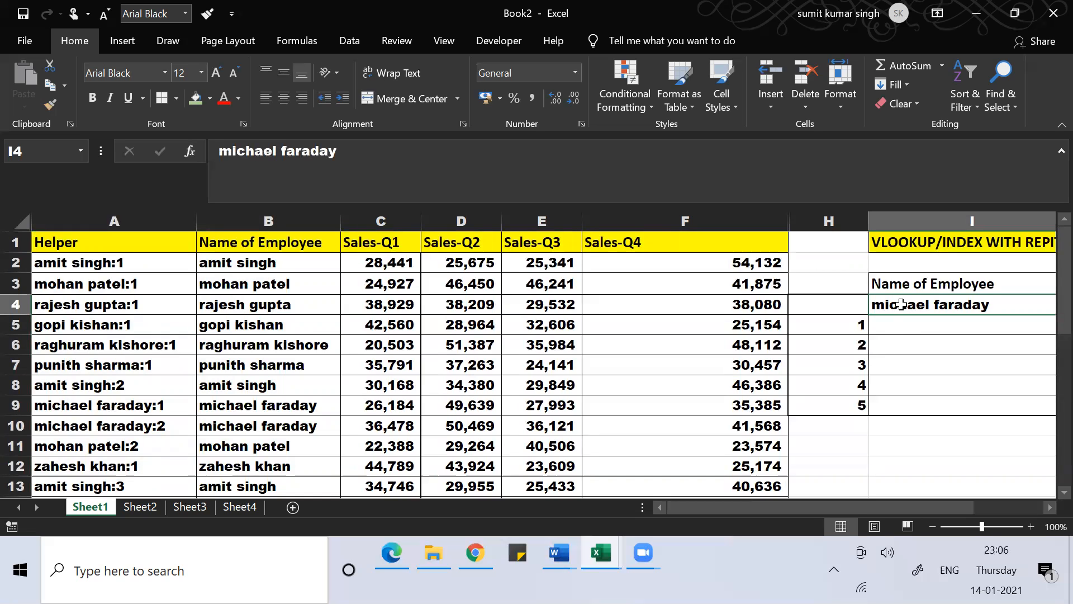
{"action": "scroll", "coordinate": [901, 305], "scroll_direction": "right", "scroll_amount": 1}
{"action": "type", "text": "a"}
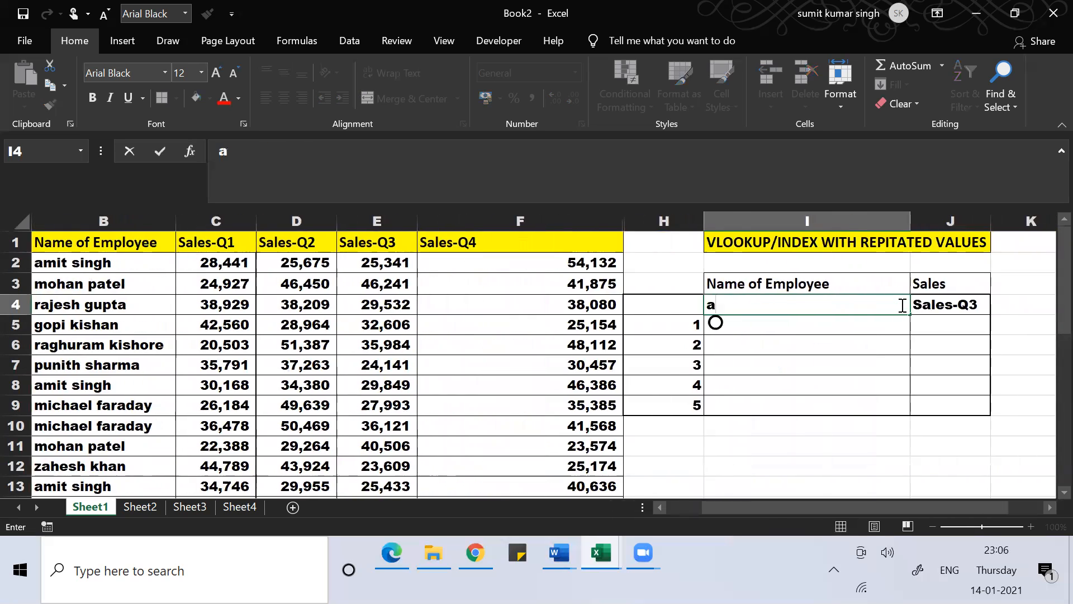
{"action": "type", "text": "mit singh"}
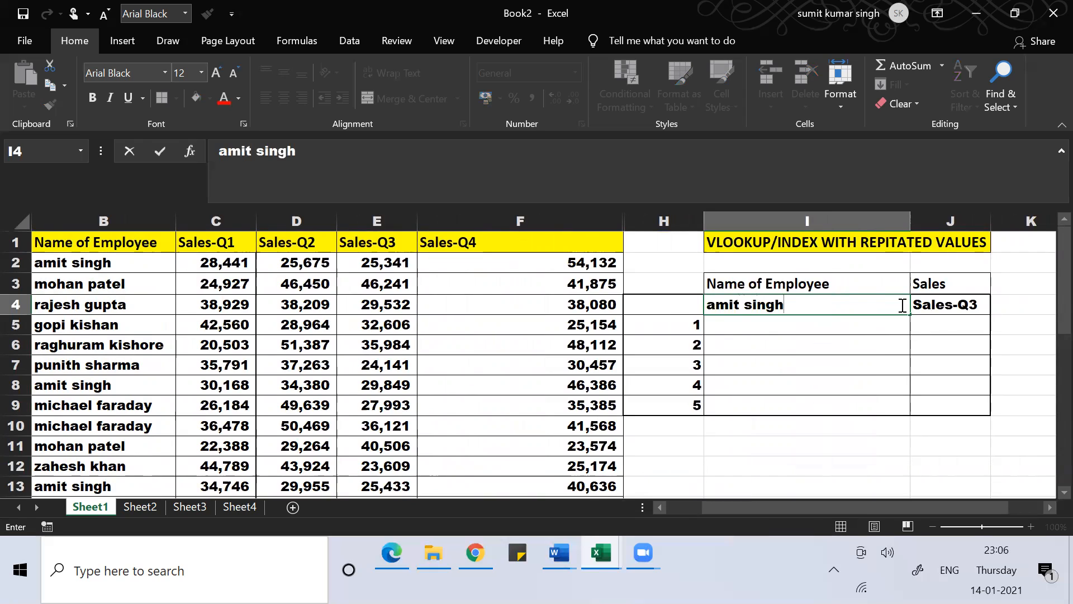
{"action": "key", "text": "Return"}
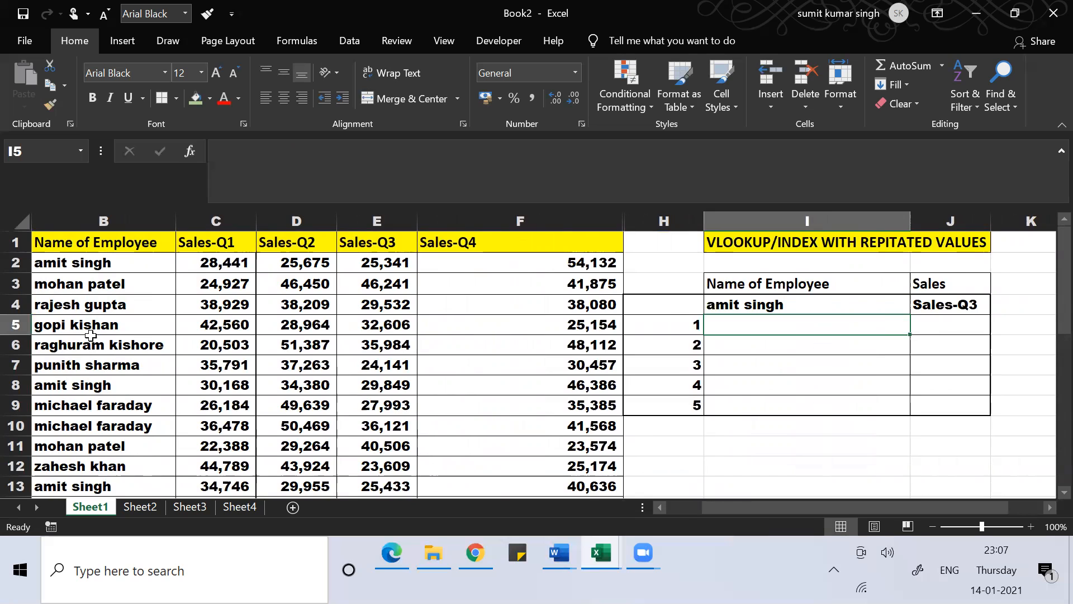
Start a new conditional formatting rule for B2:B31 that uses a formula to determine which cells to format
{"action": "left_click", "coordinate": [155, 266]}
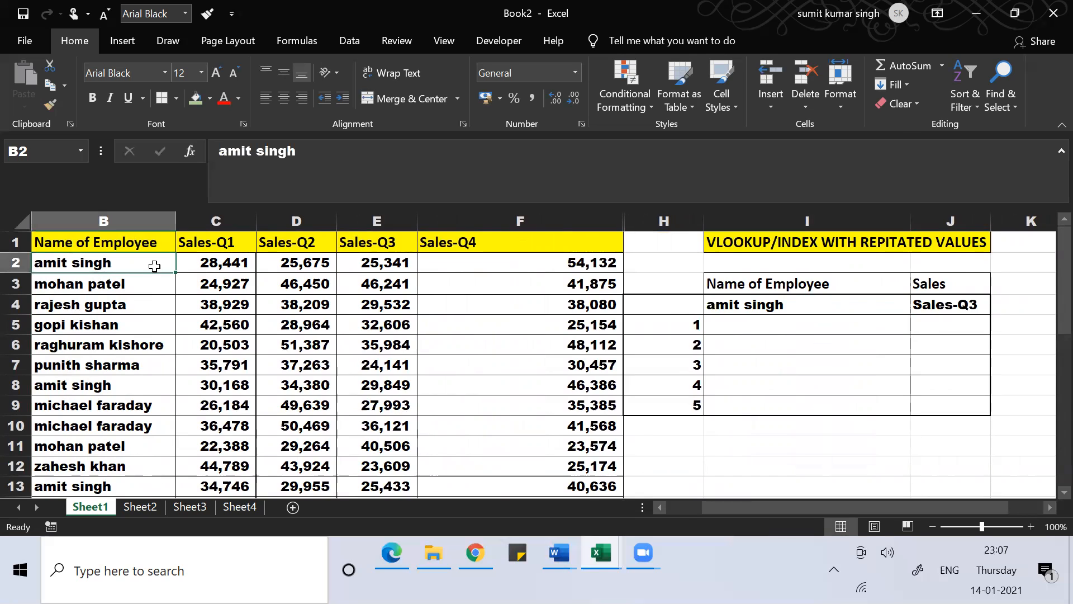
{"action": "key", "text": "ctrl+shift+Down"}
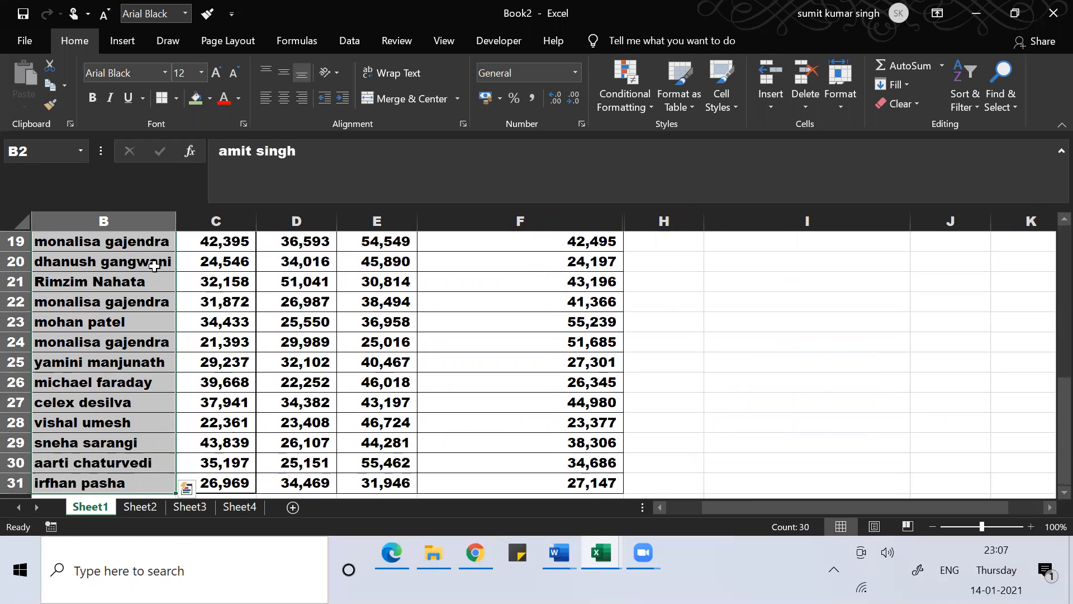
{"action": "key", "text": "alt"}
{"action": "key", "text": "h"}
{"action": "key", "text": "l"}
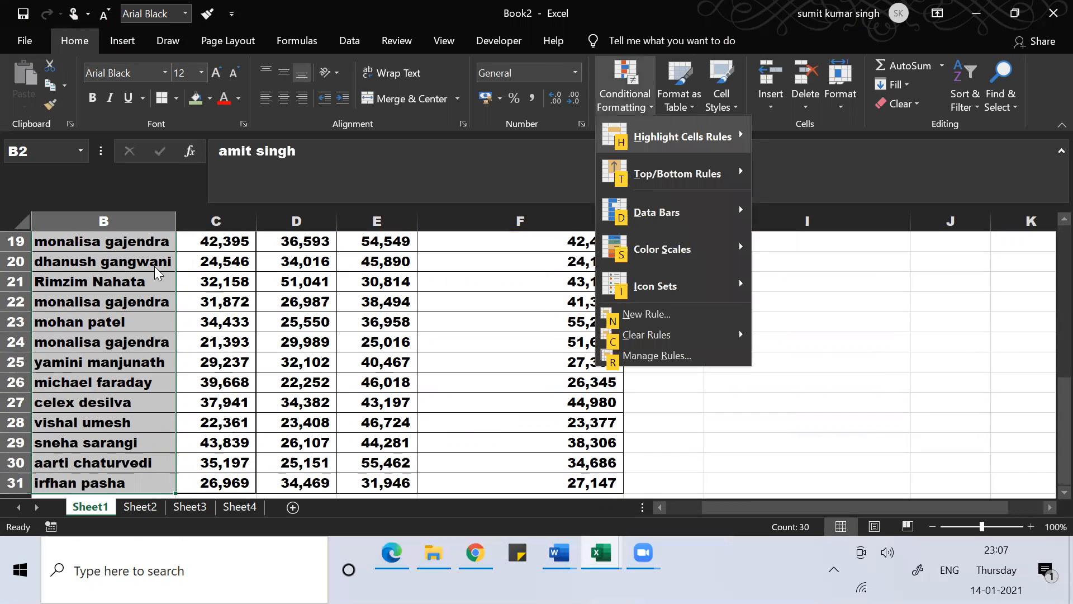
{"action": "key", "text": "n"}
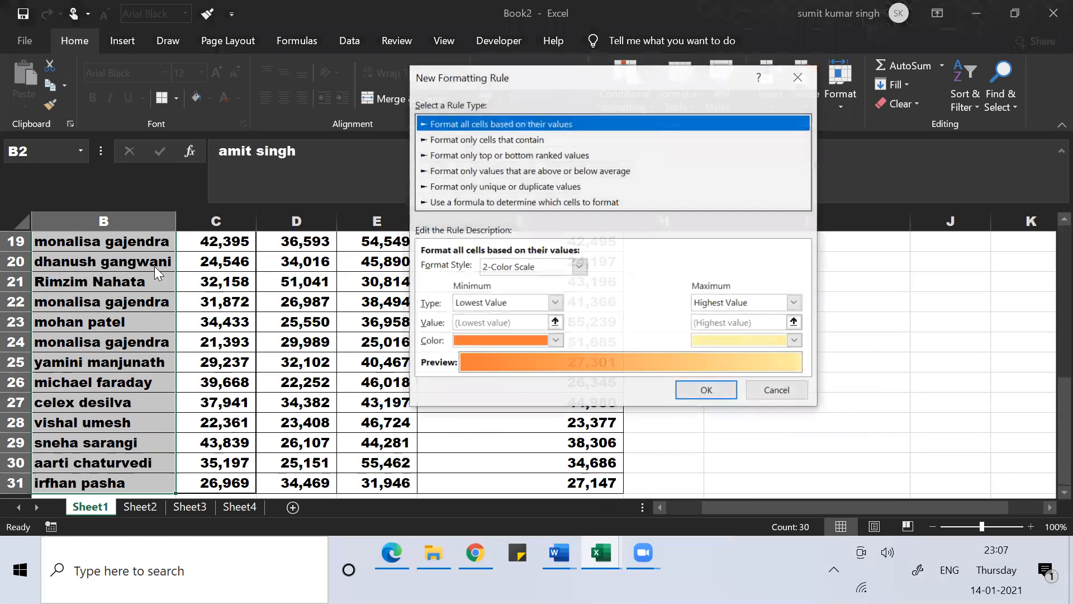
{"action": "left_click", "coordinate": [467, 202]}
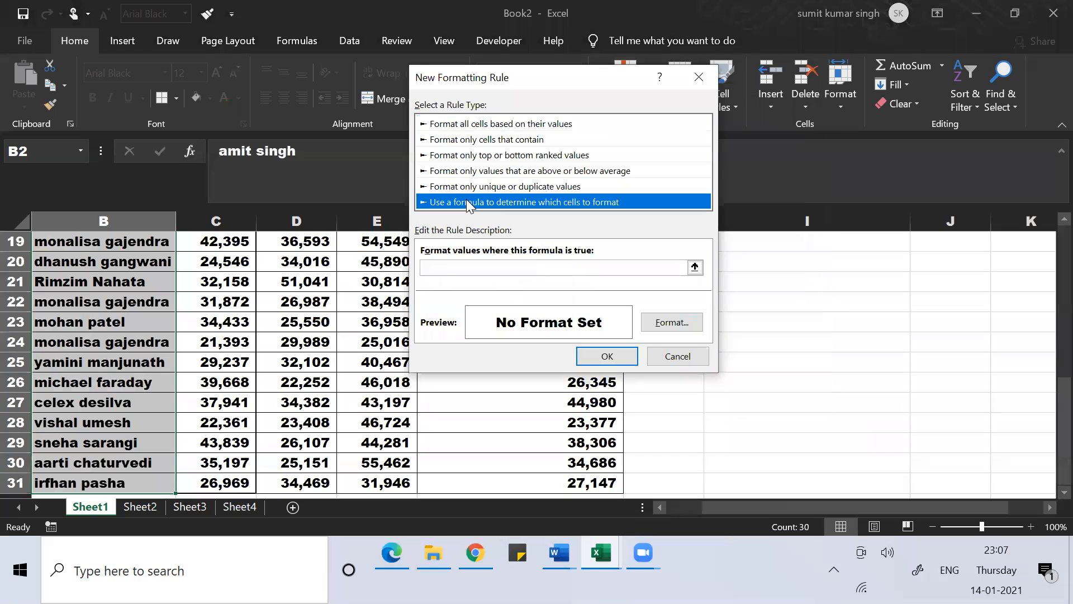
Begin the rule's formula with an absolute reference to the lookup name cell, entering =$I$4=
{"action": "left_click", "coordinate": [449, 267]}
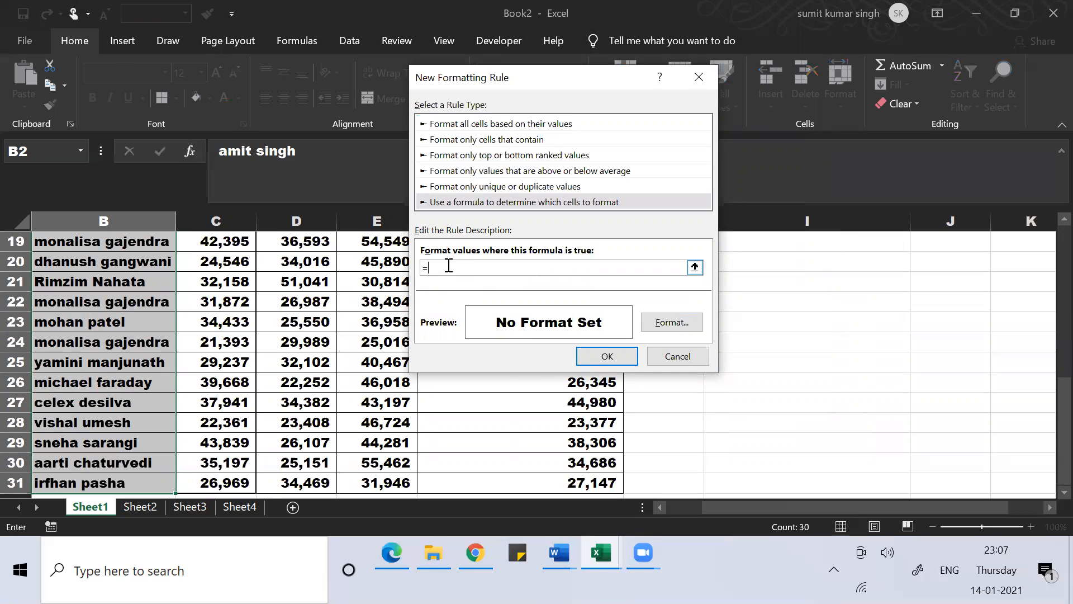
{"action": "left_click", "coordinate": [750, 286]}
{"action": "key", "text": "Up"}
{"action": "key", "text": "Up"}
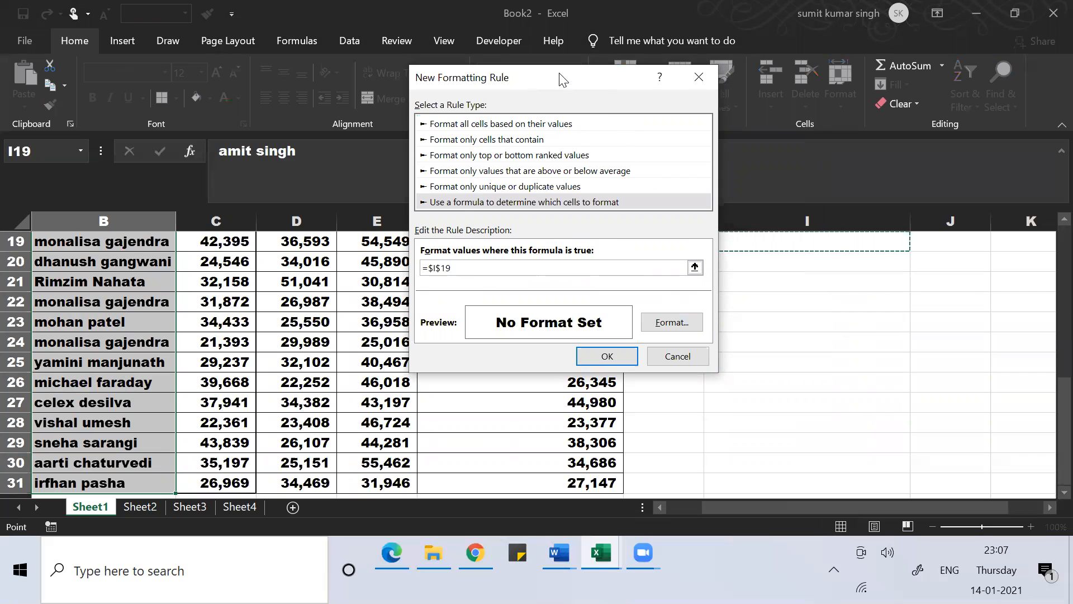
{"action": "left_click_drag", "start_coordinate": [550, 88], "coordinate": [280, 394]}
{"action": "key", "text": "Up"}
{"action": "key", "text": "Up"}
{"action": "key", "text": "Up"}
{"action": "key", "text": "Up"}
{"action": "key", "text": "Up"}
{"action": "key", "text": "Up"}
{"action": "key", "text": "Up"}
{"action": "key", "text": "Up"}
{"action": "key", "text": "Up"}
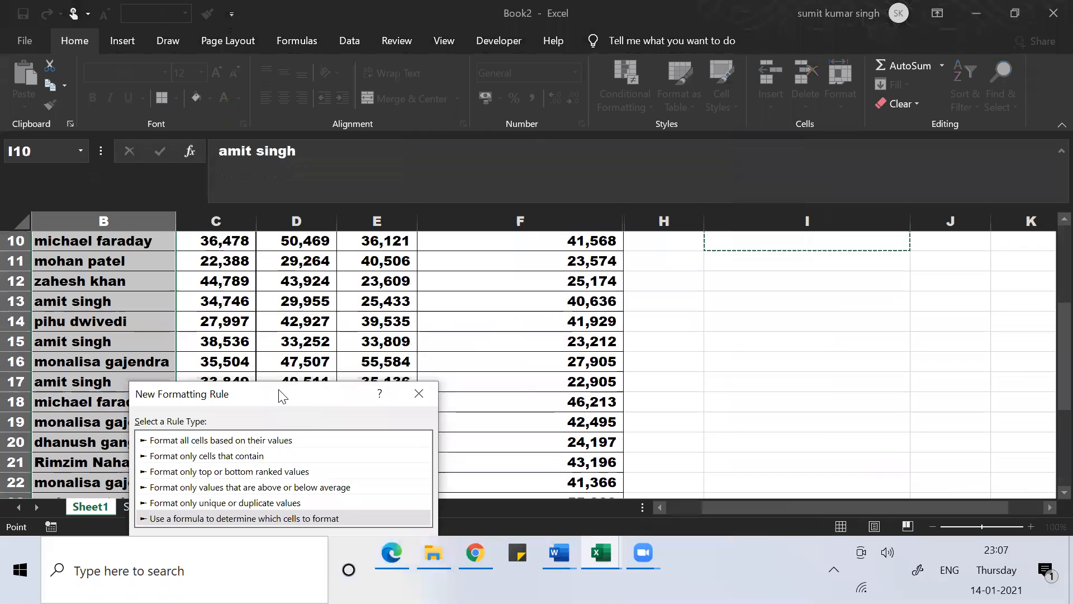
{"action": "key", "text": "Up"}
{"action": "key", "text": "Up"}
{"action": "key", "text": "Up"}
{"action": "key", "text": "Up"}
{"action": "key", "text": "Up"}
{"action": "key", "text": "Up"}
{"action": "key", "text": "Up"}
{"action": "key", "text": "Down"}
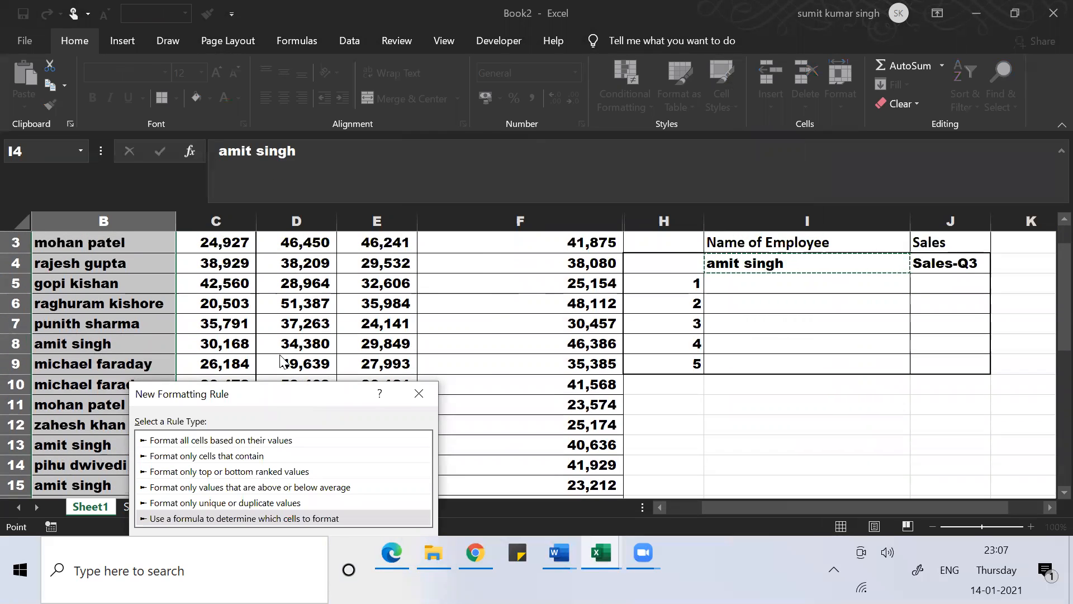
{"action": "type", "text": "="}
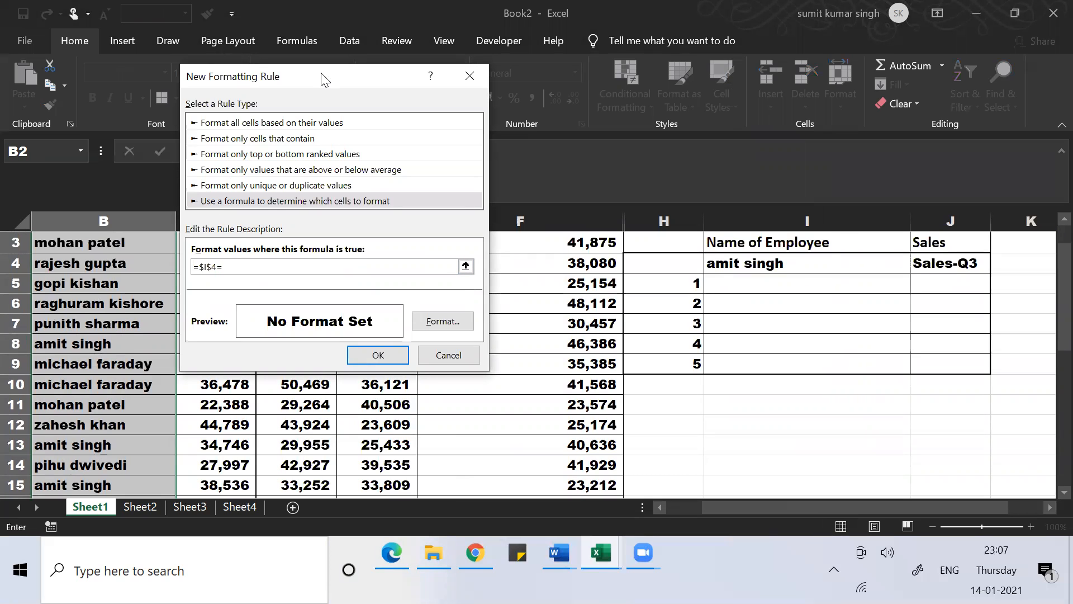
Complete the rule's formula as =$I$4=b2, comparing the lookup name with a relative reference to the first employee cell
{"action": "left_click_drag", "start_coordinate": [335, 79], "coordinate": [755, 128]}
{"action": "left_click", "coordinate": [84, 310]}
{"action": "key", "text": "Up"}
{"action": "key", "text": "Up"}
{"action": "key", "text": "Up"}
{"action": "key", "text": "Up"}
{"action": "key", "text": "Up"}
{"action": "key", "text": "Down"}
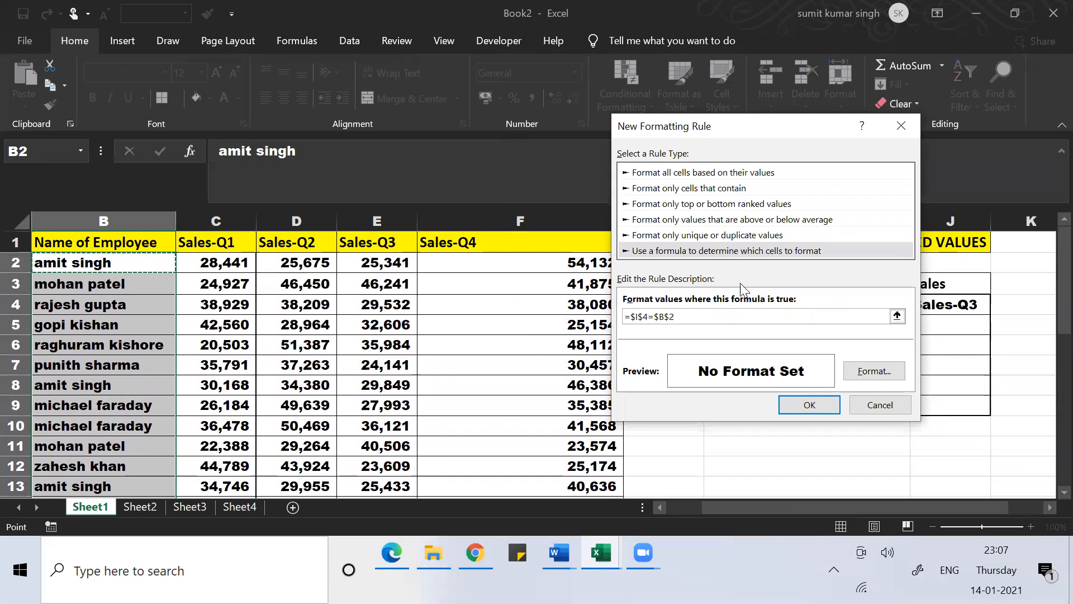
{"action": "key", "text": "BackSpace"}
{"action": "key", "text": "BackSpace"}
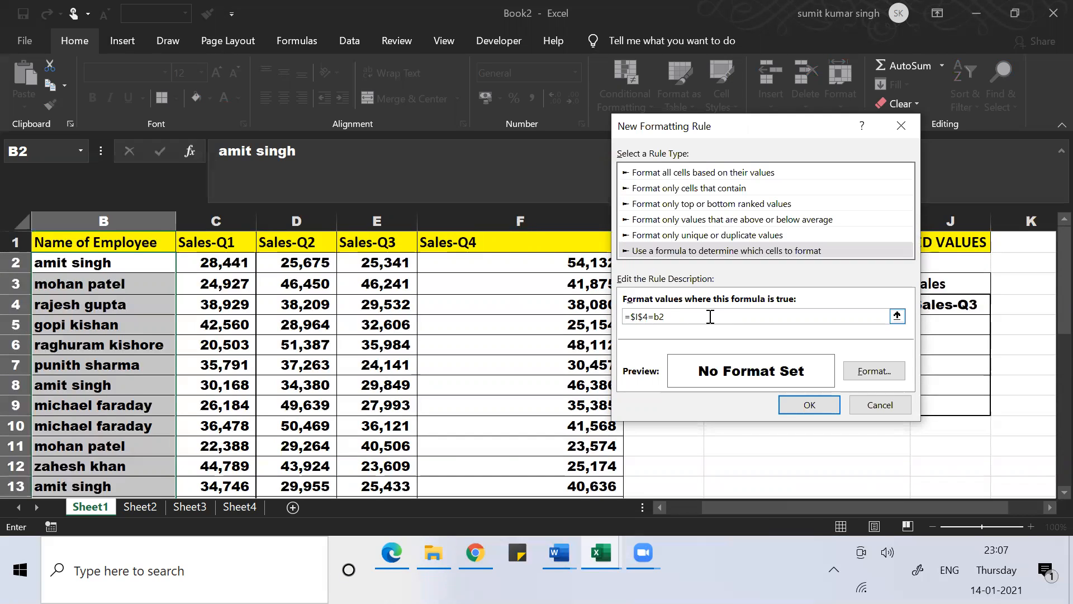
Give the formatting rule a light blue fill and apply it to the employee names
{"action": "left_click", "coordinate": [864, 371]}
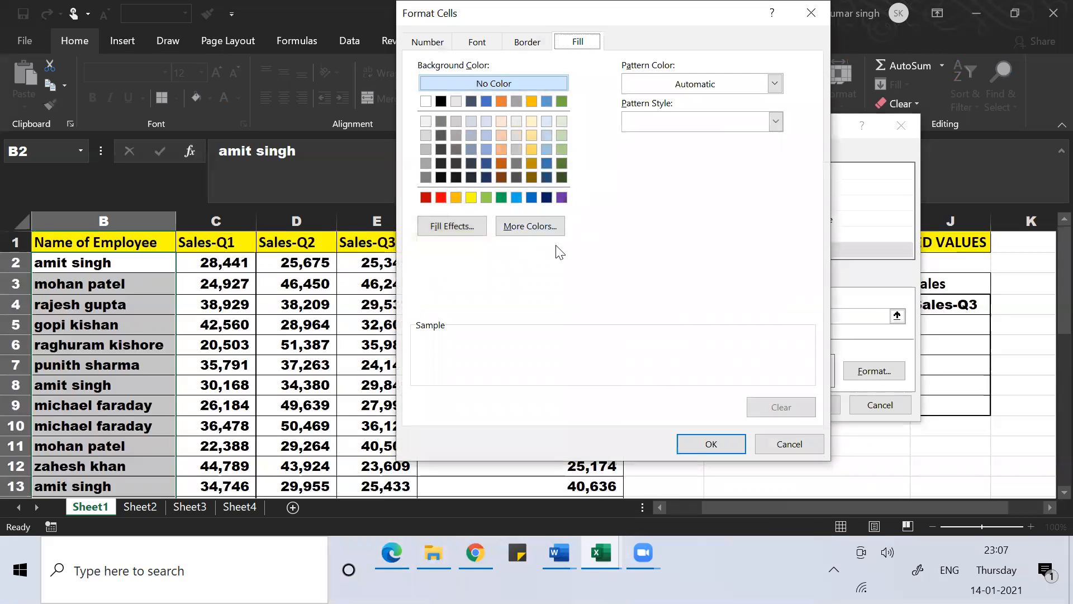
{"action": "left_click", "coordinate": [515, 196]}
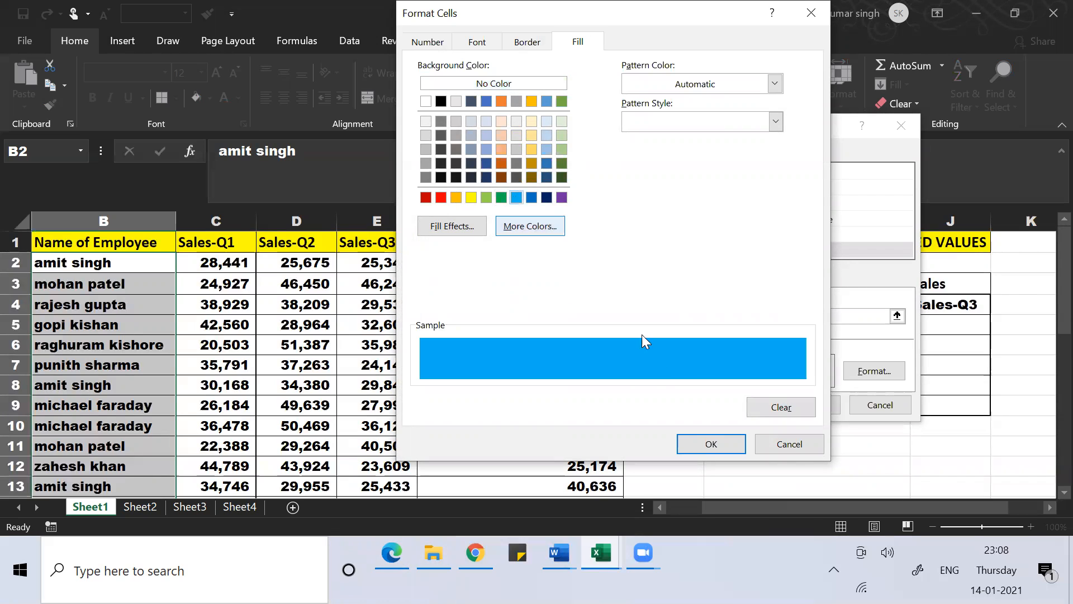
{"action": "left_click", "coordinate": [711, 444]}
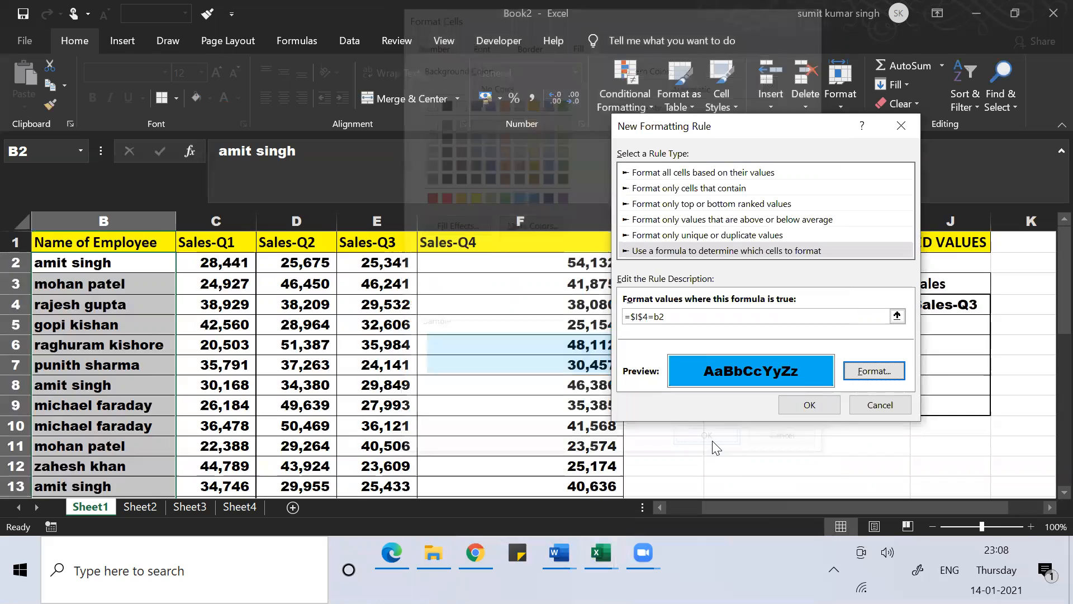
{"action": "left_click", "coordinate": [787, 405]}
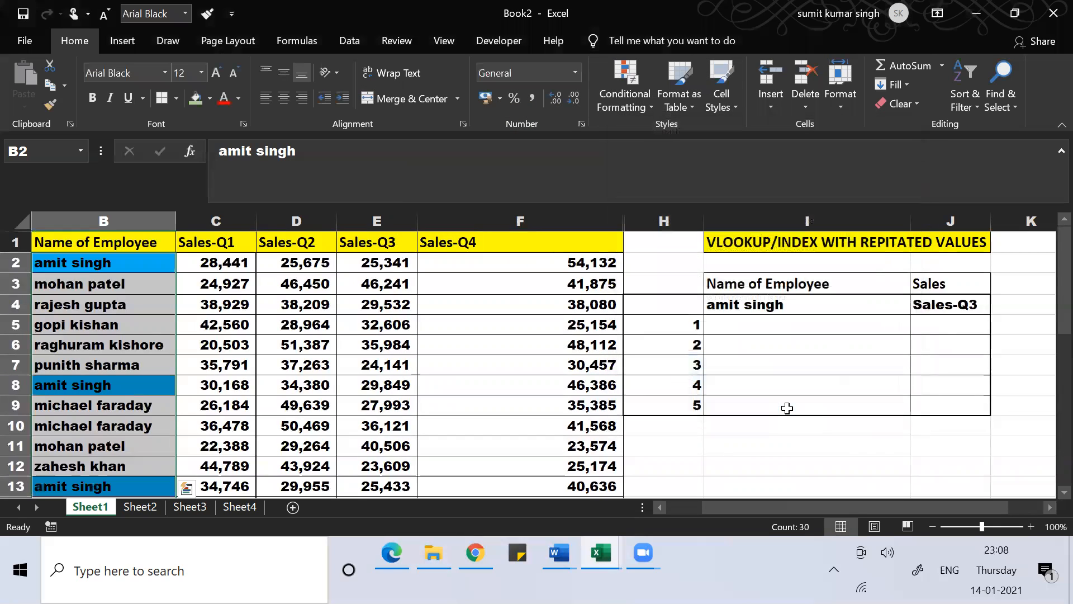
Try copying the employee name from B9 into the lookup cell I4, and undo the paste
{"action": "left_click", "coordinate": [739, 311]}
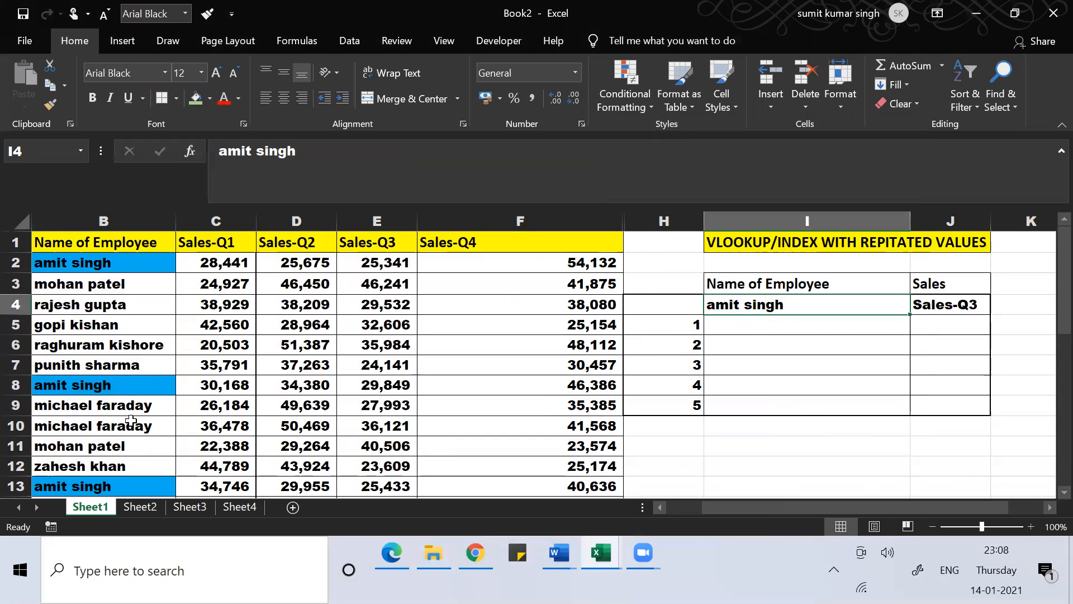
{"action": "left_click", "coordinate": [119, 408]}
{"action": "key", "text": "ctrl+c"}
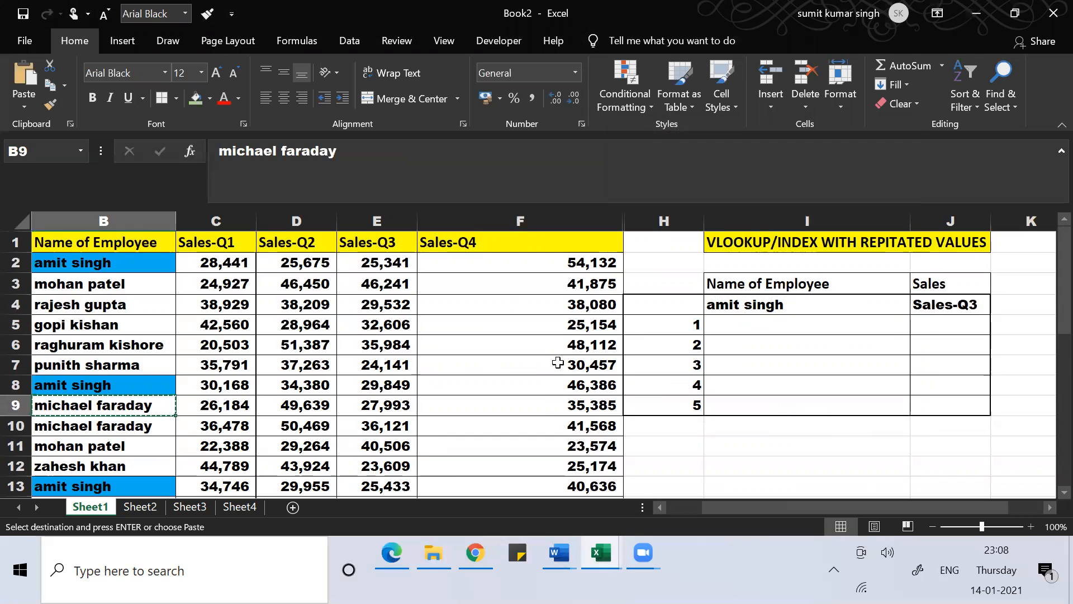
{"action": "left_click", "coordinate": [749, 312]}
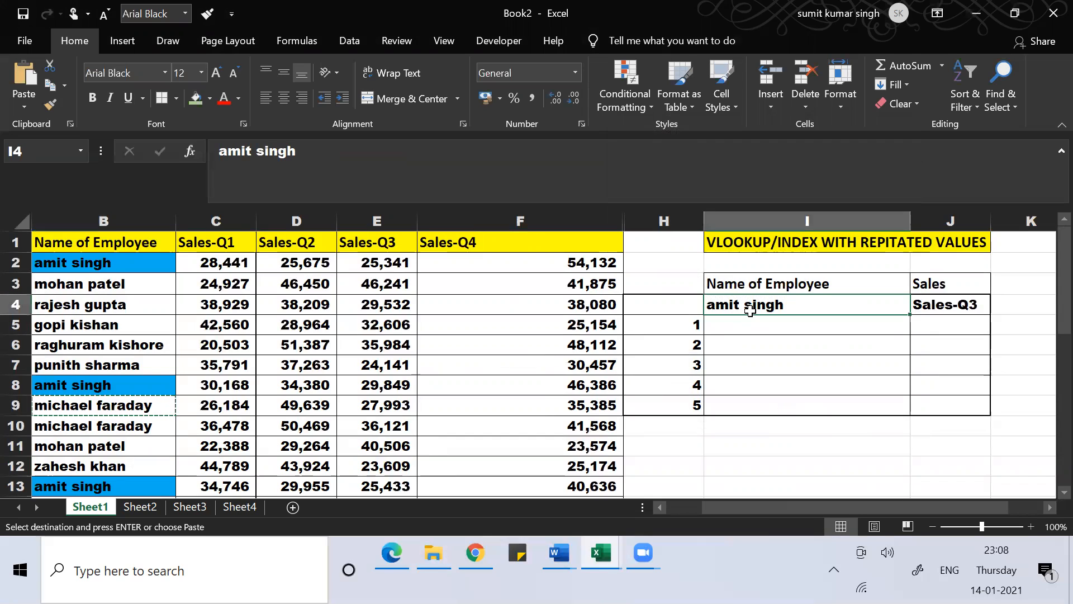
{"action": "key", "text": "ctrl+v"}
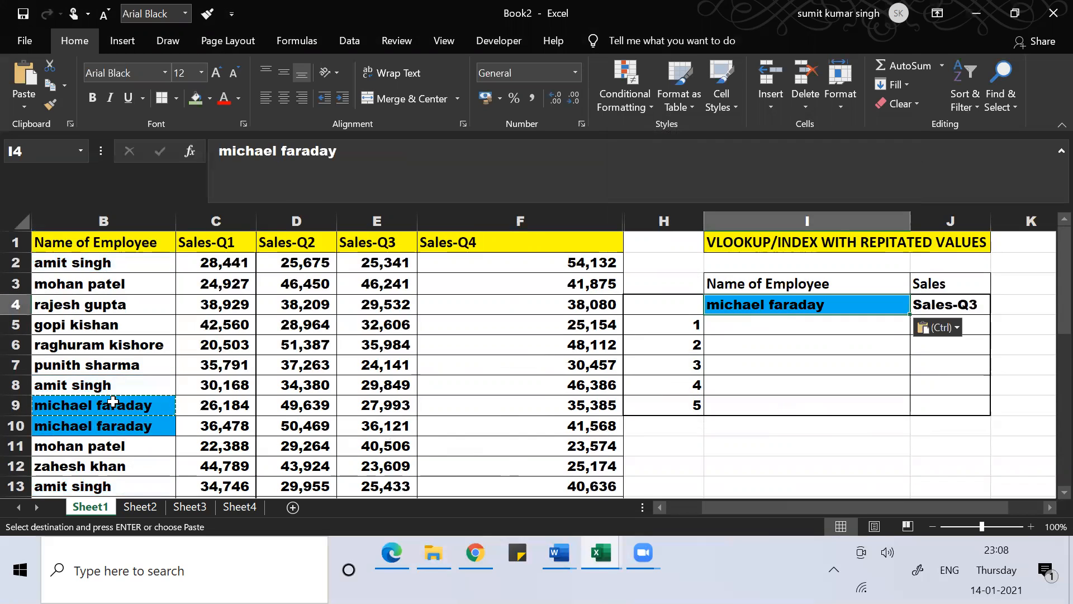
{"action": "key", "text": "Escape"}
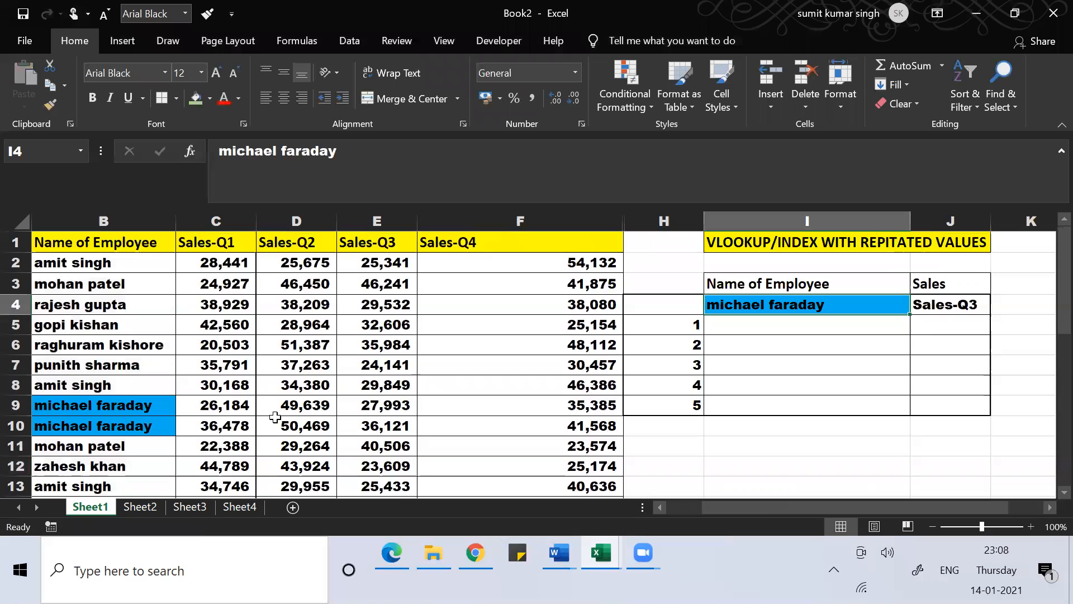
{"action": "key", "text": "ctrl+z"}
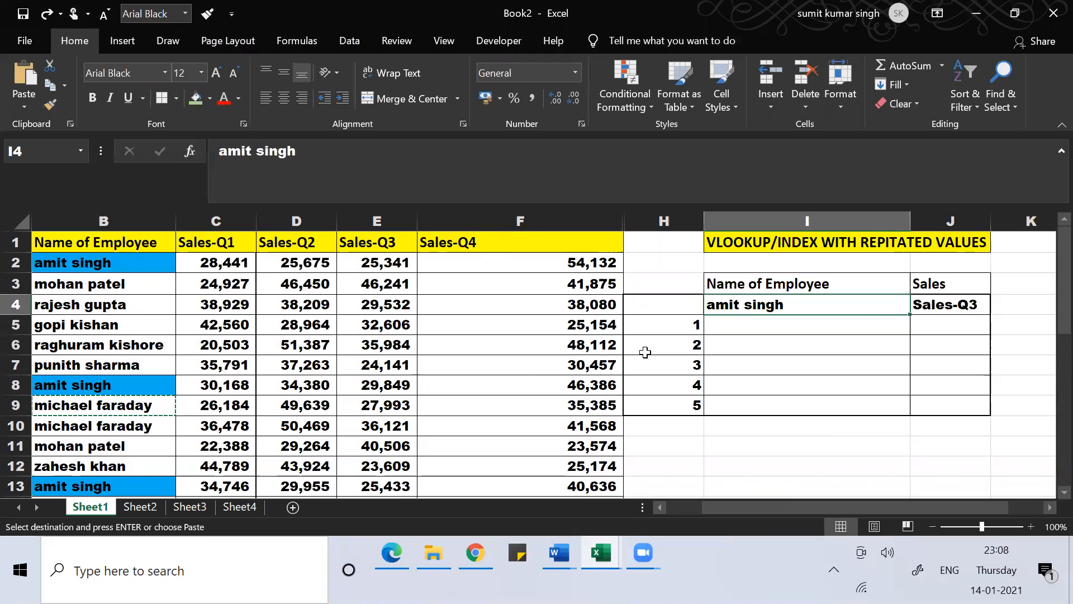
Enter the name of the employee in B9 as the lookup name in I4
{"action": "key", "text": "Delete"}
{"action": "type", "text": "mi"}
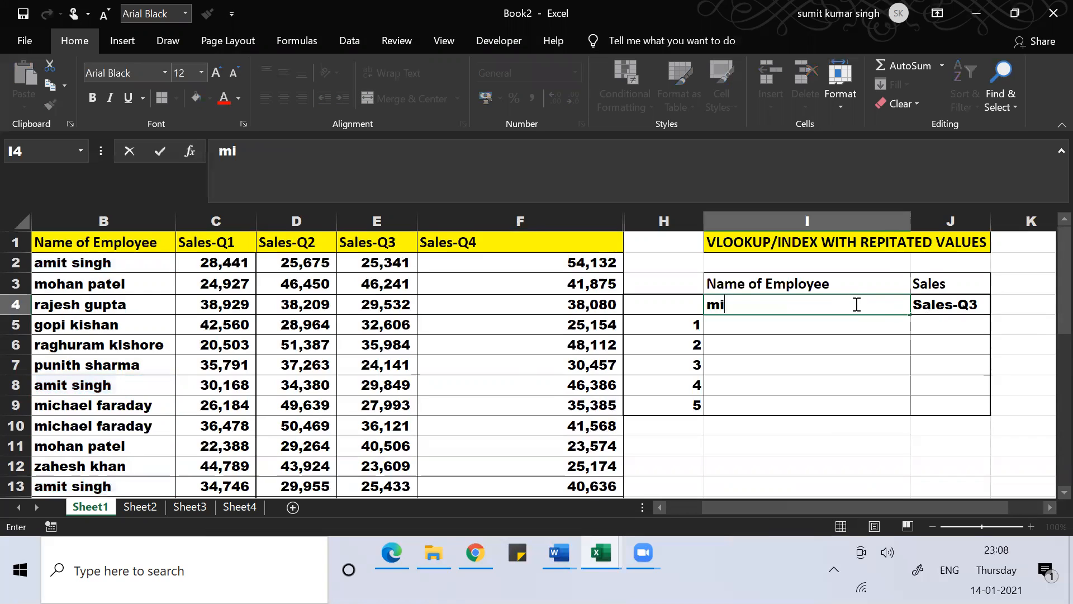
{"action": "type", "text": "chael faraday"}
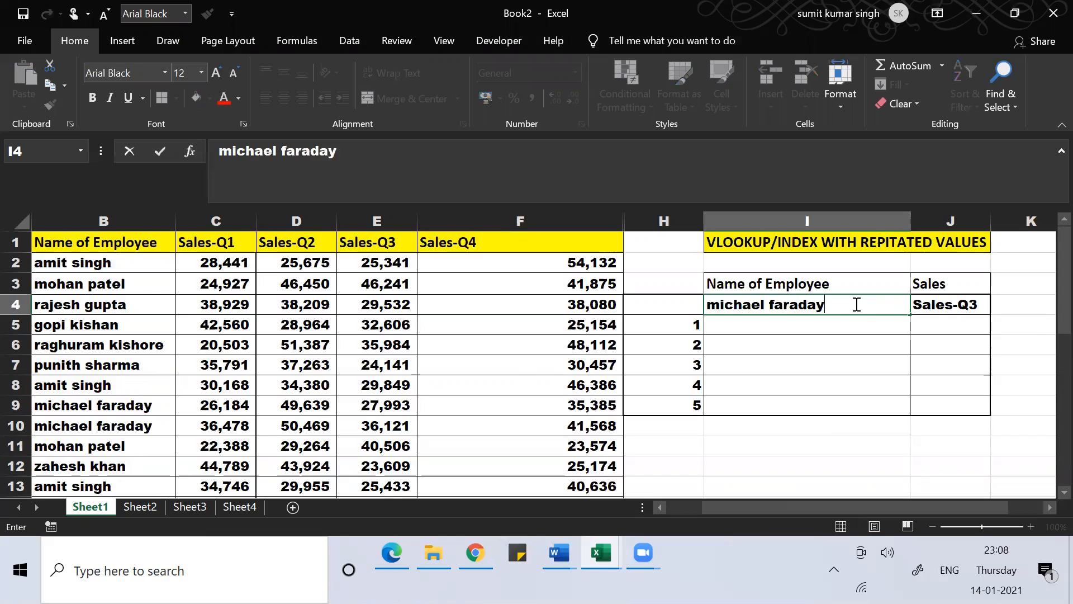
{"action": "key", "text": "Return"}
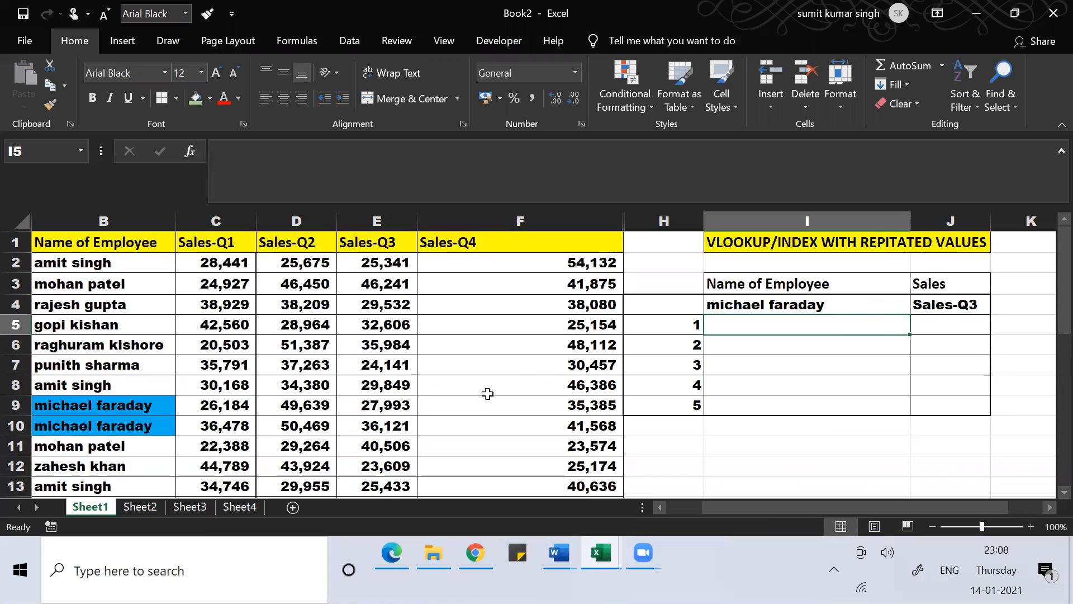
Look down the employee list to its last row to examine which names the conditional formatting highlights
{"action": "left_click", "coordinate": [274, 403]}
{"action": "key", "text": "Down"}
{"action": "key", "text": "Down"}
{"action": "key", "text": "Down"}
{"action": "key", "text": "Down"}
{"action": "key", "text": "Down"}
{"action": "key", "text": "Down"}
{"action": "key", "text": "Down"}
{"action": "key", "text": "Down"}
{"action": "key", "text": "Down"}
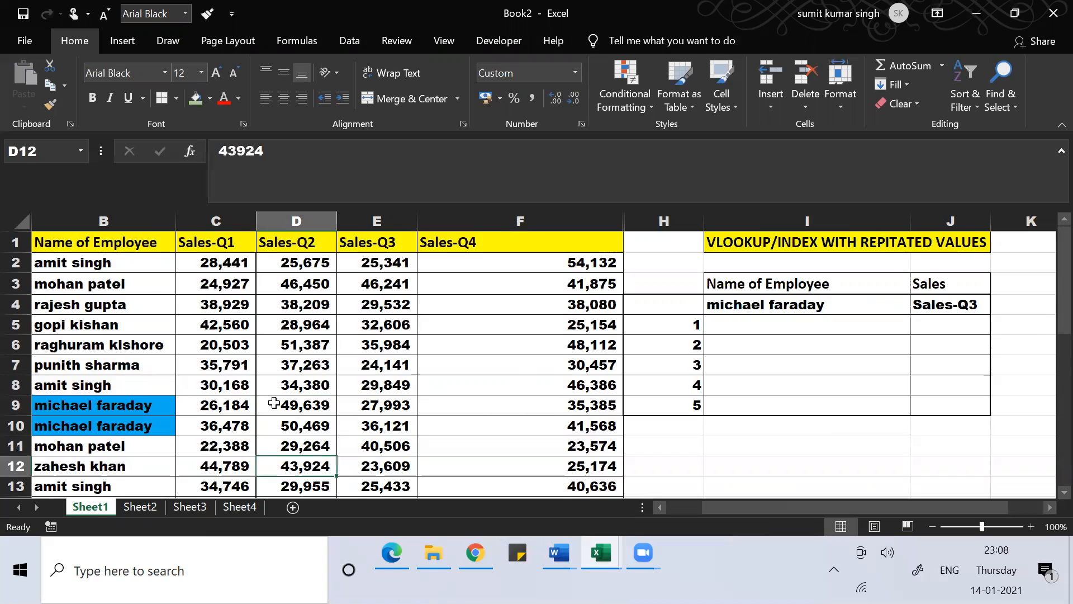
{"action": "key", "text": "Down"}
{"action": "key", "text": "Down"}
{"action": "key", "text": "Down"}
{"action": "key", "text": "Down"}
{"action": "key", "text": "Down"}
{"action": "key", "text": "Down"}
{"action": "key", "text": "Down"}
{"action": "key", "text": "Down"}
{"action": "key", "text": "Down"}
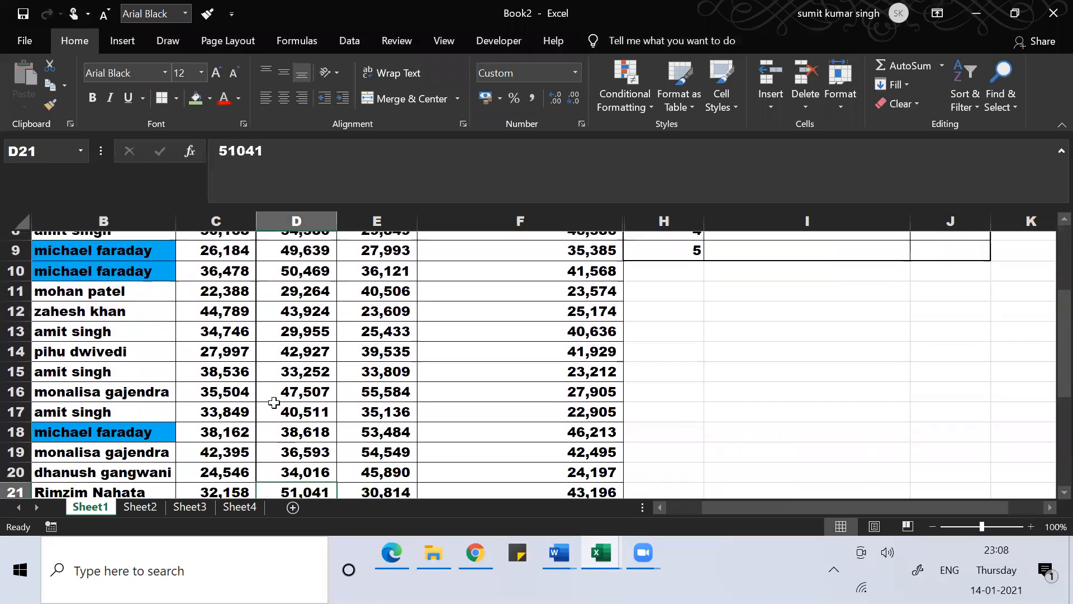
{"action": "key", "text": "Down"}
{"action": "key", "text": "Down"}
{"action": "key", "text": "Down"}
{"action": "key", "text": "Down"}
{"action": "key", "text": "Down"}
{"action": "key", "text": "Down"}
{"action": "key", "text": "Down"}
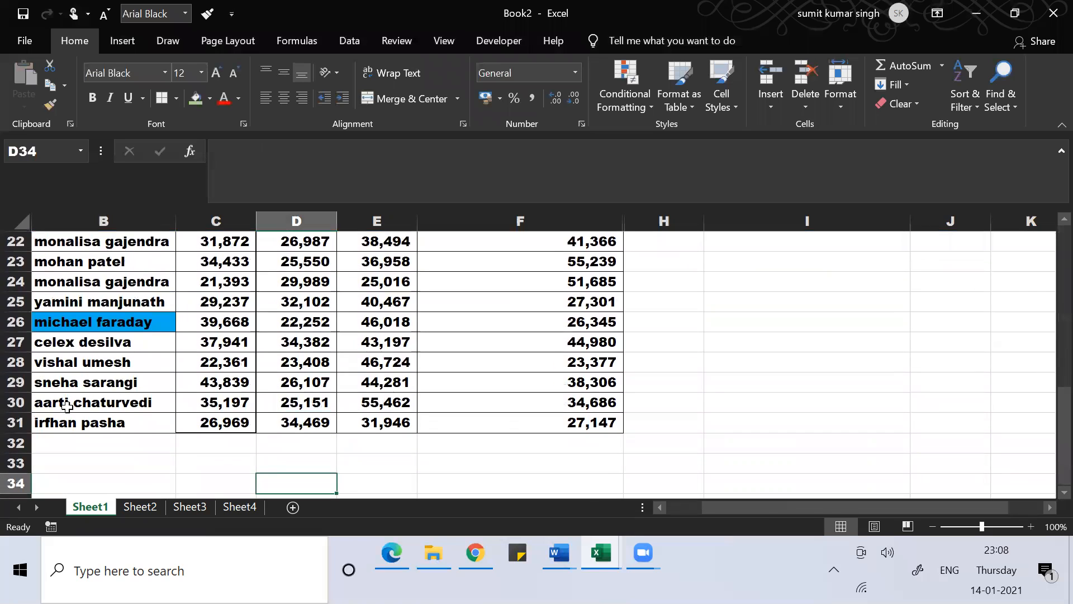
Replace the employee name in B31 with the same name as in the lookup cell I4
{"action": "left_click", "coordinate": [78, 424]}
{"action": "type", "text": "micha"}
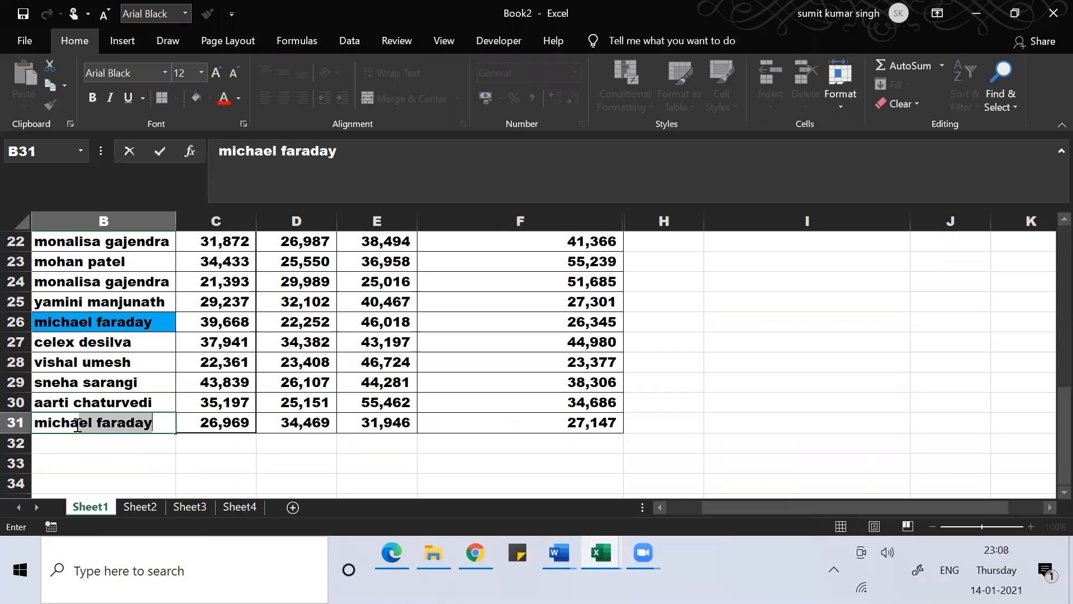
{"action": "key", "text": "Return"}
{"action": "left_click", "coordinate": [76, 424]}
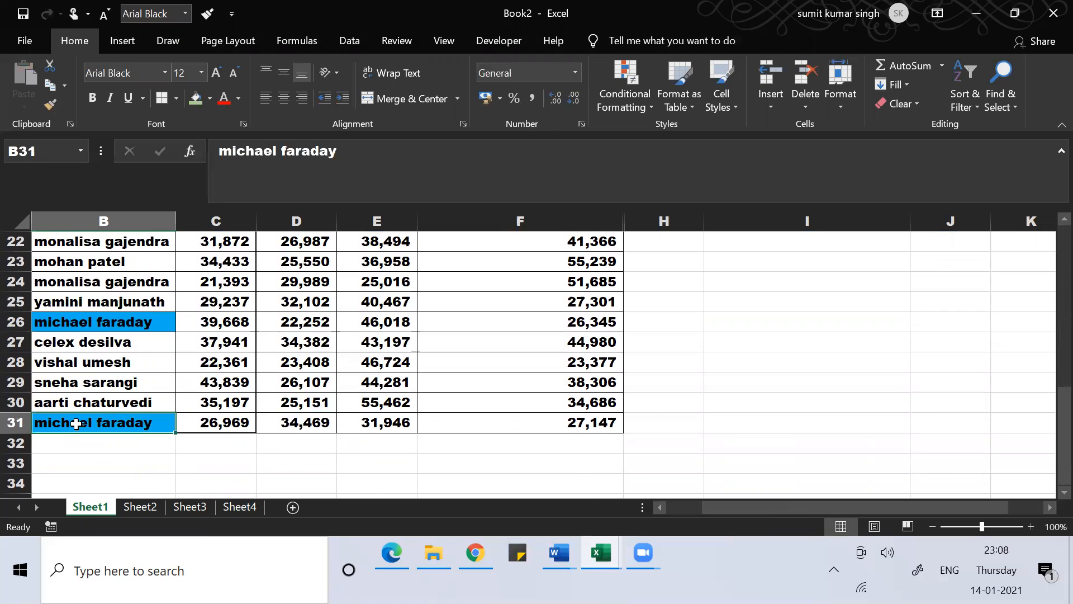
Start a VLOOKUP formula in I5 with I4&":"&H5 as the lookup value, joining the name and occurrence number
{"action": "key", "text": "ctrl+Home"}
{"action": "key", "text": "Right"}
{"action": "key", "text": "Right"}
{"action": "key", "text": "Right"}
{"action": "key", "text": "Right"}
{"action": "key", "text": "Right"}
{"action": "key", "text": "Right"}
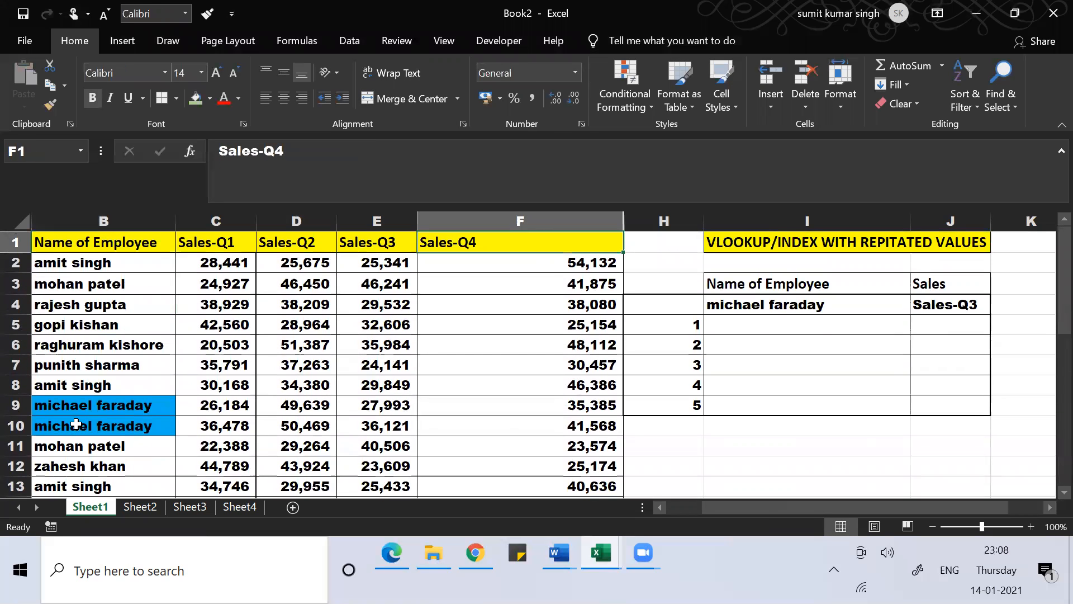
{"action": "key", "text": "Down"}
{"action": "key", "text": "Down"}
{"action": "key", "text": "Down"}
{"action": "key", "text": "Down"}
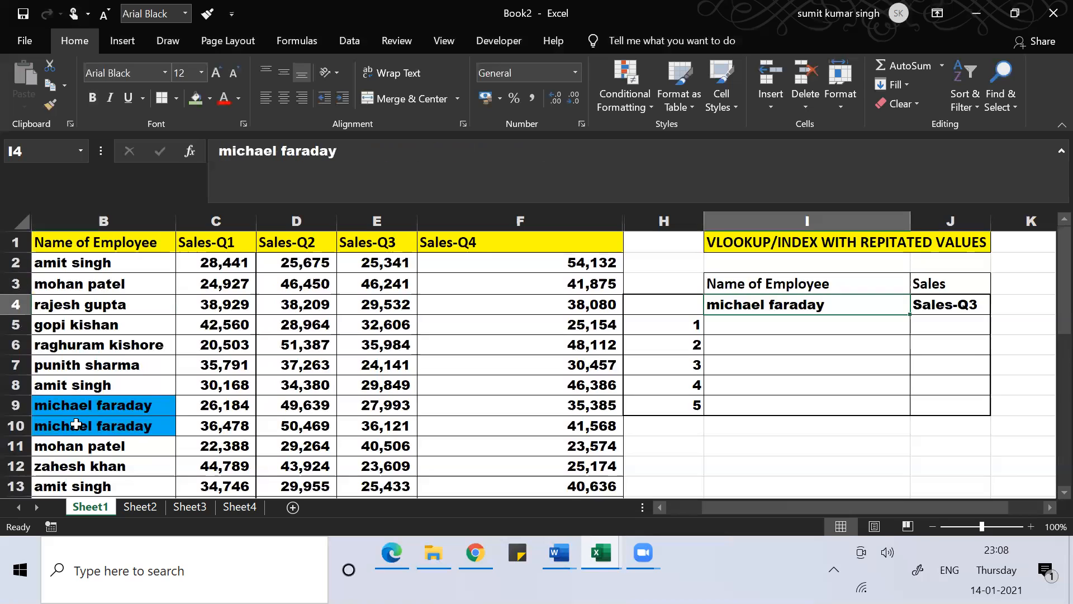
{"action": "type", "text": "="}
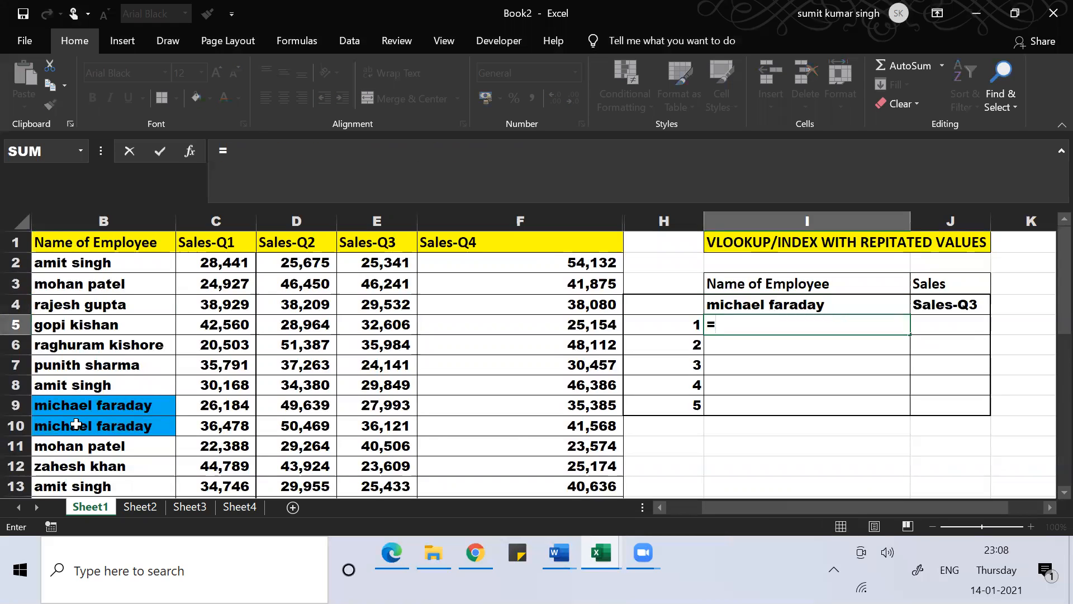
{"action": "type", "text": "vlookup"}
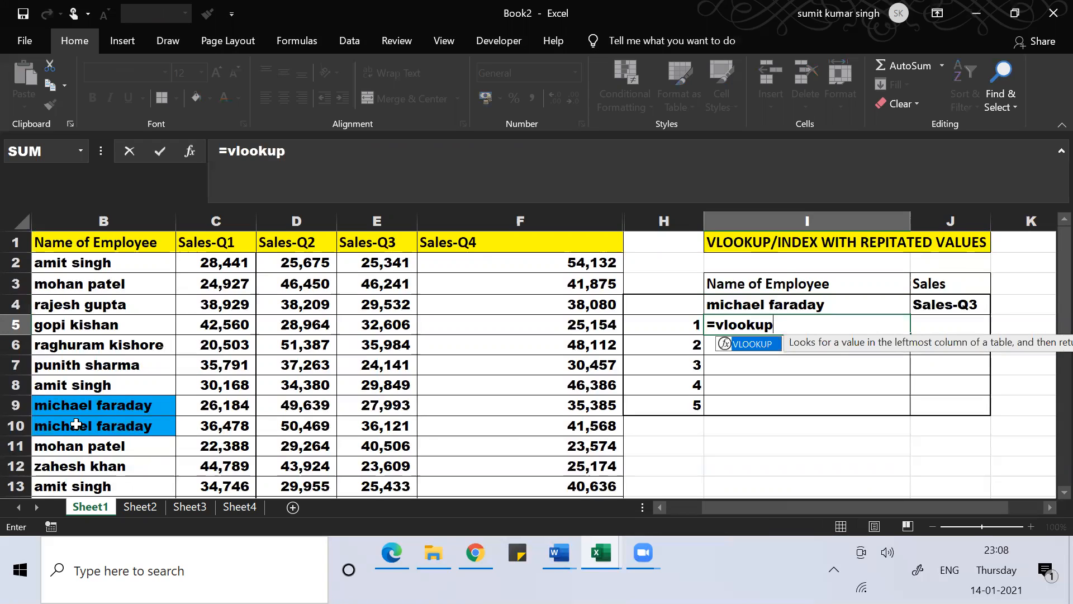
{"action": "type", "text": "("}
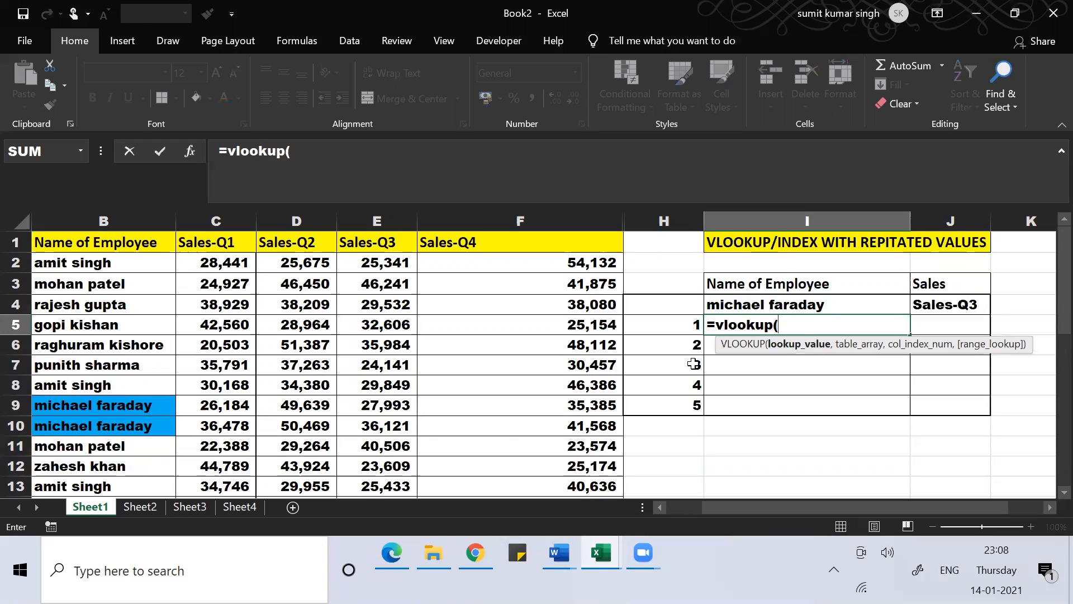
{"action": "left_click", "coordinate": [735, 303]}
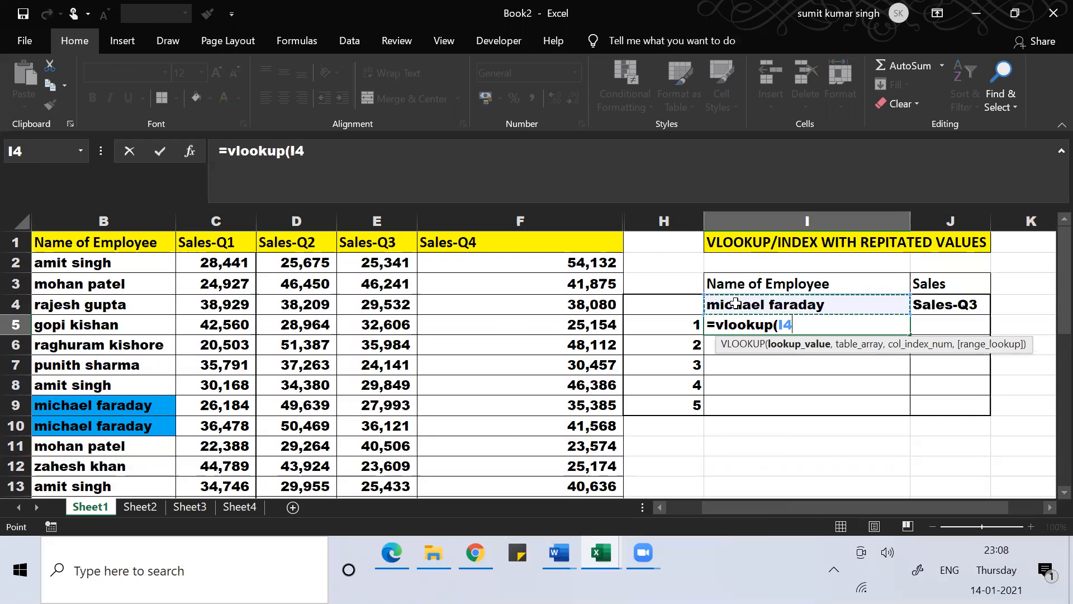
{"action": "type", "text": "&\":"}
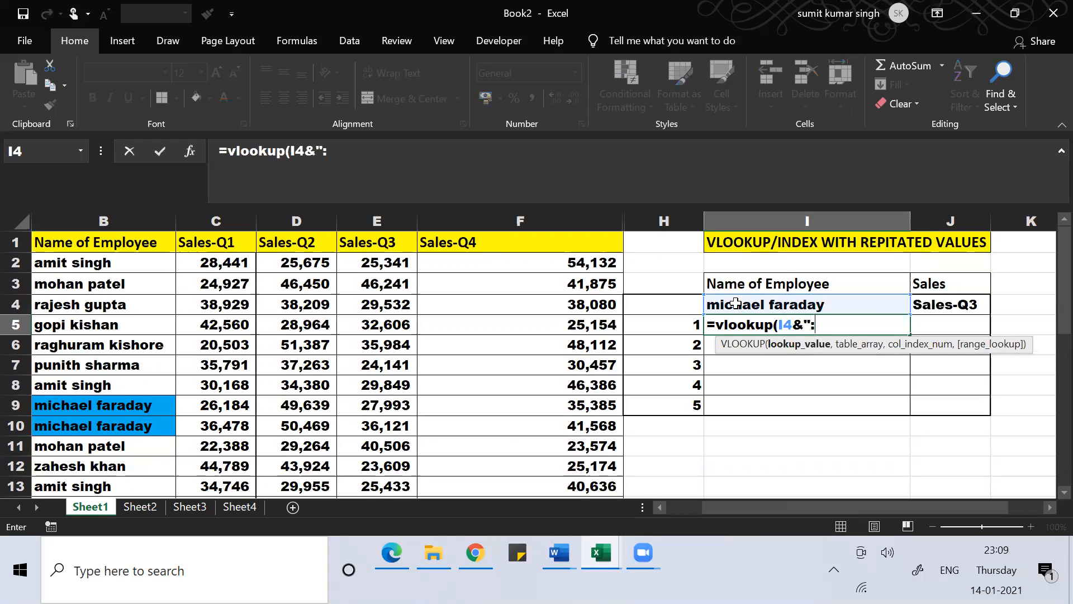
{"action": "type", "text": "\"&"}
{"action": "left_click", "coordinate": [665, 321]}
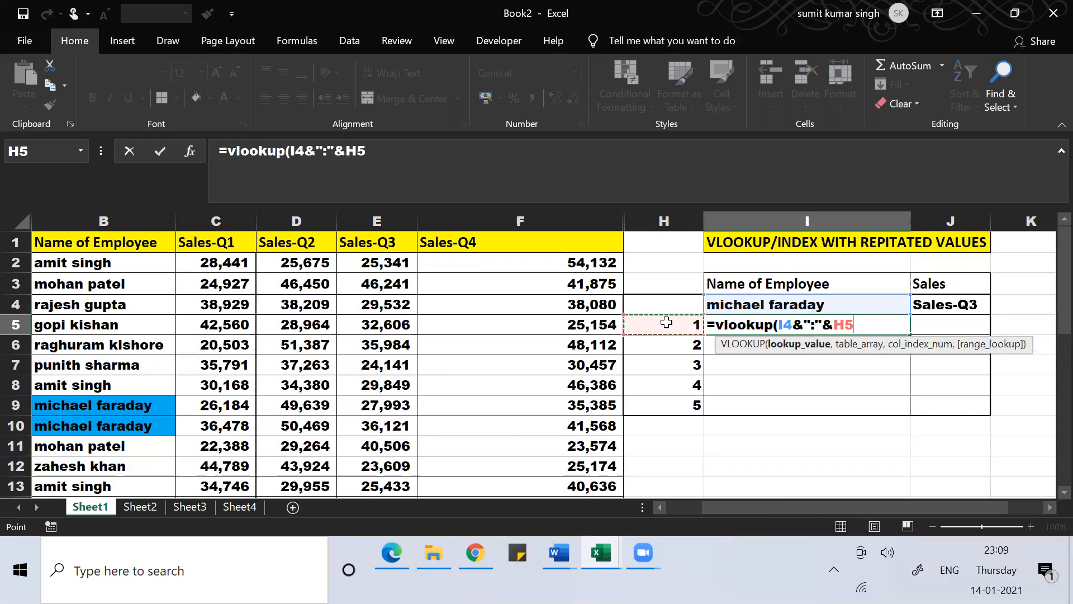
Make the name reference in the VLOOKUP's lookup value absolute as $I$4
{"action": "left_click", "coordinate": [791, 326]}
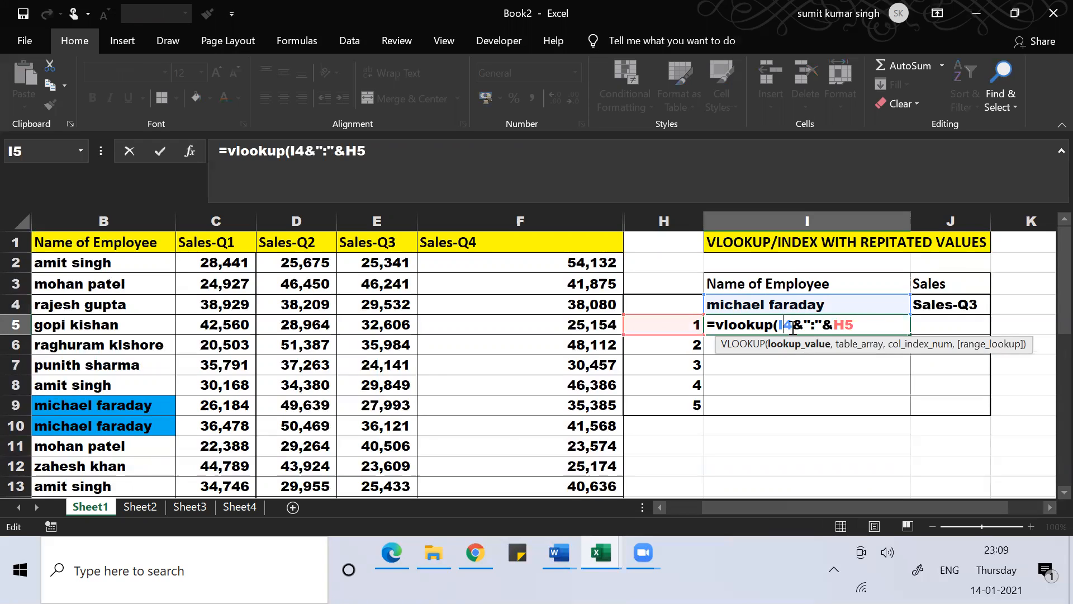
{"action": "key", "text": "F4"}
{"action": "left_click", "coordinate": [884, 322]}
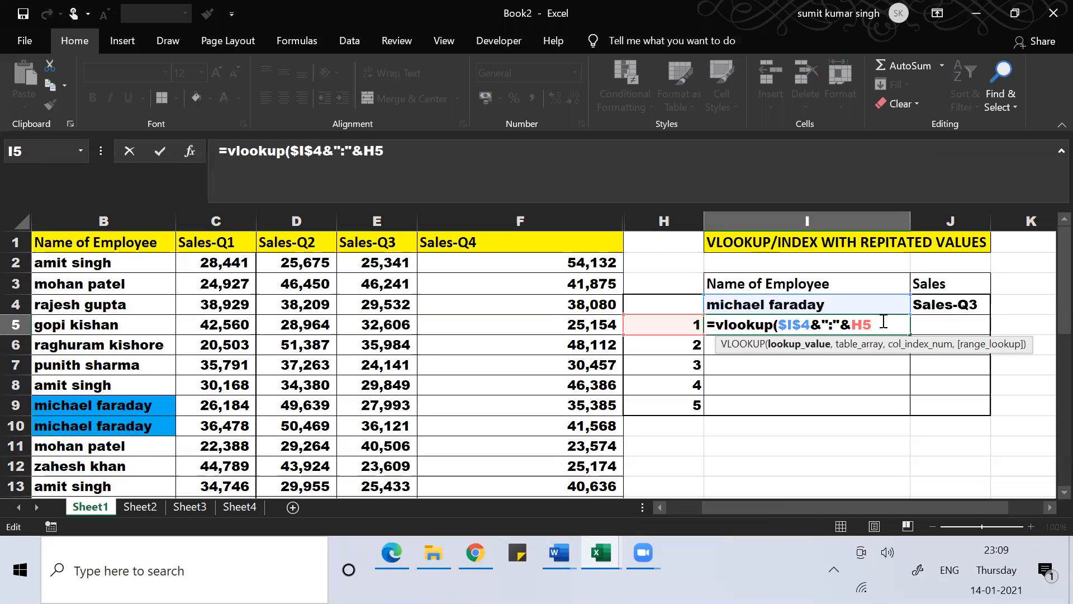
Add the whole data table A1:F31, starting from the Helper column, as the VLOOKUP's table array
{"action": "type", "text": ","}
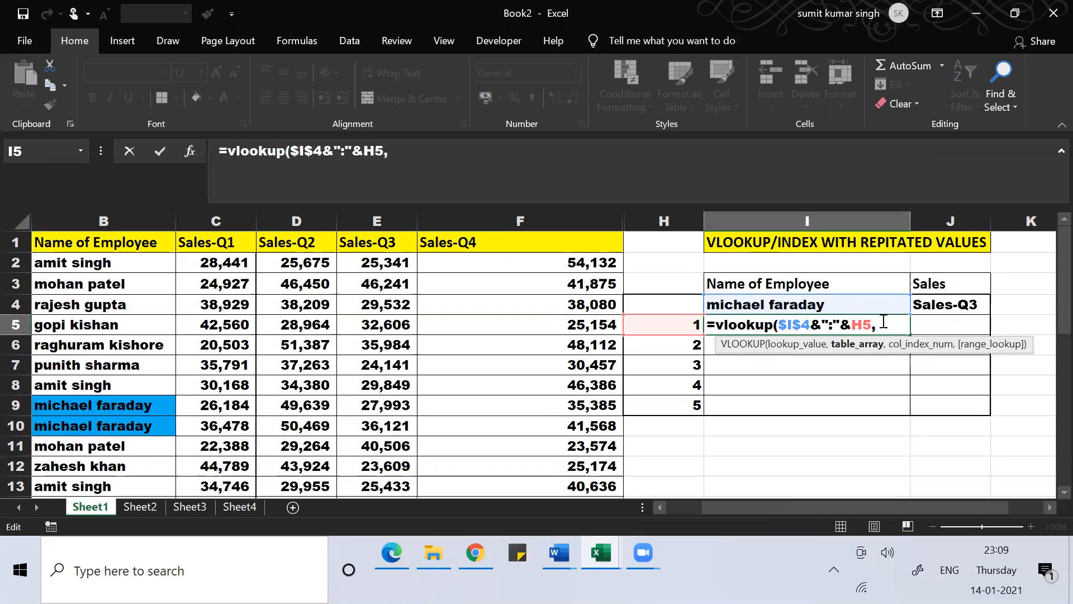
{"action": "left_click", "coordinate": [152, 241]}
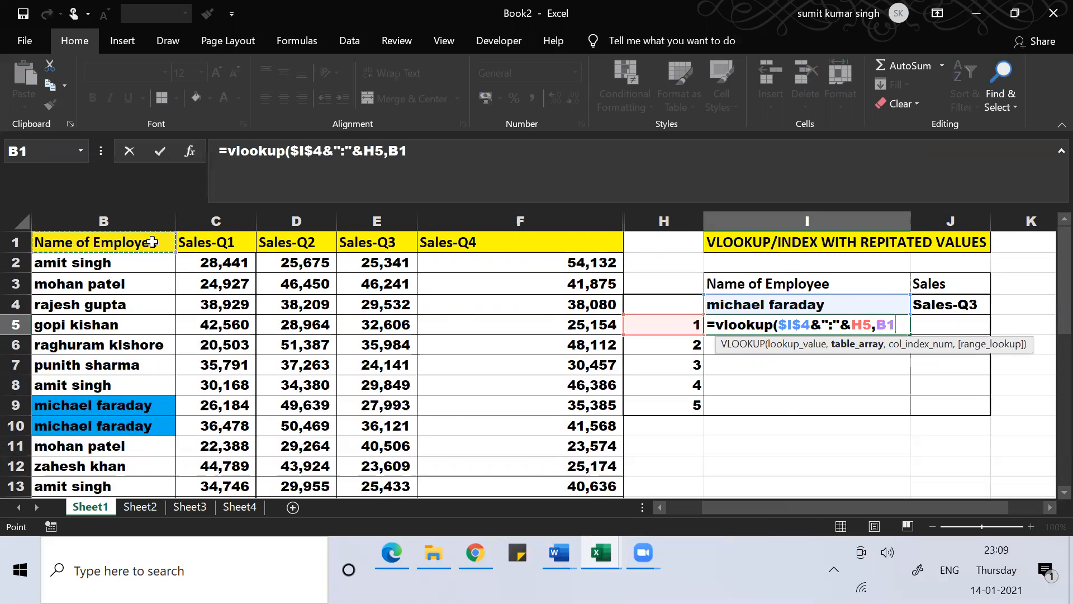
{"action": "key", "text": "Left"}
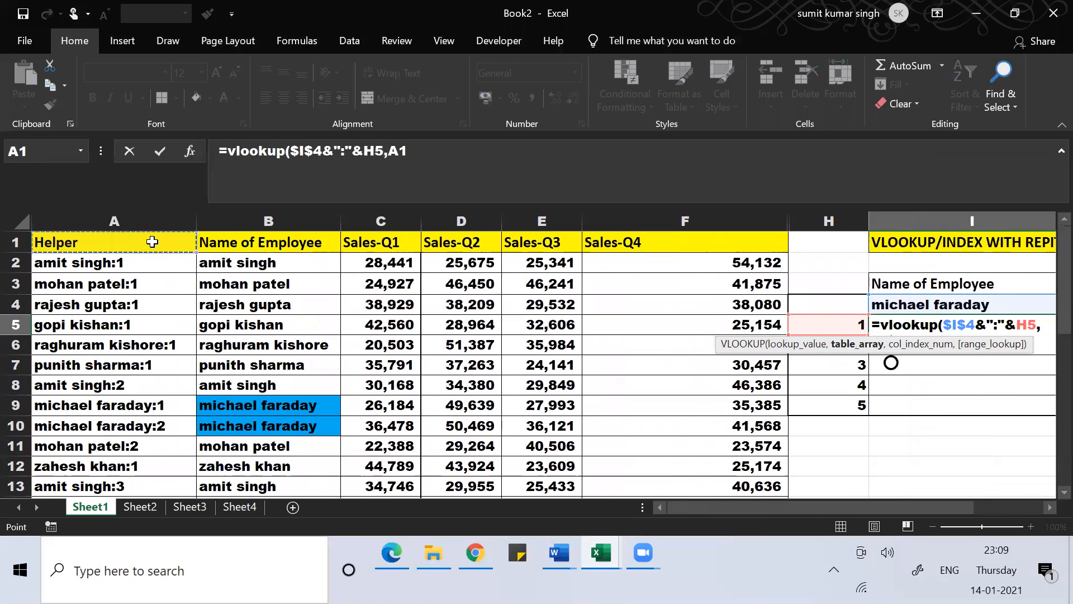
{"action": "key", "text": "ctrl+shift+Right"}
{"action": "key", "text": "ctrl+shift+Down"}
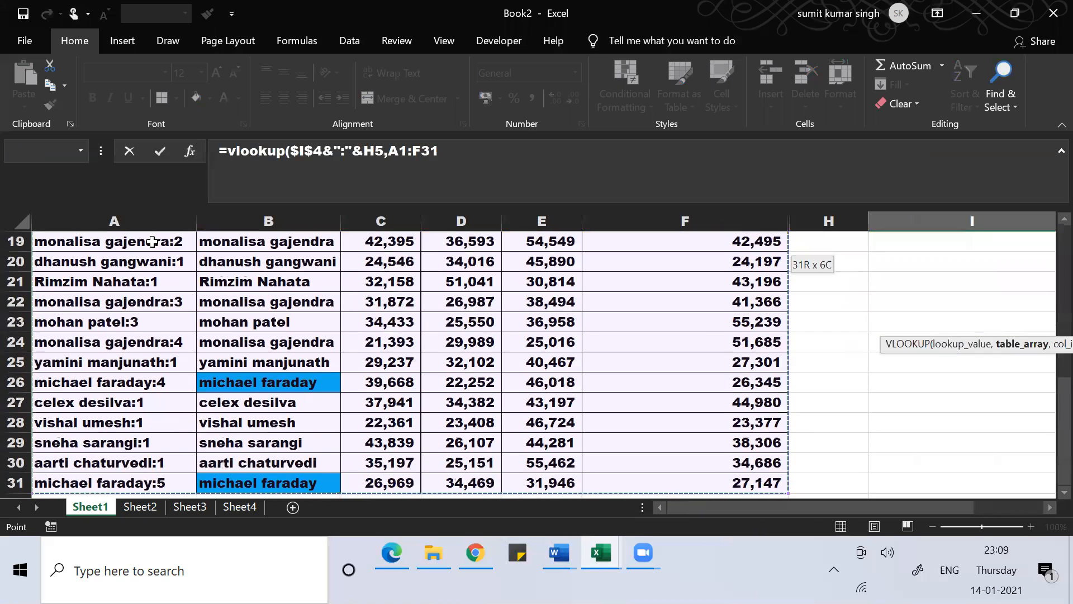
Nest a MATCH function as the column index, with the quarter heading in J4 as its lookup value
{"action": "type", "text": ",match"}
{"action": "type", "text": "("}
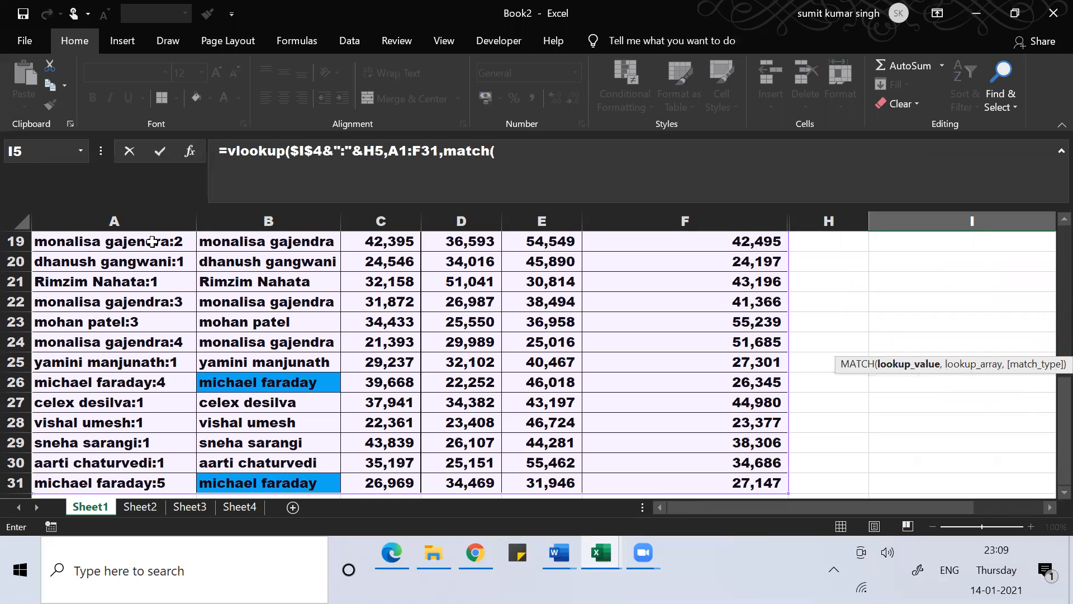
{"action": "key", "text": "Up"}
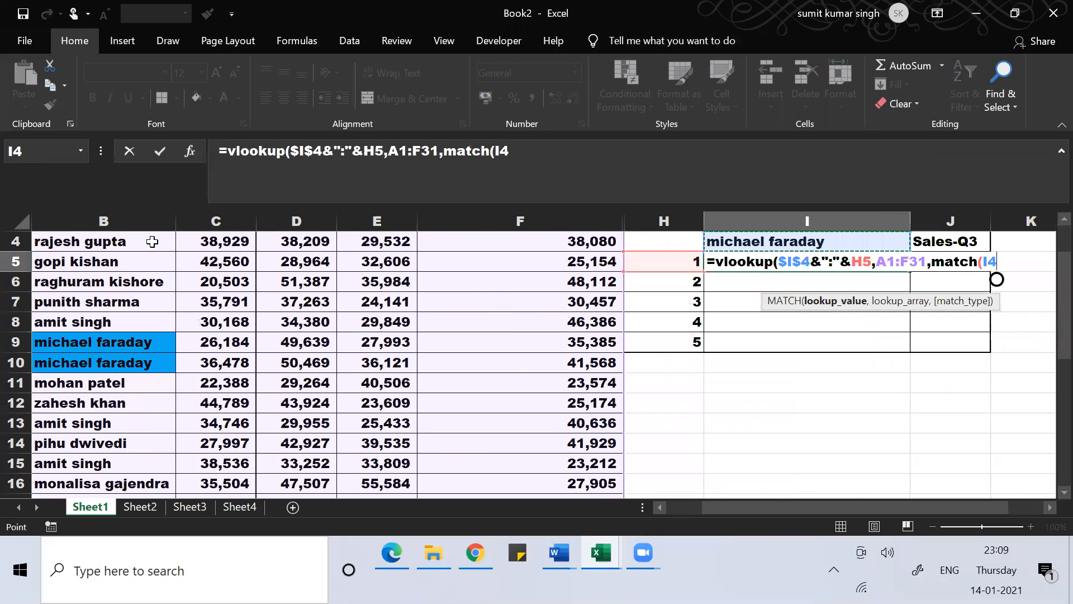
{"action": "key", "text": "Up"}
{"action": "key", "text": "Down"}
{"action": "key", "text": "Right"}
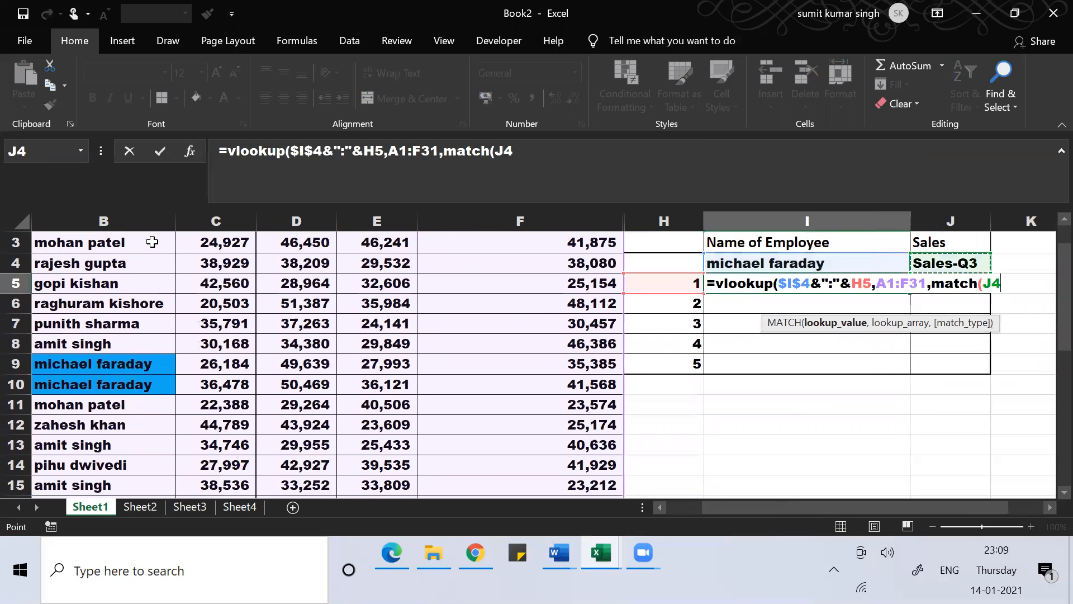
Complete the MATCH with header range B1:F1 and match type 0, and close the VLOOKUP with range lookup 0
{"action": "type", "text": ","}
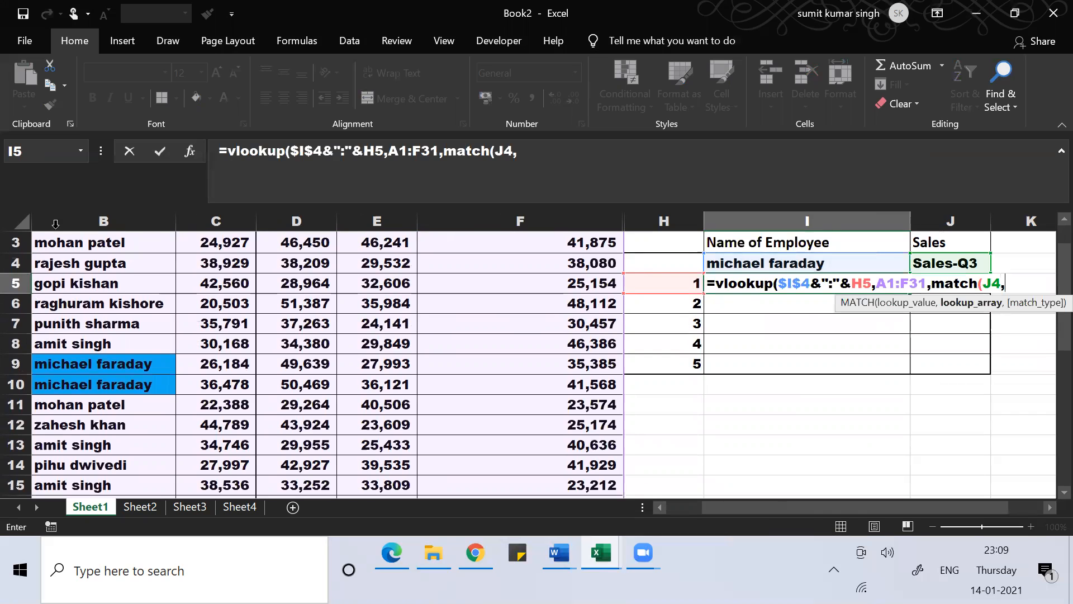
{"action": "left_click", "coordinate": [146, 262]}
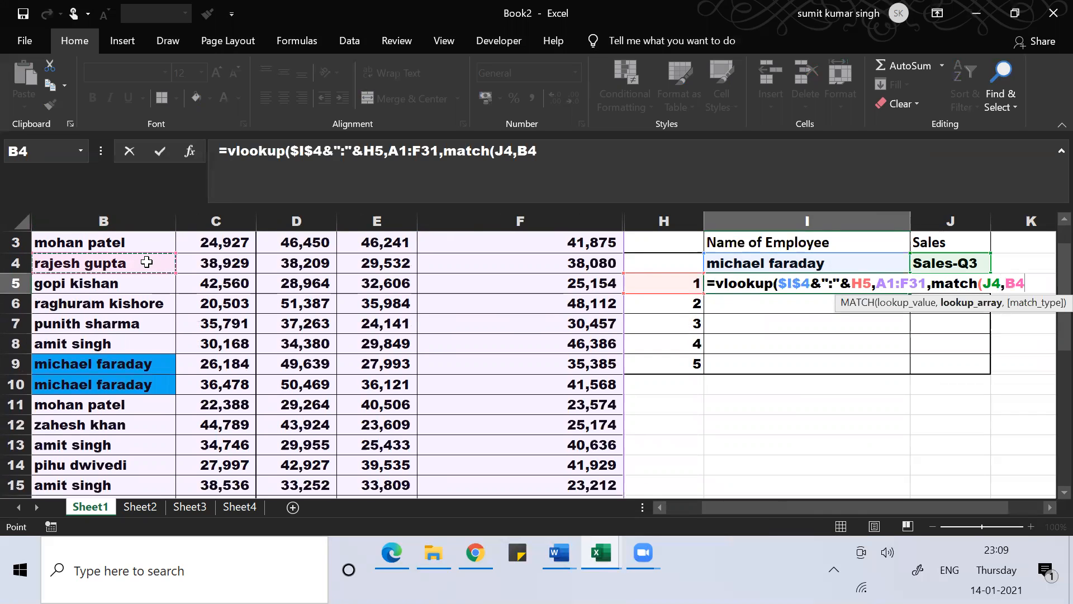
{"action": "key", "text": "Up"}
{"action": "key", "text": "Up"}
{"action": "key", "text": "Up"}
{"action": "key", "text": "shift+Right"}
{"action": "key", "text": "shift+Right"}
{"action": "key", "text": "shift+Right"}
{"action": "key", "text": "shift+Right"}
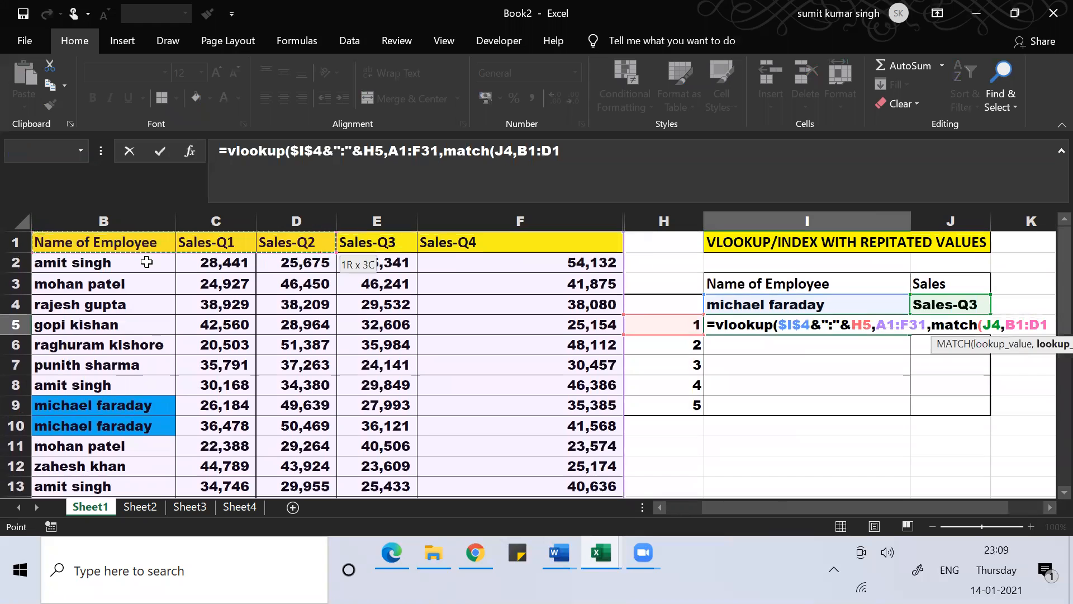
{"action": "type", "text": ","}
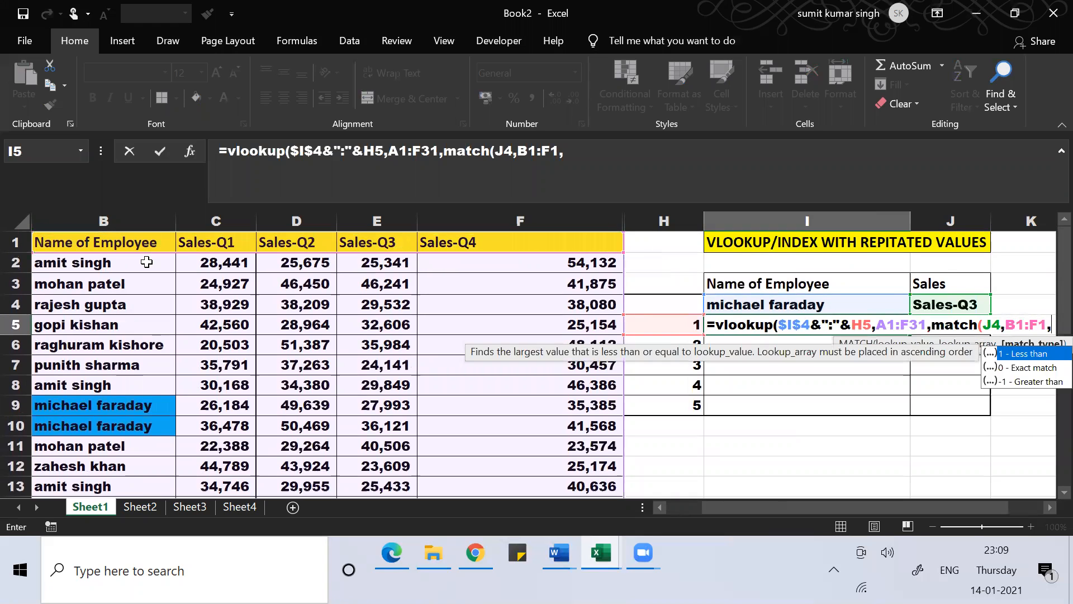
{"action": "type", "text": "0)"}
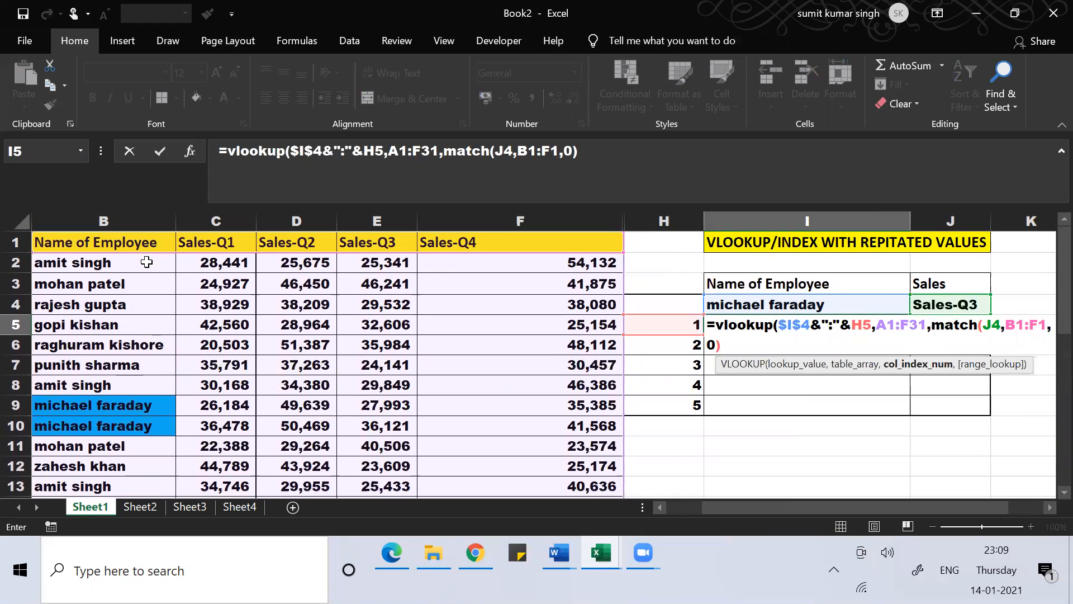
{"action": "type", "text": ",0"}
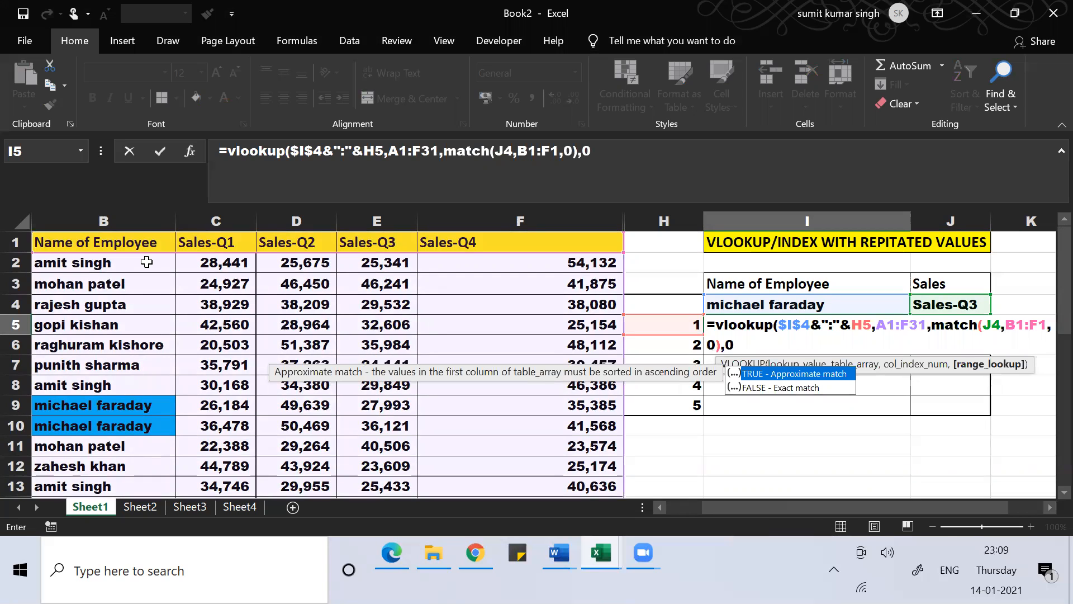
{"action": "type", "text": ")"}
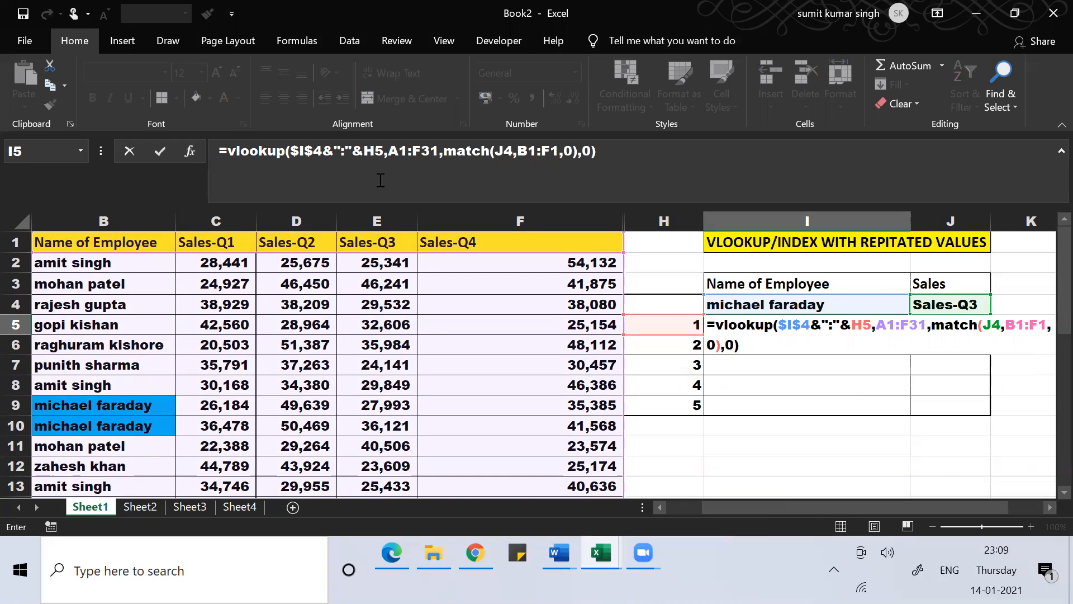
Make the VLOOKUP's table array absolute as $A$1:$F$31
{"action": "left_click", "coordinate": [399, 155]}
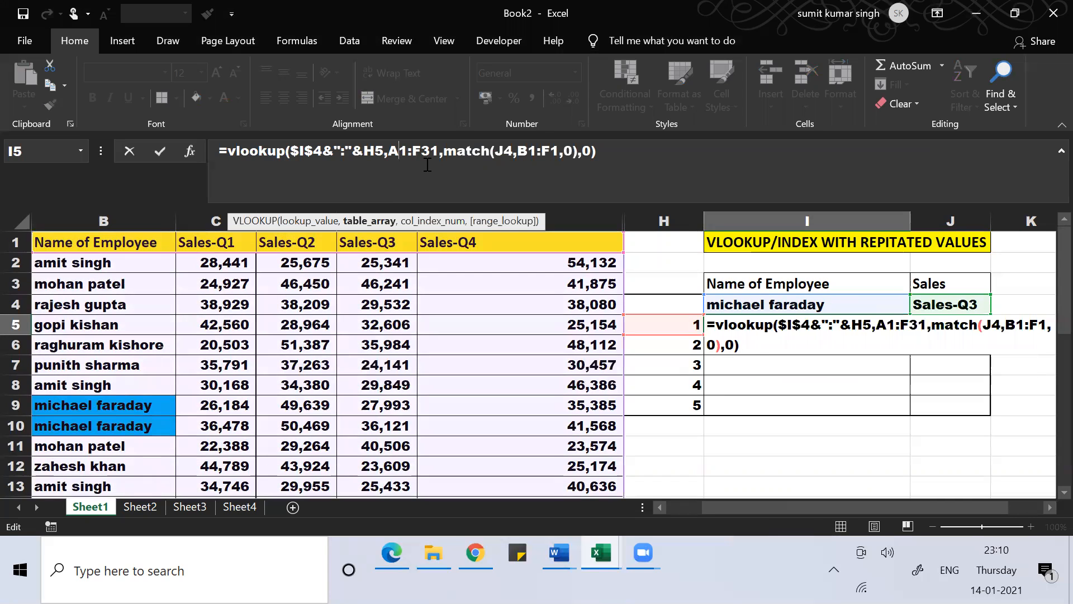
{"action": "key", "text": "F4"}
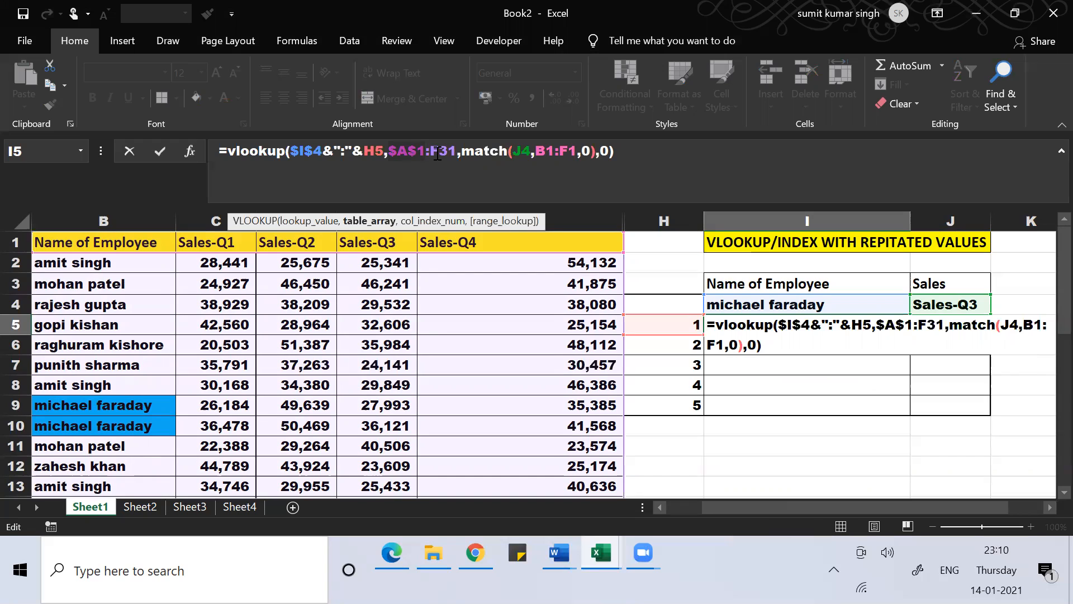
{"action": "left_click", "coordinate": [439, 153]}
{"action": "key", "text": "F4"}
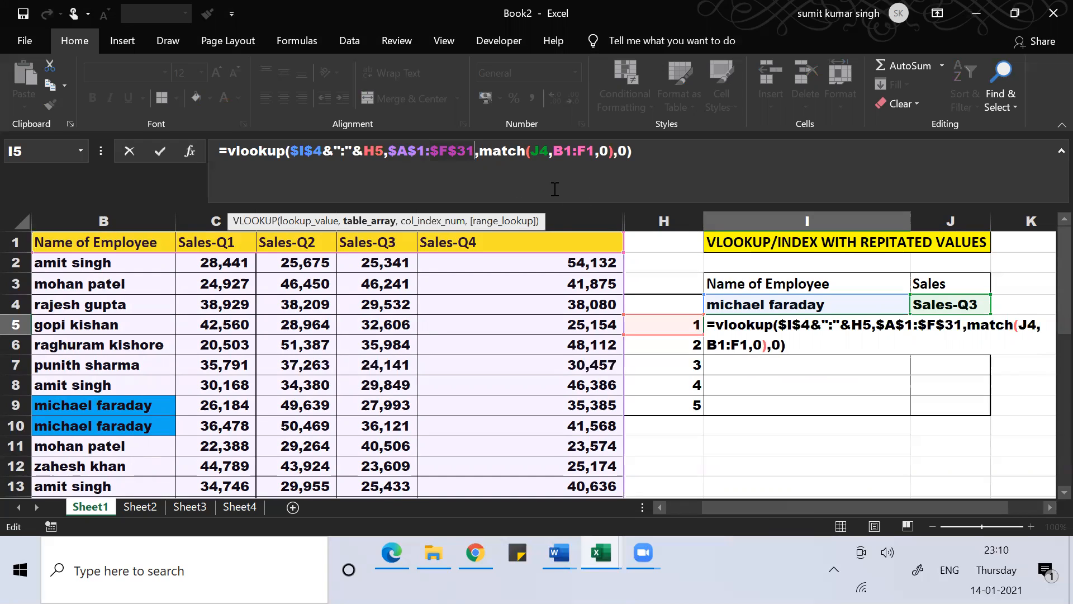
Make the MATCH arguments absolute, with lookup value $J$4 and header range $B$1:$F$1
{"action": "left_click", "coordinate": [541, 156]}
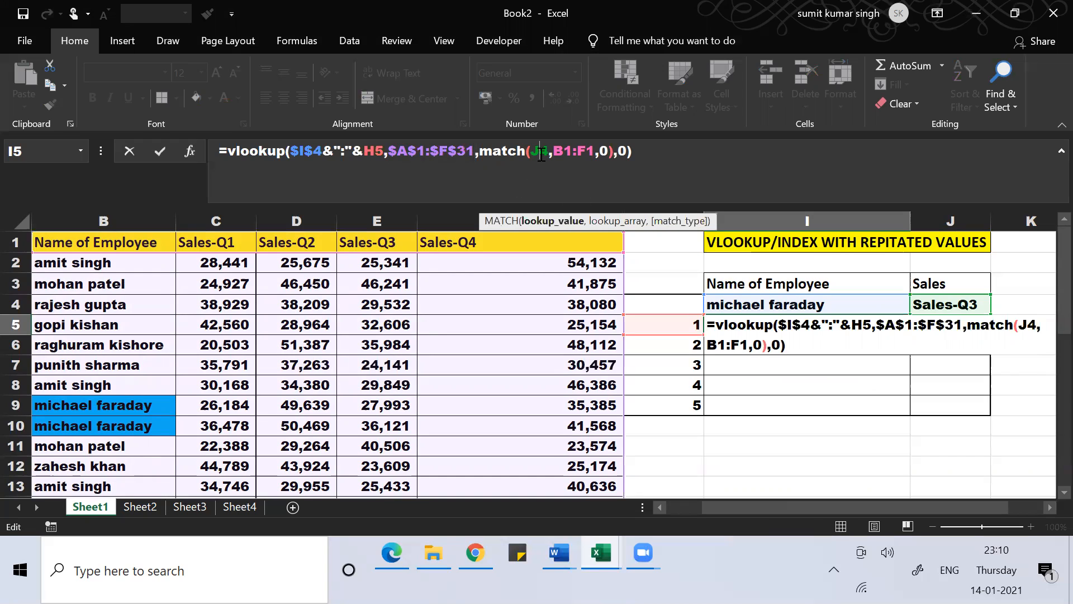
{"action": "key", "text": "F4"}
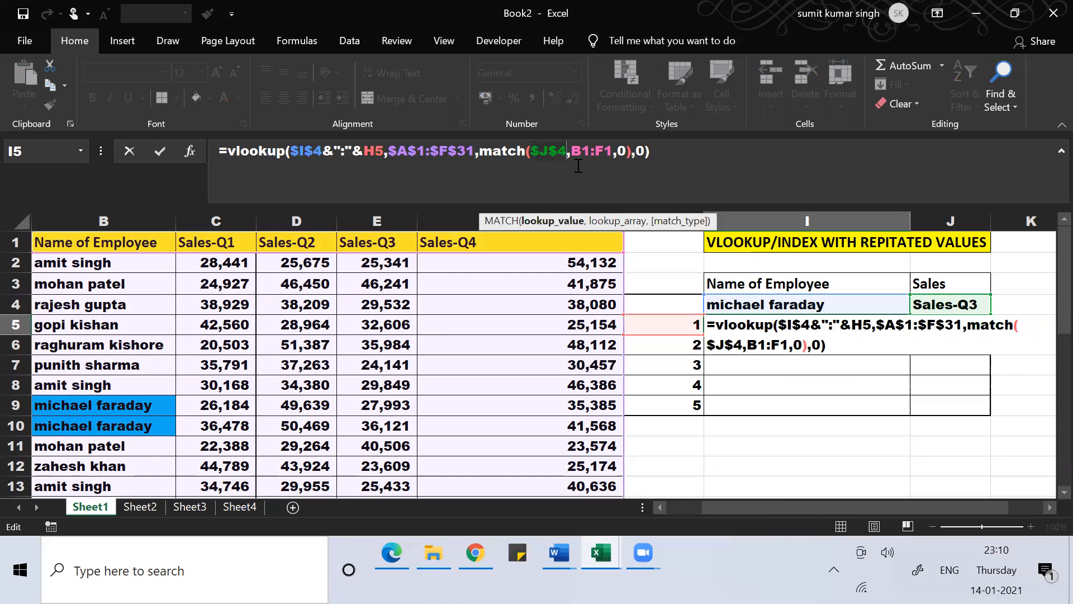
{"action": "left_click", "coordinate": [587, 155]}
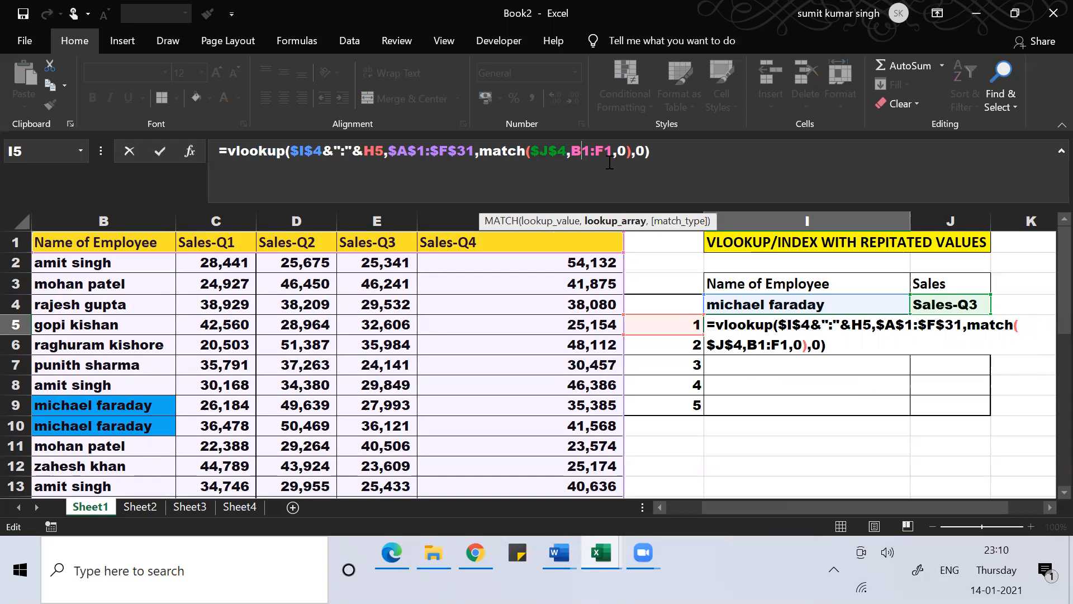
{"action": "key", "text": "F4"}
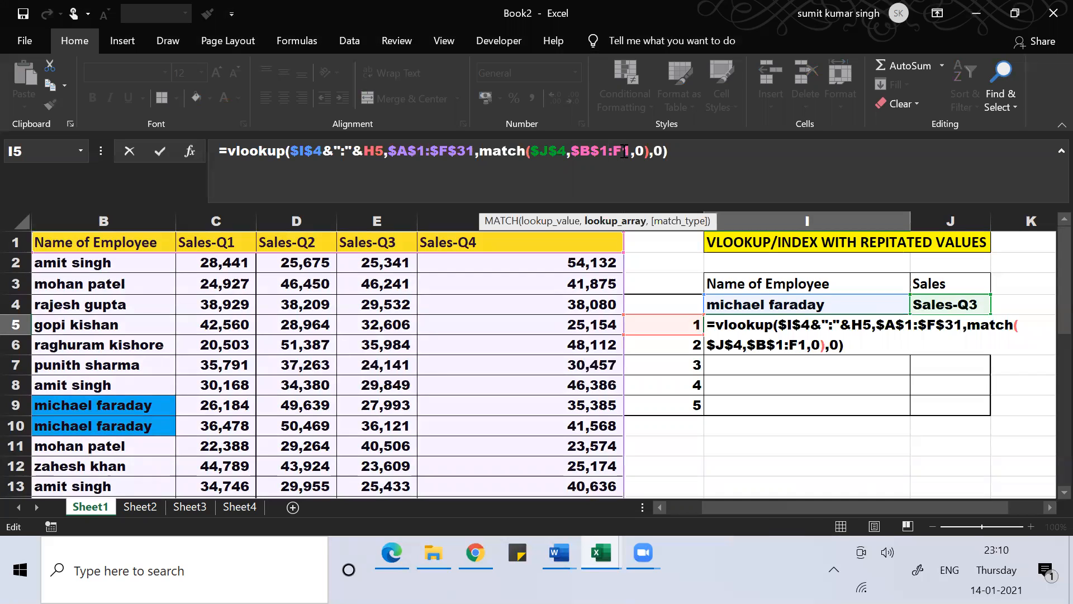
{"action": "left_click", "coordinate": [623, 153]}
{"action": "key", "text": "F4"}
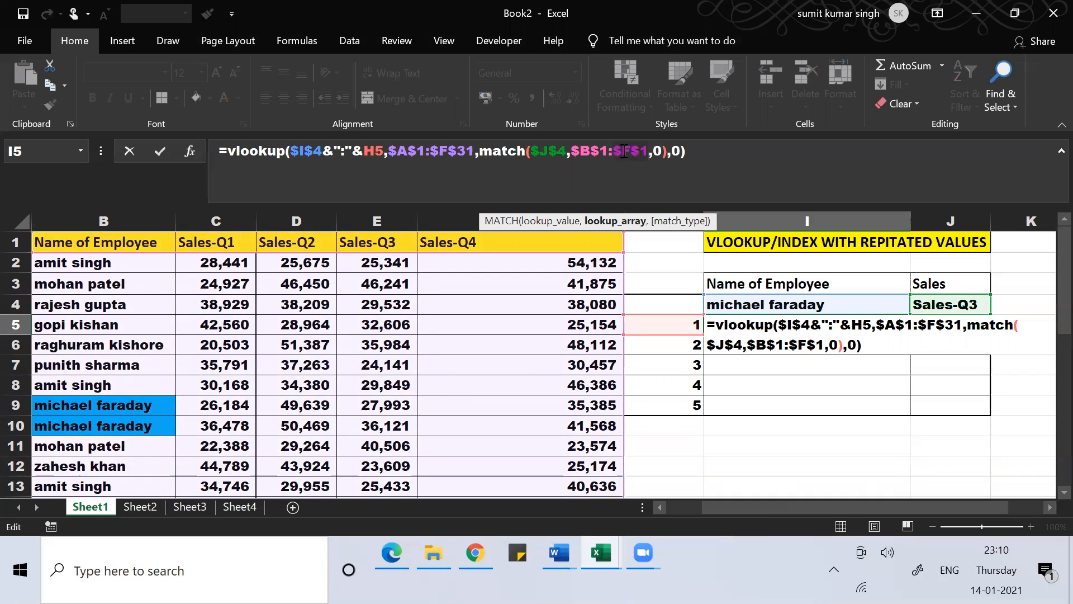
Wrap the VLOOKUP in IFERROR with "No More Repitation" as the error value and enter the formula in I5
{"action": "left_click", "coordinate": [229, 151]}
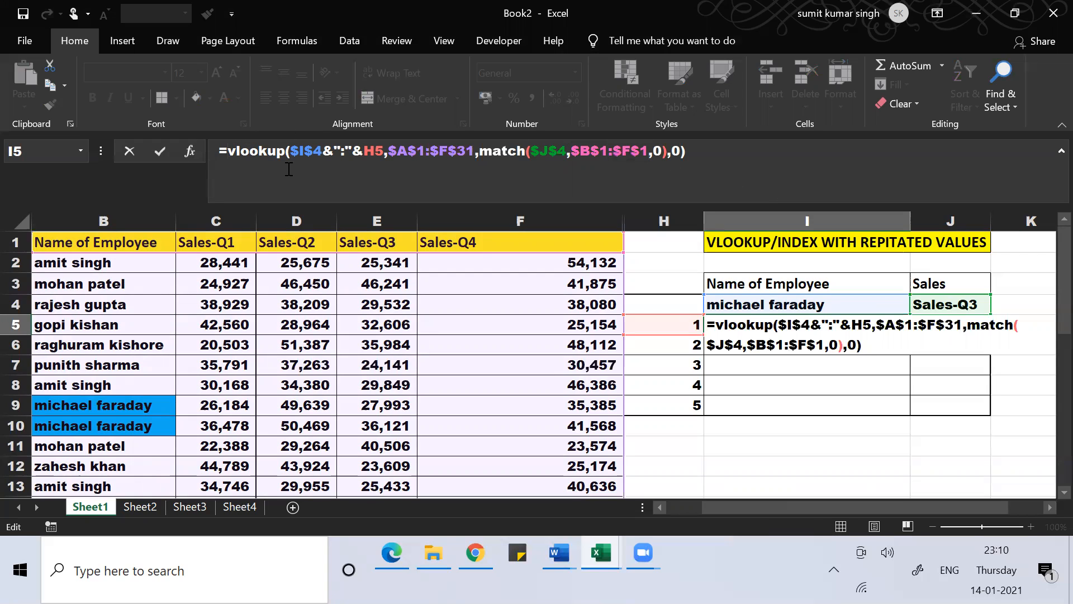
{"action": "type", "text": "iferro"}
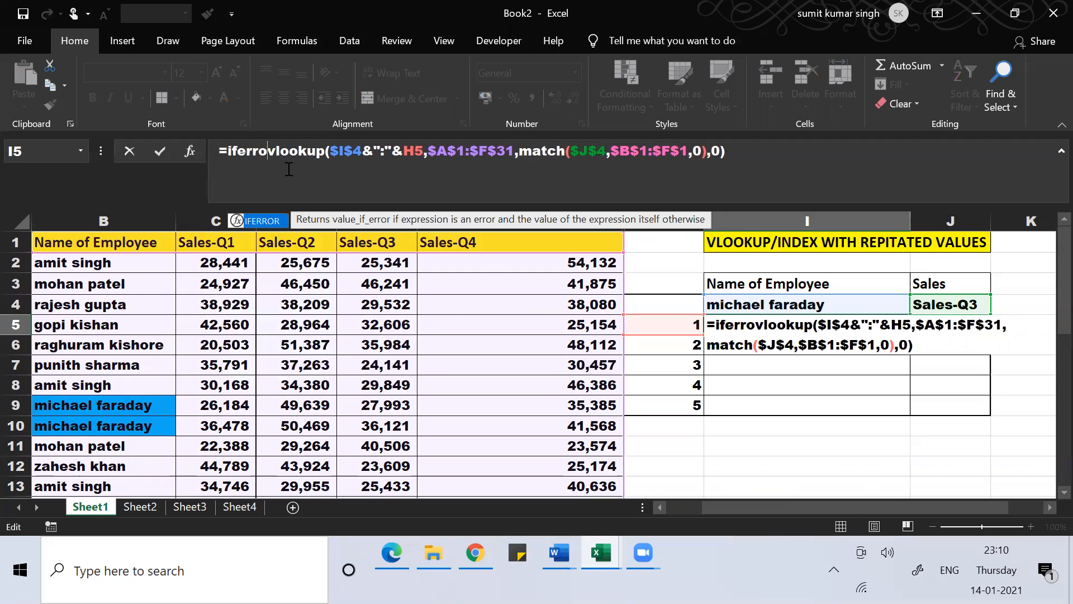
{"action": "type", "text": "r"}
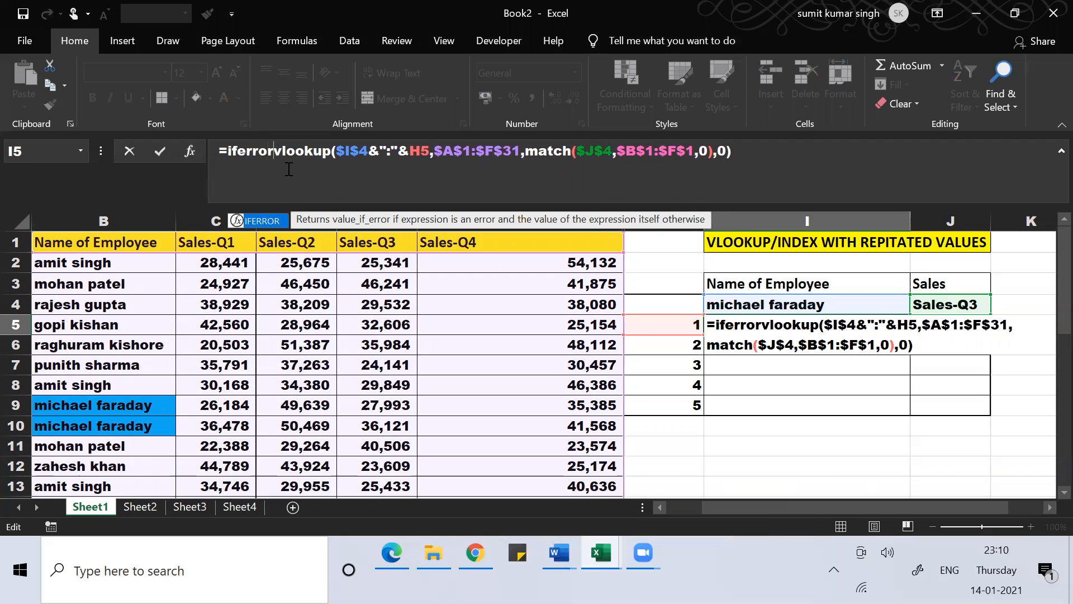
{"action": "type", "text": "("}
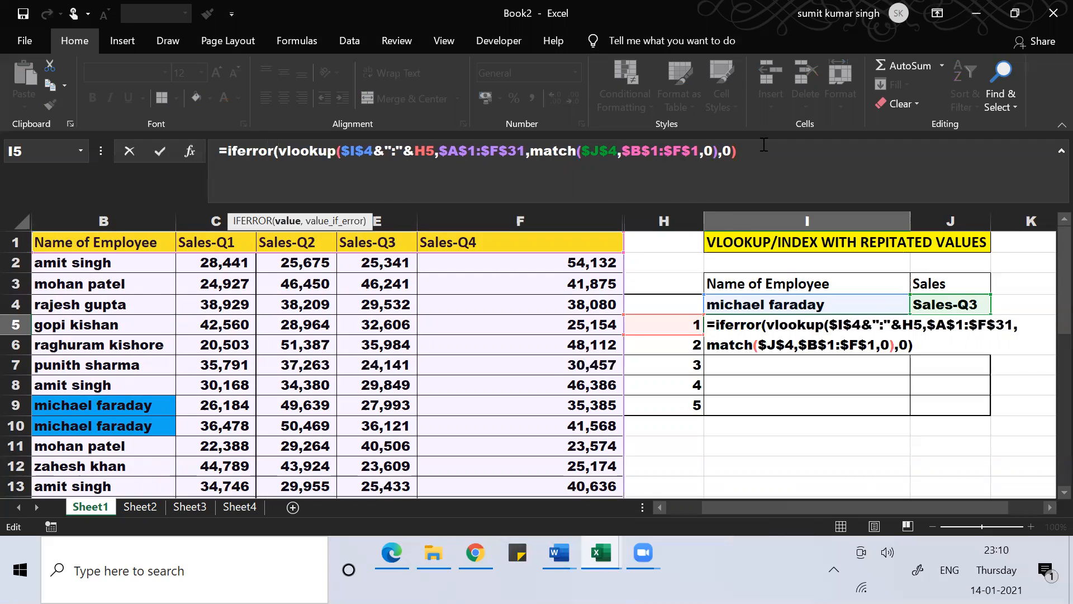
{"action": "type", "text": ","}
{"action": "type", "text": "\"No M"}
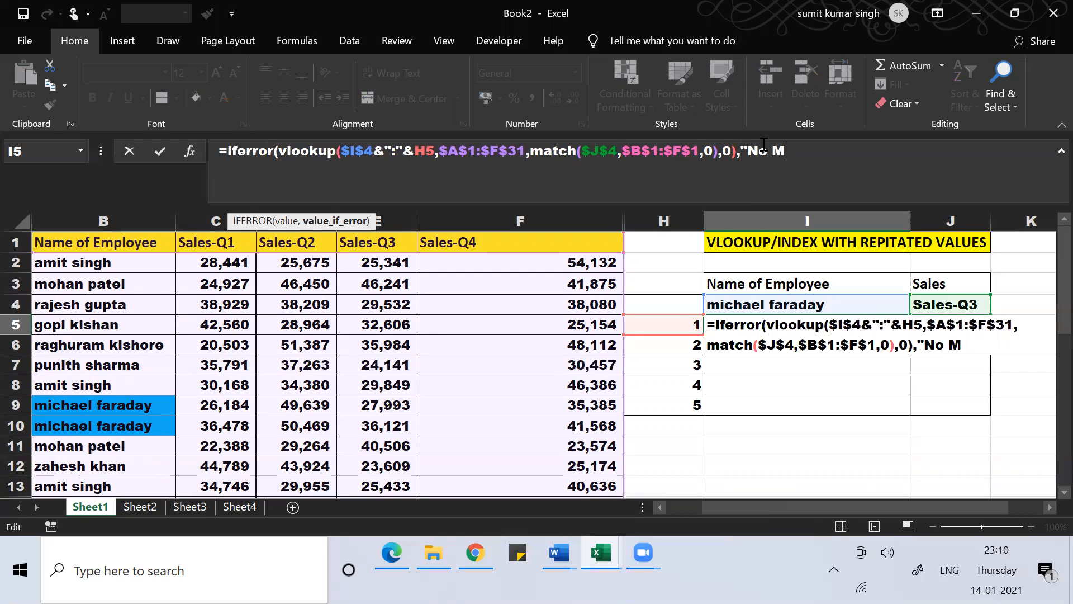
{"action": "type", "text": "ore Re"}
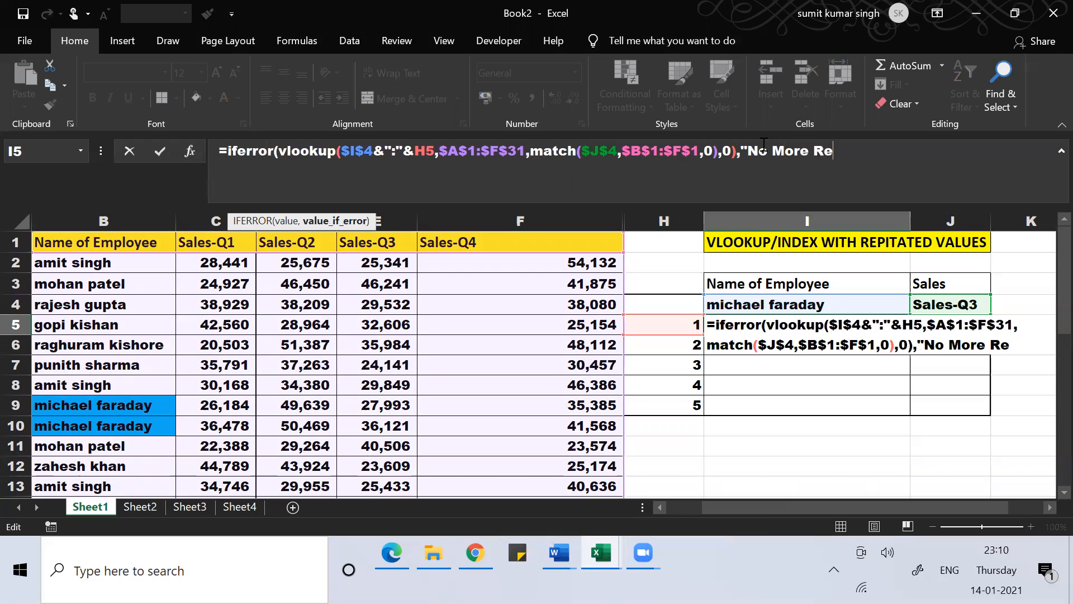
{"action": "type", "text": "pitat"}
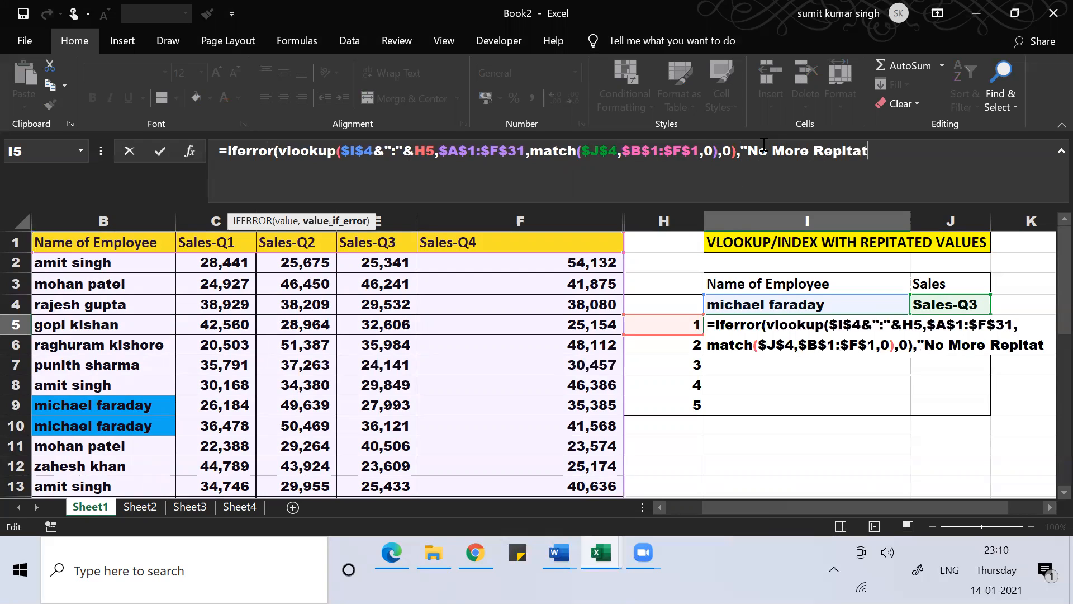
{"action": "type", "text": "ion\""}
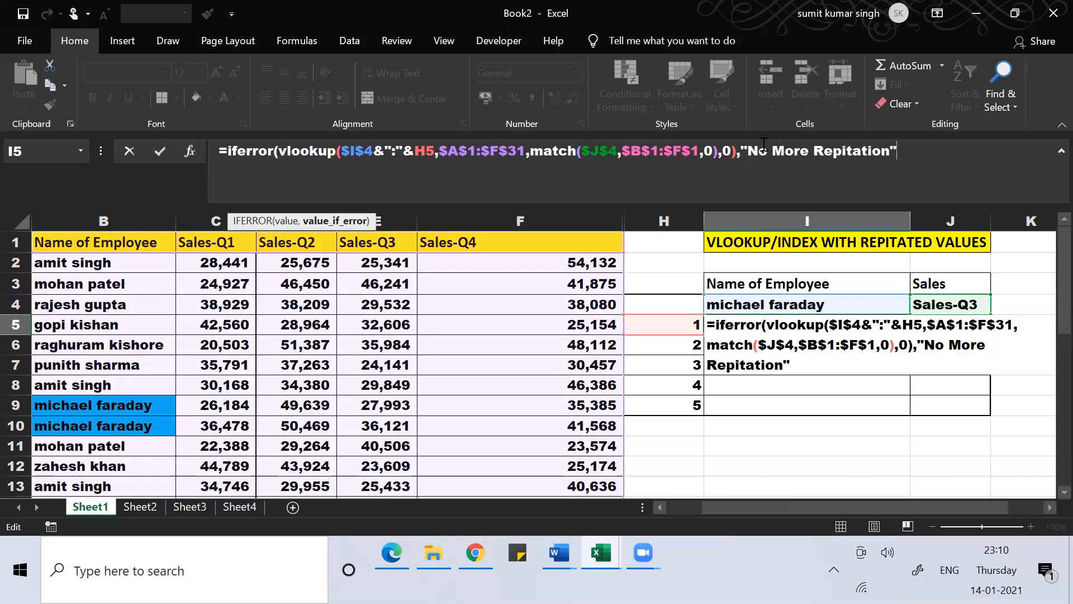
{"action": "type", "text": ")"}
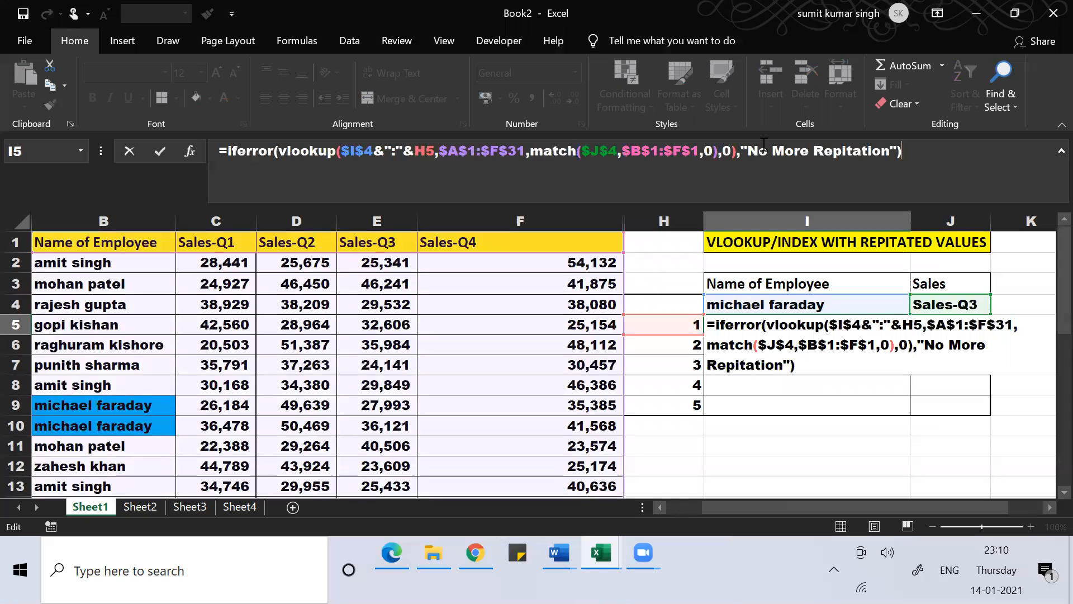
{"action": "key", "text": "Return"}
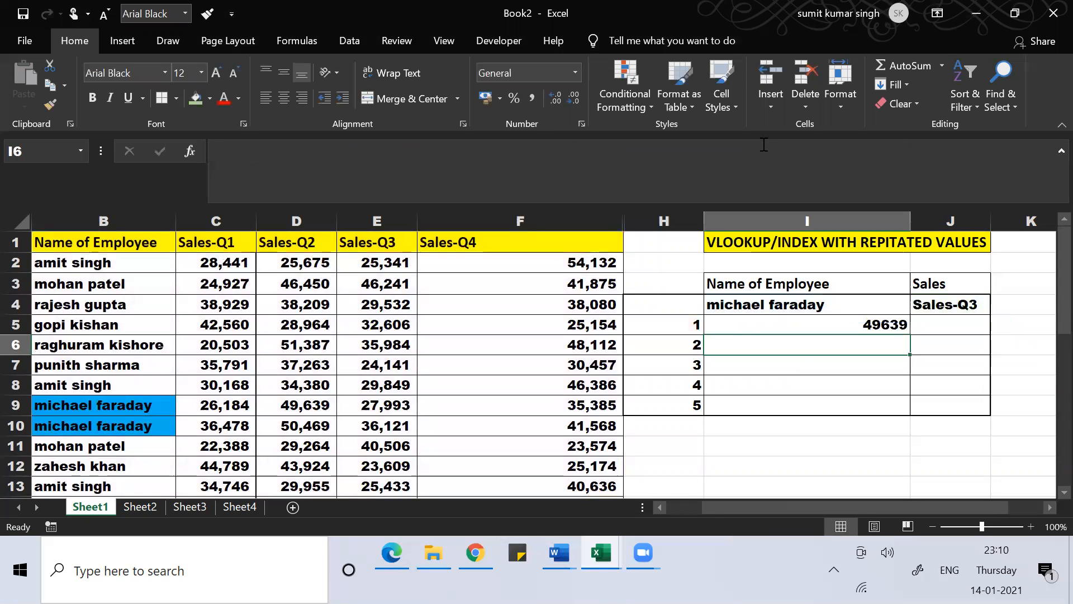
Copy the I5 formula into I6:I9 for occurrences 2 to 5
{"action": "key", "text": "Up"}
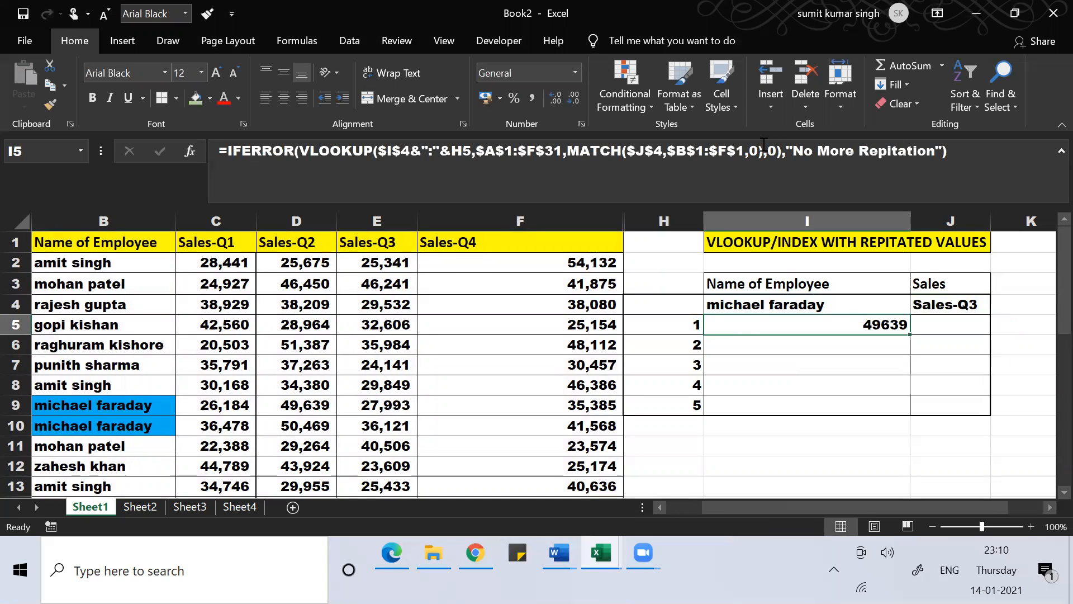
{"action": "key", "text": "ctrl+c"}
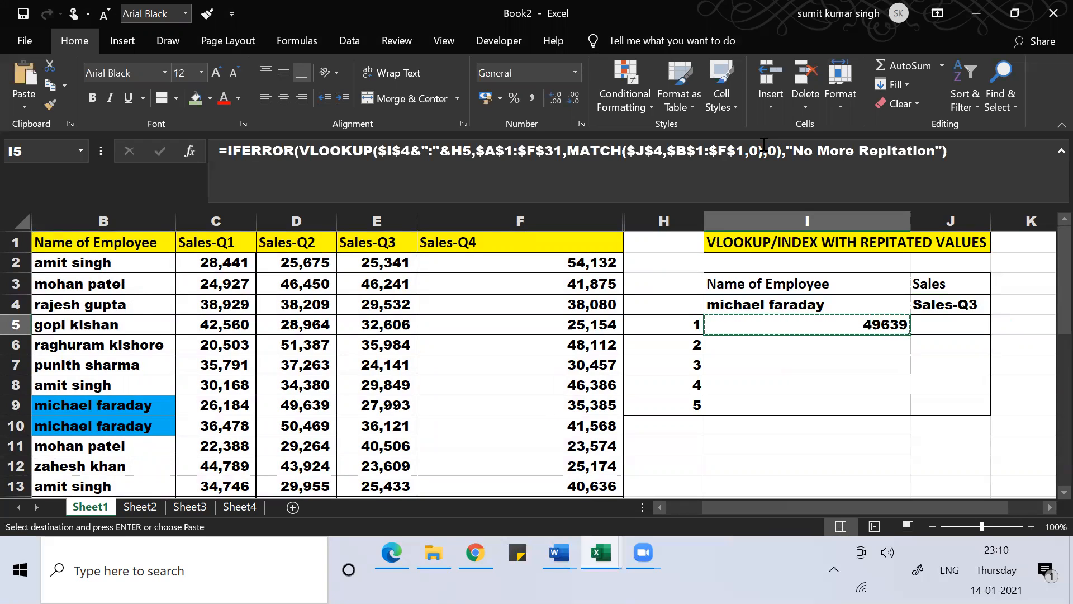
{"action": "key", "text": "Down"}
{"action": "key", "text": "shift+Down"}
{"action": "key", "text": "shift+Down"}
{"action": "key", "text": "shift+Down"}
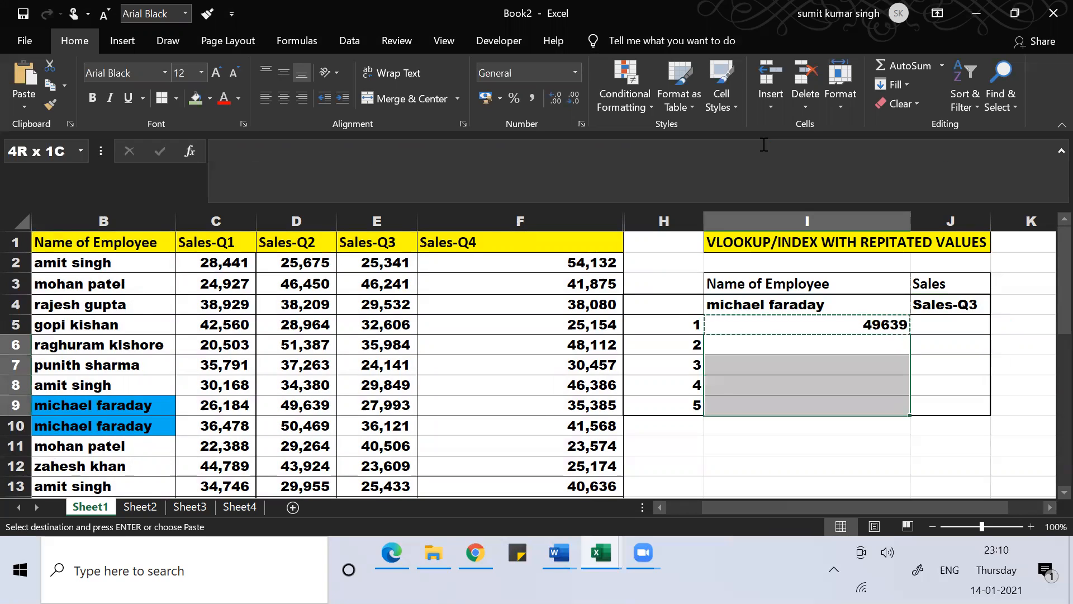
{"action": "key", "text": "ctrl+v"}
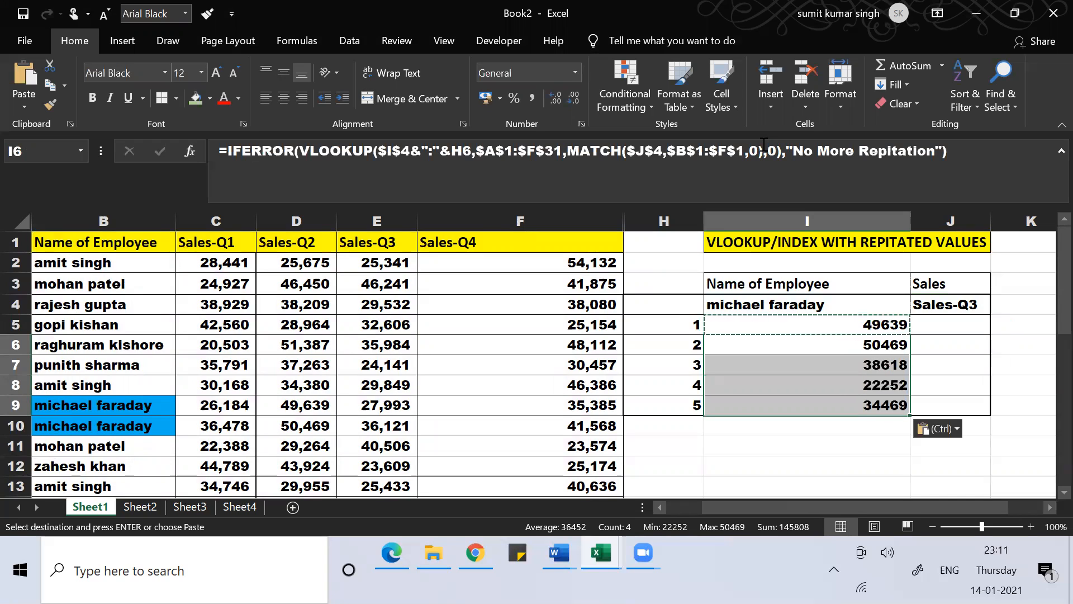
Examine the Helper column down to row 31, comparing the highlighted employee's numbered occurrences with the lookup results
{"action": "left_click", "coordinate": [665, 425]}
{"action": "left_click", "coordinate": [776, 306]}
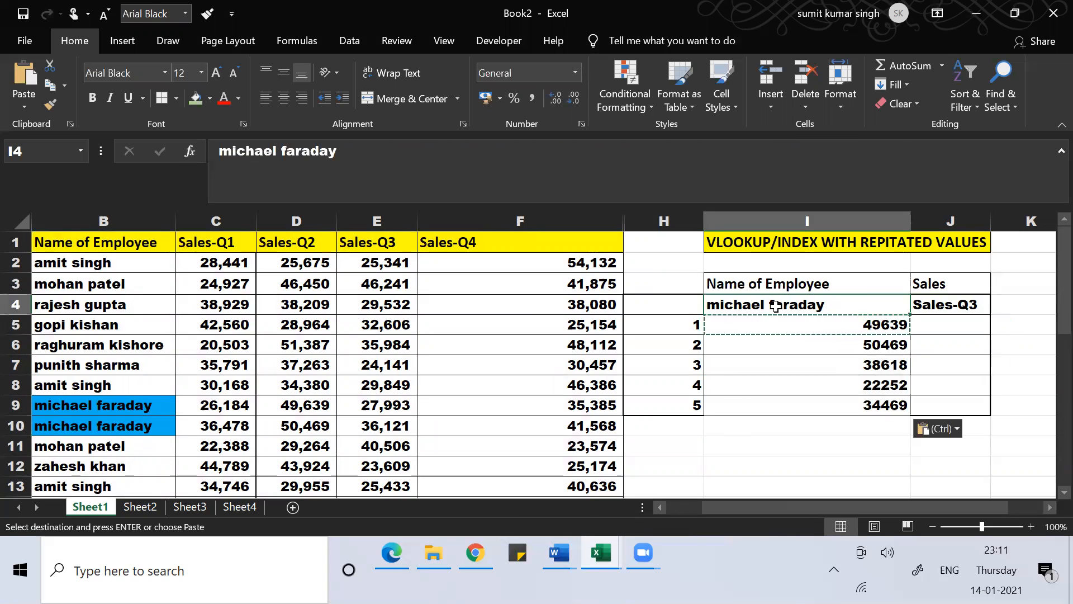
{"action": "left_click", "coordinate": [130, 407]}
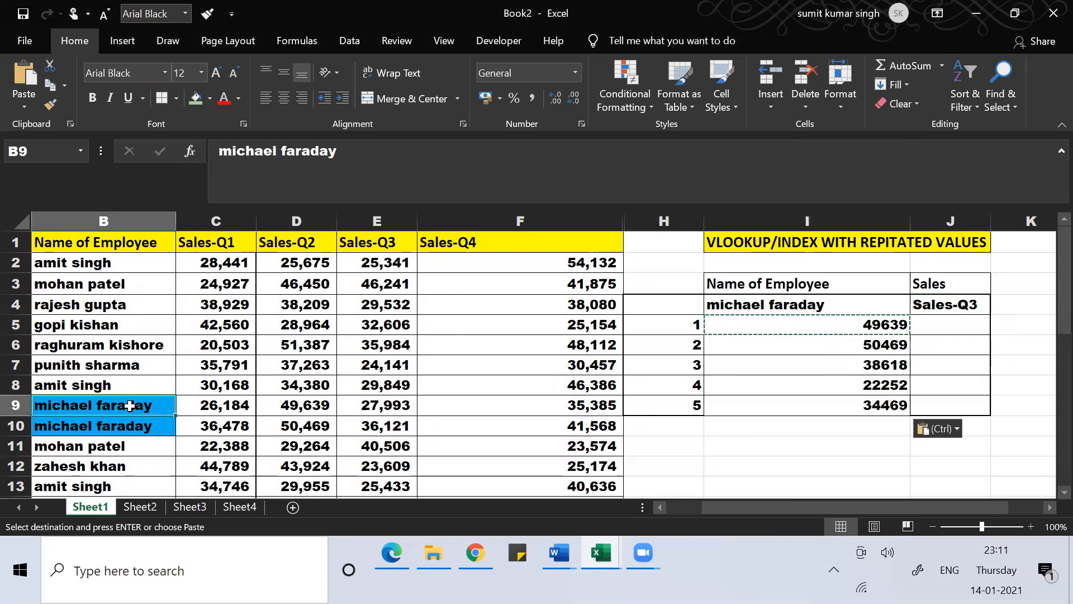
{"action": "key", "text": "Left"}
{"action": "key", "text": "Down"}
{"action": "key", "text": "Down"}
{"action": "key", "text": "Down"}
{"action": "key", "text": "Down"}
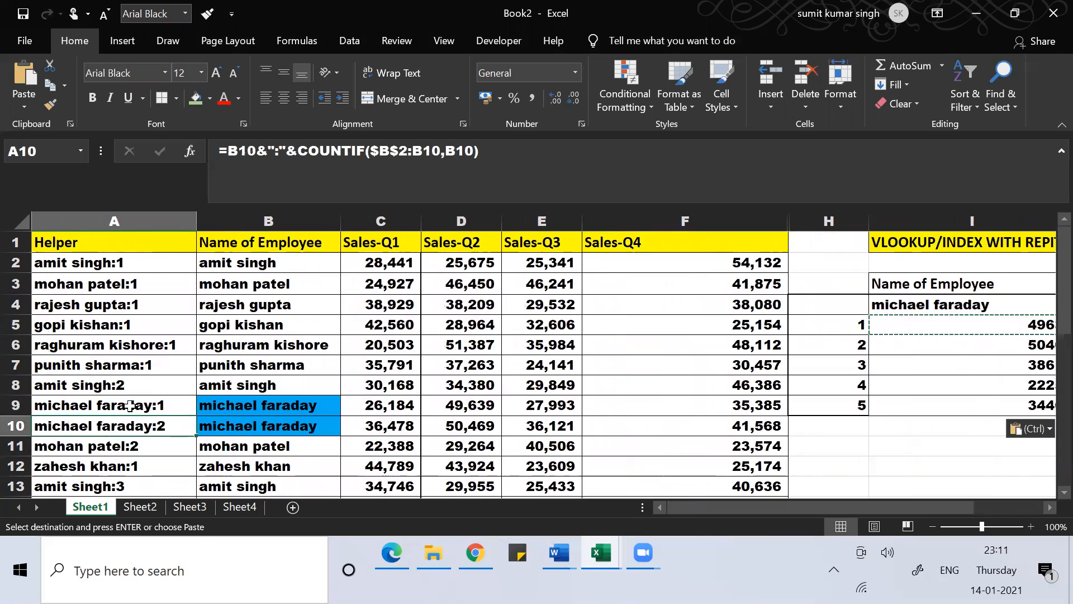
{"action": "key", "text": "Down"}
{"action": "key", "text": "Down"}
{"action": "key", "text": "Down"}
{"action": "key", "text": "Down"}
{"action": "key", "text": "Down"}
{"action": "key", "text": "Down"}
{"action": "key", "text": "Down"}
{"action": "key", "text": "Down"}
{"action": "key", "text": "Down"}
{"action": "key", "text": "Down"}
{"action": "key", "text": "Down"}
{"action": "key", "text": "Down"}
{"action": "key", "text": "Down"}
{"action": "key", "text": "Down"}
{"action": "key", "text": "Down"}
{"action": "key", "text": "Down"}
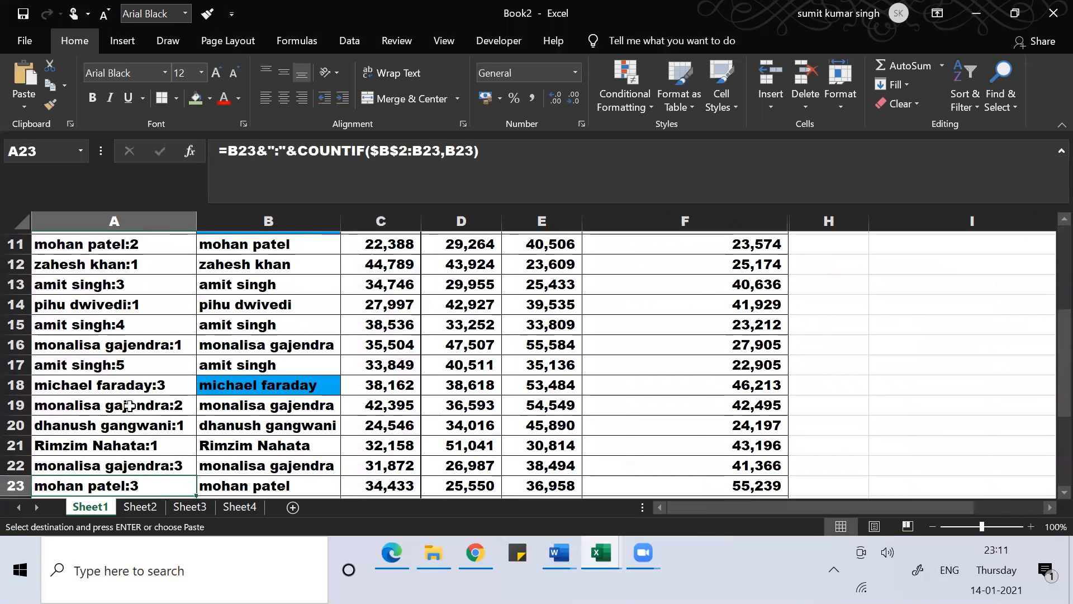
{"action": "key", "text": "Down"}
{"action": "key", "text": "Down"}
{"action": "key", "text": "Down"}
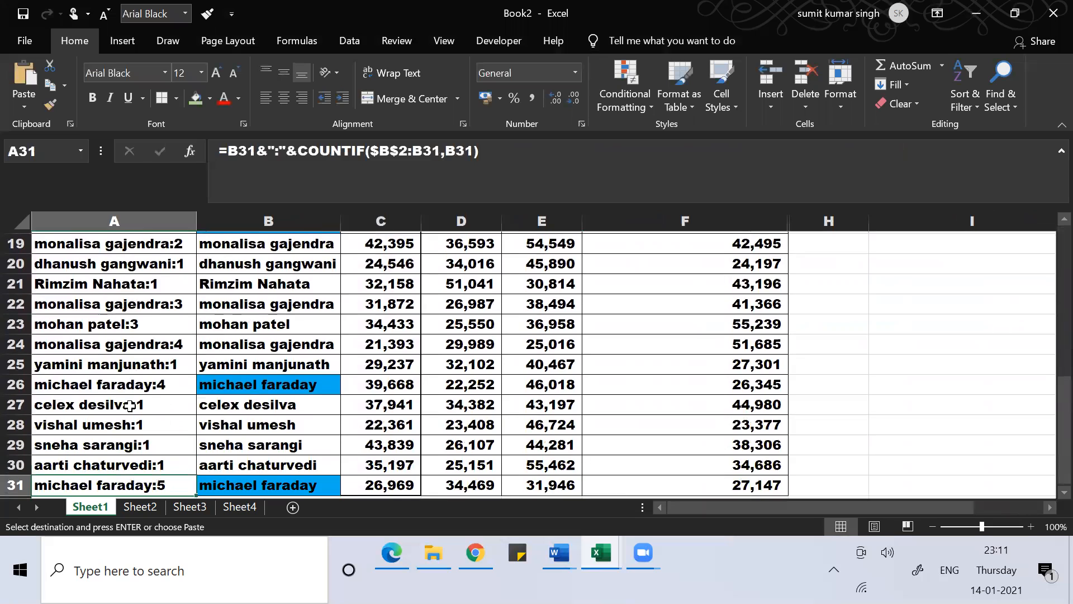
{"action": "key", "text": "Up"}
{"action": "key", "text": "Up"}
{"action": "key", "text": "Up"}
{"action": "key", "text": "Up"}
{"action": "key", "text": "Up"}
{"action": "key", "text": "Up"}
{"action": "key", "text": "Up"}
{"action": "key", "text": "Up"}
{"action": "key", "text": "Up"}
{"action": "key", "text": "Up"}
{"action": "key", "text": "Up"}
{"action": "key", "text": "Up"}
{"action": "key", "text": "Up"}
{"action": "key", "text": "Up"}
{"action": "key", "text": "Up"}
{"action": "key", "text": "Up"}
{"action": "key", "text": "Up"}
{"action": "key", "text": "Up"}
{"action": "key", "text": "Up"}
{"action": "key", "text": "Up"}
{"action": "key", "text": "Up"}
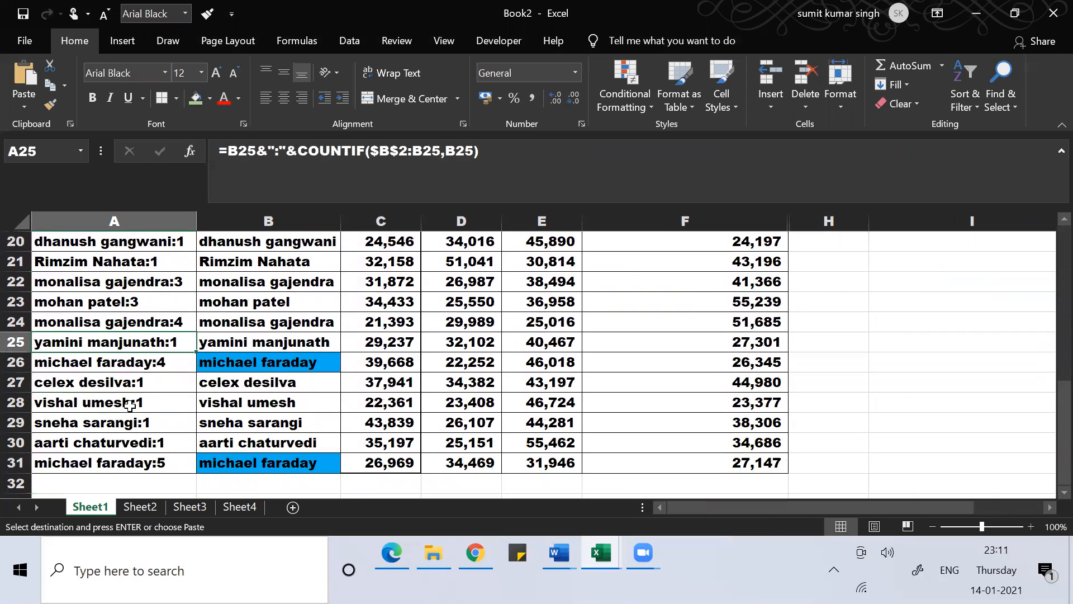
{"action": "key", "text": "Up"}
{"action": "key", "text": "Up"}
{"action": "key", "text": "Up"}
{"action": "key", "text": "Up"}
{"action": "key", "text": "Up"}
{"action": "key", "text": "Up"}
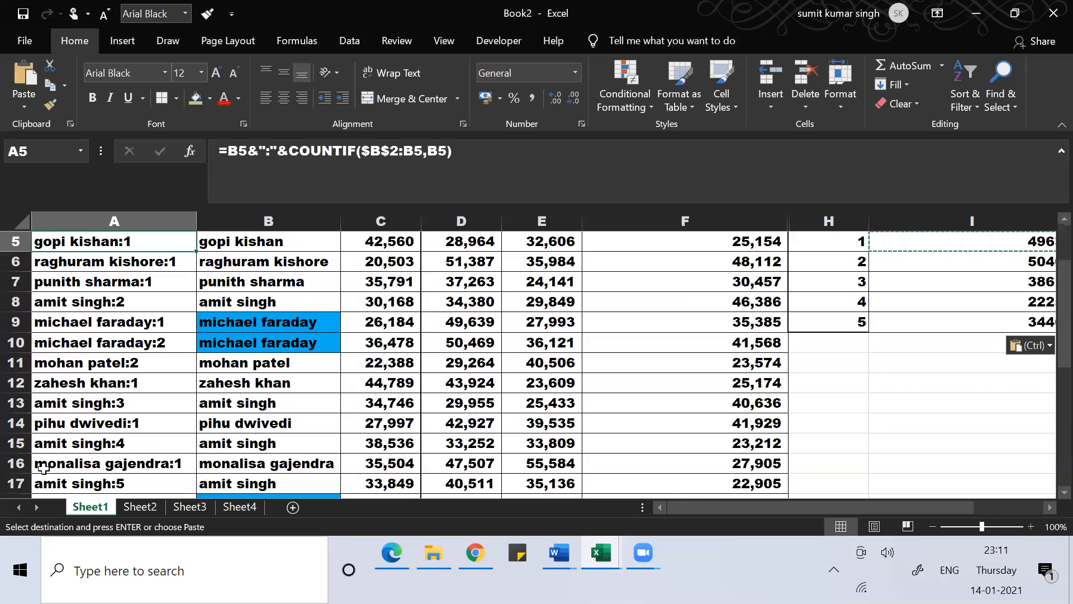
Look through the Name of Employee column for another repeated name to test
{"action": "left_click", "coordinate": [277, 451]}
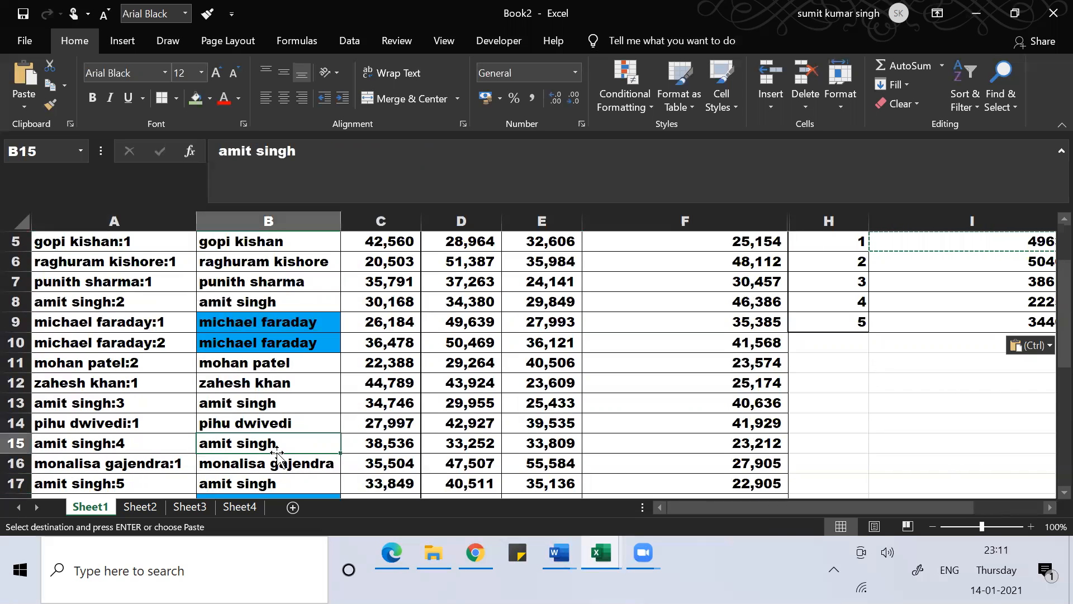
{"action": "key", "text": "Down"}
{"action": "key", "text": "Down"}
{"action": "key", "text": "Down"}
{"action": "key", "text": "Down"}
{"action": "key", "text": "Down"}
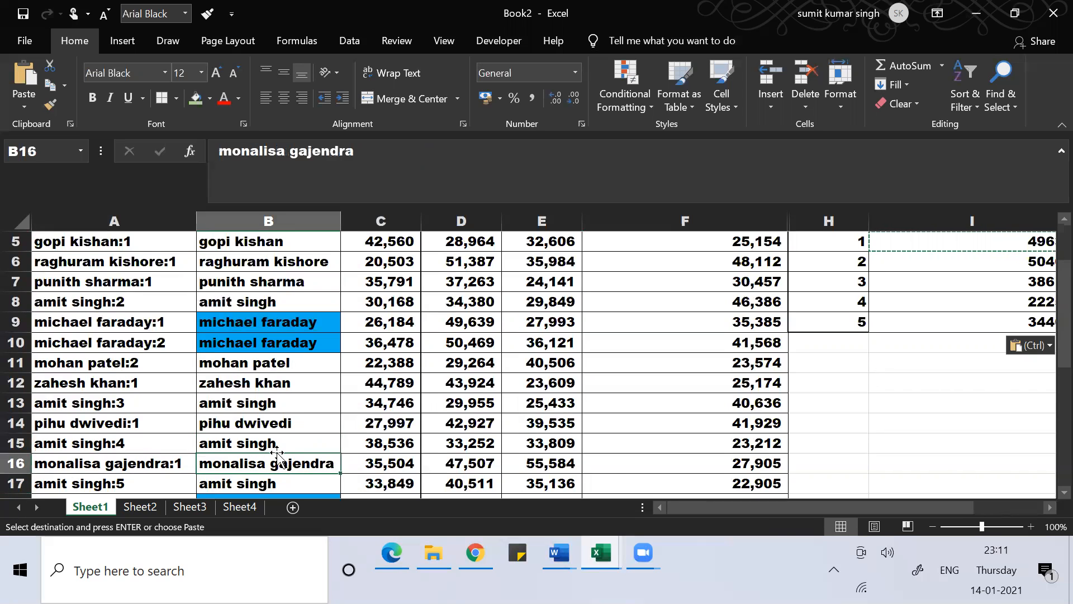
{"action": "key", "text": "Down"}
{"action": "key", "text": "Down"}
{"action": "key", "text": "Down"}
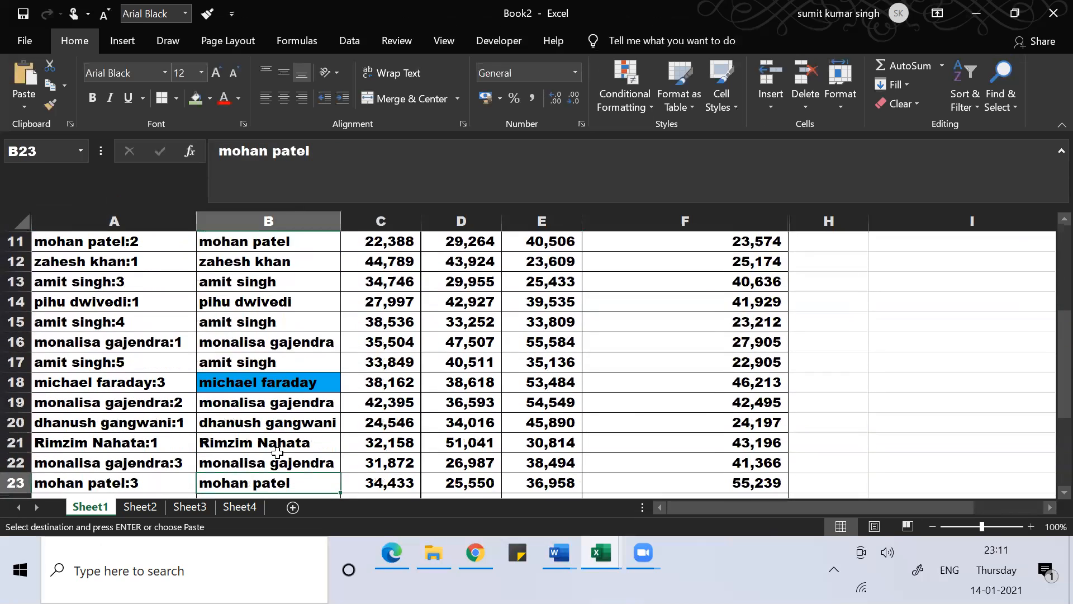
Replace the lookup name in I4 with the full name of another repeated employee
{"action": "left_click", "coordinate": [891, 317]}
{"action": "key", "text": "Up"}
{"action": "key", "text": "Up"}
{"action": "key", "text": "Up"}
{"action": "key", "text": "Up"}
{"action": "key", "text": "Up"}
{"action": "key", "text": "Up"}
{"action": "key", "text": "Up"}
{"action": "key", "text": "Up"}
{"action": "key", "text": "Up"}
{"action": "key", "text": "Up"}
{"action": "key", "text": "Up"}
{"action": "key", "text": "Up"}
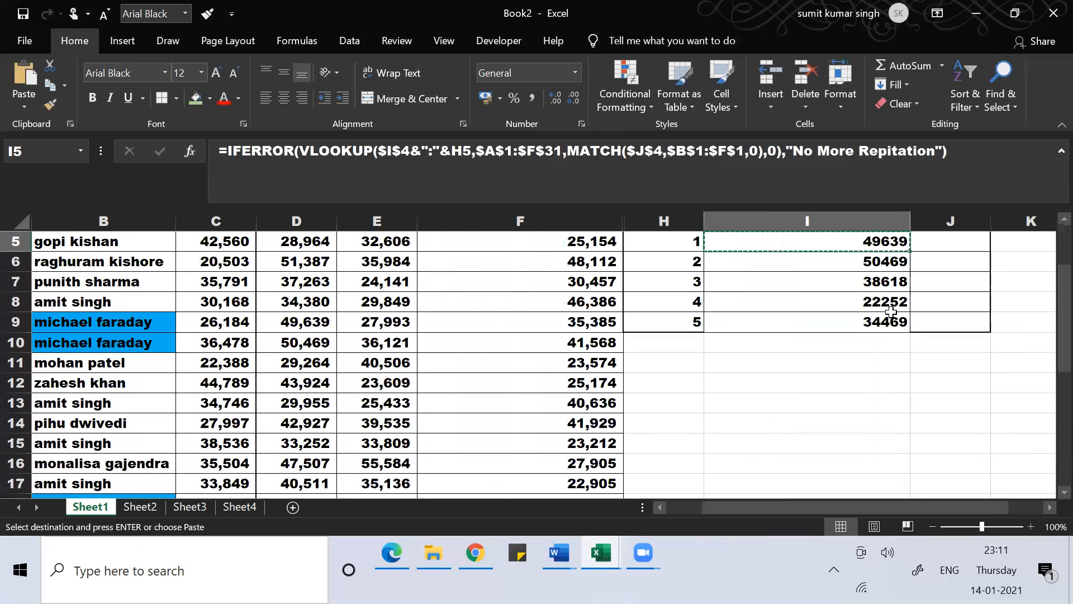
{"action": "key", "text": "Down"}
{"action": "type", "text": "m"}
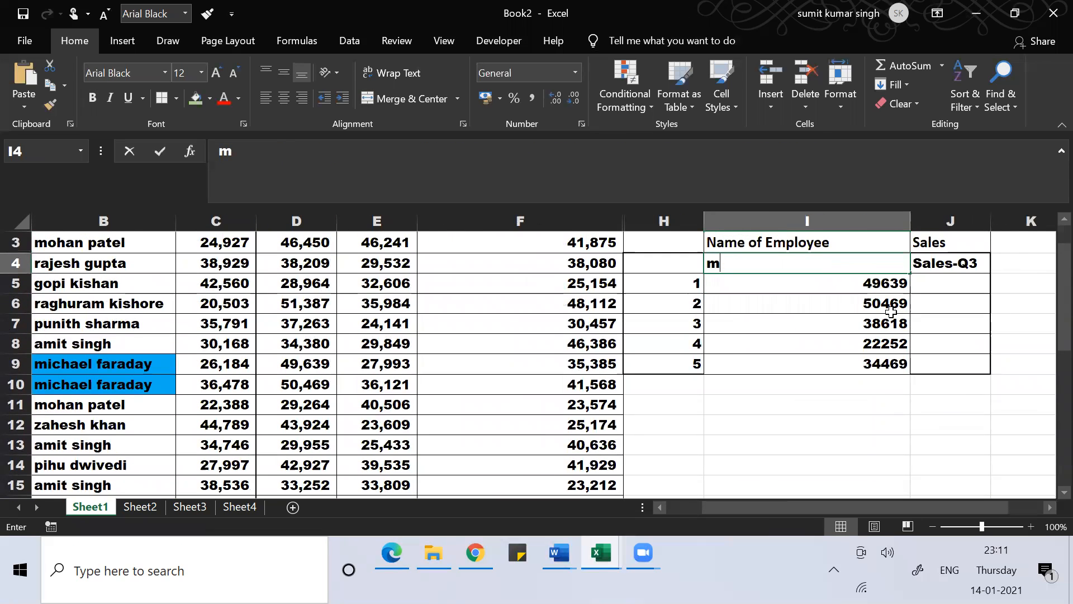
{"action": "type", "text": "onali"}
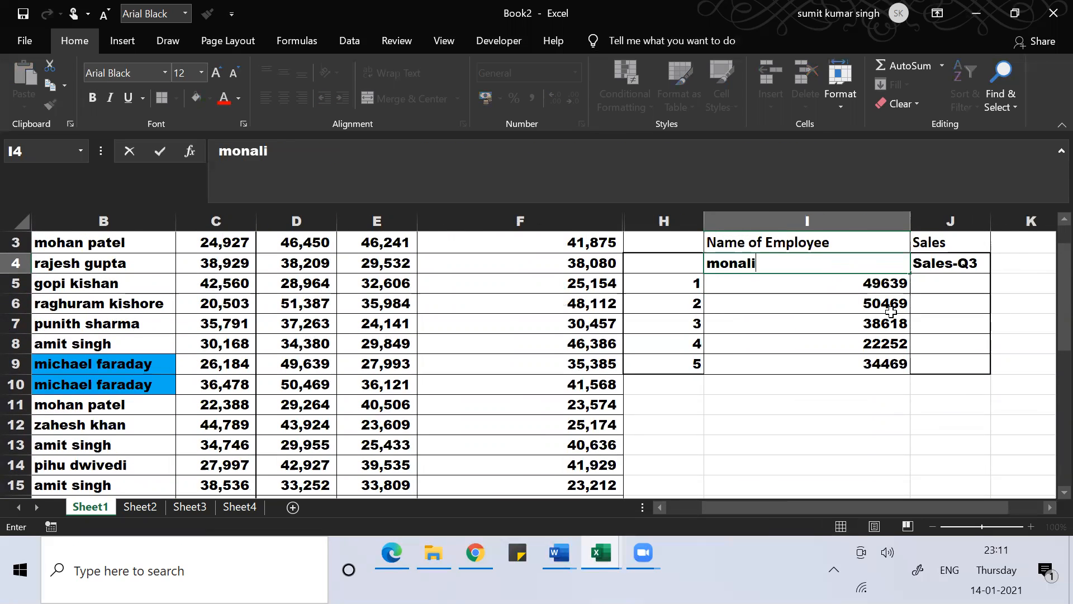
{"action": "type", "text": "sa gajendra"}
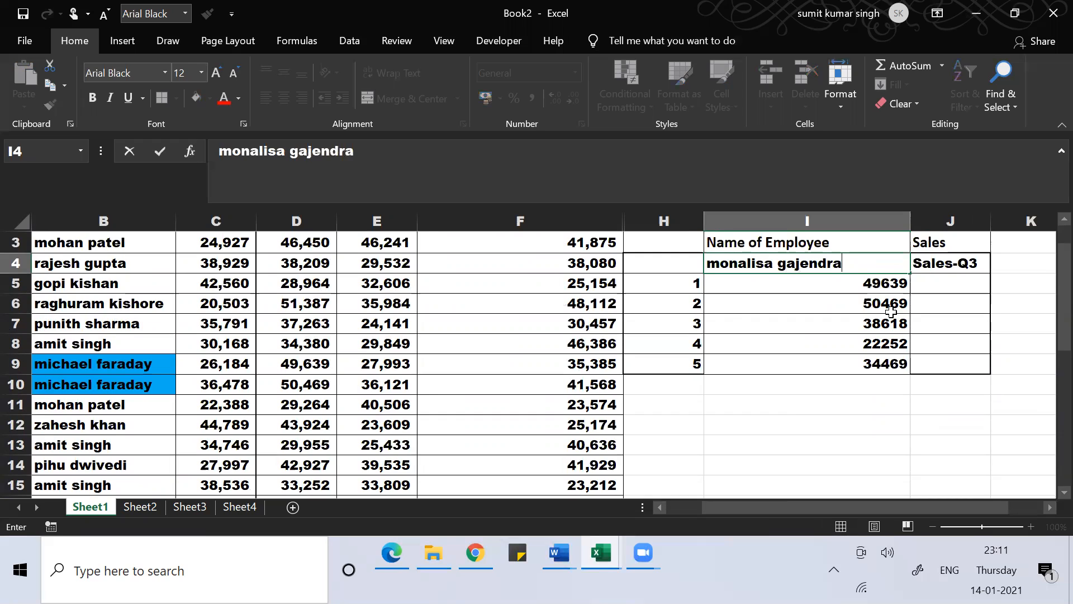
{"action": "key", "text": "Return"}
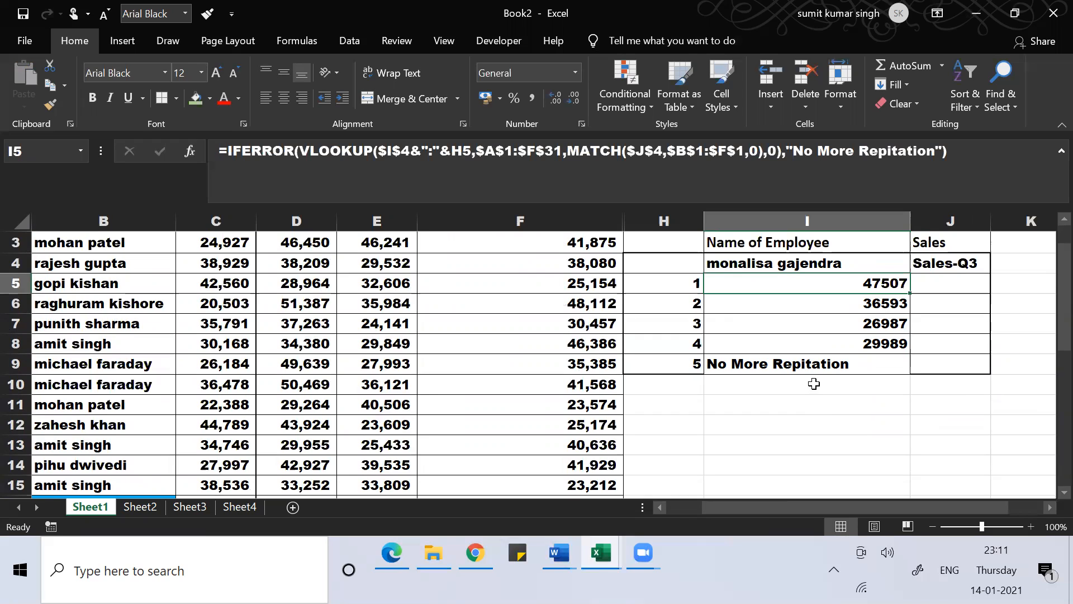
{"action": "left_click", "coordinate": [591, 419]}
{"action": "left_click", "coordinate": [855, 426]}
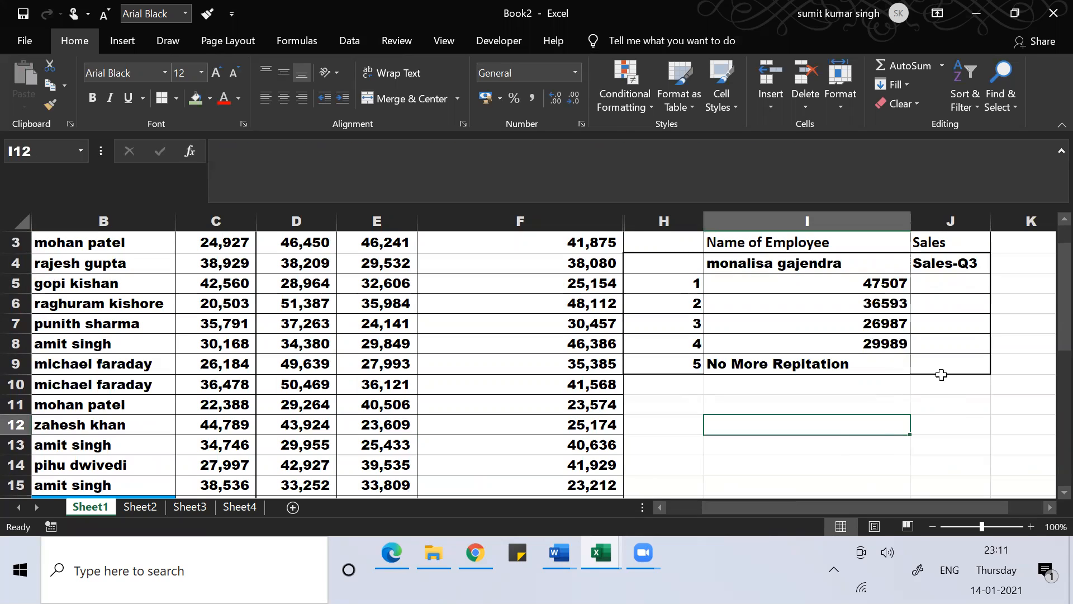
Start an INDEX formula in cell J5, below the Sales-Q3 heading
{"action": "left_click", "coordinate": [926, 283]}
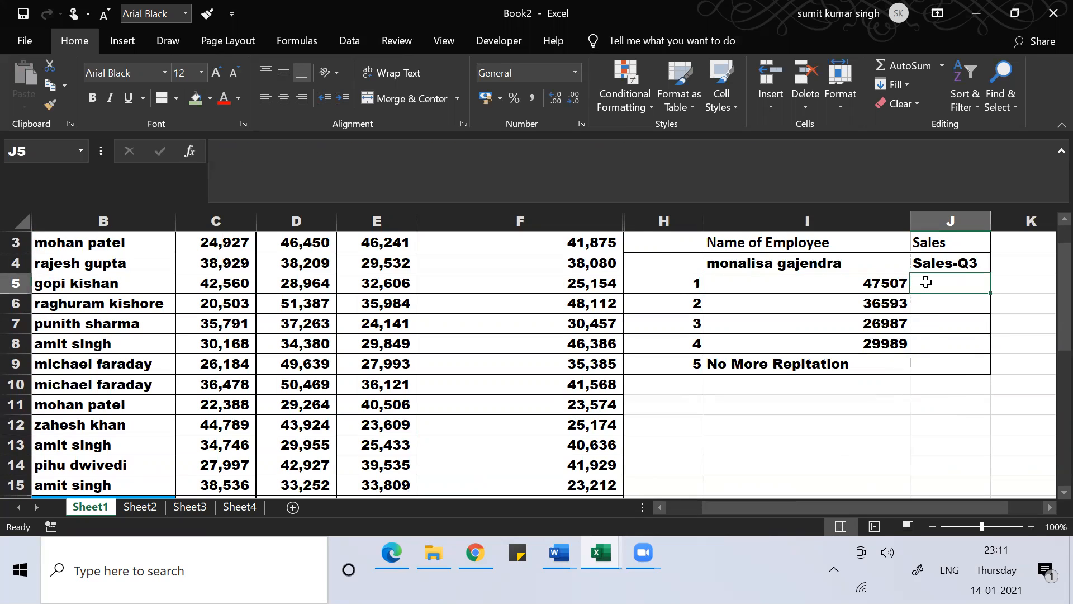
{"action": "type", "text": "="}
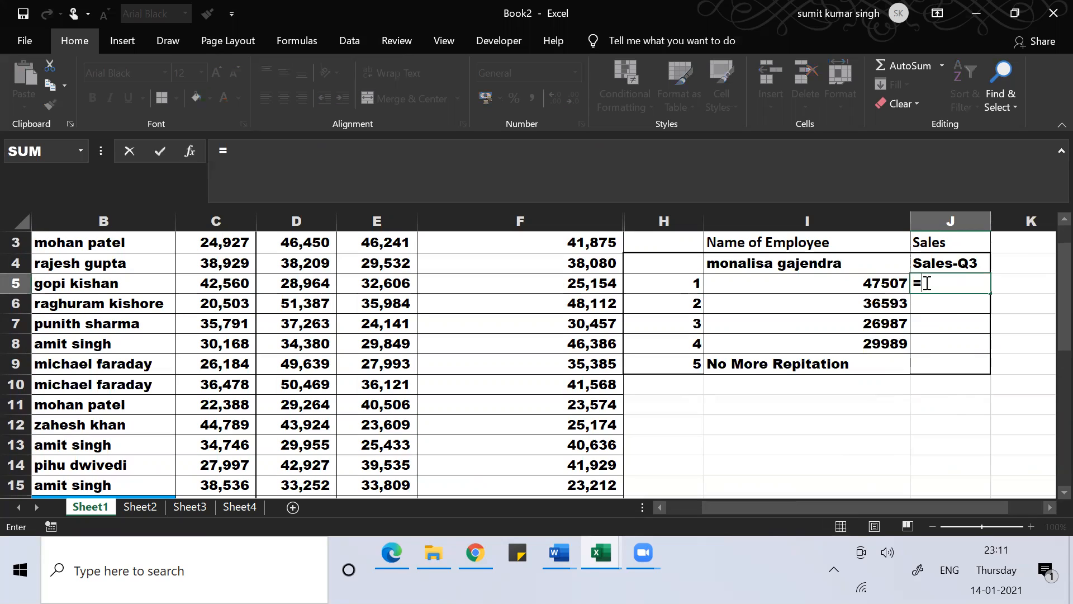
{"action": "type", "text": "index"}
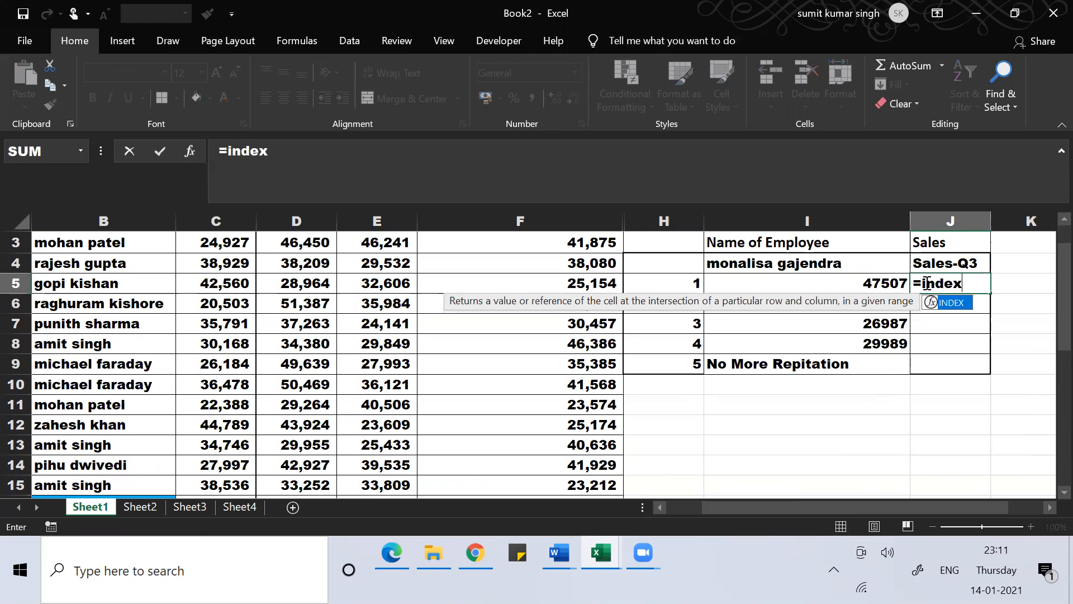
{"action": "type", "text": "("}
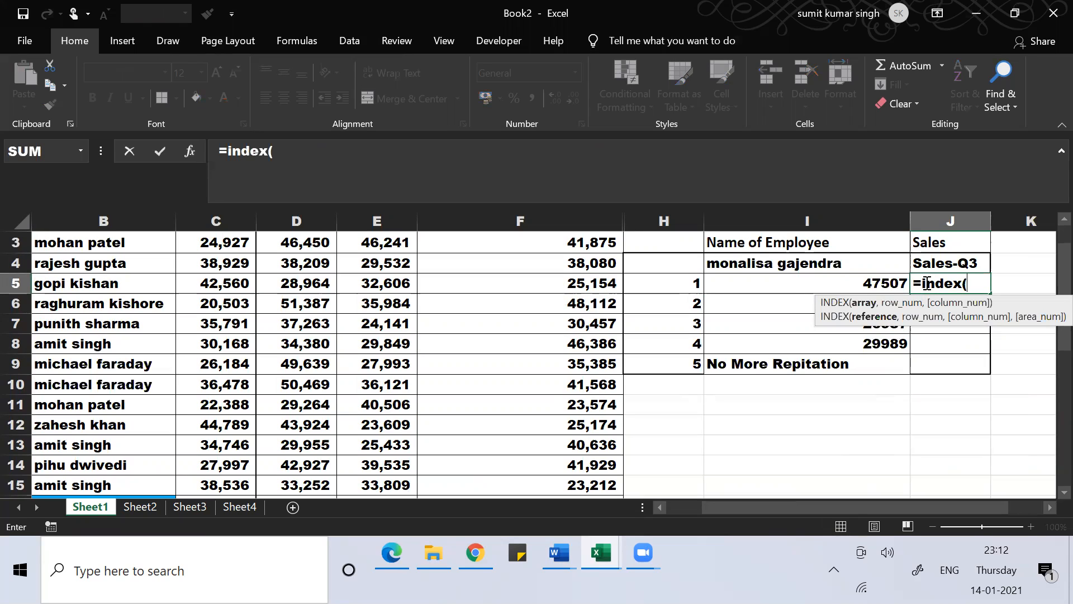
{"action": "left_click", "coordinate": [111, 370]}
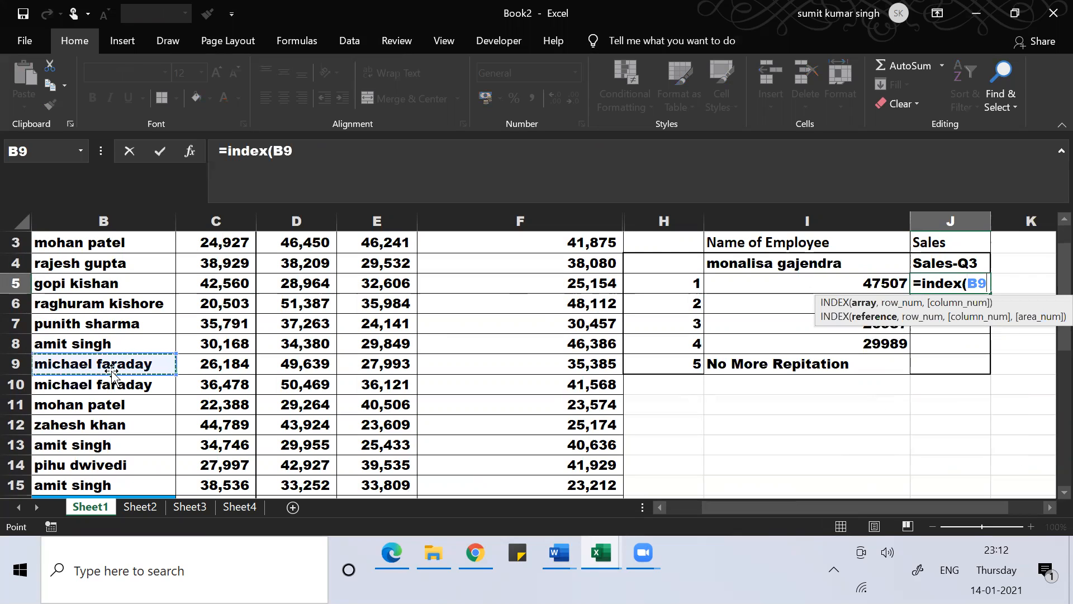
{"action": "key", "text": "ctrl+Up"}
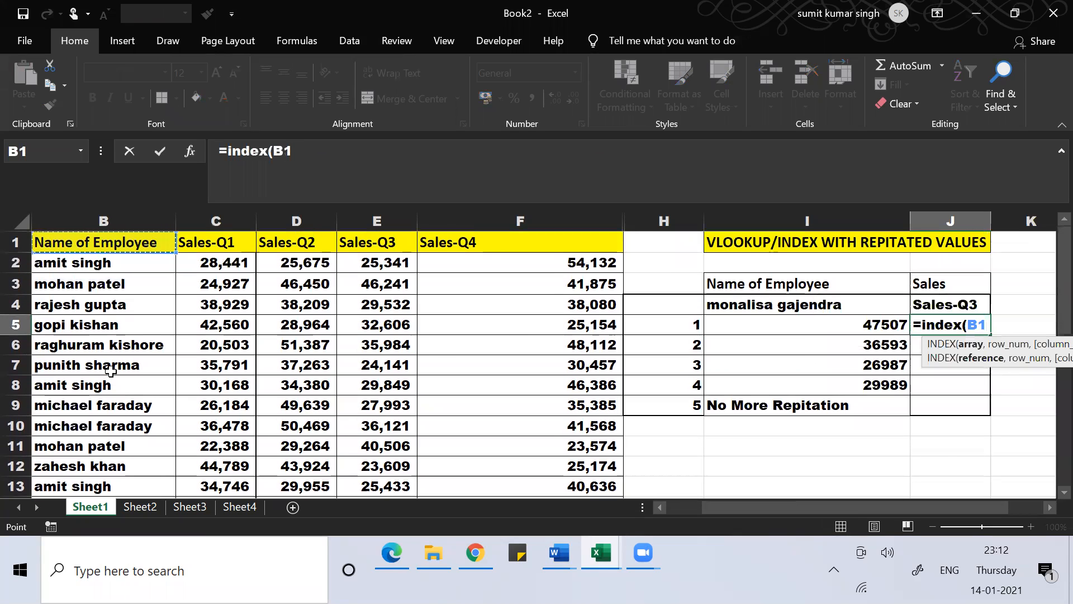
{"action": "key", "text": "ctrl+shift+Right"}
{"action": "key", "text": "ctrl+shift+Down"}
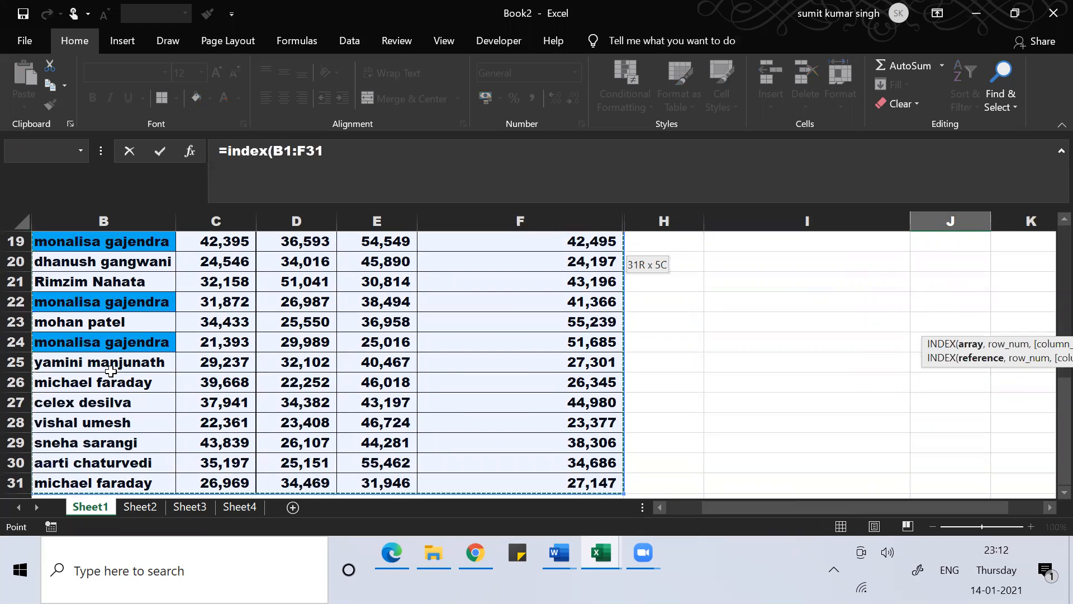
{"action": "left_click", "coordinate": [282, 158]}
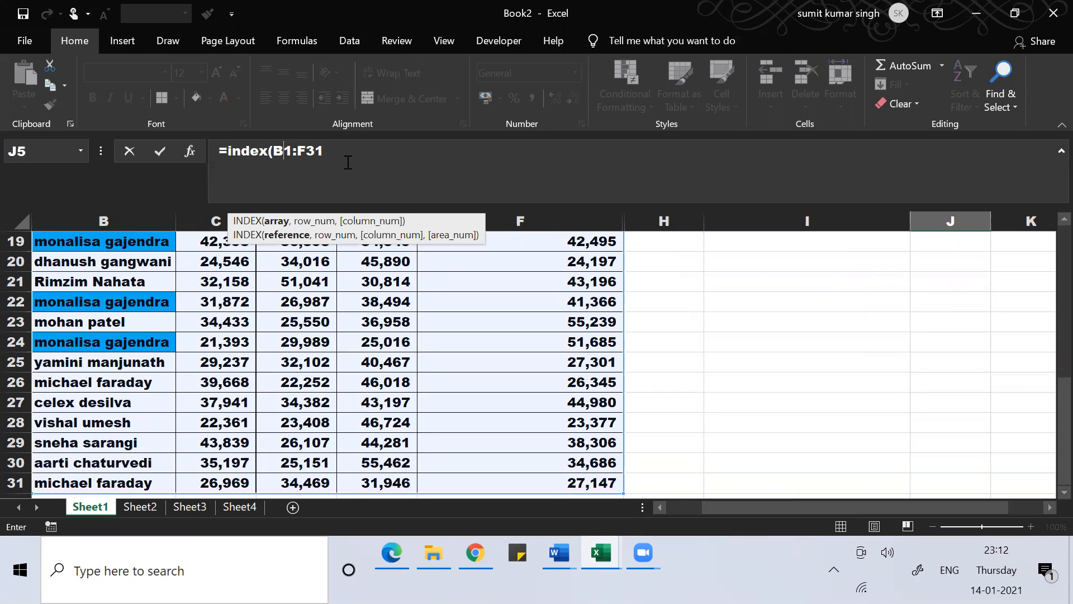
{"action": "key", "text": "F4"}
{"action": "key", "text": "Right"}
{"action": "key", "text": "Right"}
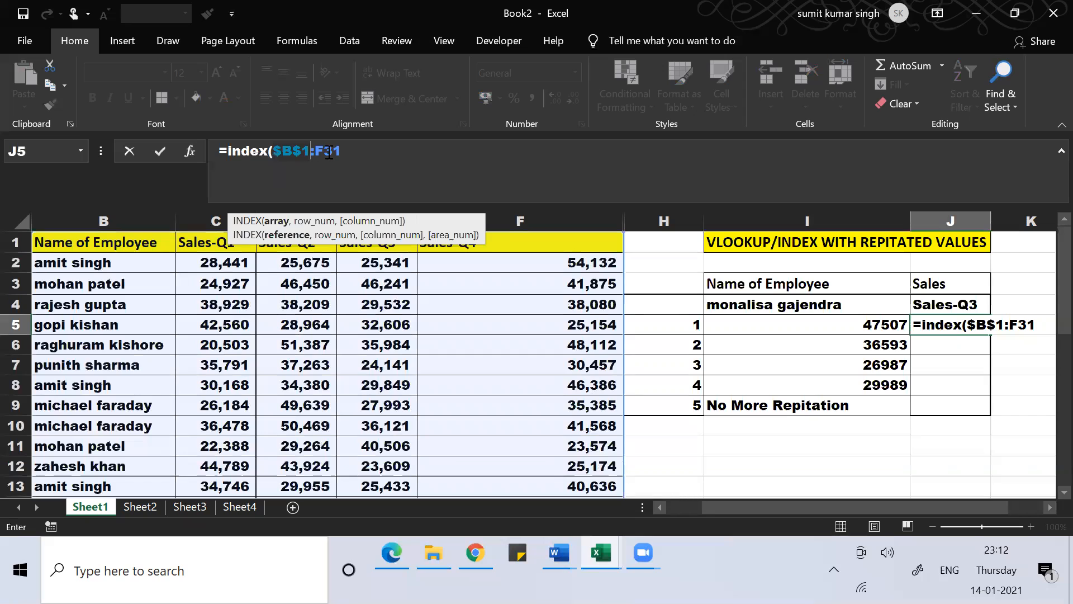
{"action": "key", "text": "F4"}
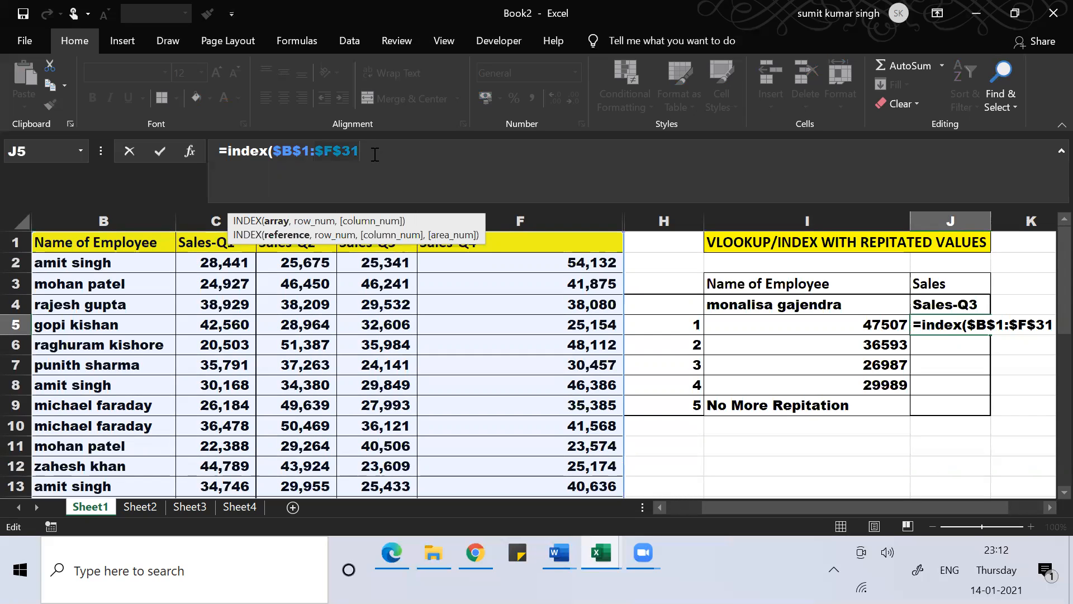
{"action": "key", "text": "BackSpace"}
{"action": "key", "text": "BackSpace"}
{"action": "key", "text": "BackSpace"}
{"action": "key", "text": "BackSpace"}
{"action": "key", "text": "BackSpace"}
{"action": "type", "text": ","}
{"action": "key", "text": "BackSpace"}
{"action": "key", "text": "BackSpace"}
{"action": "key", "text": "BackSpace"}
{"action": "key", "text": "BackSpace"}
{"action": "key", "text": "BackSpace"}
{"action": "key", "text": "BackSpace"}
{"action": "key", "text": "BackSpace"}
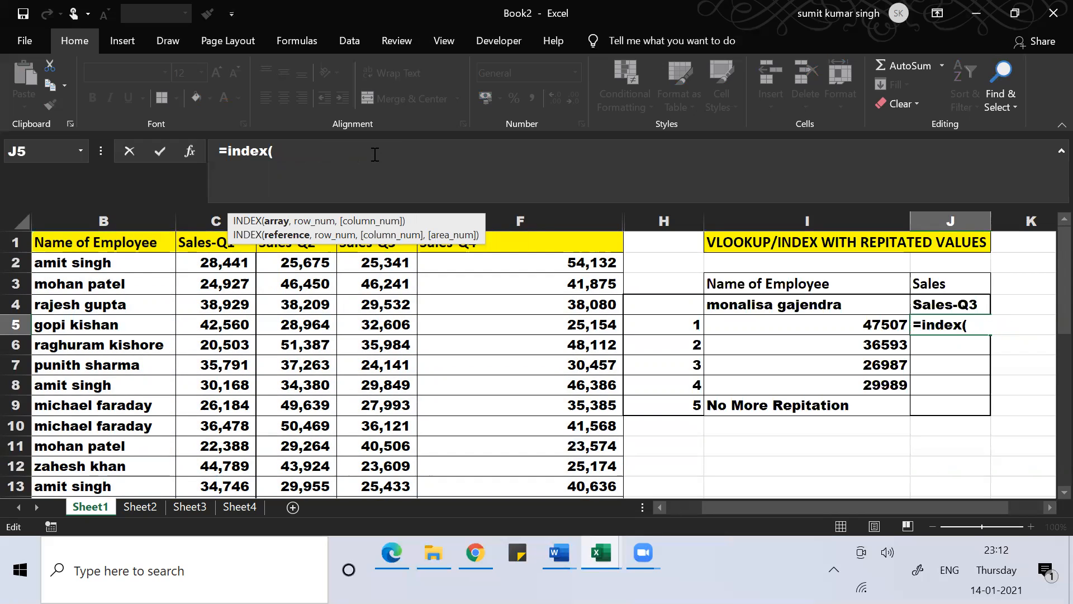
Set the INDEX array to the whole employee sales table, including headers, as the absolute range $B$1:$F$31
{"action": "left_click", "coordinate": [107, 242]}
{"action": "key", "text": "ctrl+shift+Right"}
{"action": "key", "text": "ctrl+shift+Down"}
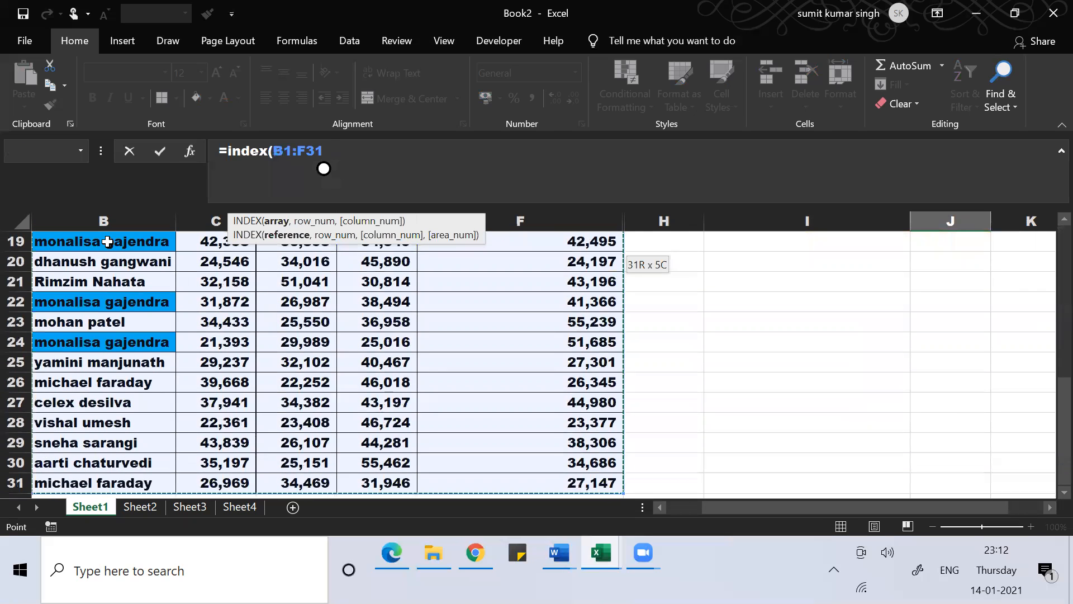
{"action": "type", "text": ","}
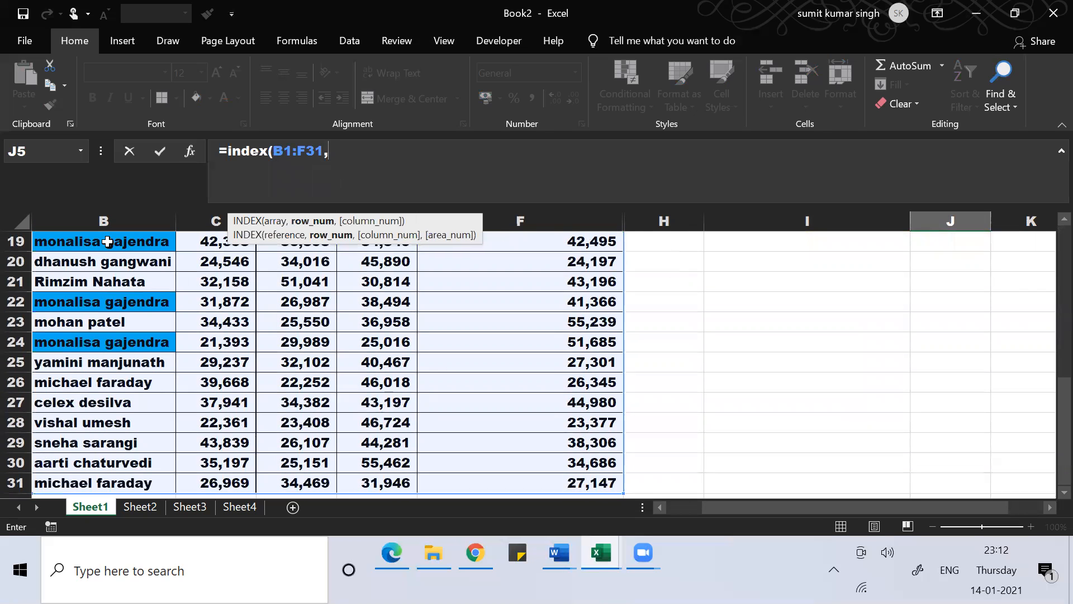
{"action": "left_click", "coordinate": [285, 152]}
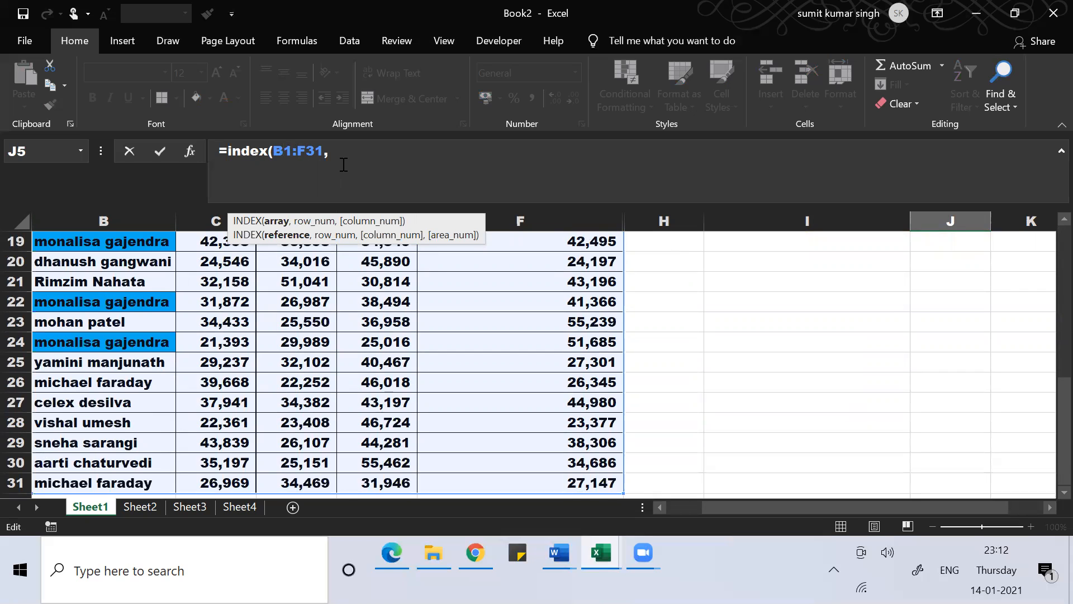
{"action": "key", "text": "F4"}
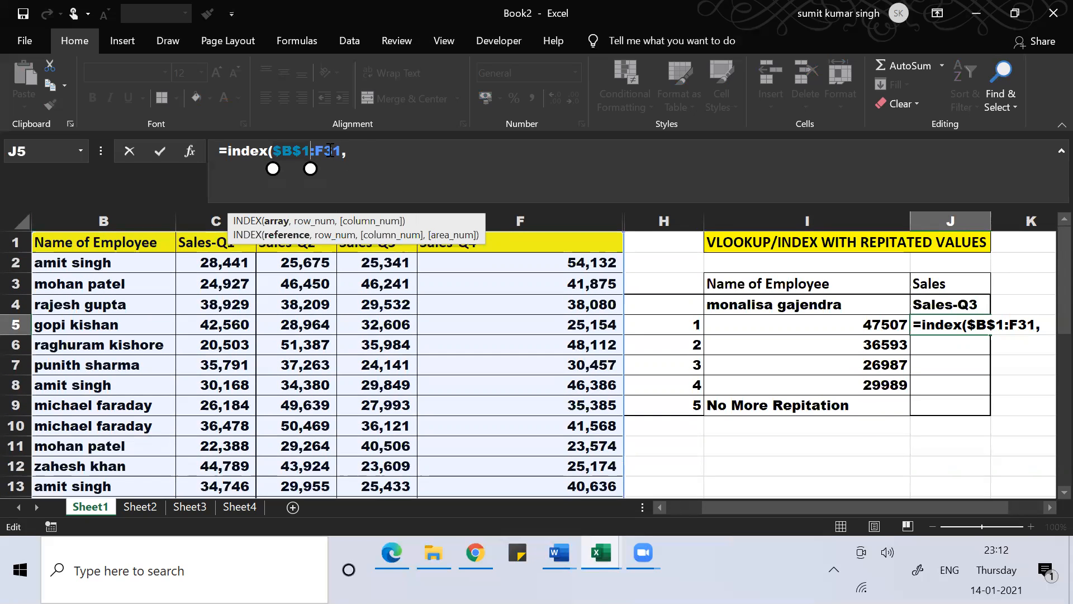
{"action": "left_click", "coordinate": [331, 150]}
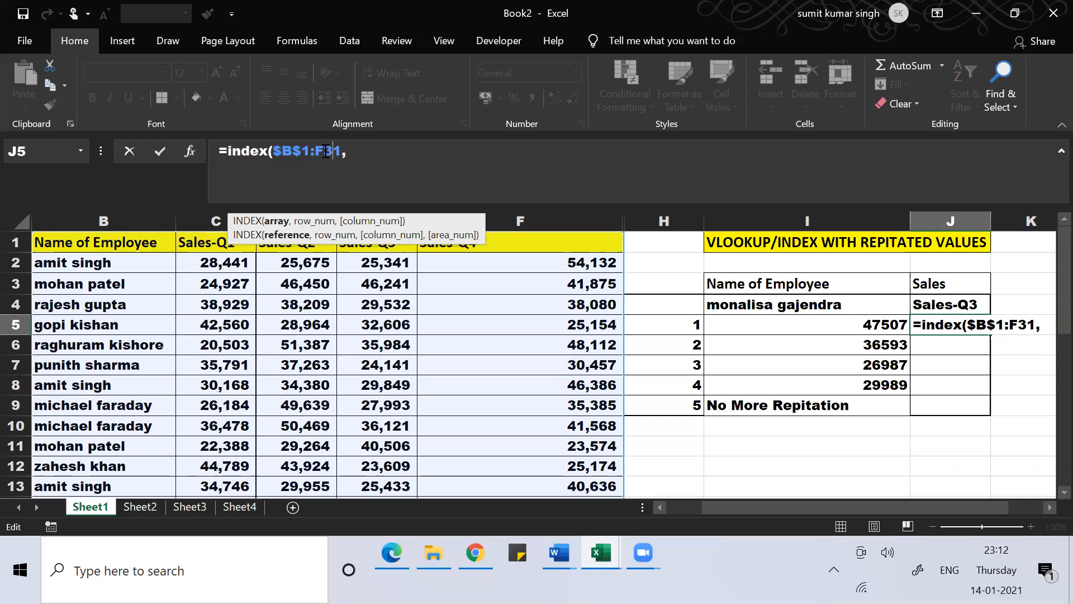
{"action": "key", "text": "F4"}
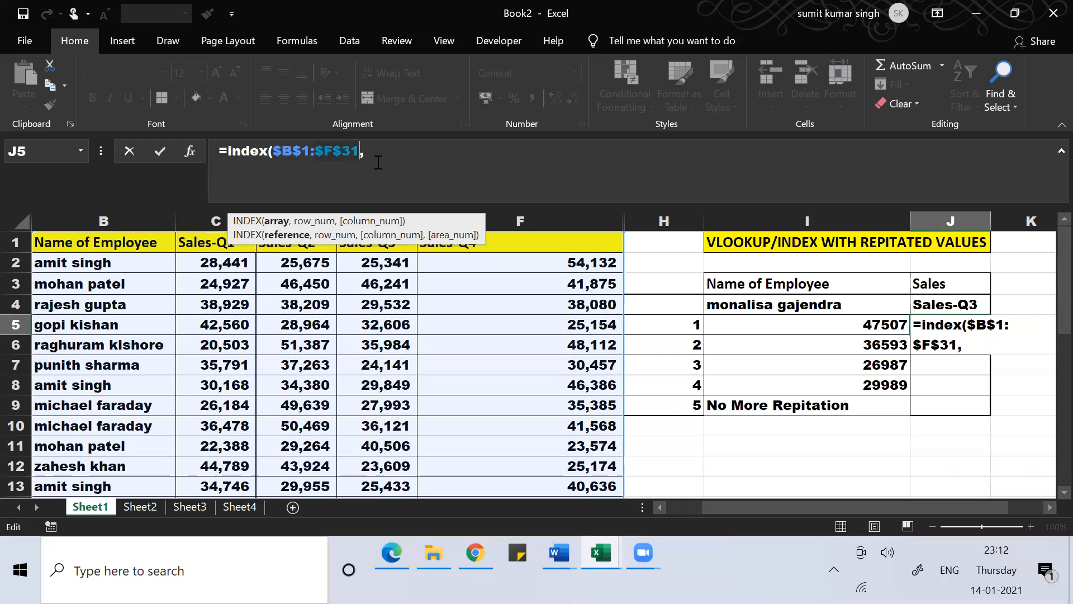
Nest a MATCH as the INDEX row number, with the employee name cell as the absolute lookup value $I$4
{"action": "left_click", "coordinate": [392, 152]}
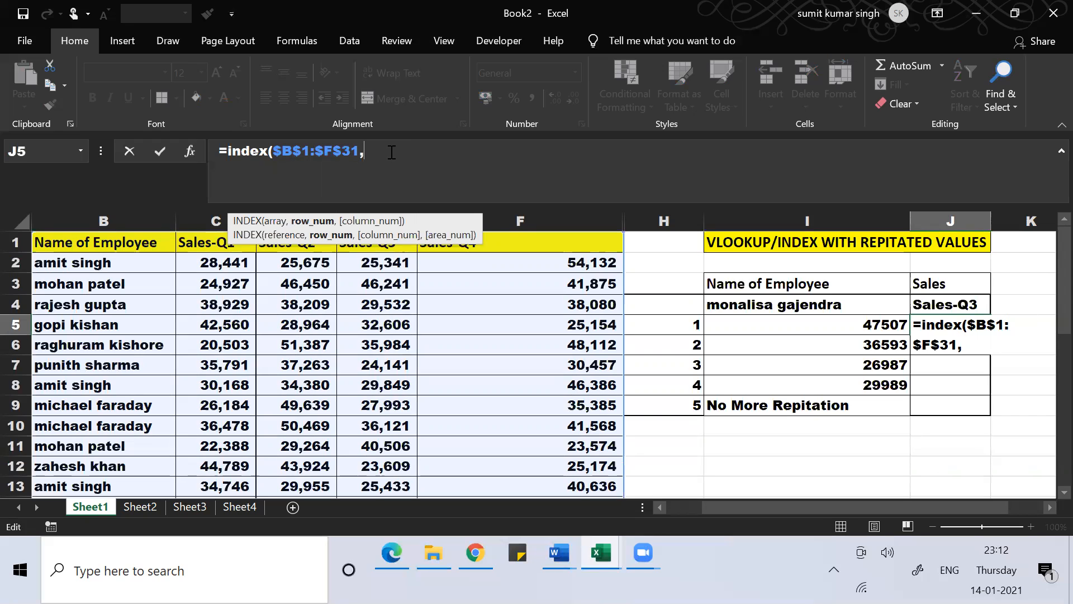
{"action": "type", "text": "match("}
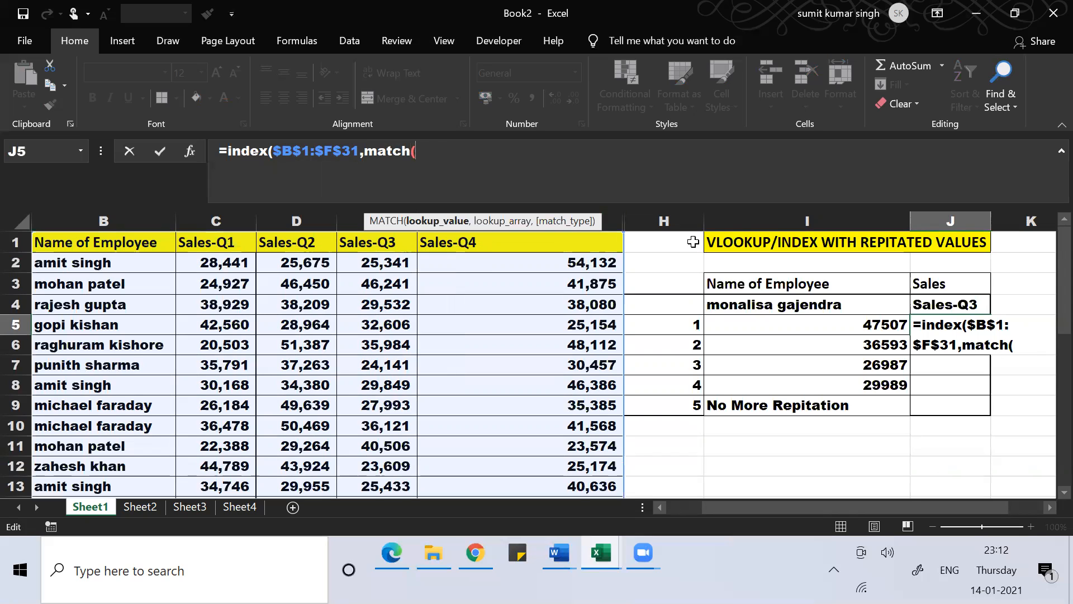
{"action": "left_click", "coordinate": [742, 304]}
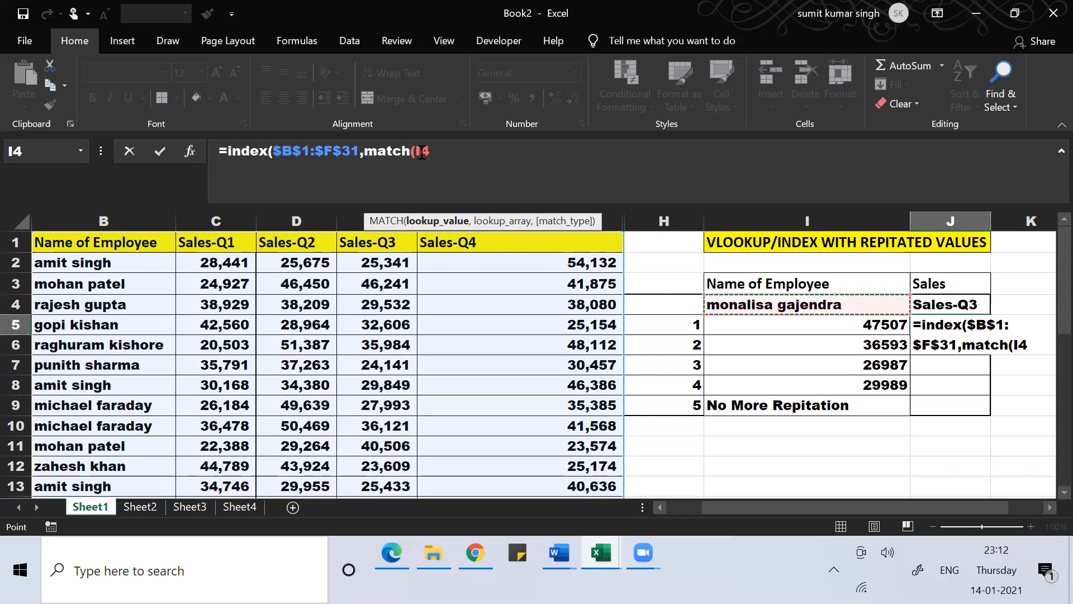
{"action": "left_click", "coordinate": [441, 155]}
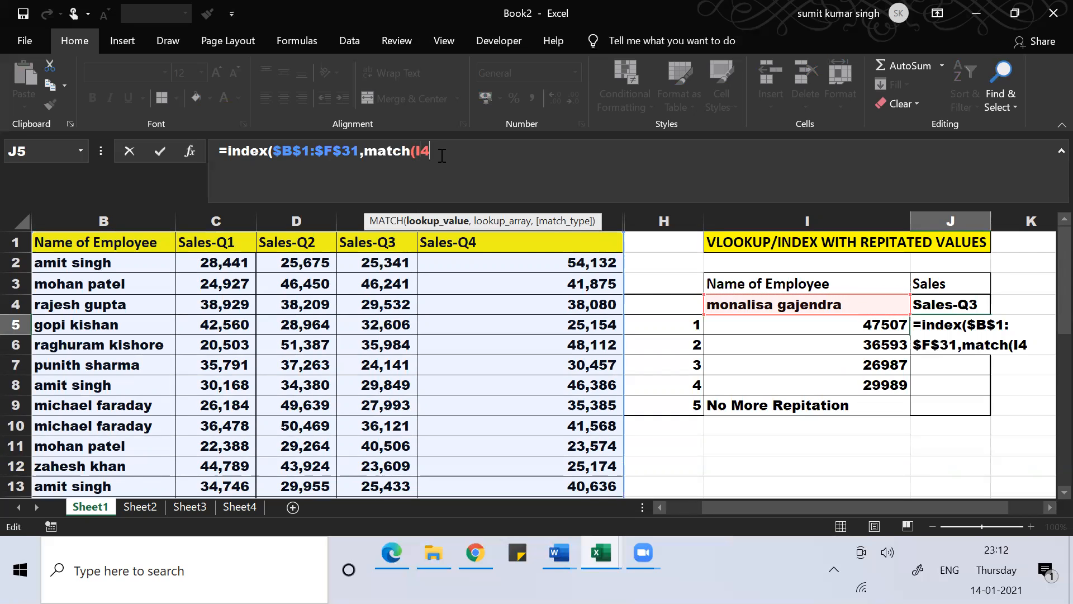
{"action": "type", "text": ","}
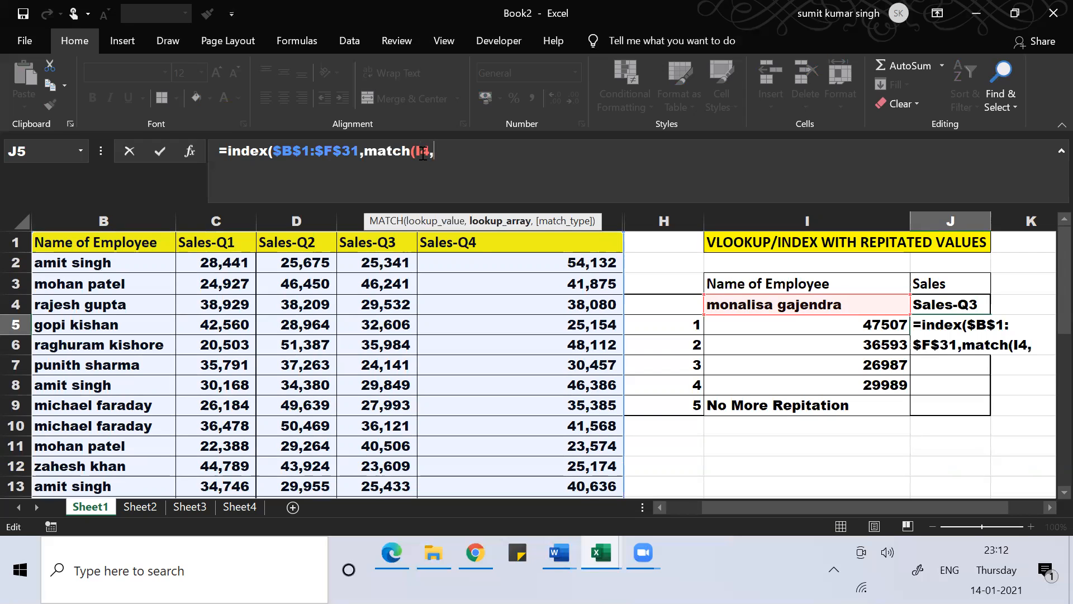
{"action": "left_click", "coordinate": [423, 154]}
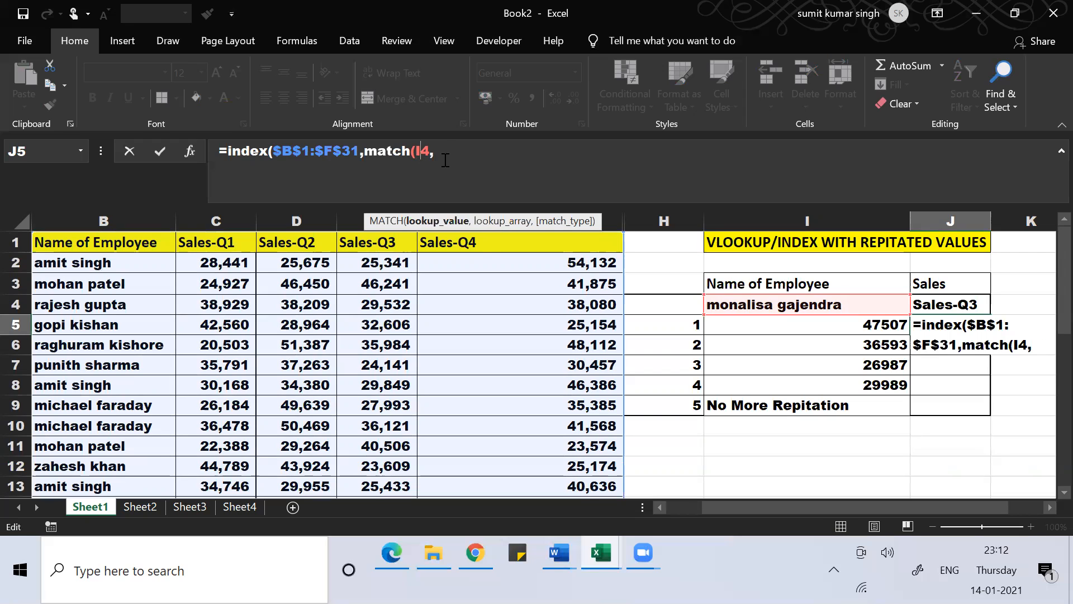
{"action": "key", "text": "F4"}
{"action": "left_click", "coordinate": [471, 151]}
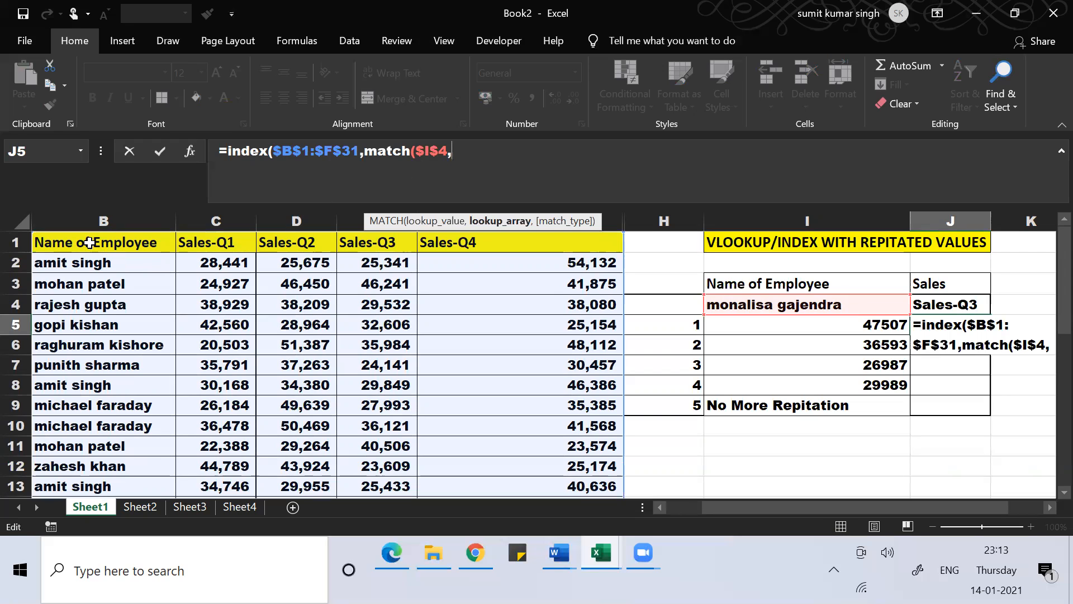
Complete the row MATCH with the Name of Employee column $B$1:$B$31 as lookup array and match type 0
{"action": "left_click", "coordinate": [89, 242]}
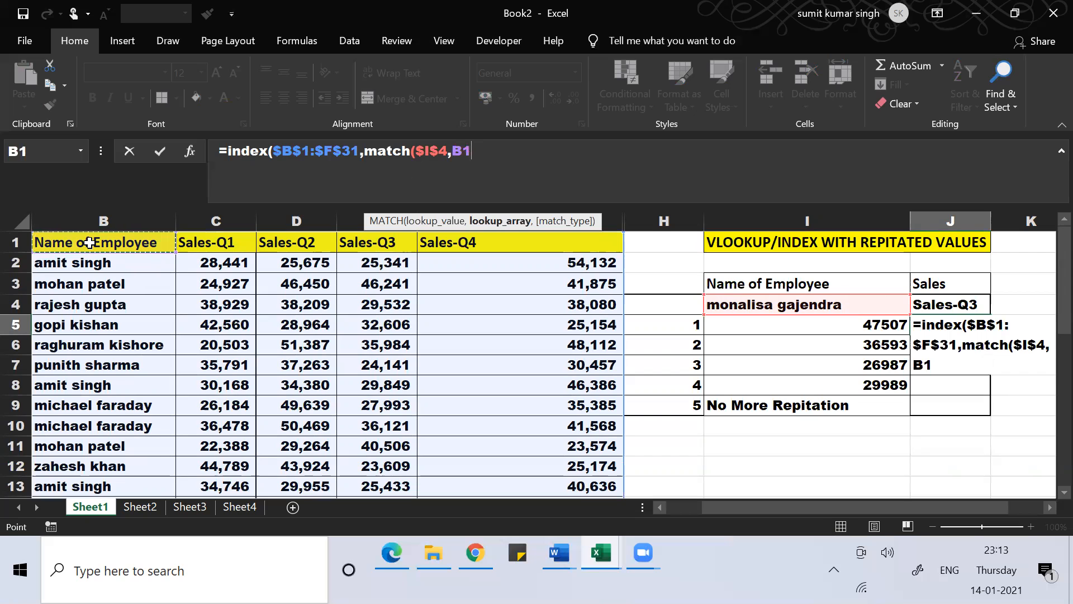
{"action": "key", "text": "ctrl+shift+Down"}
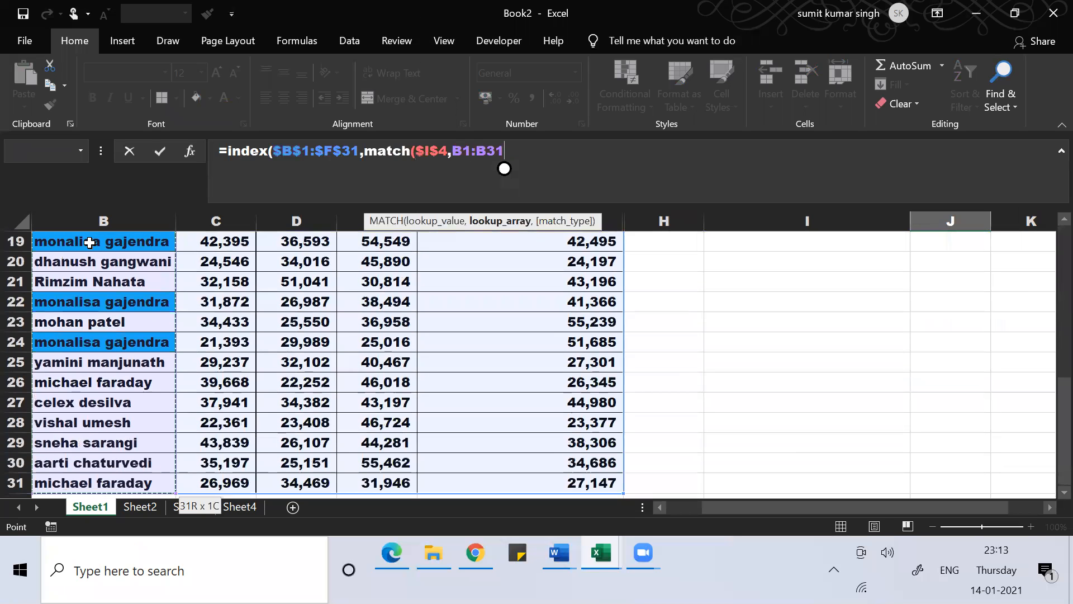
{"action": "left_click", "coordinate": [473, 164]}
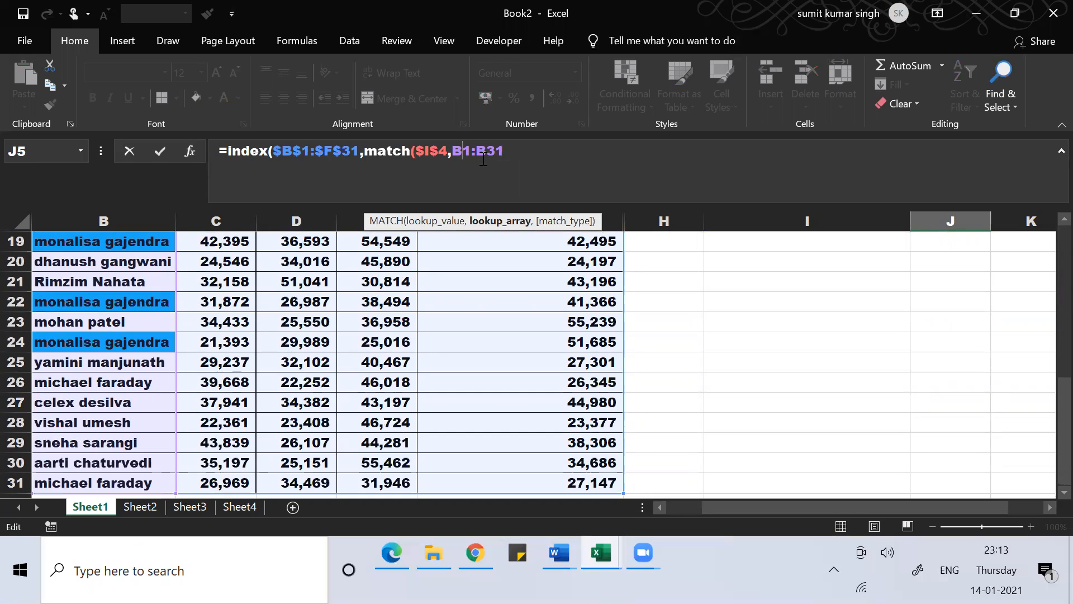
{"action": "key", "text": "F4"}
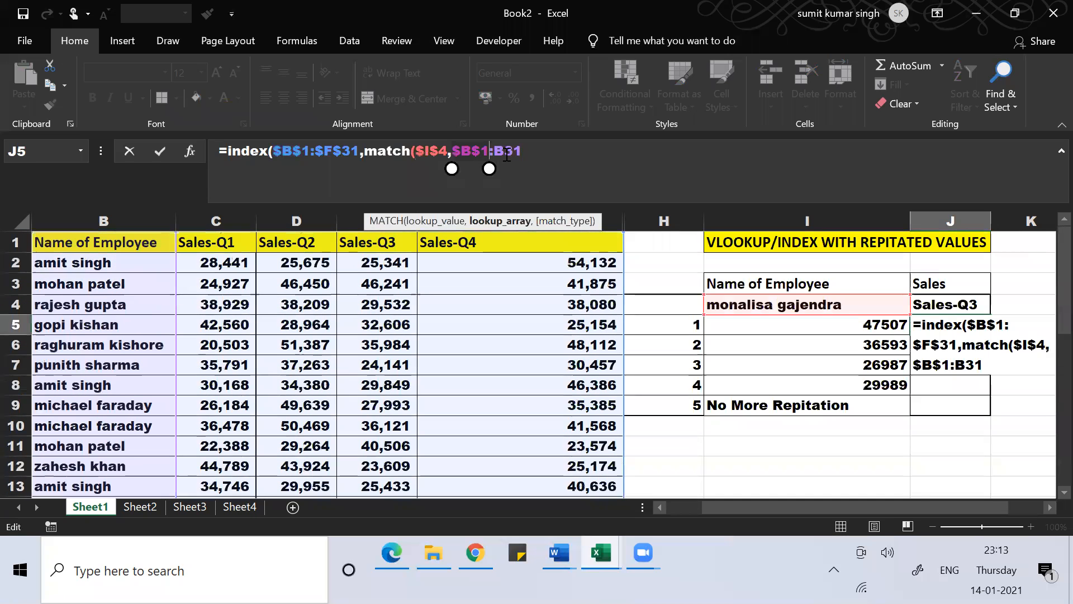
{"action": "key", "text": "F4"}
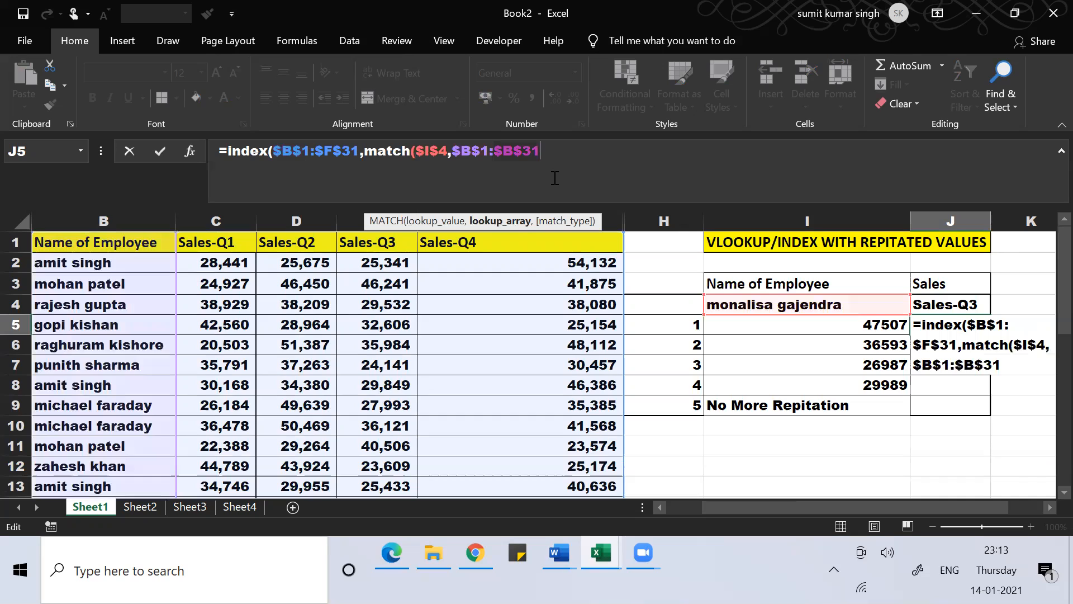
{"action": "left_click", "coordinate": [564, 155]}
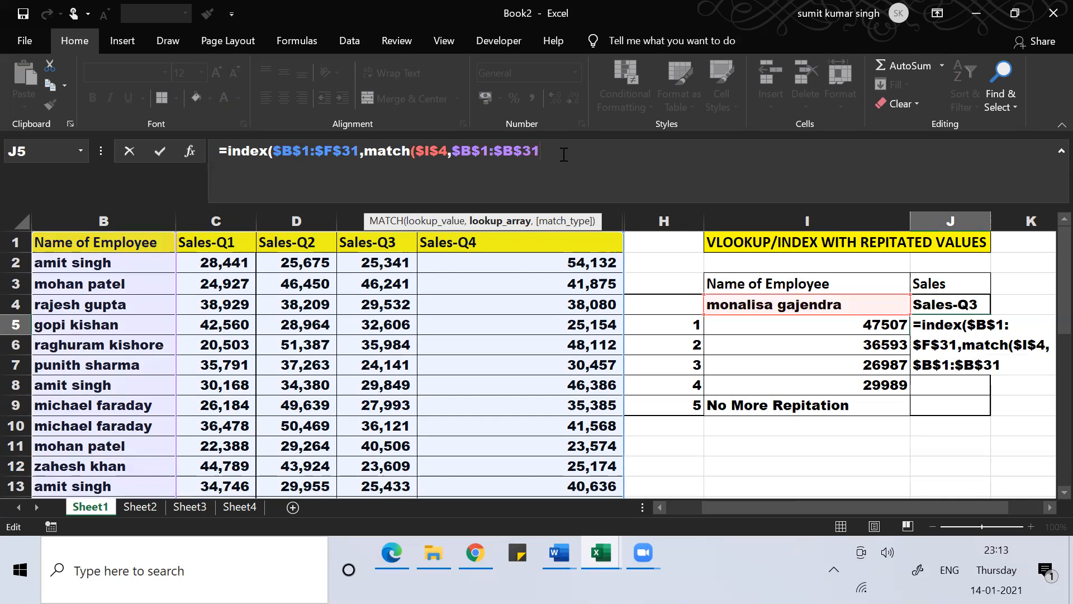
{"action": "type", "text": ",0"}
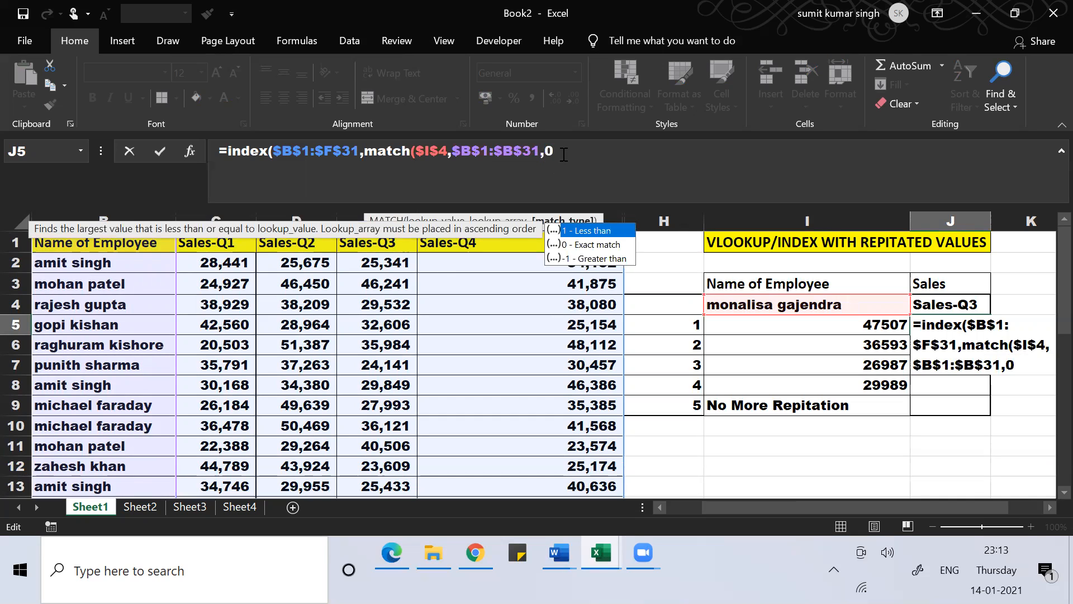
{"action": "type", "text": "),"}
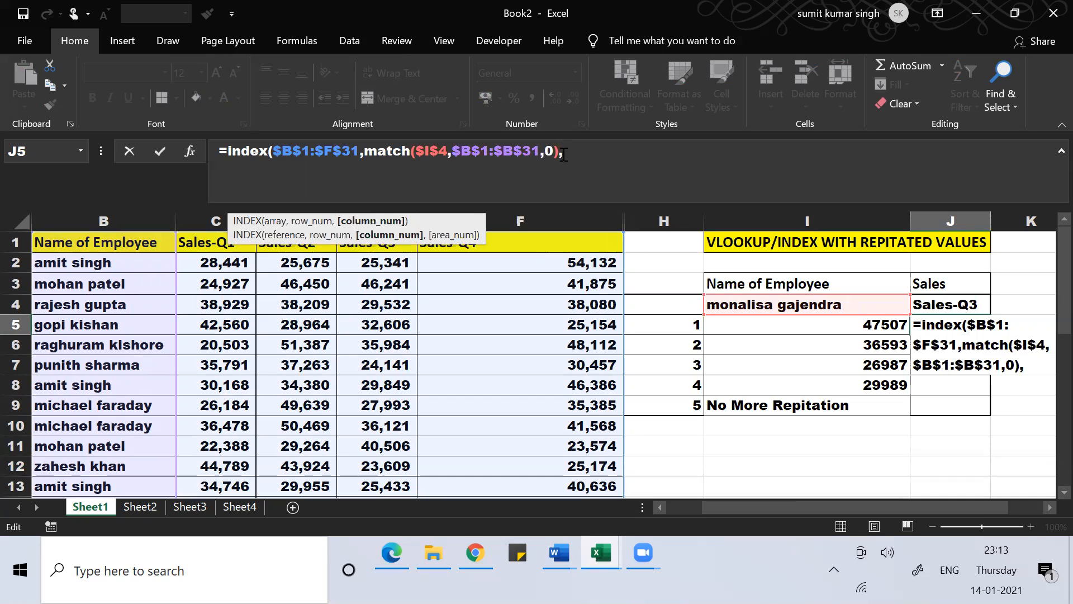
Nest a second MATCH as the INDEX column number, with the Sales-Q3 heading cell as the absolute lookup value $J$4
{"action": "type", "text": "match("}
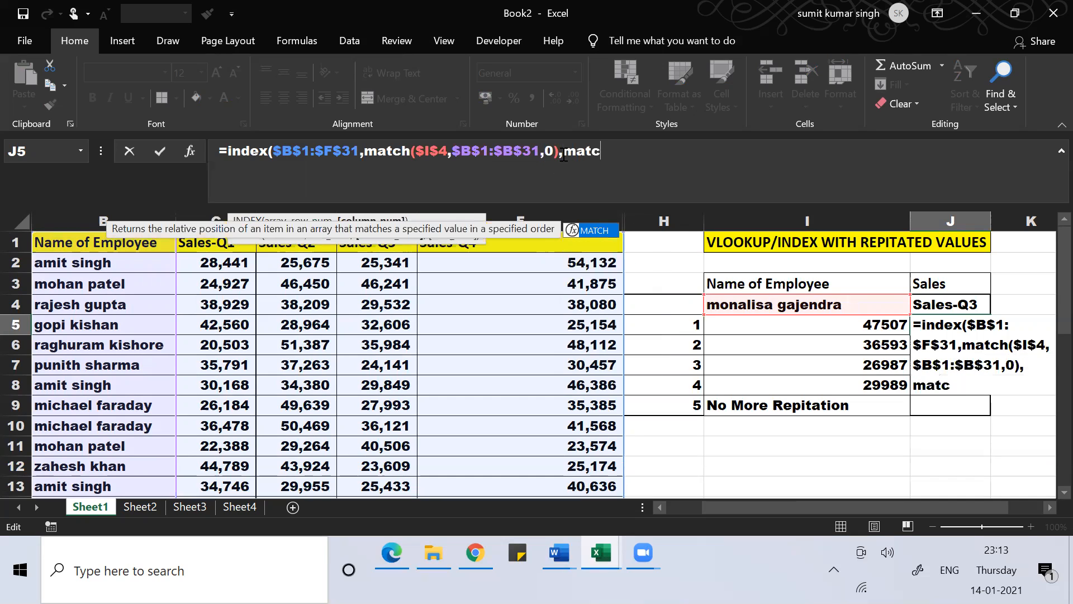
{"action": "left_click", "coordinate": [952, 305]}
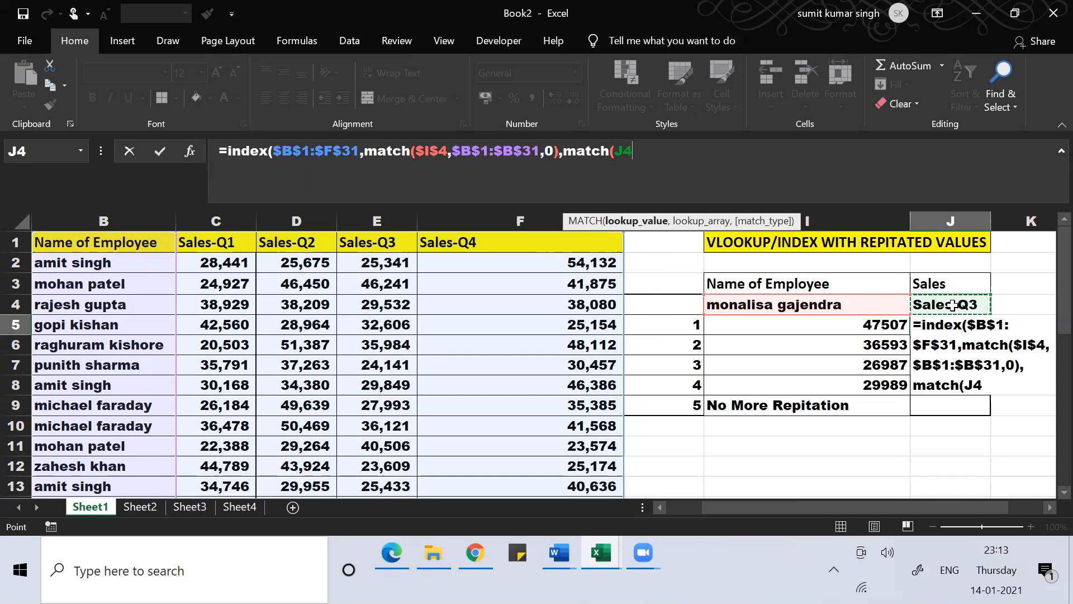
{"action": "type", "text": ","}
{"action": "key", "text": "Left"}
{"action": "key", "text": "Left"}
{"action": "key", "text": "Left"}
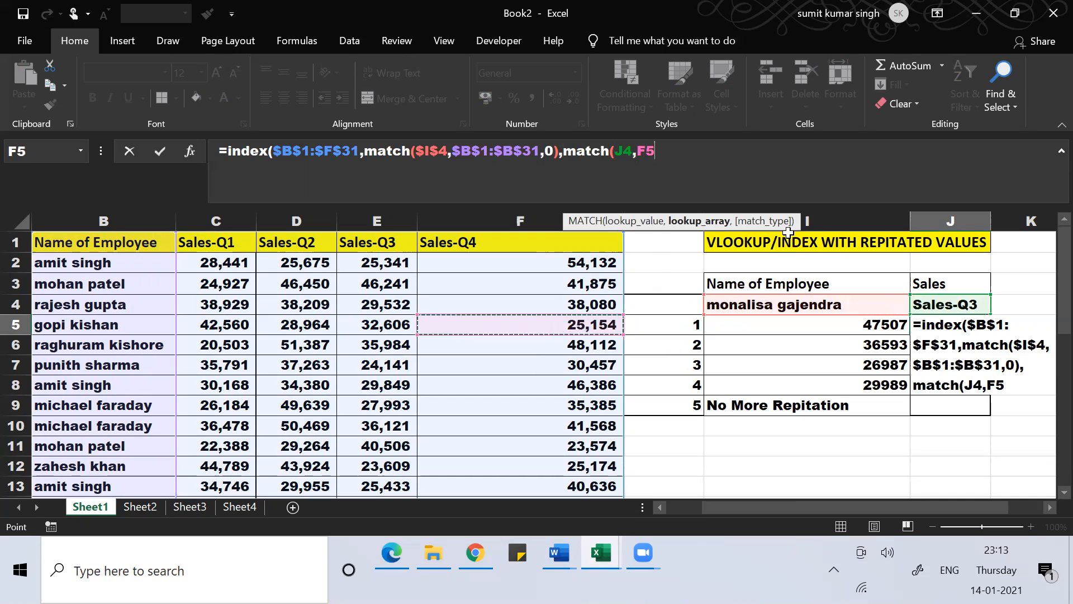
{"action": "left_click", "coordinate": [628, 147]}
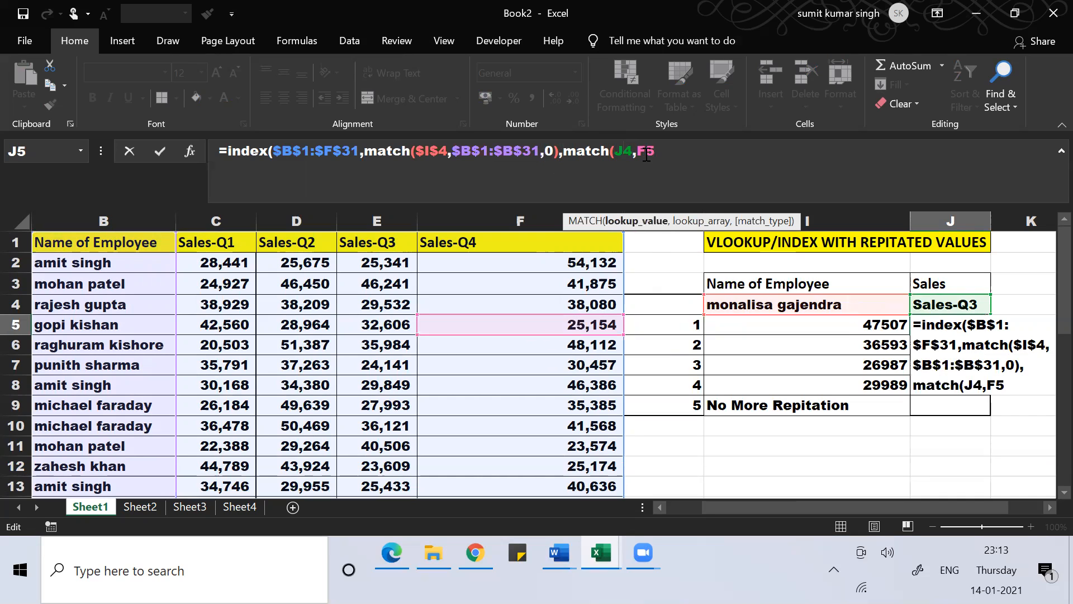
{"action": "key", "text": "F4"}
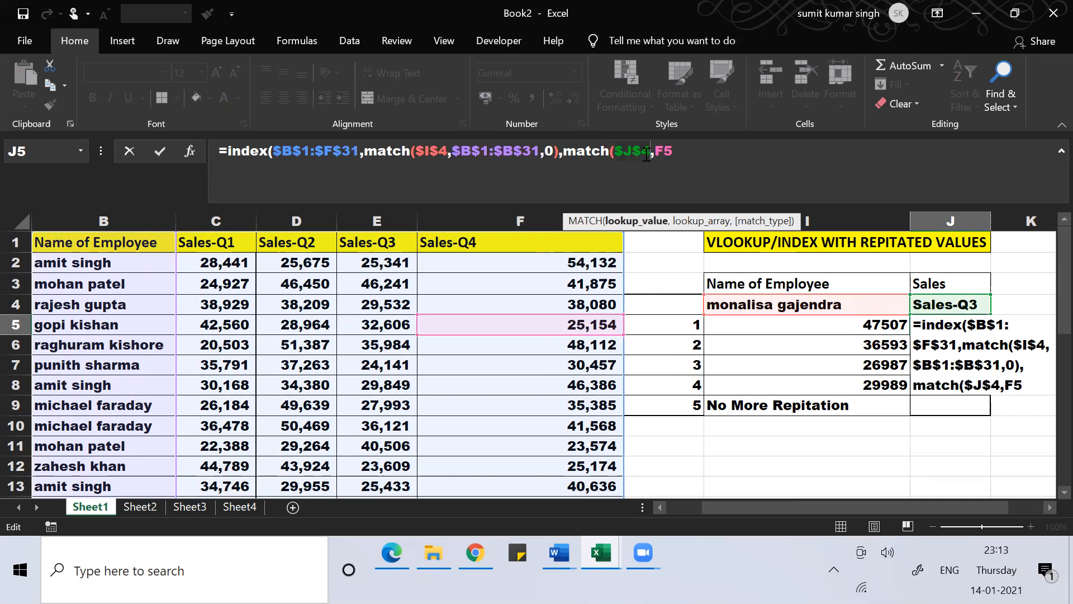
{"action": "left_click", "coordinate": [692, 157]}
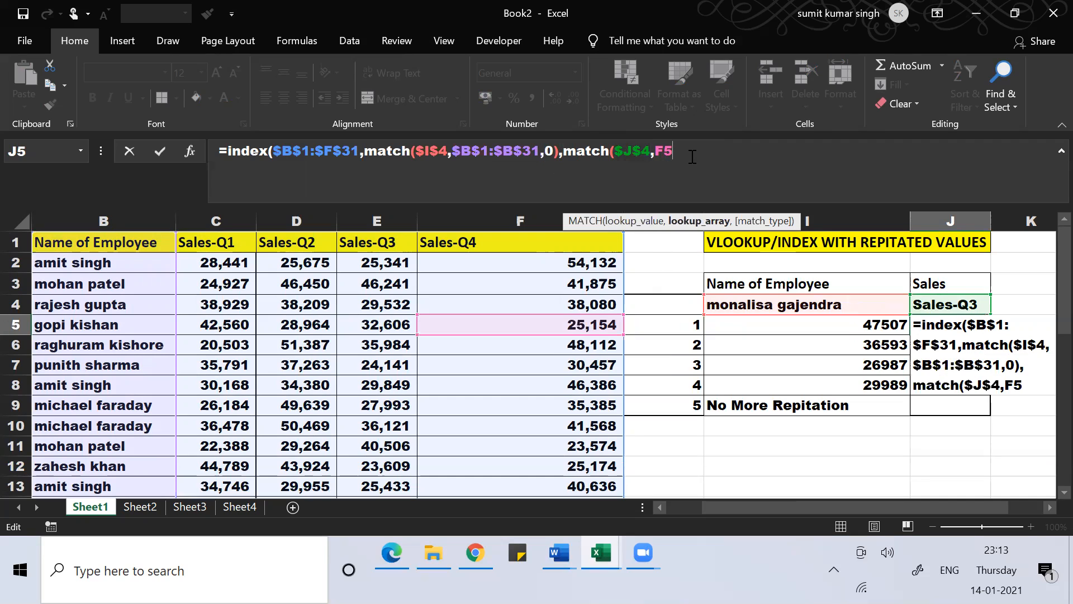
{"action": "key", "text": "BackSpace"}
{"action": "key", "text": "BackSpace"}
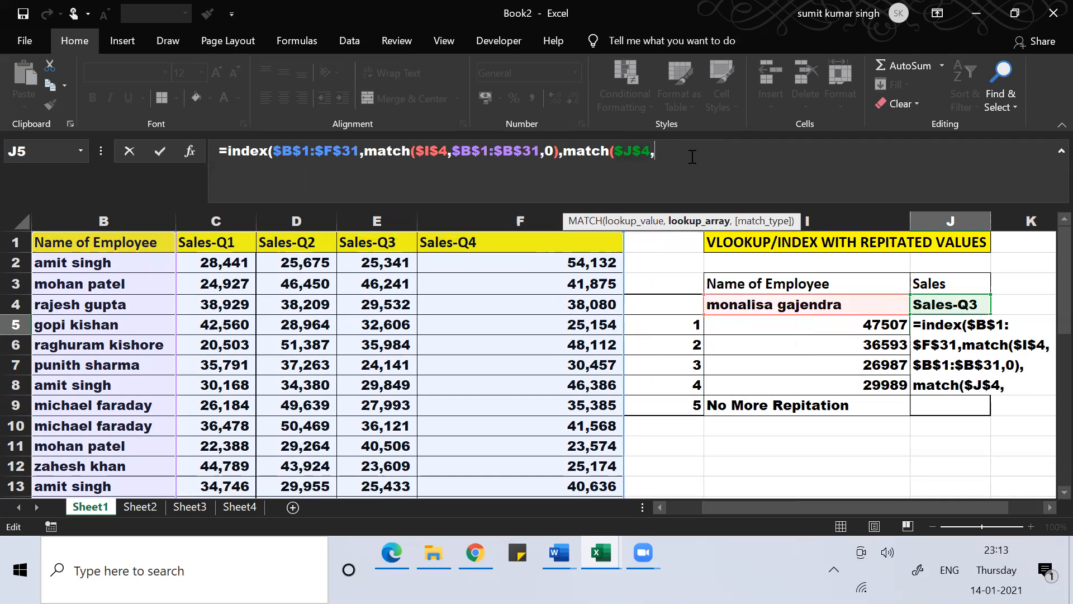
Complete the column MATCH with the header row $B$1:$F$1 as lookup array and match type 0, and close the INDEX function
{"action": "left_click", "coordinate": [125, 247]}
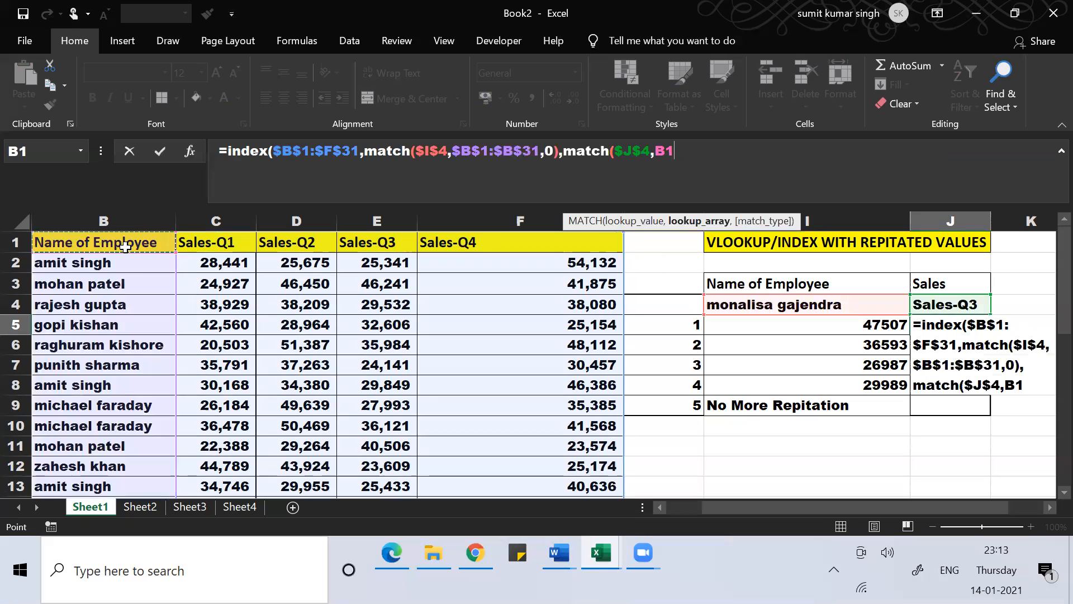
{"action": "key", "text": "ctrl+shift+Right"}
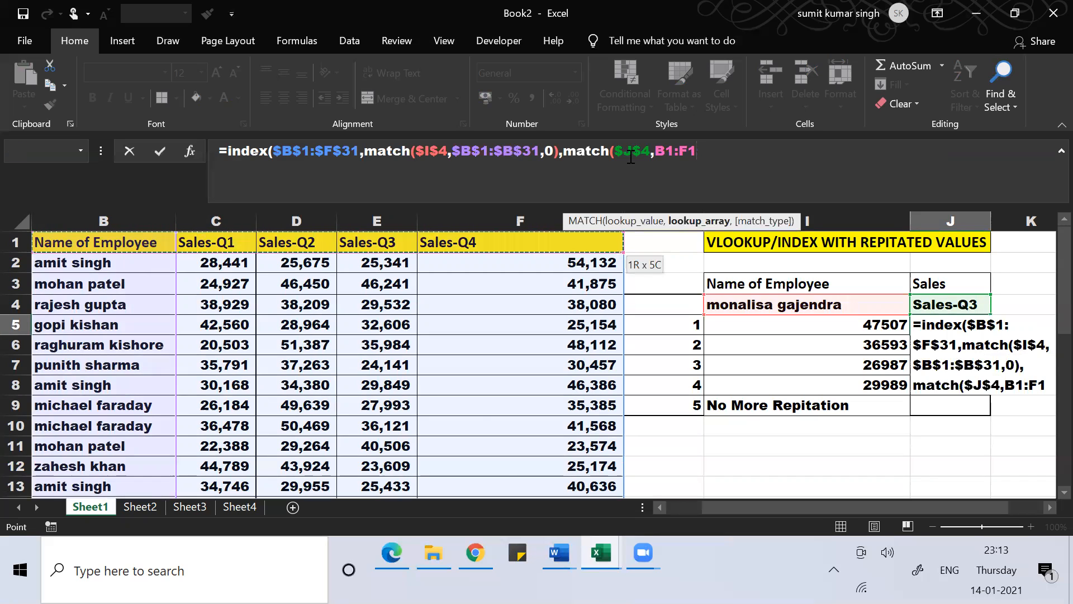
{"action": "left_click", "coordinate": [669, 152]}
{"action": "key", "text": "F4"}
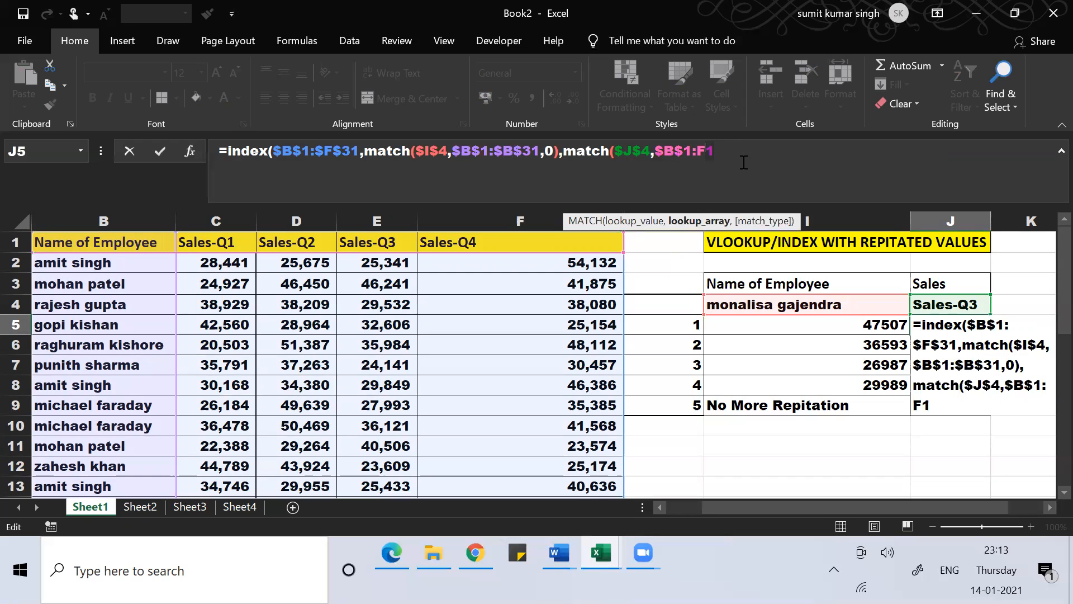
{"action": "key", "text": "F4"}
{"action": "type", "text": ",0)"}
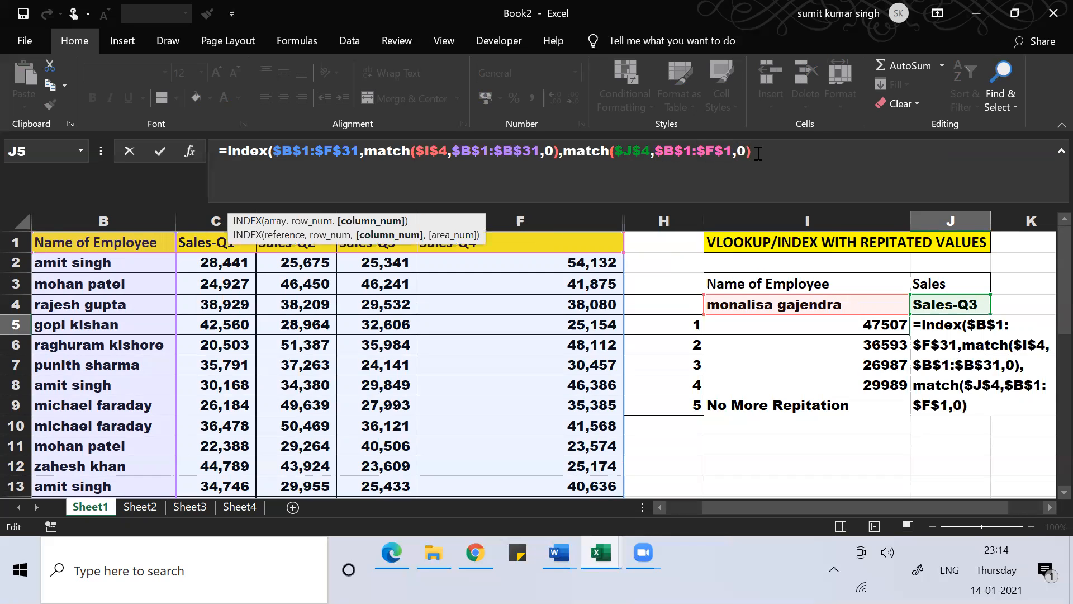
{"action": "type", "text": ")"}
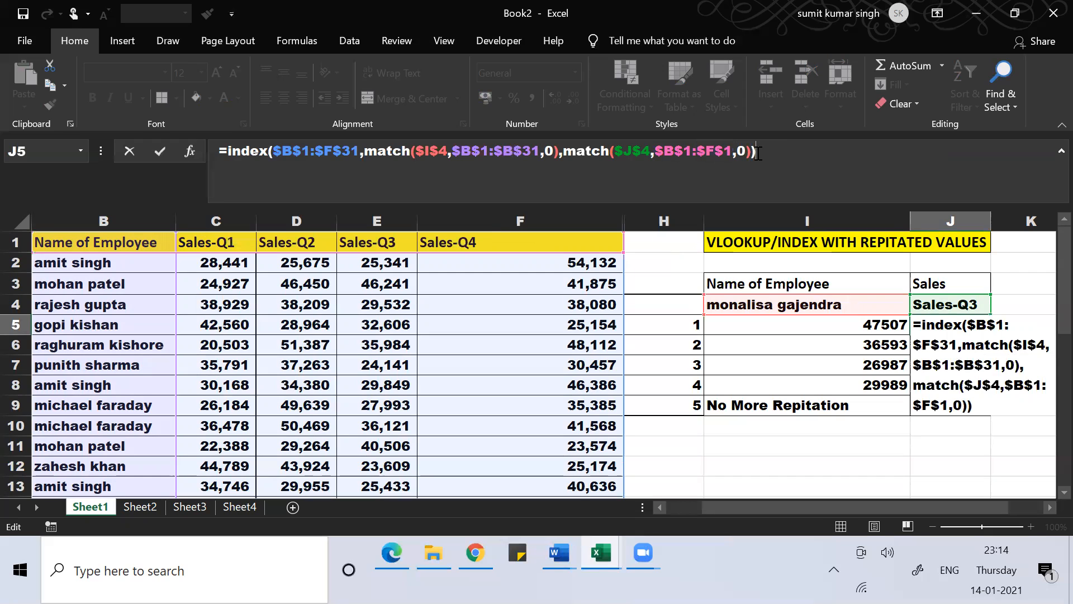
Enter IFERROR with its opening parenthesis at the start of the formula, in place of the INDEX function name
{"action": "left_click", "coordinate": [227, 151]}
{"action": "key", "text": "Delete"}
{"action": "key", "text": "Delete"}
{"action": "key", "text": "Delete"}
{"action": "key", "text": "Delete"}
{"action": "key", "text": "Delete"}
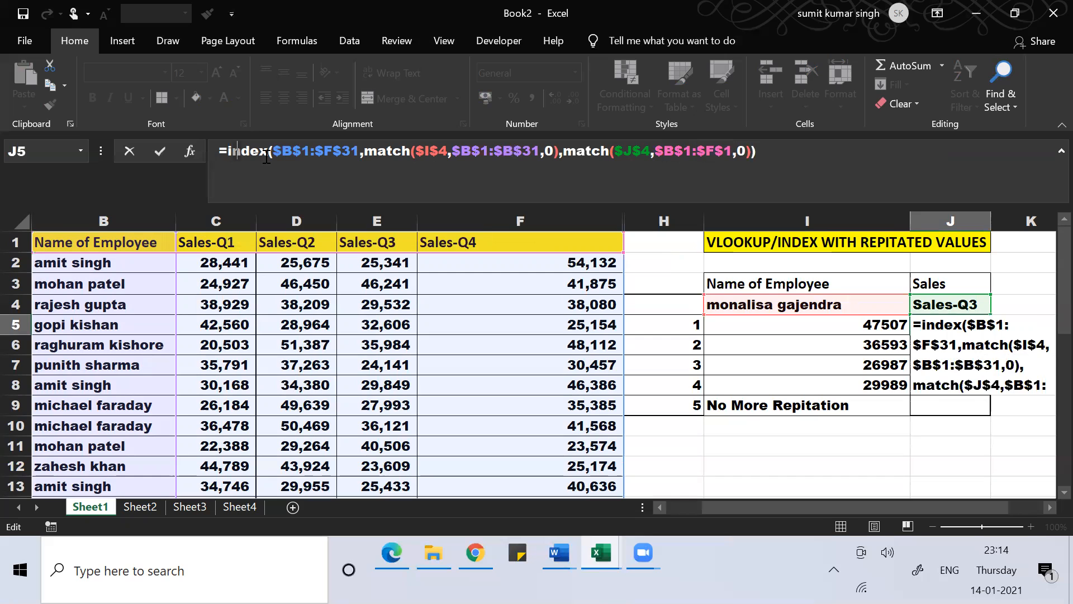
{"action": "type", "text": "iferr"}
{"action": "key", "text": "Delete"}
{"action": "key", "text": "Delete"}
{"action": "type", "text": "or"}
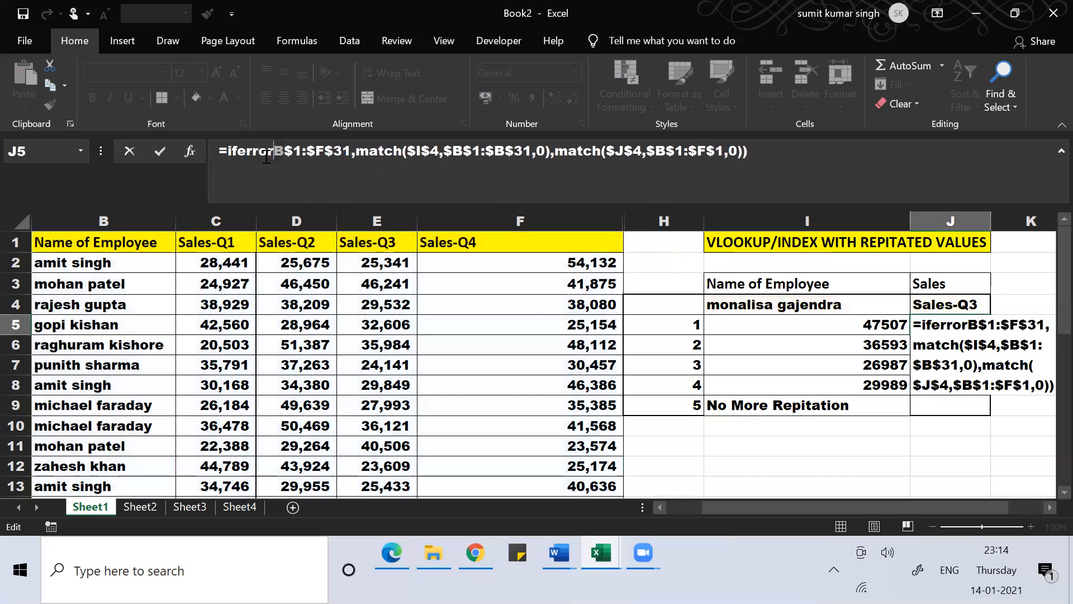
{"action": "key", "text": "Delete"}
{"action": "type", "text": "("}
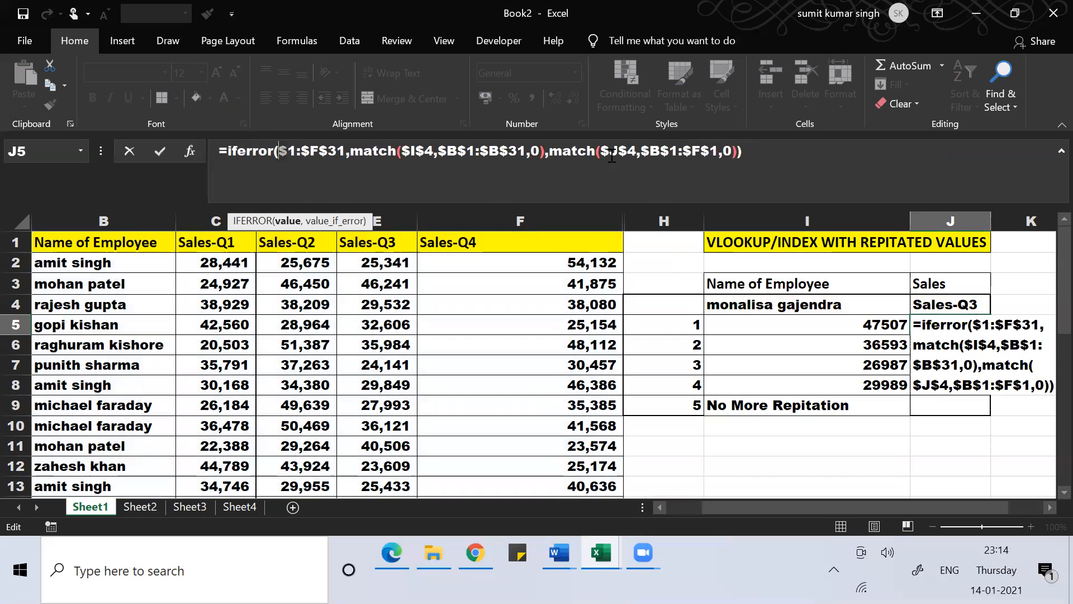
Set the IFERROR fallback value to "No More Repitation" and try to enter the formula
{"action": "left_click", "coordinate": [779, 150]}
{"action": "type", "text": ","}
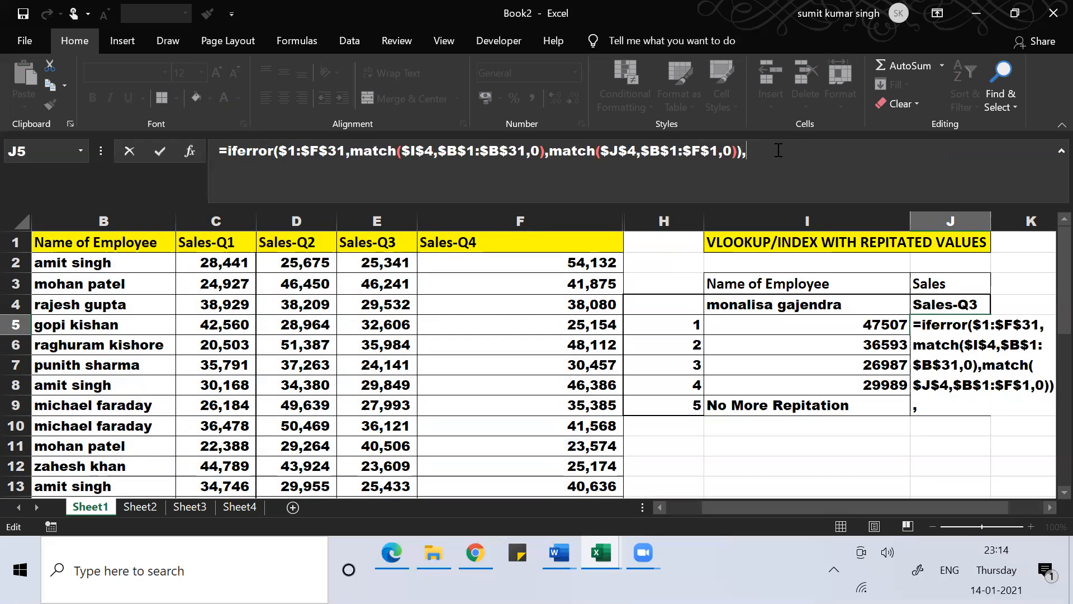
{"action": "type", "text": "\"No More Re"}
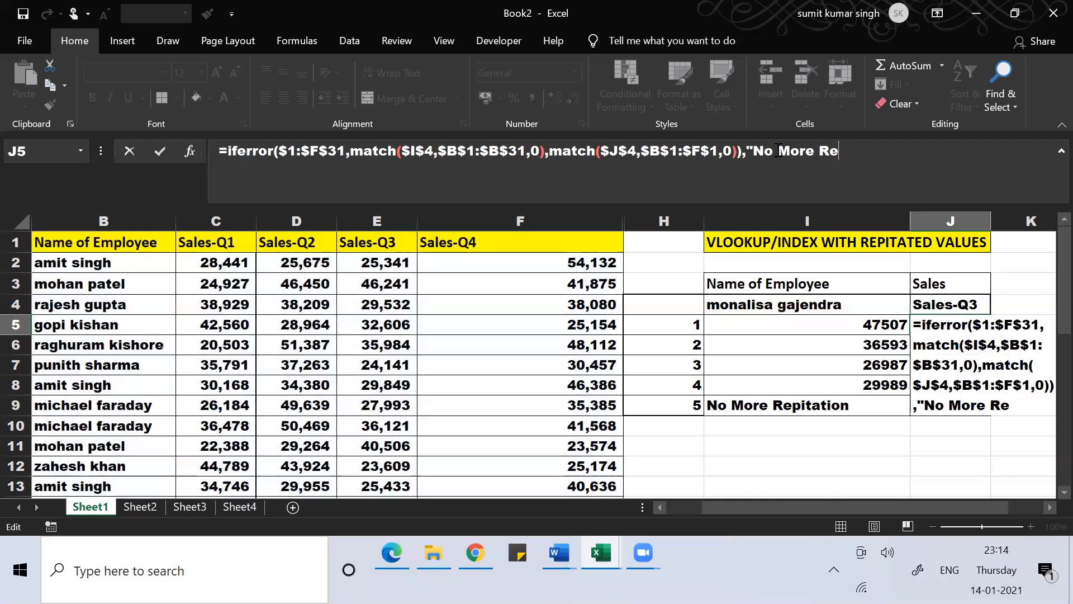
{"action": "type", "text": "pitat"}
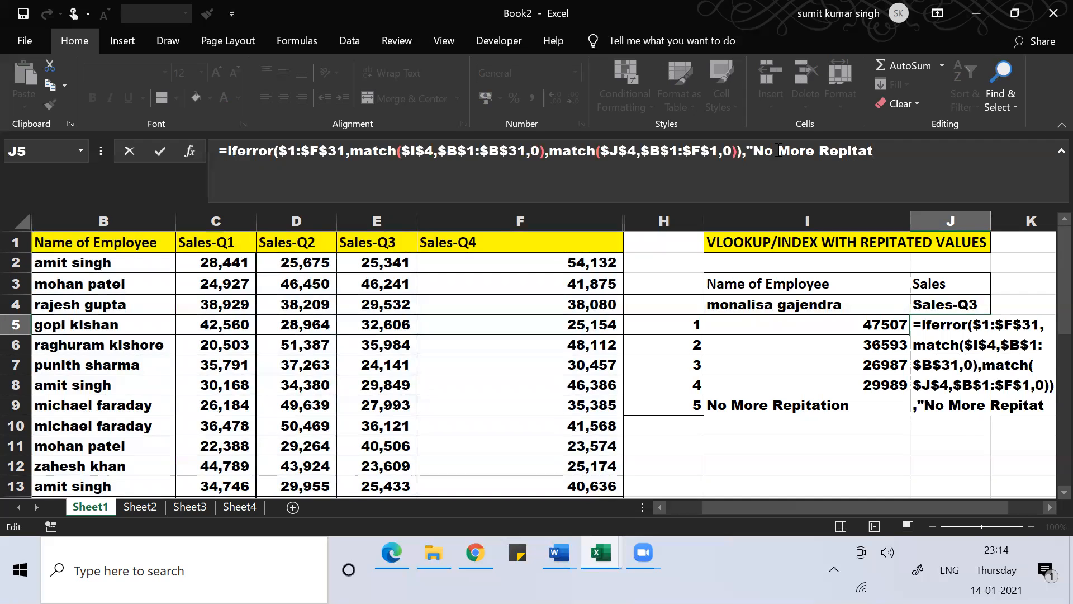
{"action": "type", "text": "ion\")"}
{"action": "key", "text": "Return"}
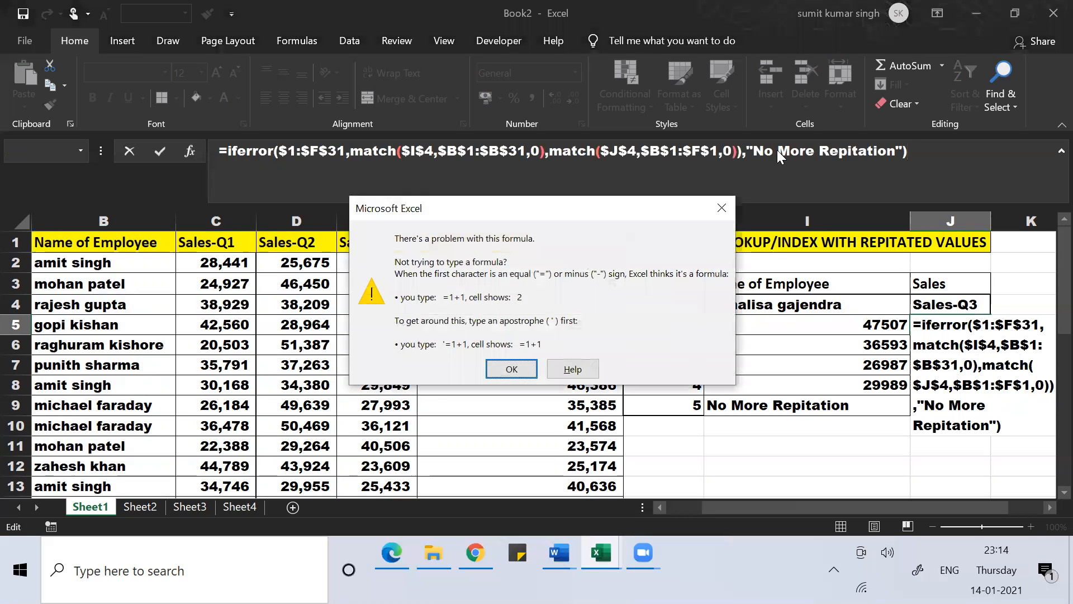
{"action": "key", "text": "Return"}
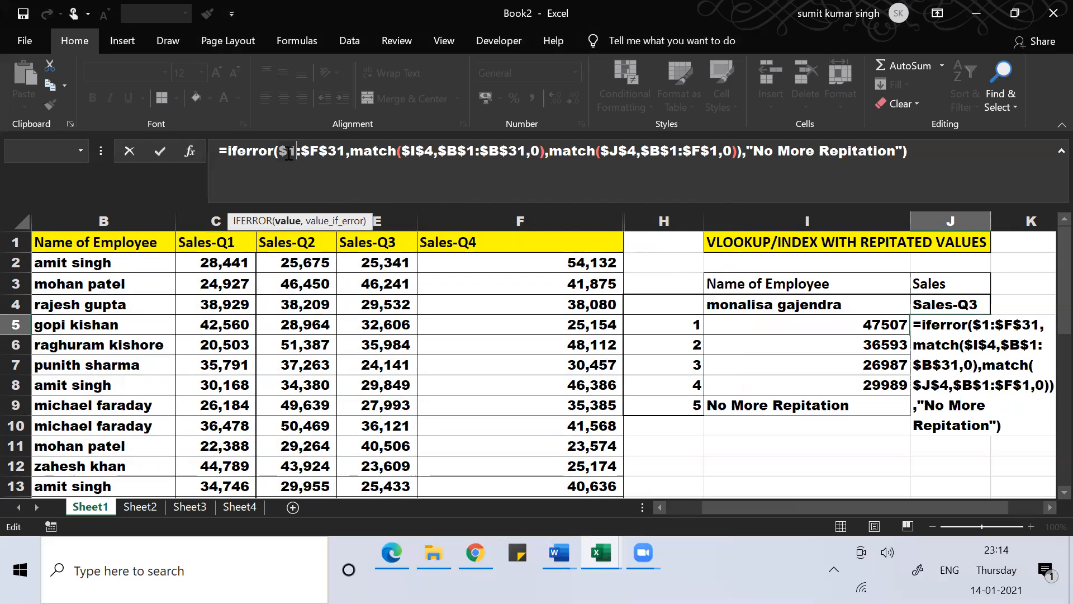
Insert the INDEX function with its opening parenthesis back inside IFERROR, before the array range, and try to enter the formula
{"action": "left_click", "coordinate": [359, 162]}
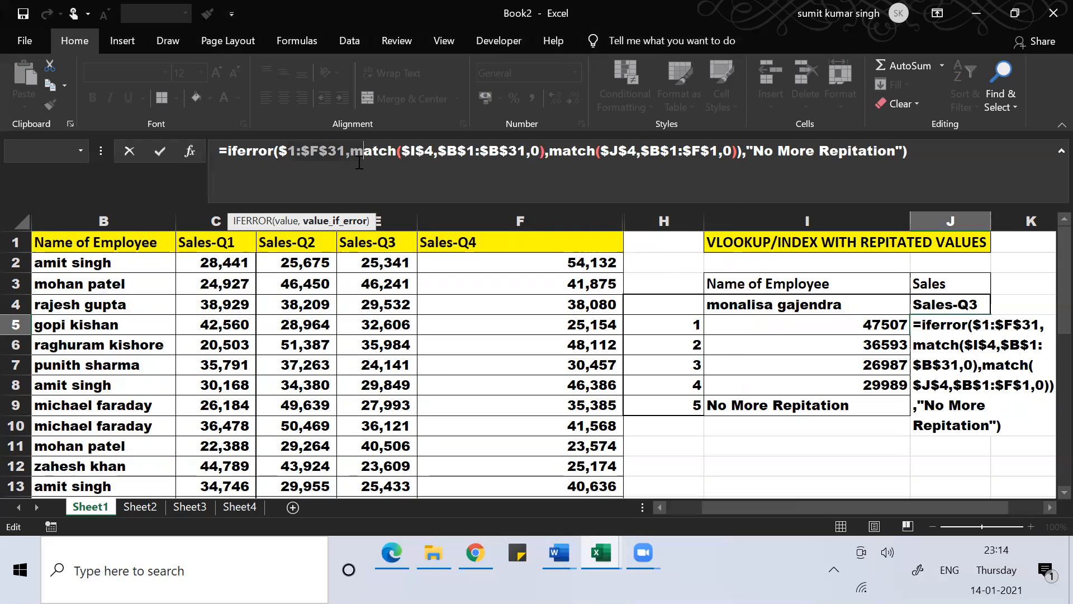
{"action": "left_click", "coordinate": [289, 156]}
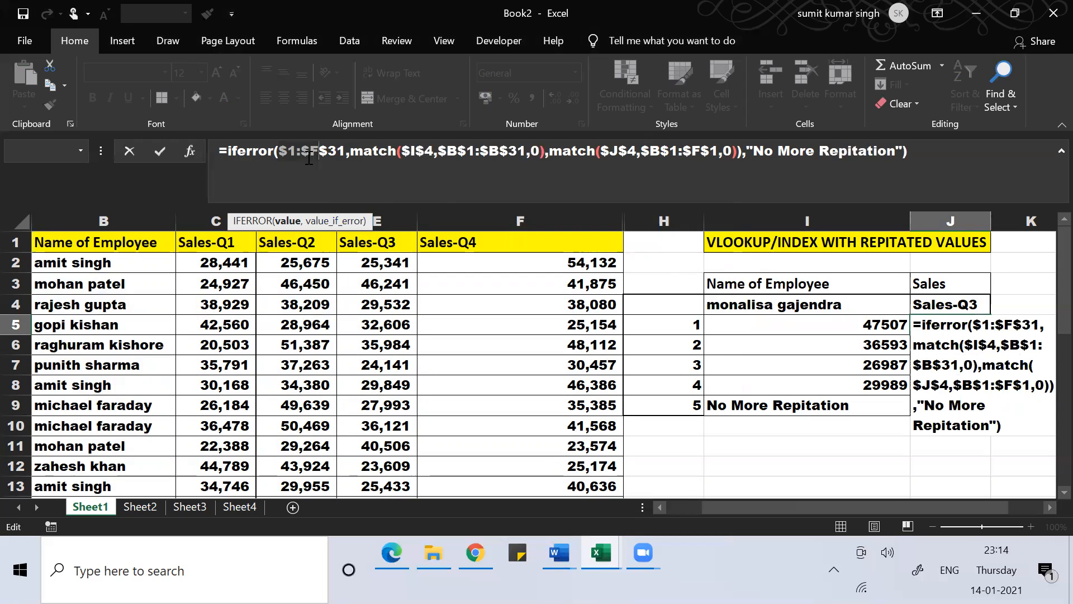
{"action": "left_click", "coordinate": [281, 150]}
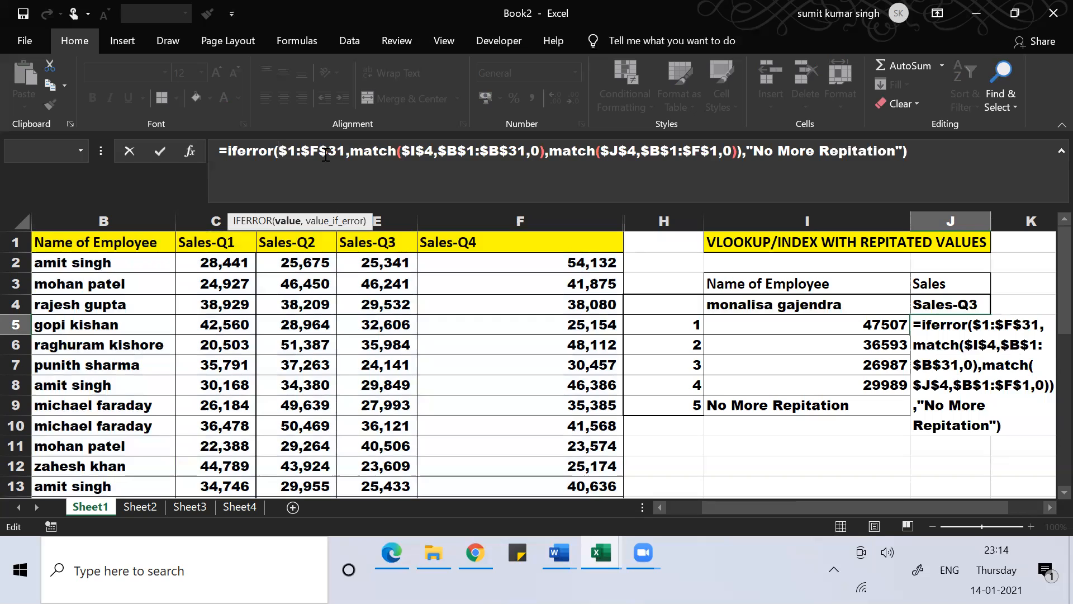
{"action": "type", "text": "index"}
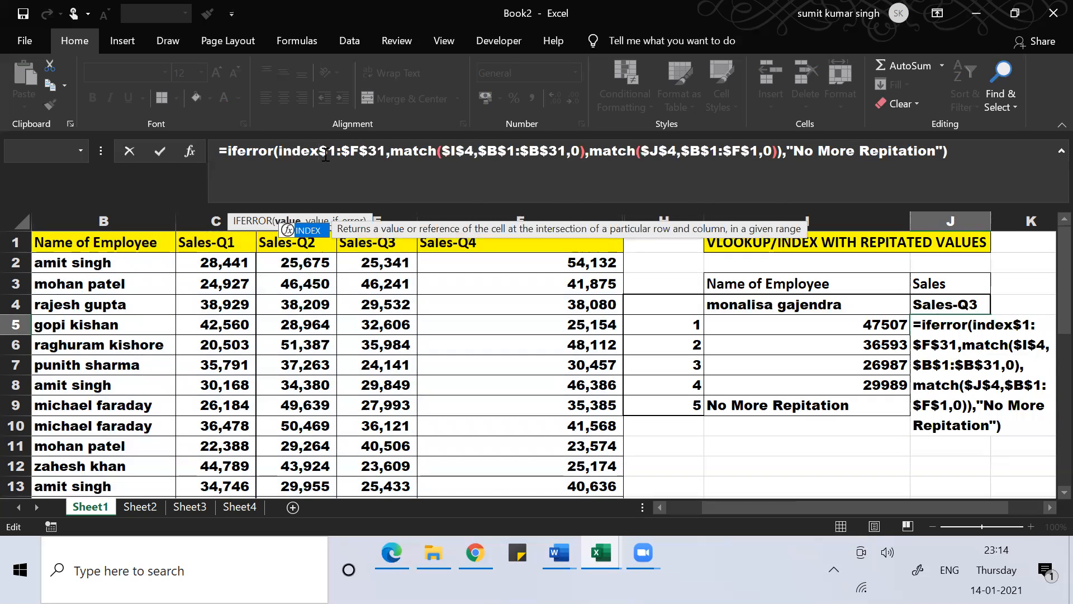
{"action": "type", "text": "("}
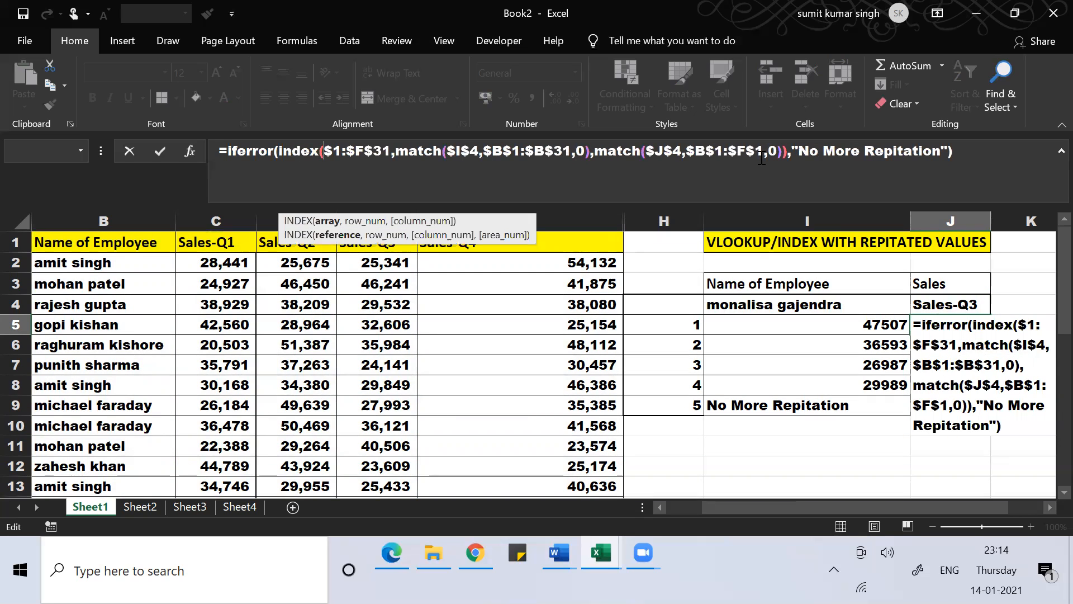
{"action": "left_click", "coordinate": [966, 151]}
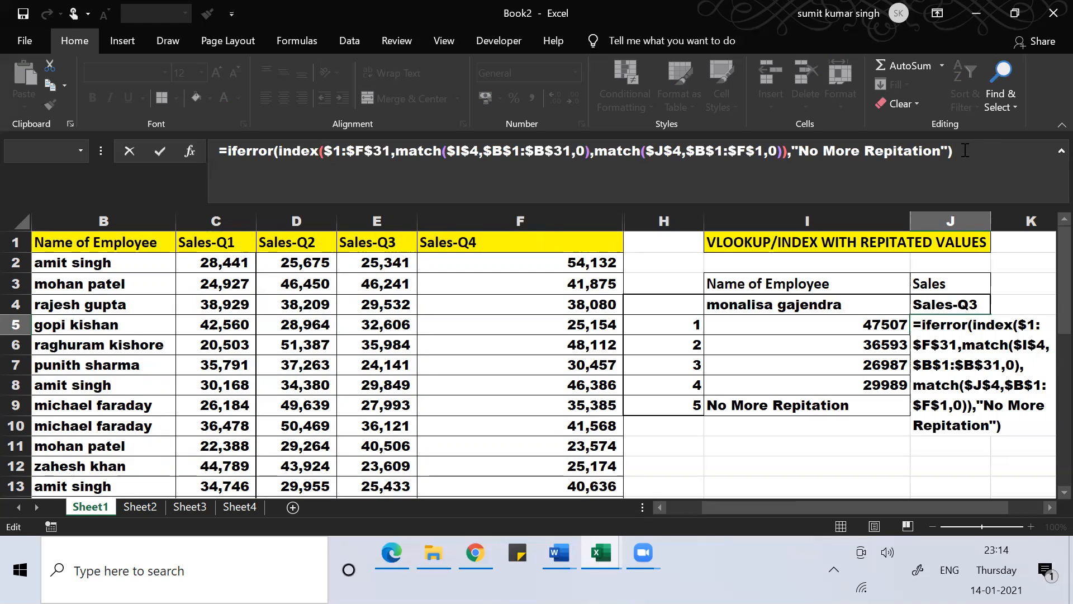
{"action": "key", "text": "Return"}
{"action": "key", "text": "Return"}
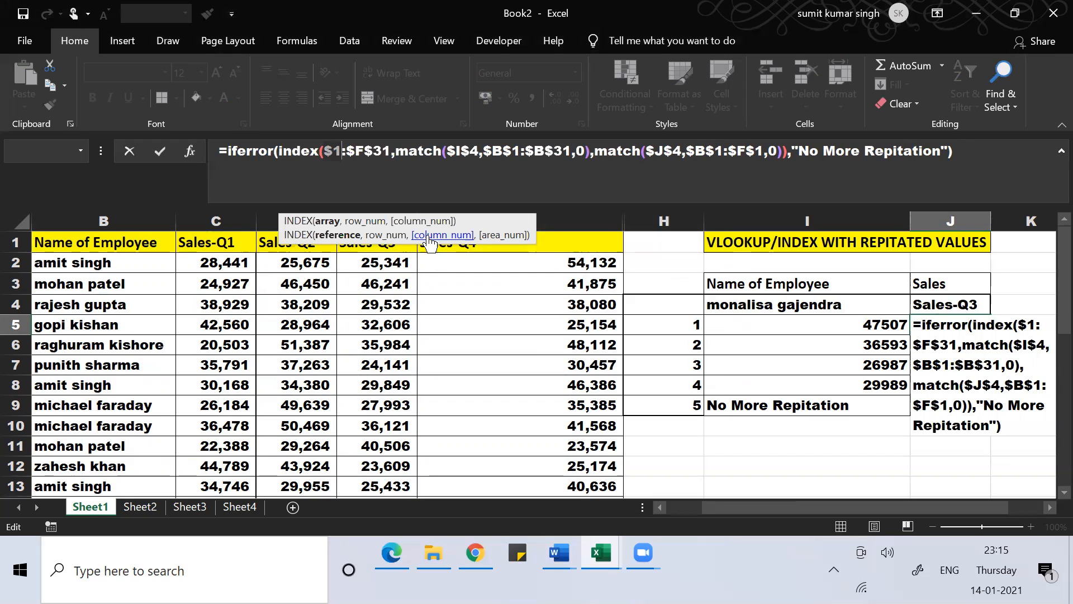
{"action": "key", "text": "BackSpace"}
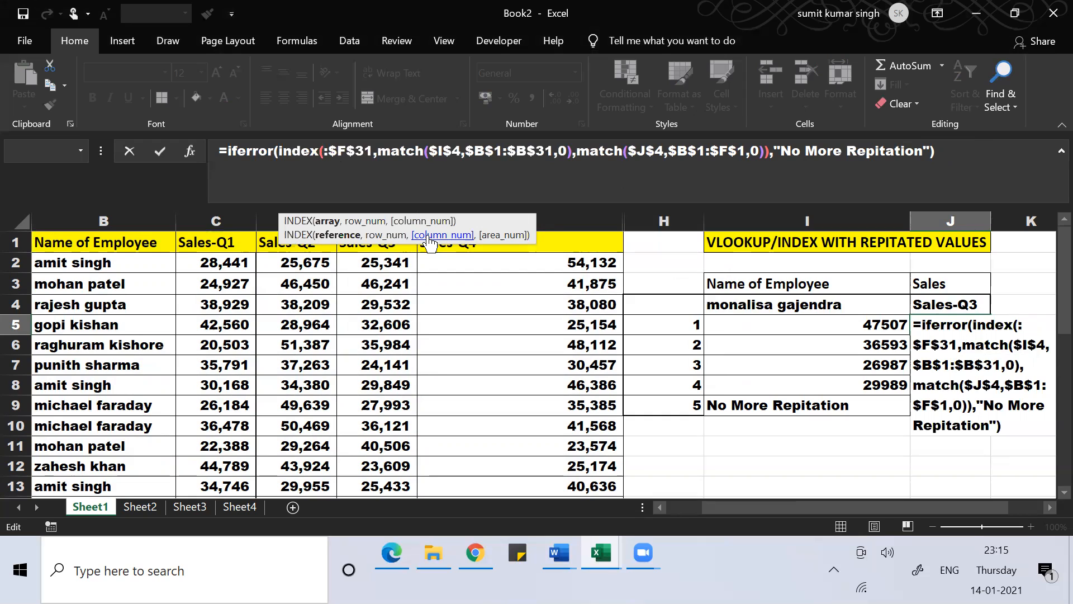
{"action": "left_click", "coordinate": [107, 241]}
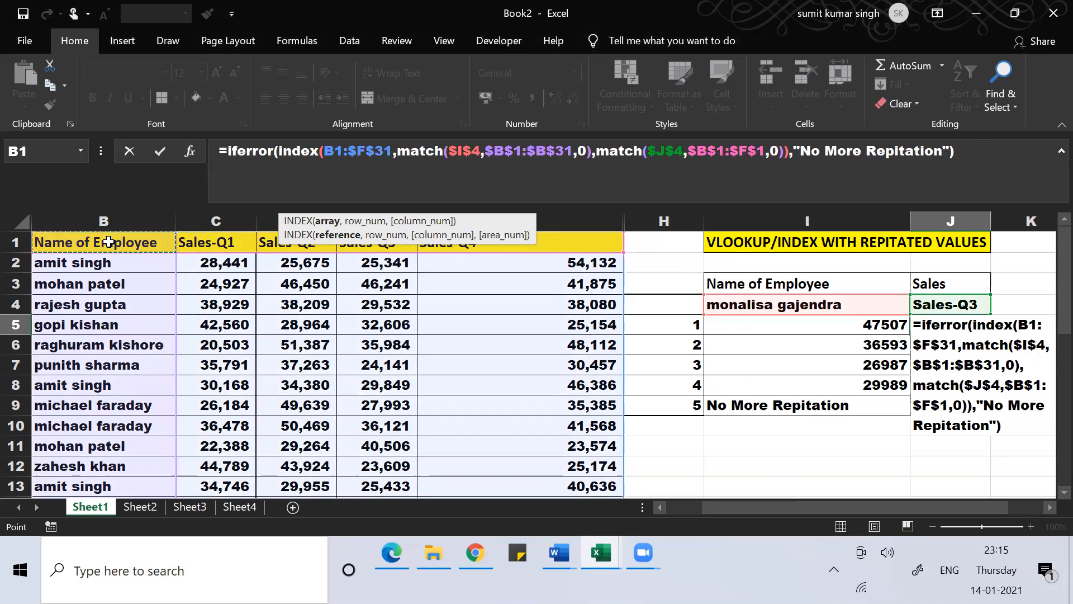
{"action": "key", "text": "Left"}
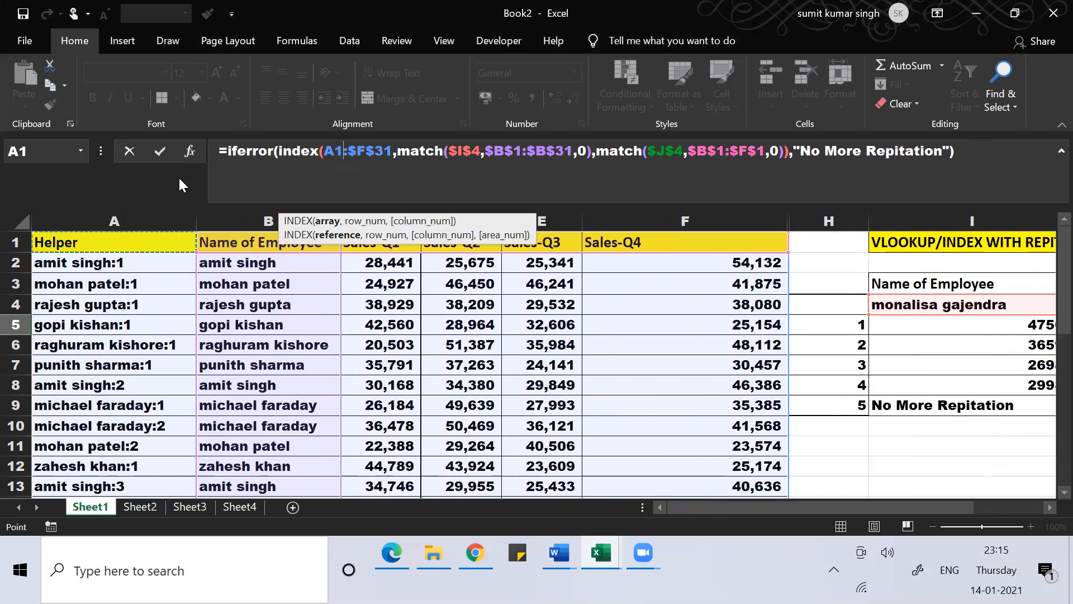
Replace the INDEX array reference in the J5 formula with the whole table range A1:F31, starting from the Helper header
{"action": "left_click", "coordinate": [393, 160]}
{"action": "key", "text": "BackSpace"}
{"action": "key", "text": "BackSpace"}
{"action": "key", "text": "BackSpace"}
{"action": "key", "text": "BackSpace"}
{"action": "key", "text": "BackSpace"}
{"action": "key", "text": "BackSpace"}
{"action": "key", "text": "BackSpace"}
{"action": "key", "text": "BackSpace"}
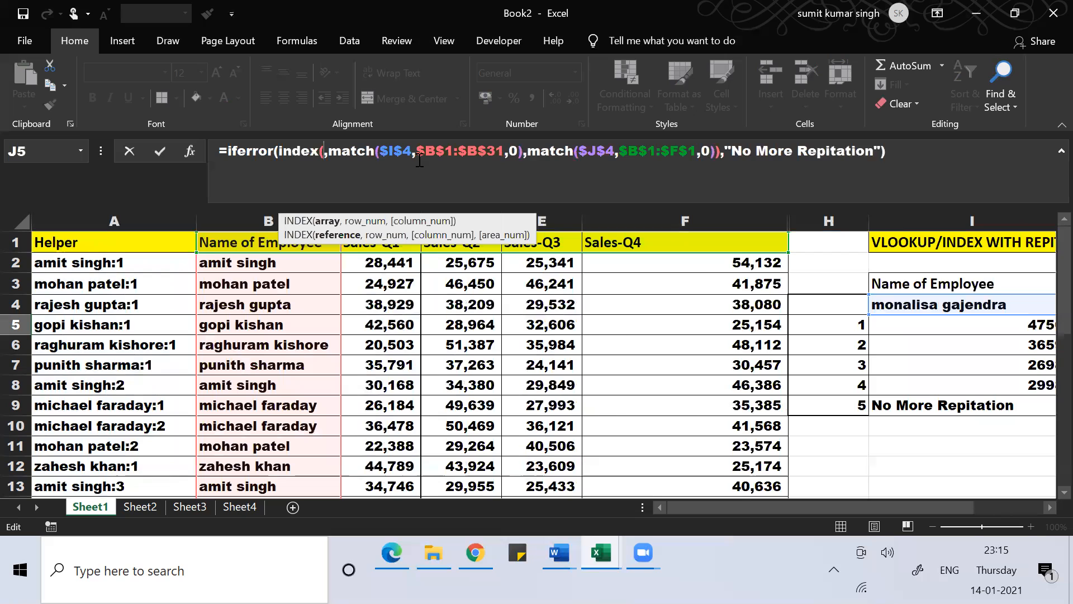
{"action": "left_click", "coordinate": [76, 244]}
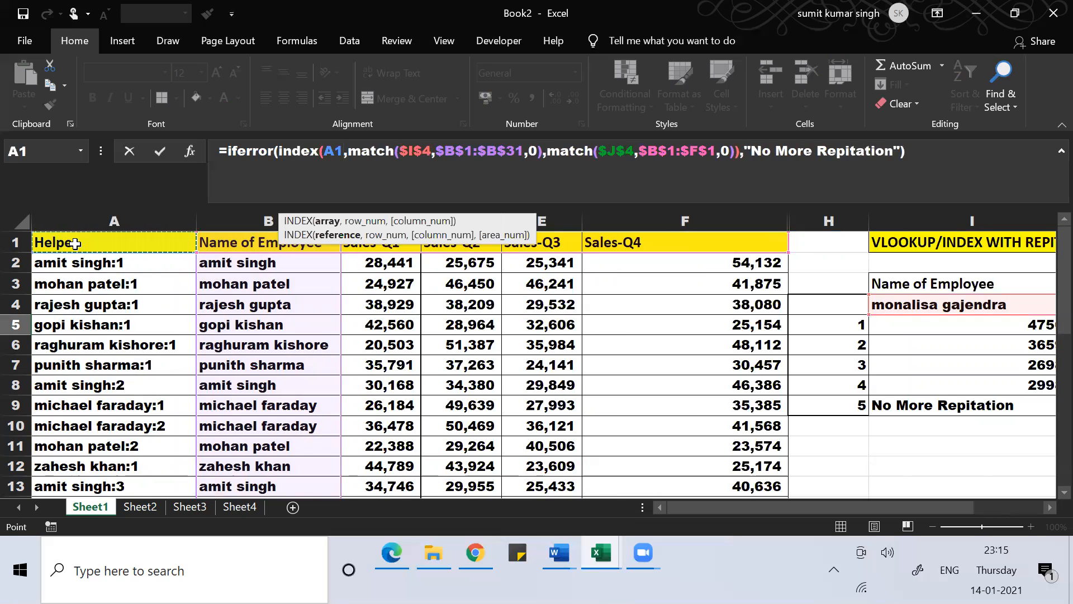
{"action": "key", "text": "ctrl+shift+Right"}
{"action": "key", "text": "ctrl+shift+Down"}
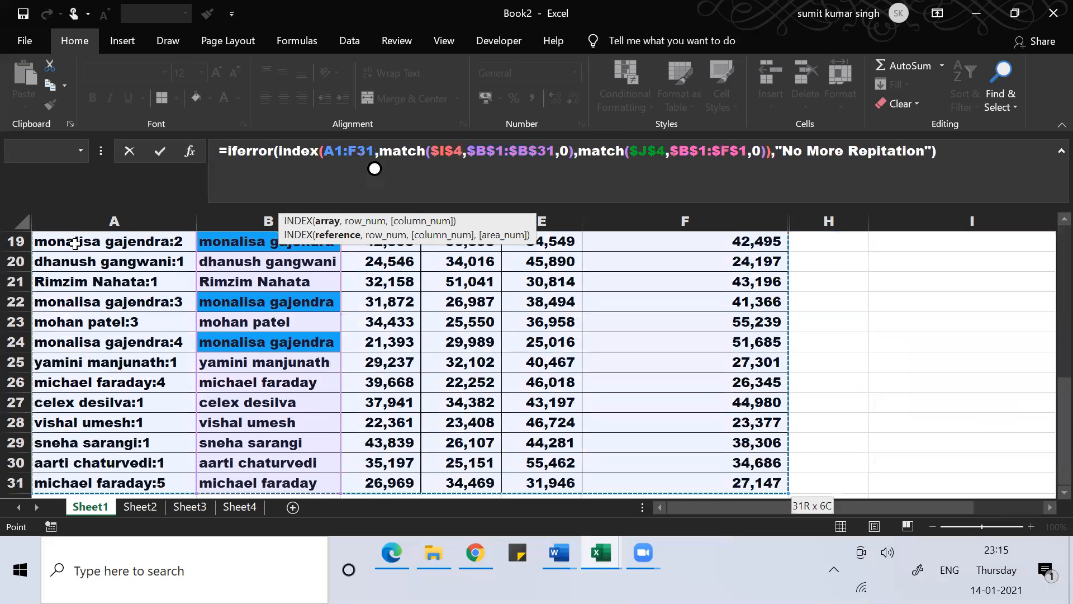
Make both ends of the INDEX array absolute as $A$1:$F$31
{"action": "left_click", "coordinate": [338, 156]}
{"action": "key", "text": "F4"}
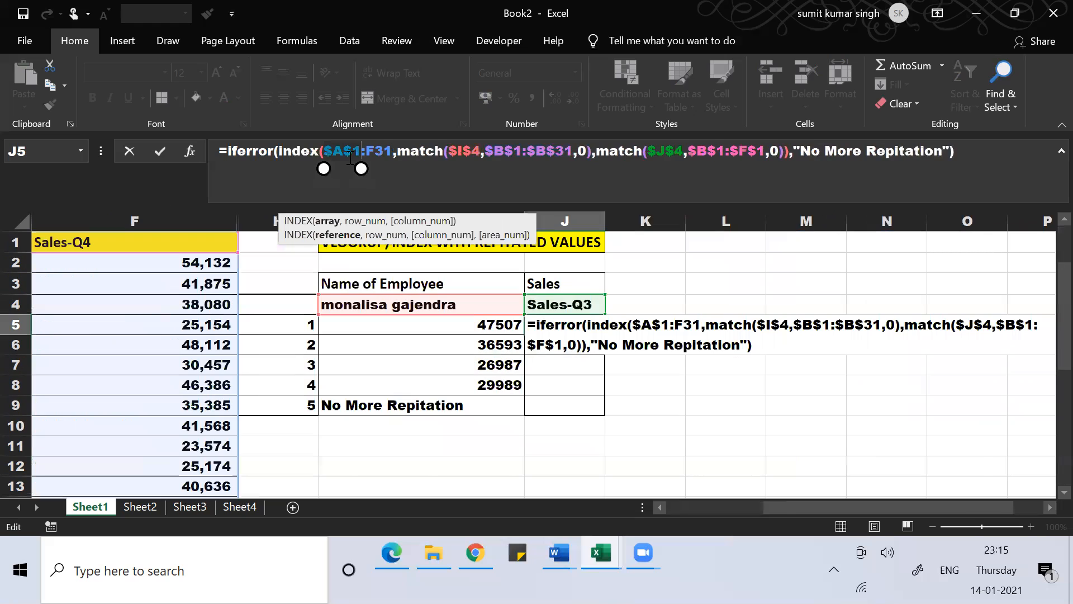
{"action": "left_click", "coordinate": [375, 151]}
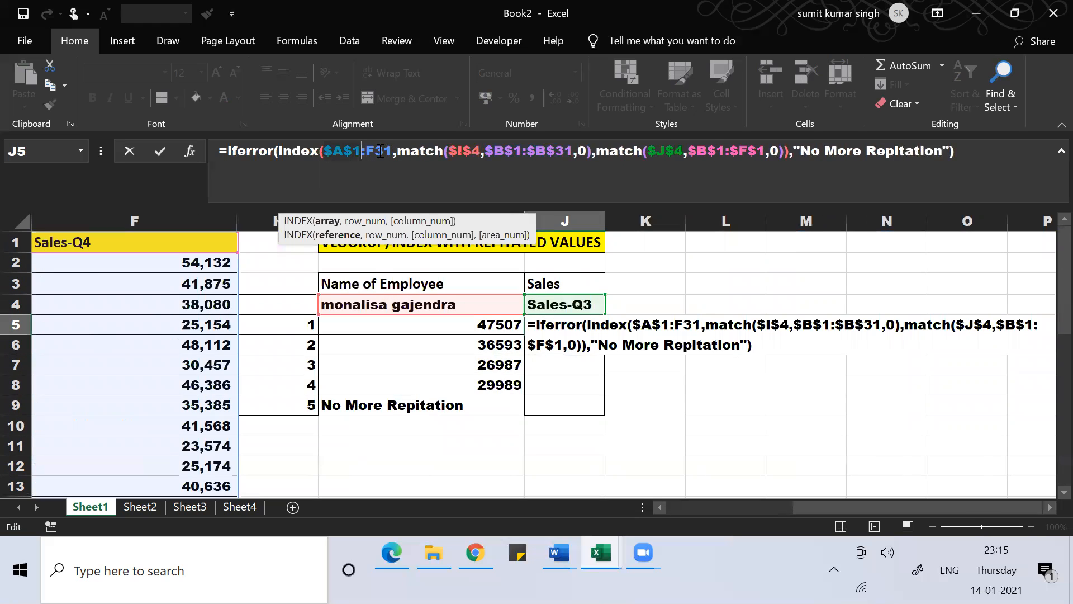
{"action": "key", "text": "F4"}
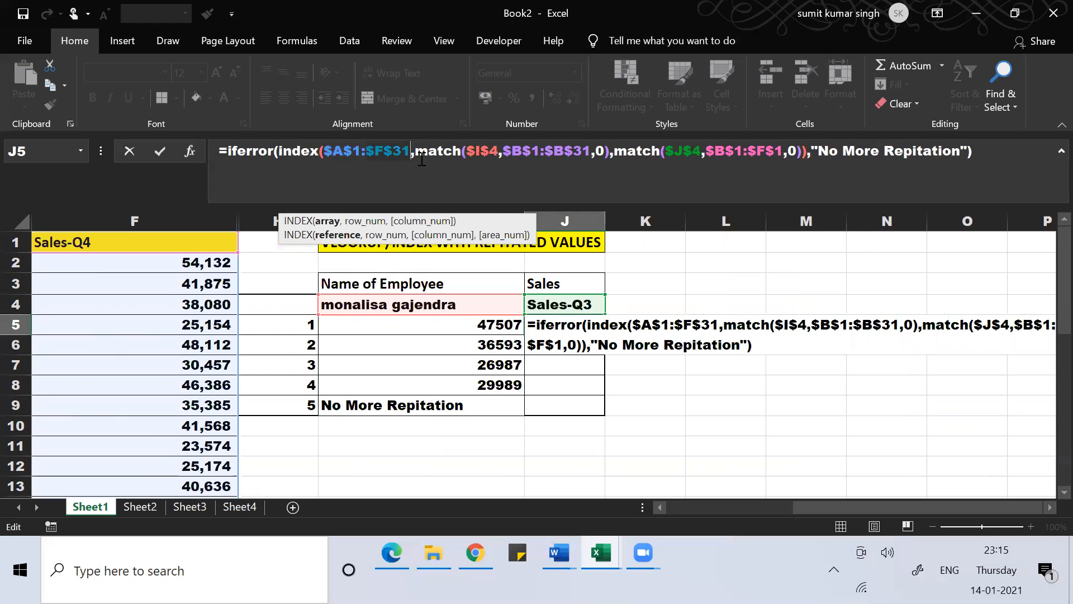
Enter the completed formula in J5 and fill it down through J9
{"action": "left_click", "coordinate": [994, 152]}
{"action": "key", "text": "Return"}
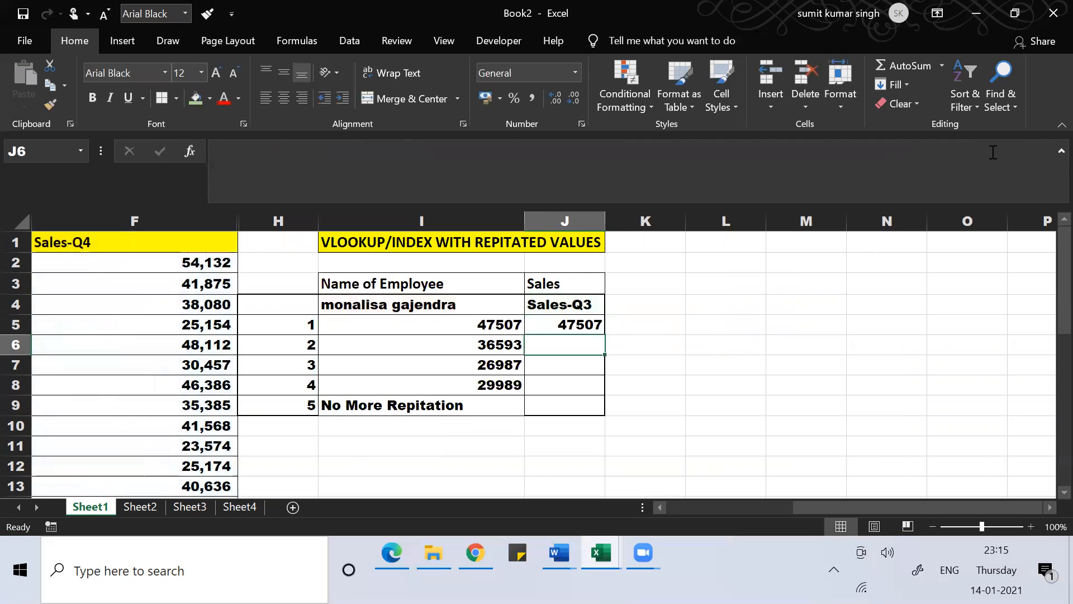
{"action": "key", "text": "Up"}
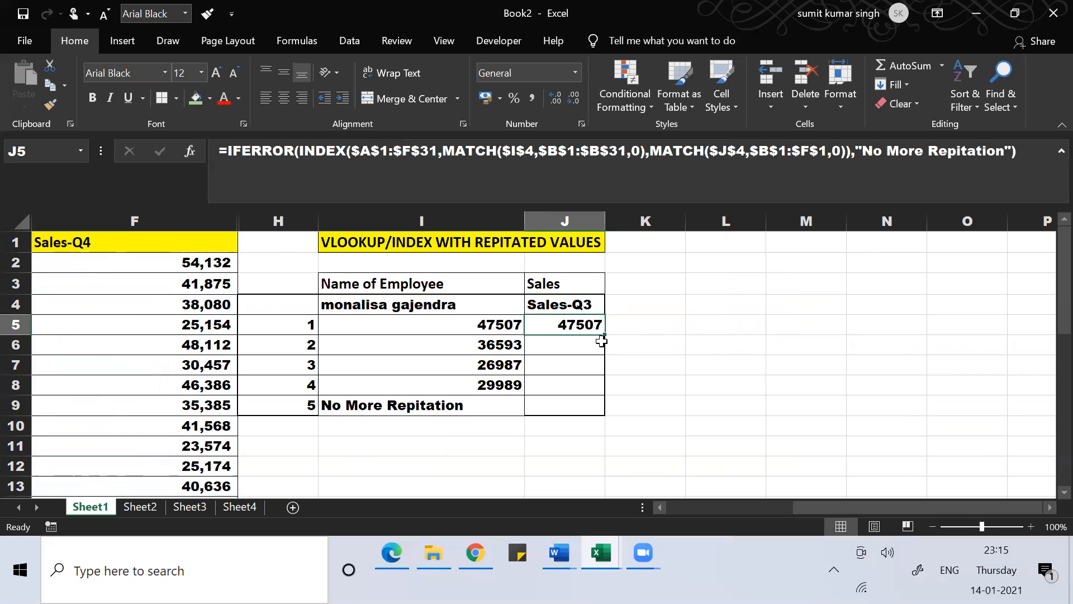
{"action": "left_click_drag", "start_coordinate": [602, 341], "coordinate": [583, 398]}
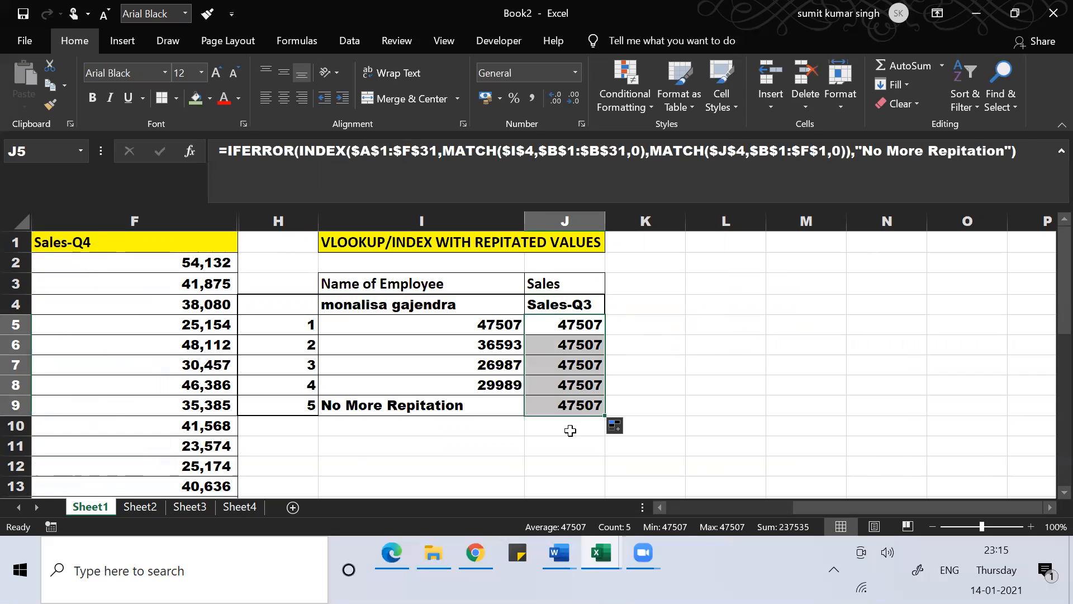
Extend the row MATCH lookup value in J5 to $I$4&":"&H5 and enter the formula
{"action": "left_click", "coordinate": [560, 329]}
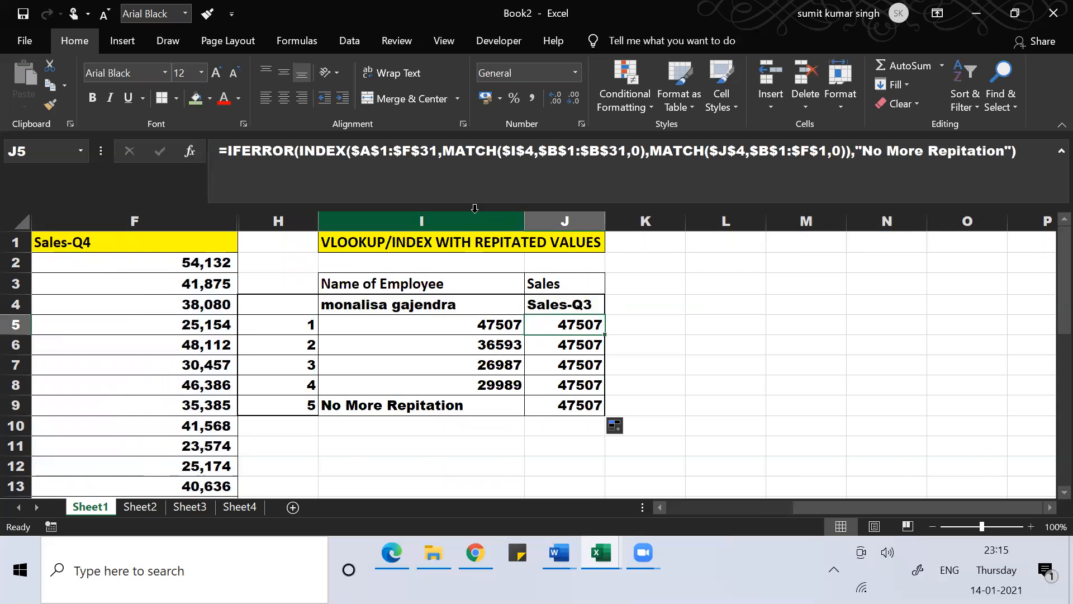
{"action": "left_click", "coordinate": [533, 151]}
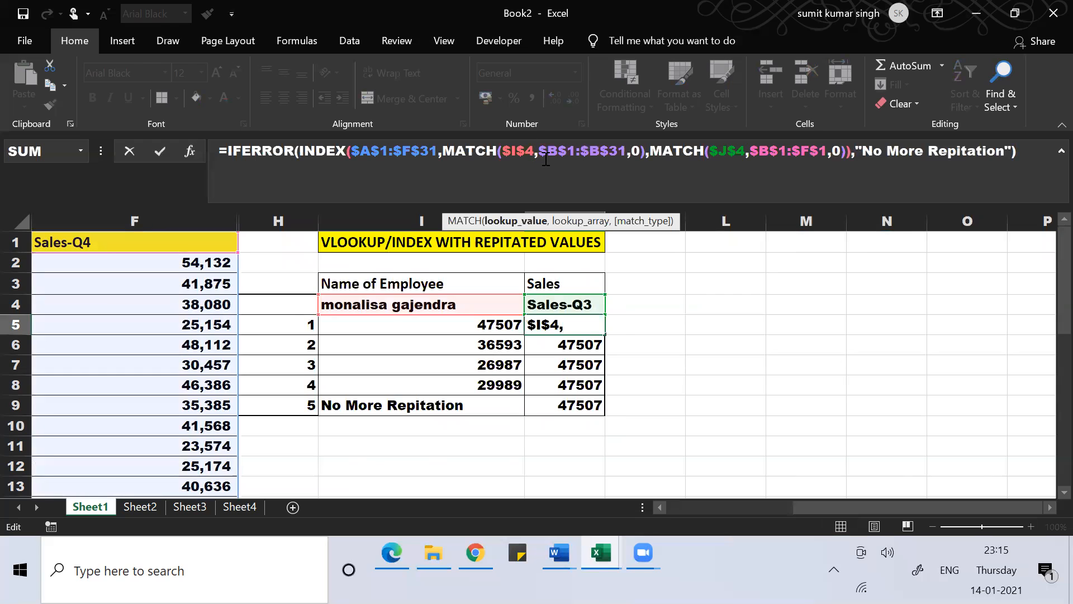
{"action": "type", "text": "&"}
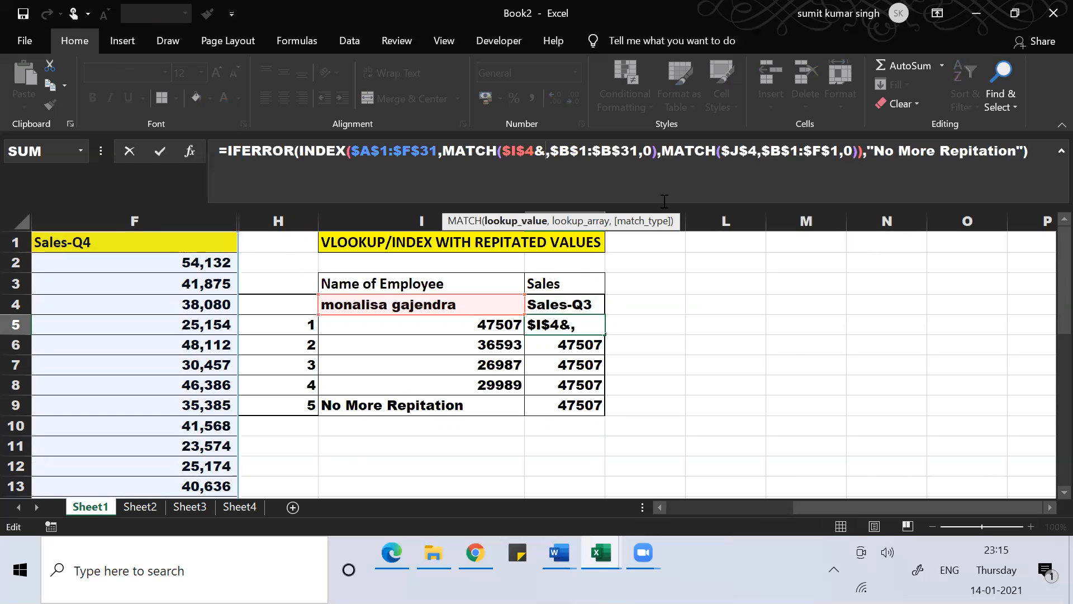
{"action": "type", "text": "\""}
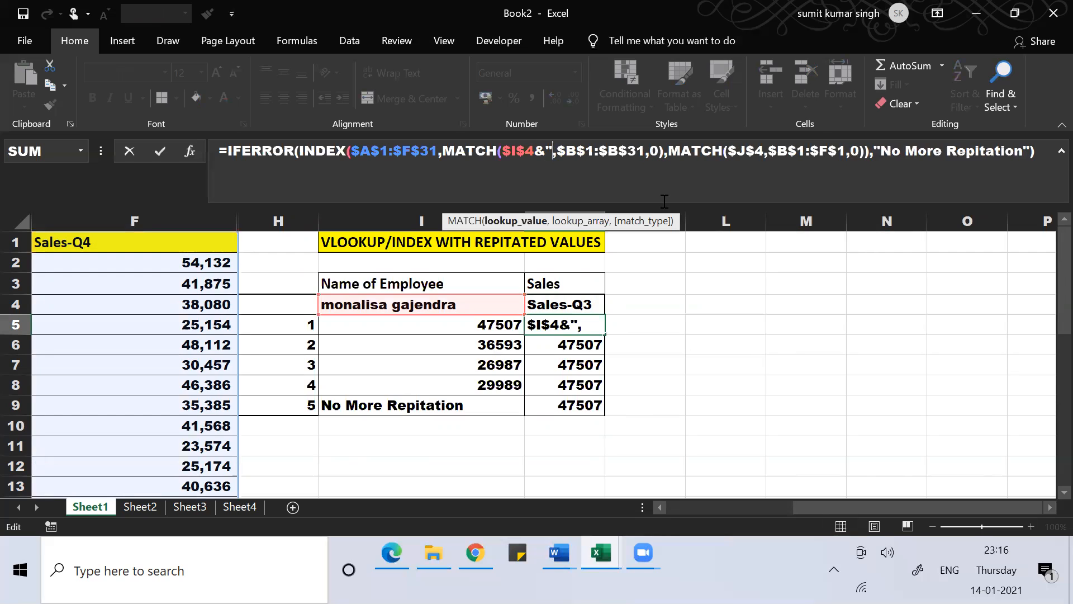
{"action": "type", "text": ":\""}
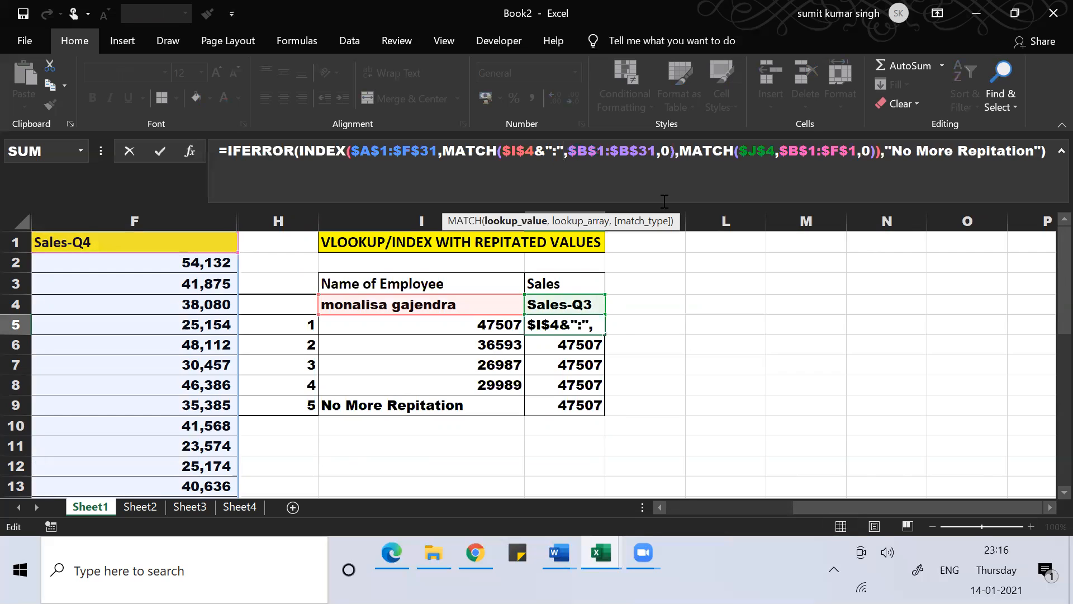
{"action": "type", "text": "&"}
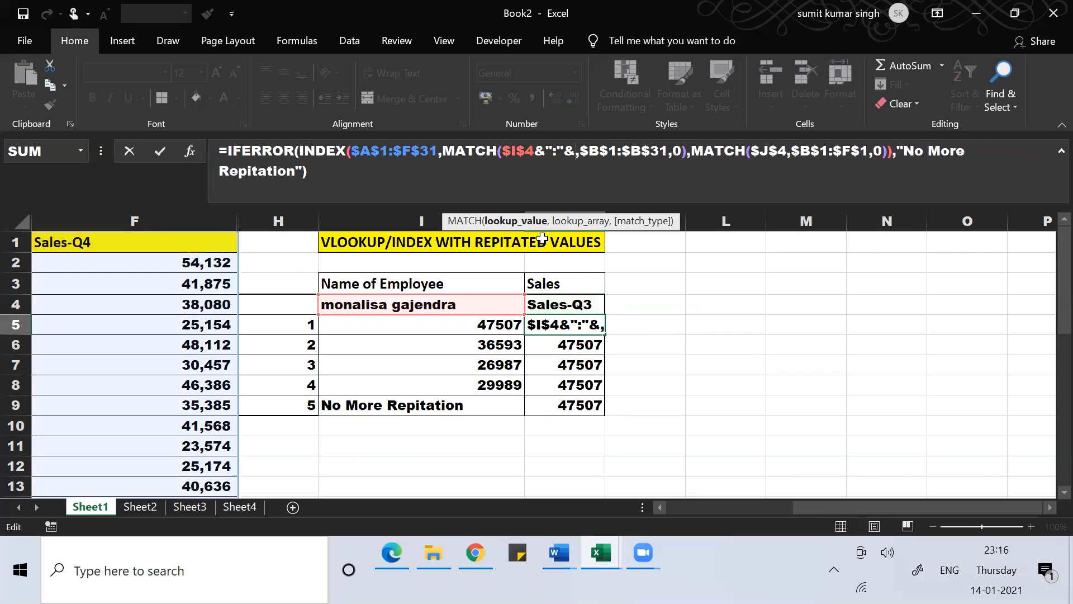
{"action": "left_click", "coordinate": [269, 329]}
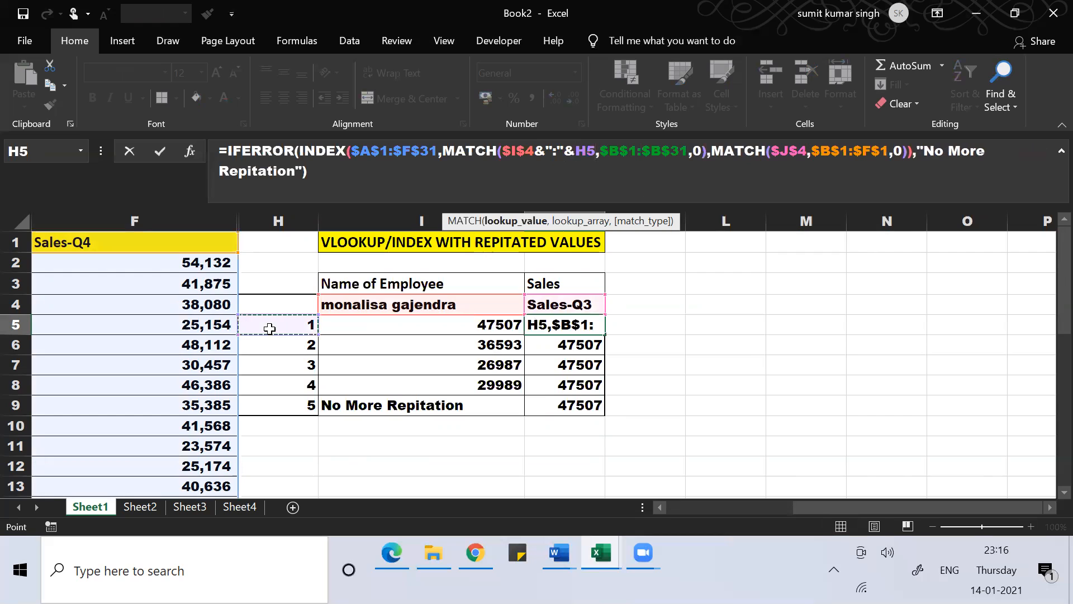
{"action": "key", "text": "Return"}
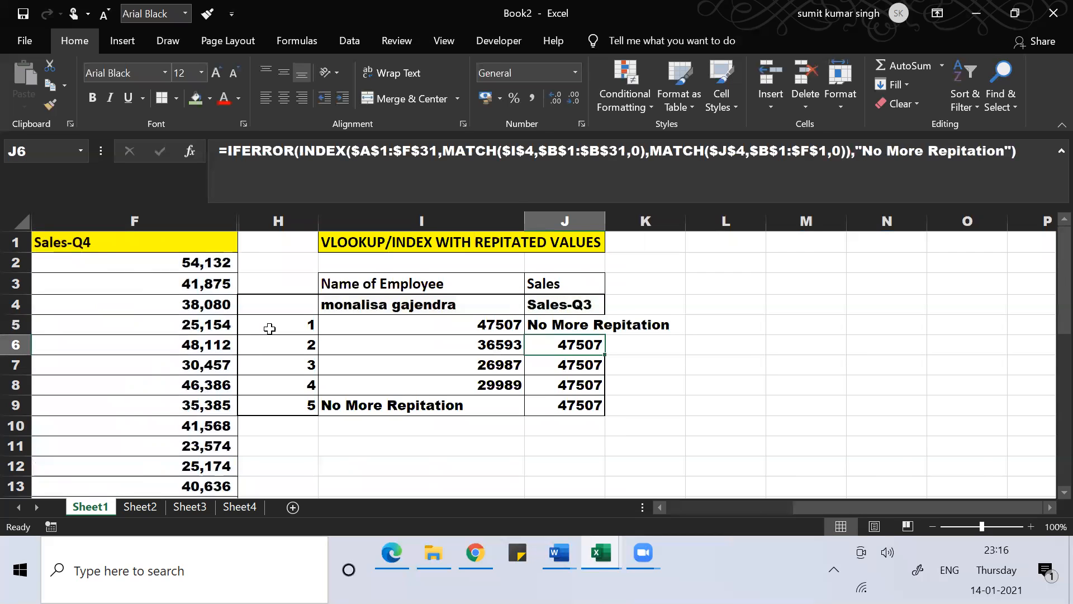
{"action": "key", "text": "Down"}
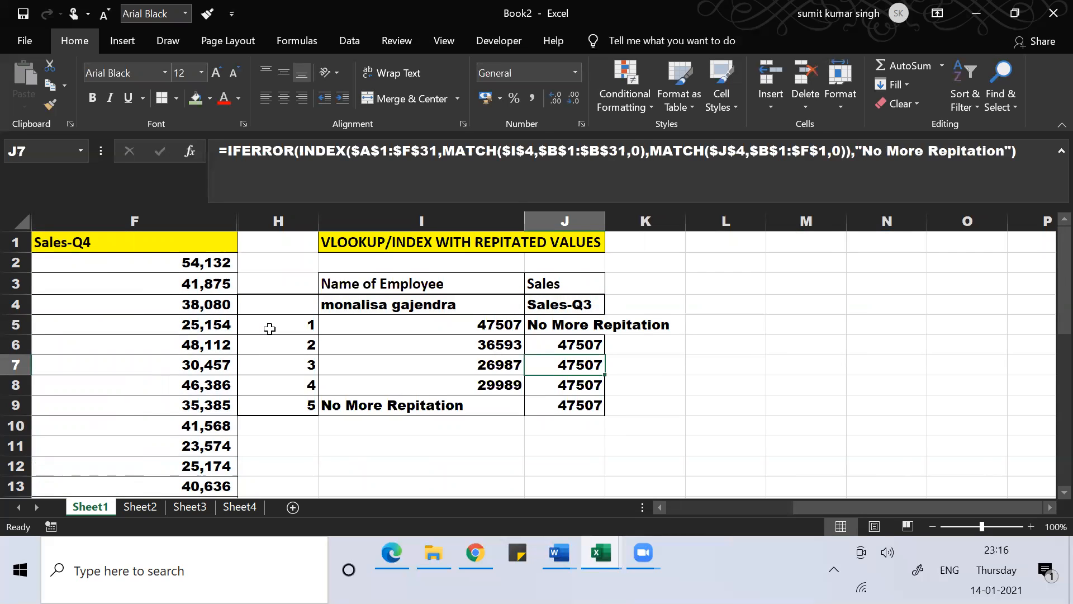
{"action": "key", "text": "Up"}
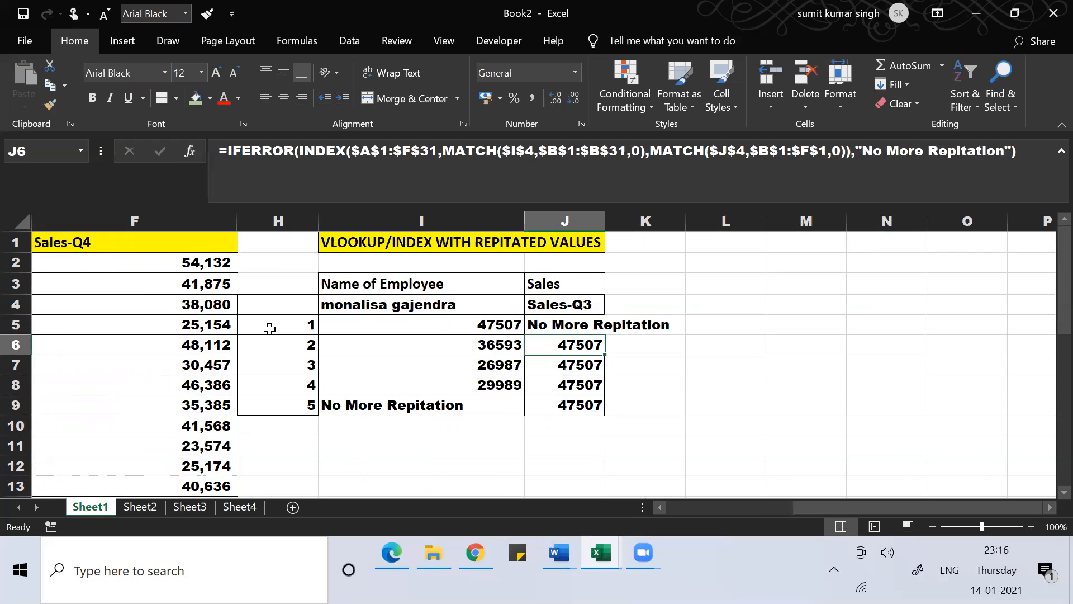
{"action": "left_click", "coordinate": [591, 407]}
Remove the lookup array $B$1:$B$31 from the row MATCH in the J5 formula
{"action": "left_click", "coordinate": [561, 321]}
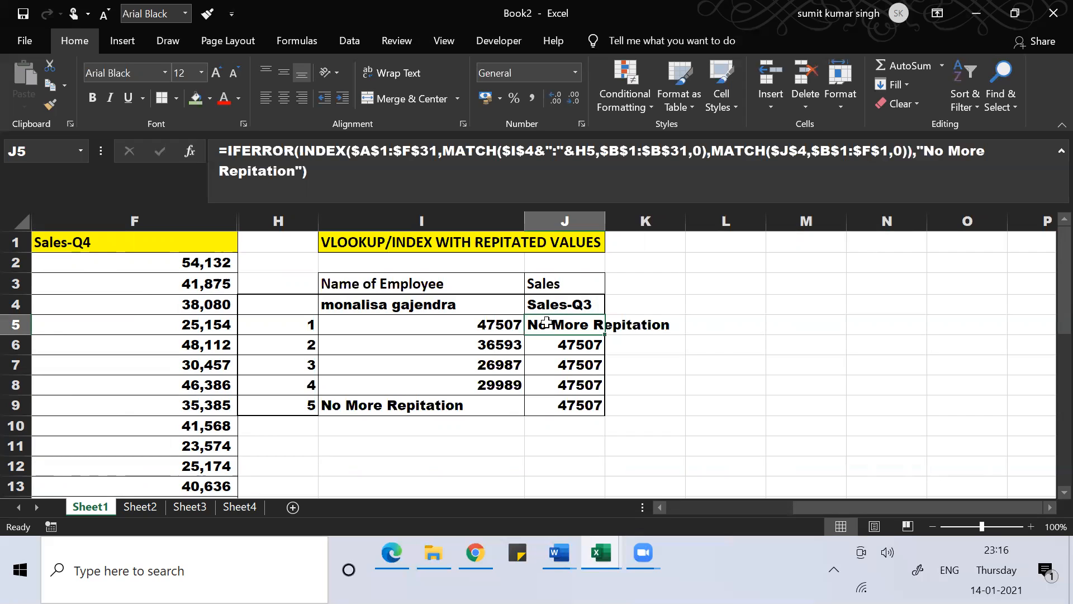
{"action": "double_click", "coordinate": [547, 322]}
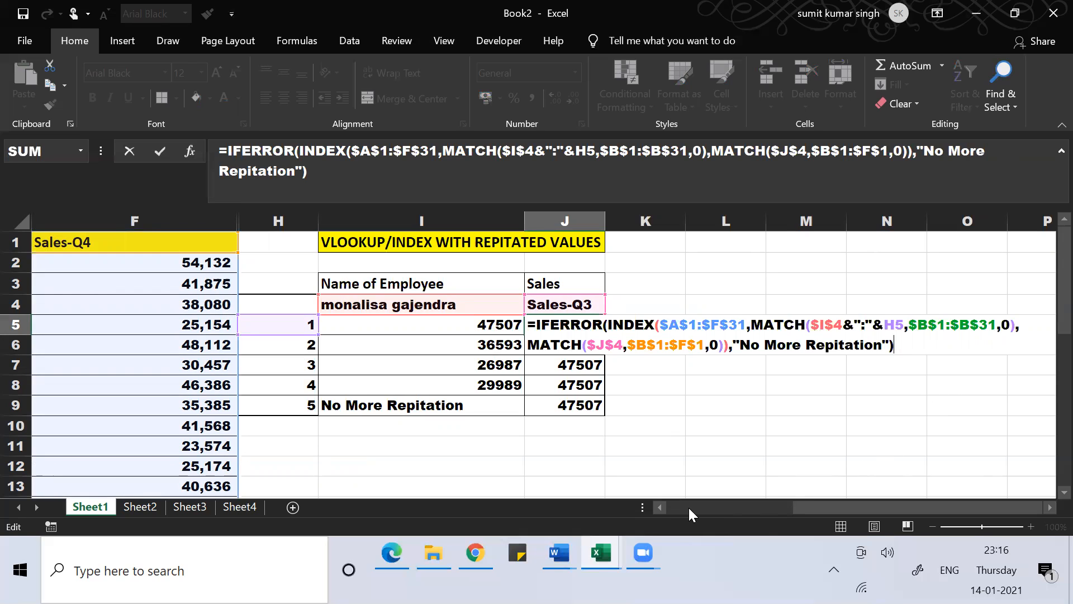
{"action": "left_click", "coordinate": [996, 324]}
{"action": "key", "text": "BackSpace"}
{"action": "key", "text": "BackSpace"}
{"action": "key", "text": "BackSpace"}
{"action": "key", "text": "BackSpace"}
{"action": "key", "text": "BackSpace"}
{"action": "key", "text": "BackSpace"}
{"action": "key", "text": "BackSpace"}
{"action": "key", "text": "BackSpace"}
{"action": "key", "text": "BackSpace"}
{"action": "key", "text": "BackSpace"}
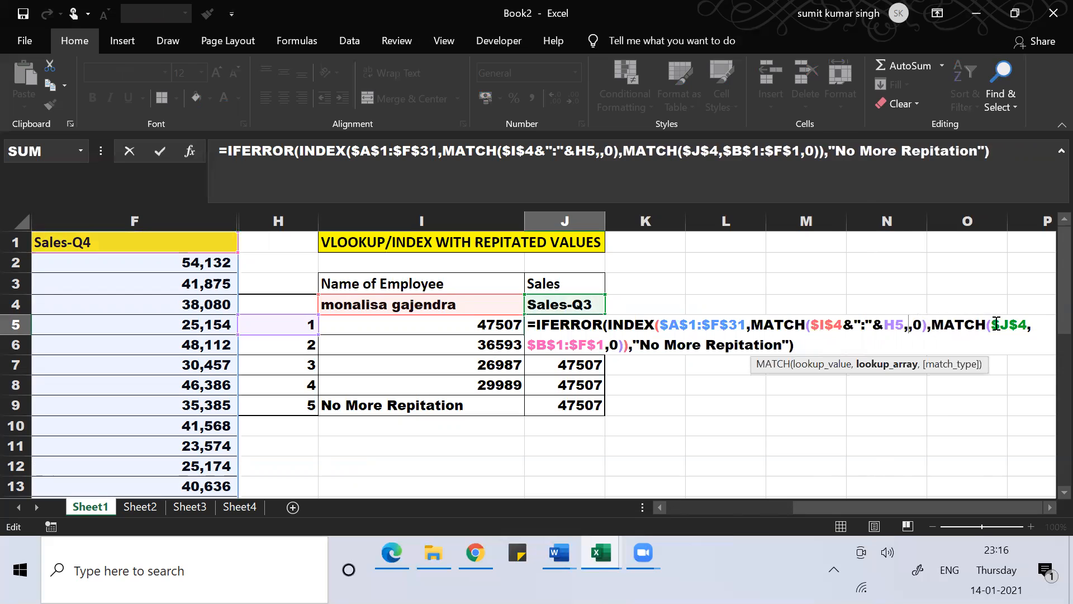
Set the row MATCH lookup array in J5 to the Helper column range A1:A31 and enter the formula
{"action": "left_click", "coordinate": [177, 264]}
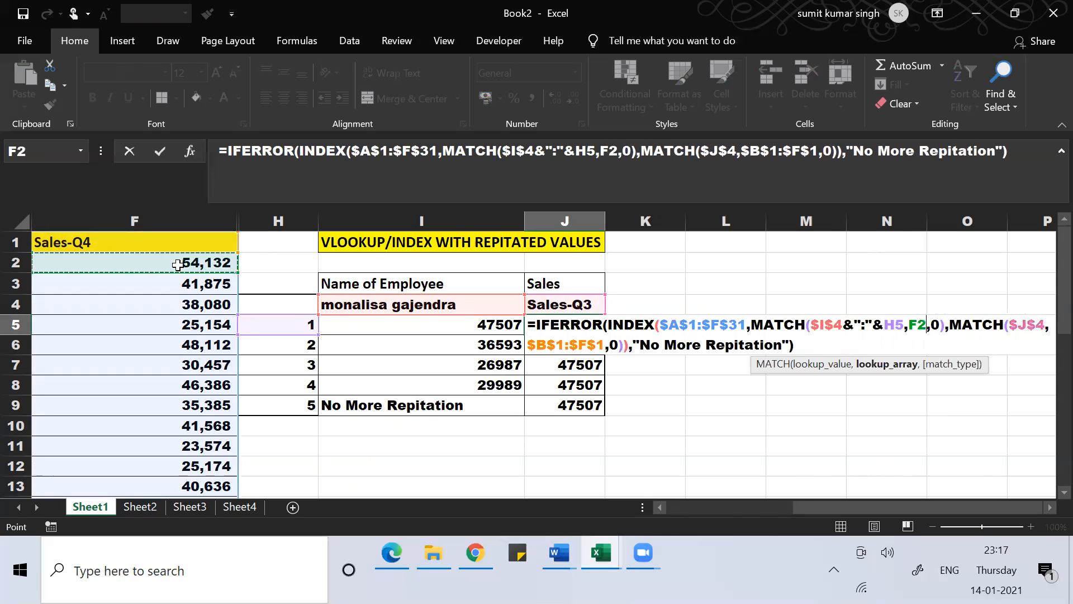
{"action": "key", "text": "Left"}
{"action": "key", "text": "Left"}
{"action": "key", "text": "Left"}
{"action": "key", "text": "Left"}
{"action": "key", "text": "Left"}
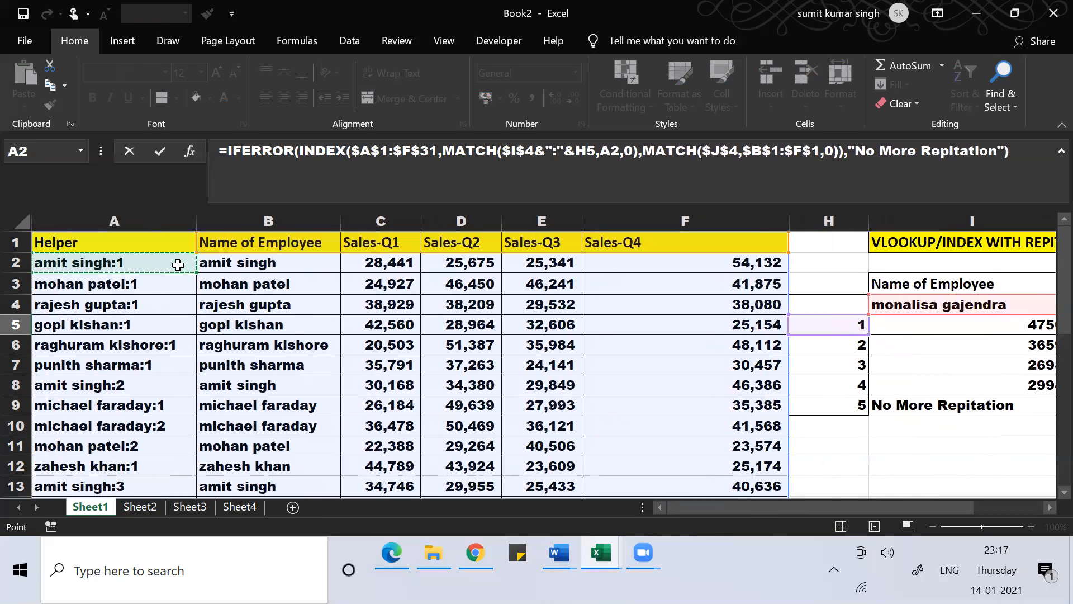
{"action": "key", "text": "Up"}
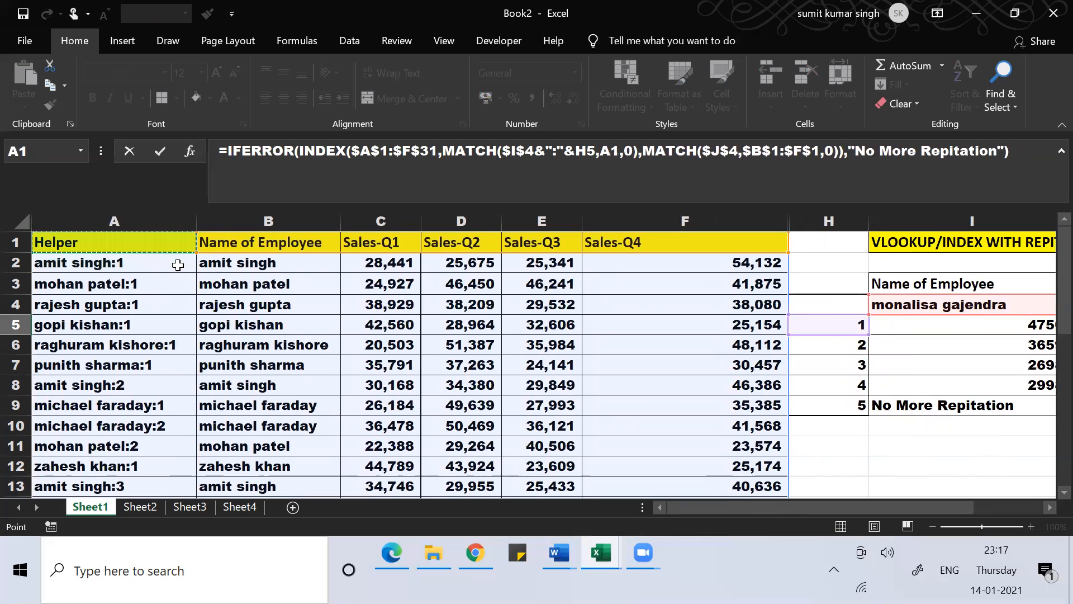
{"action": "key", "text": "ctrl+shift+Down"}
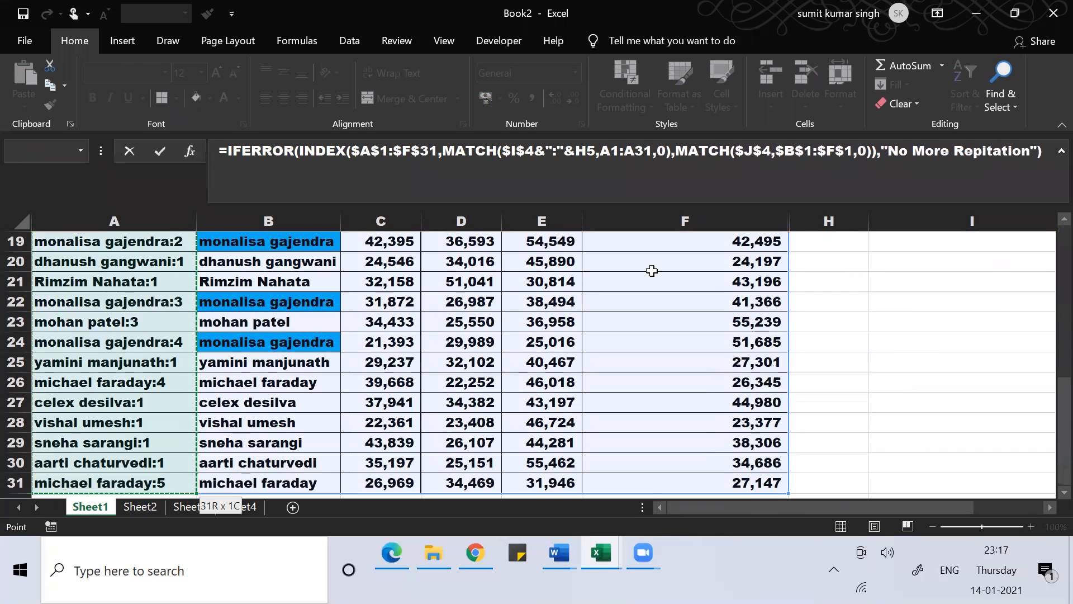
{"action": "key", "text": "Return"}
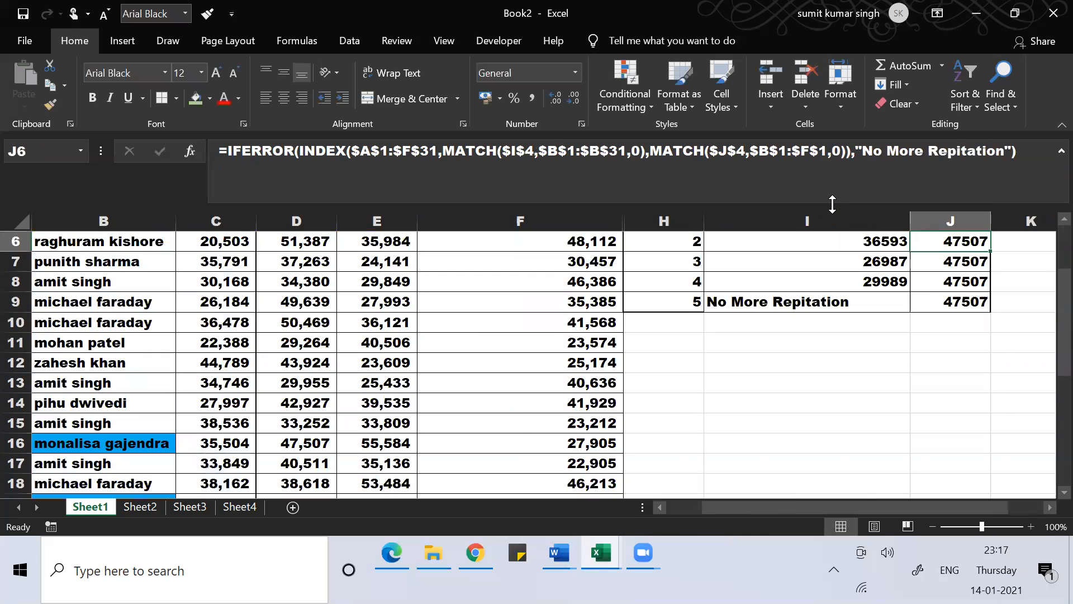
Make the Helper lookup array in the J5 formula absolute as $A$1:$A$31 and enter the formula
{"action": "key", "text": "Up"}
{"action": "key", "text": "Up"}
{"action": "key", "text": "Down"}
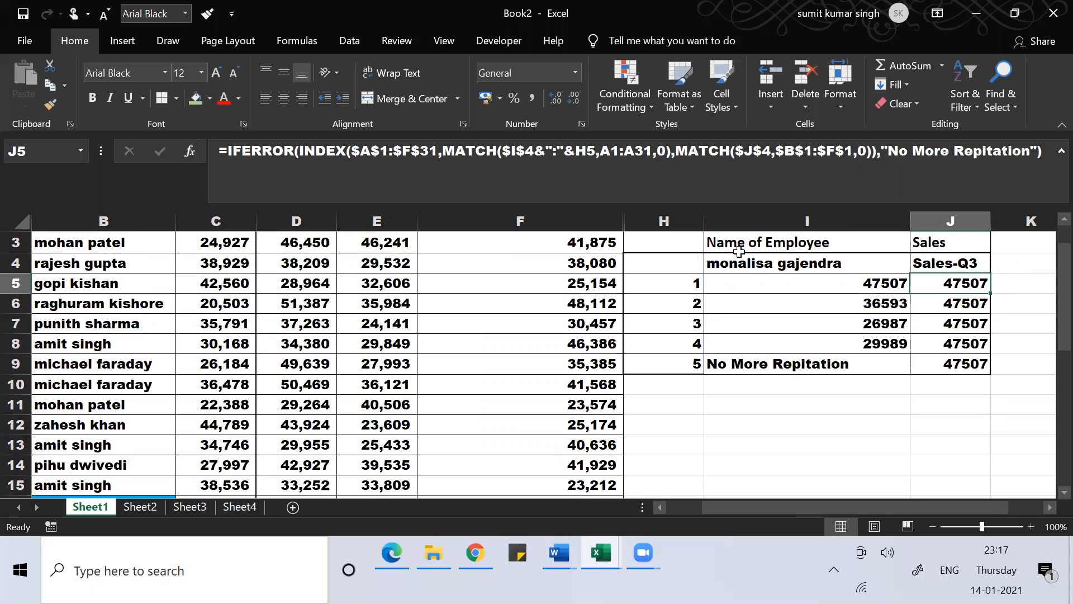
{"action": "key", "text": "F2"}
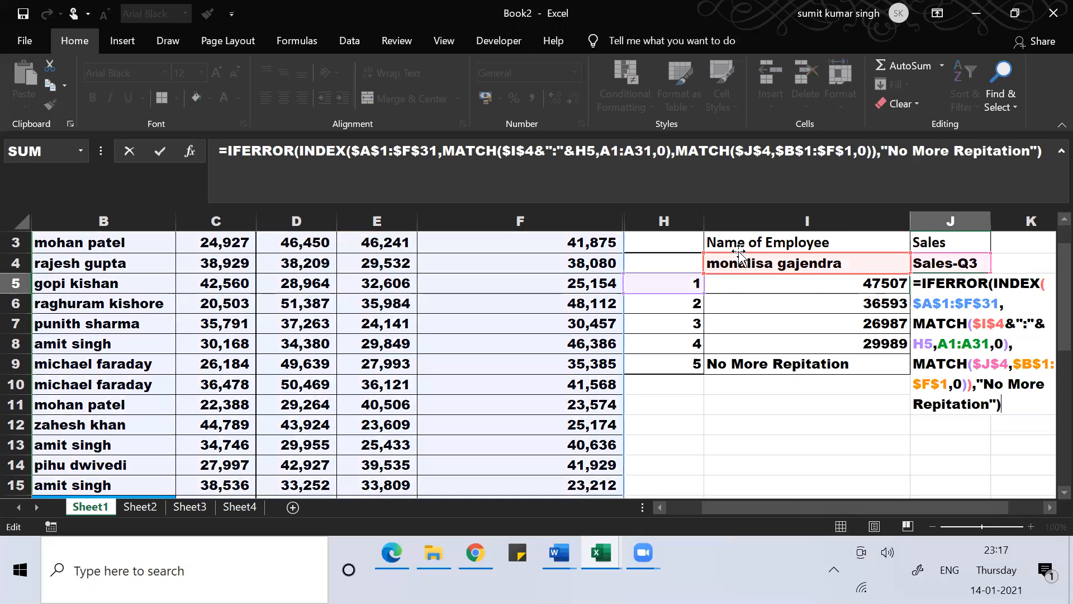
{"action": "left_click", "coordinate": [1046, 508]}
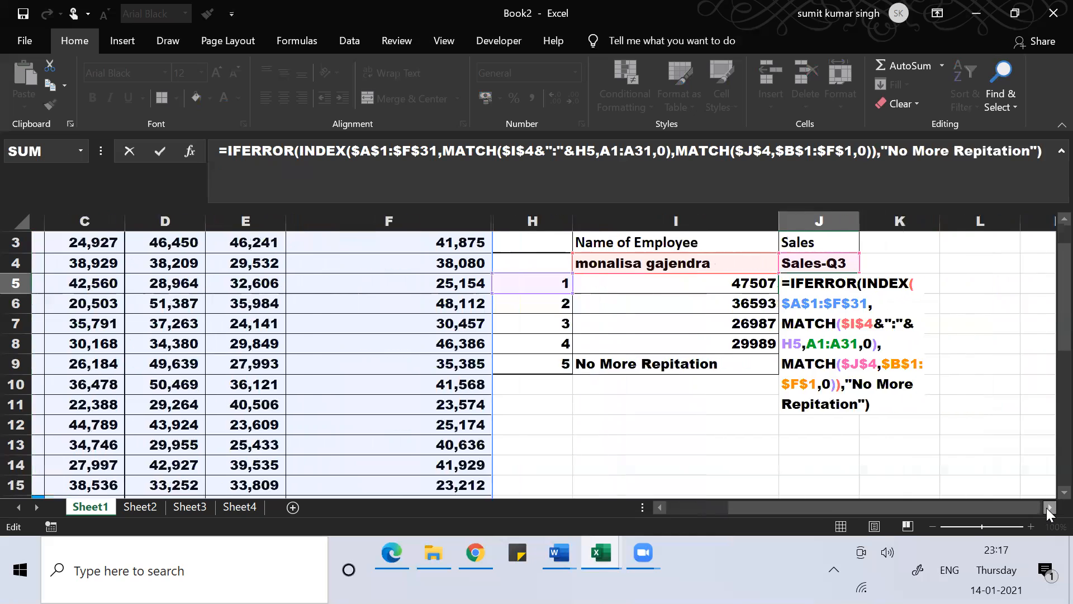
{"action": "left_click", "coordinate": [1046, 507]}
{"action": "left_click", "coordinate": [1046, 507]}
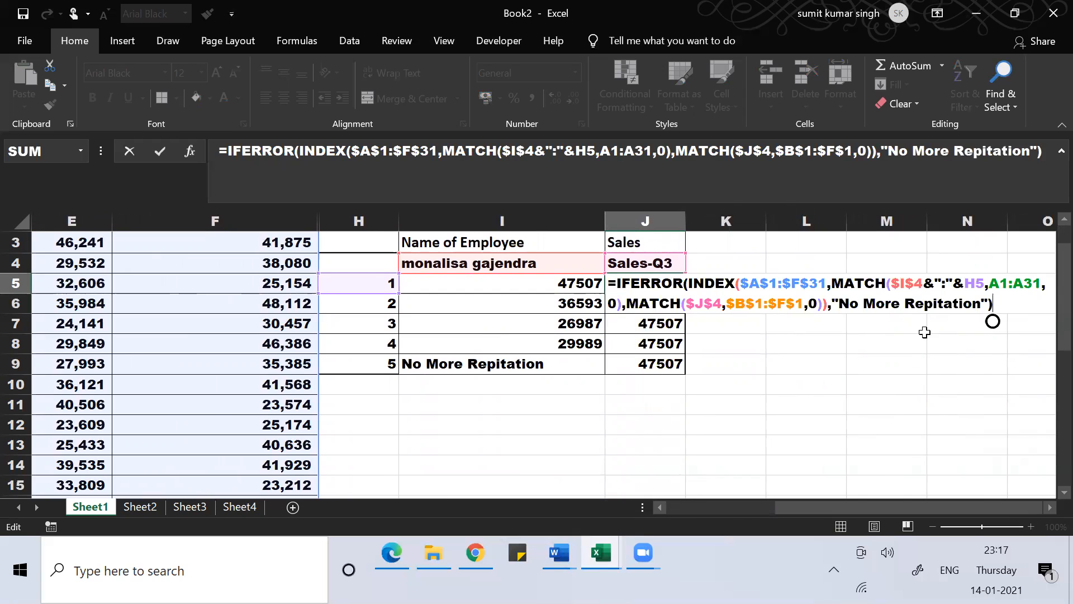
{"action": "left_click", "coordinate": [1003, 284]}
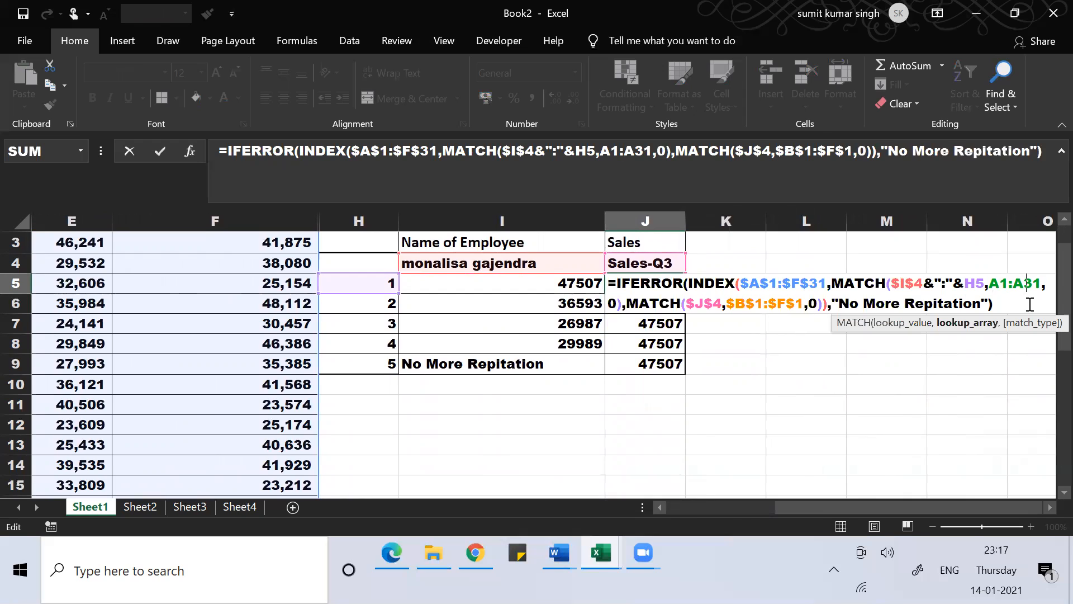
{"action": "key", "text": "F4"}
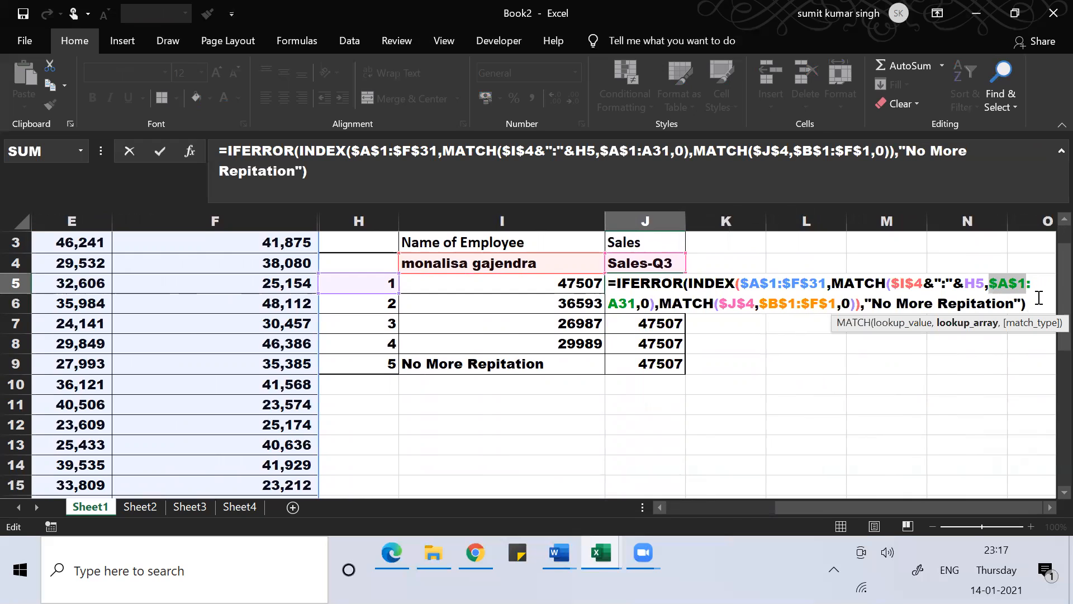
{"action": "left_click", "coordinate": [620, 306]}
{"action": "key", "text": "F4"}
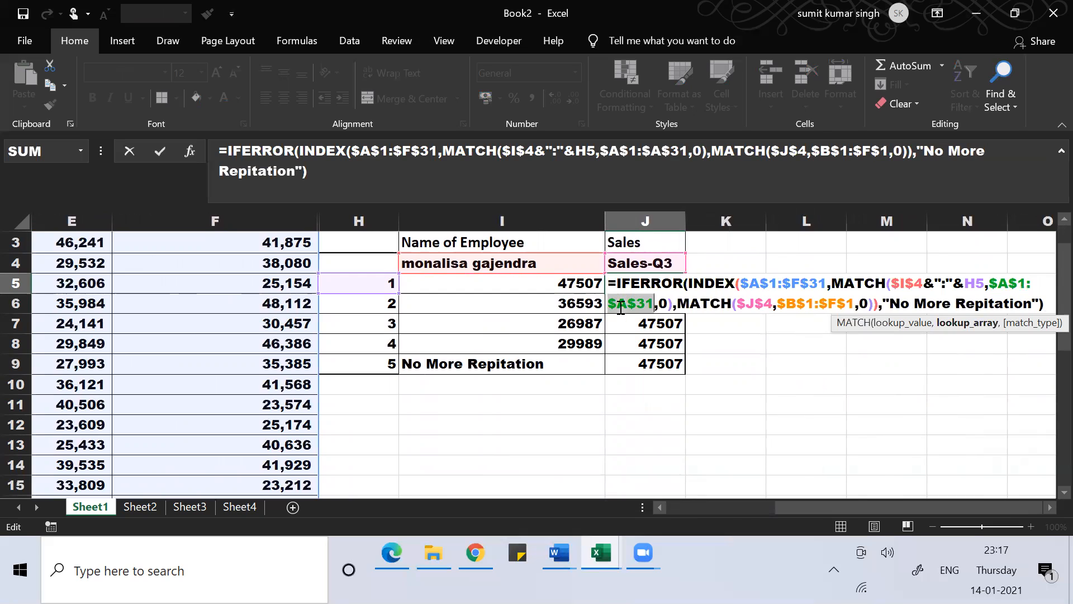
{"action": "key", "text": "Return"}
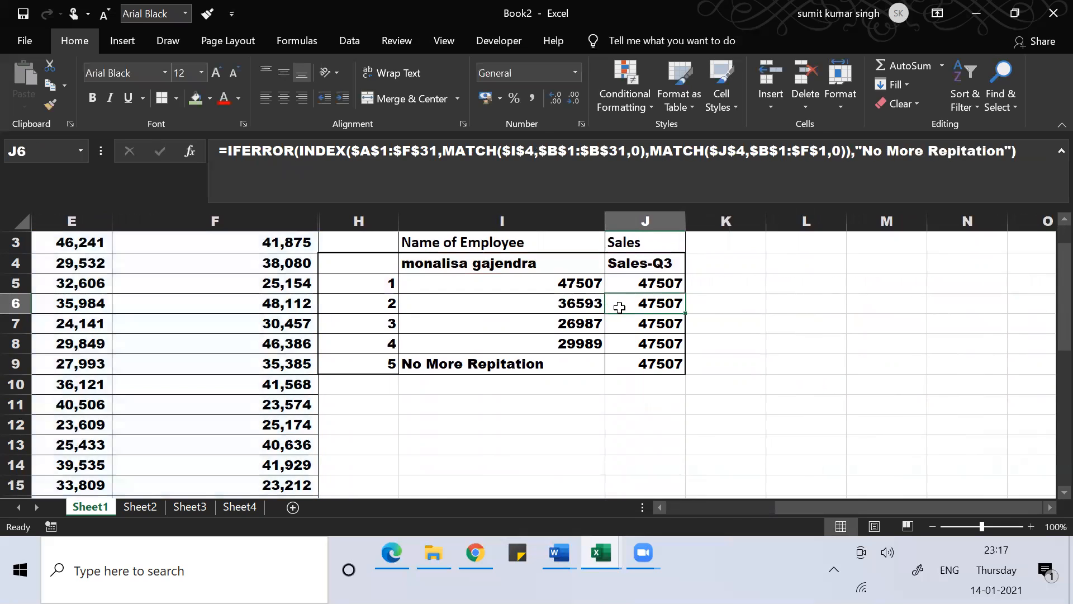
Fill the corrected INDEX and MATCH formula from J5 down through J9
{"action": "left_click", "coordinate": [672, 283]}
{"action": "double_click", "coordinate": [685, 291]}
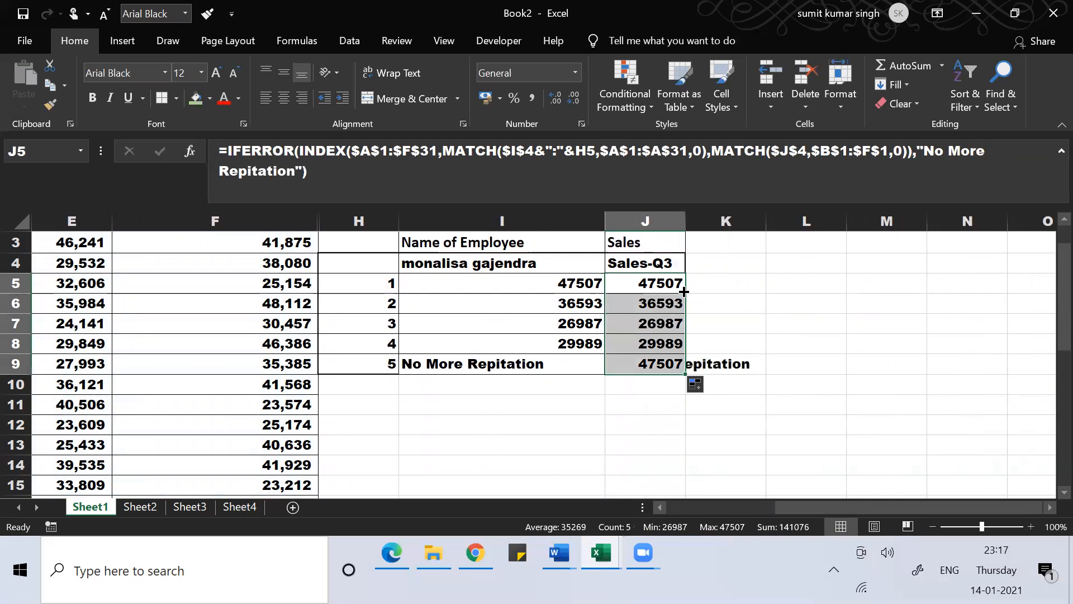
{"action": "left_click", "coordinate": [635, 388]}
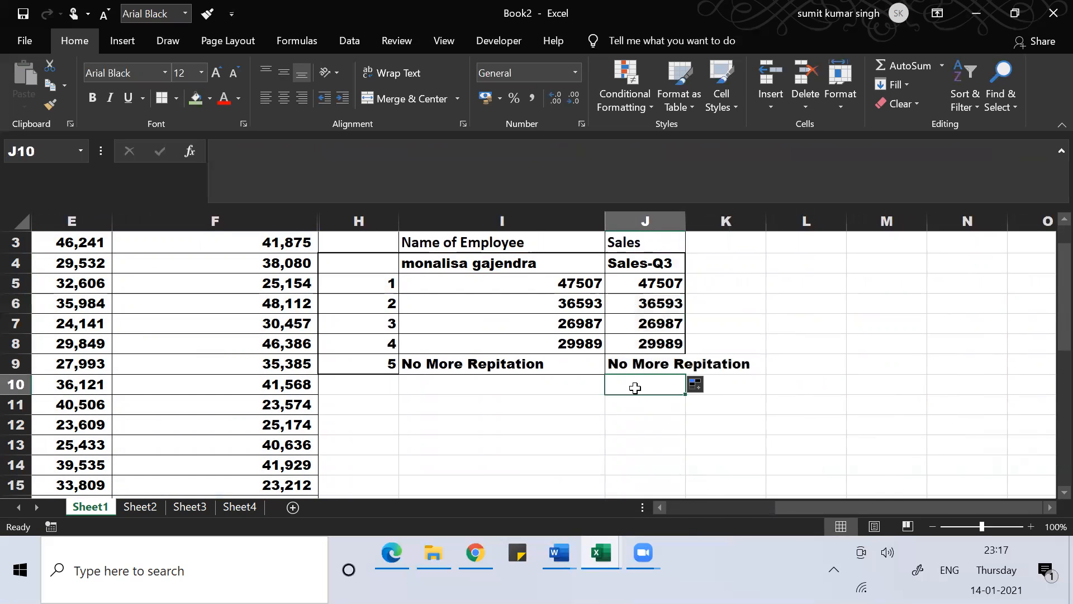
Examine the IFERROR, INDEX and MATCH formula in J6 with its referenced cells
{"action": "left_click", "coordinate": [647, 301]}
{"action": "double_click", "coordinate": [647, 301]}
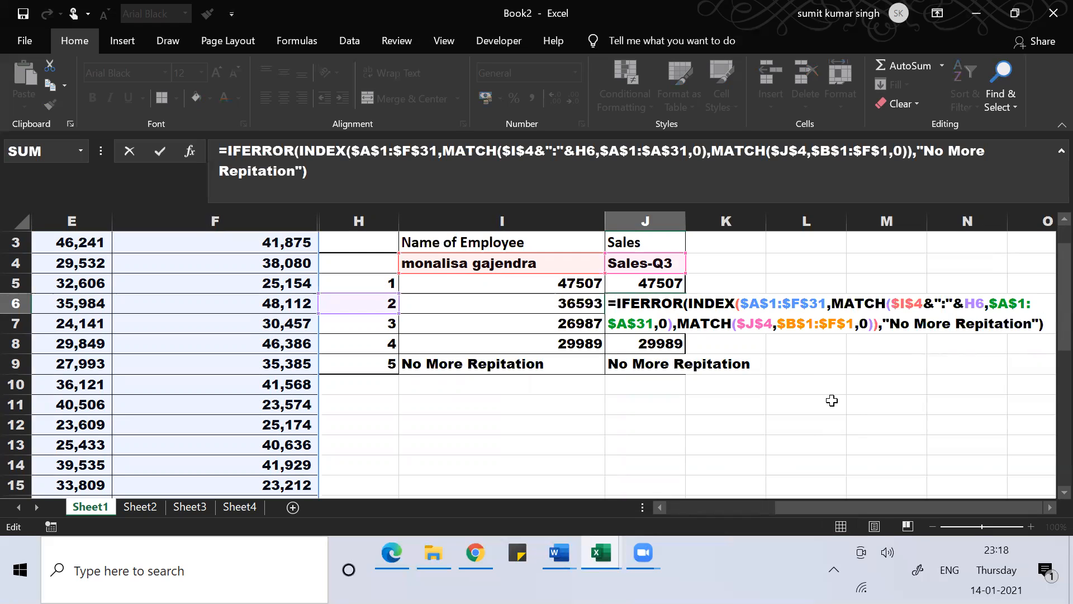
{"action": "key", "text": "Return"}
Review the Helper column and sales table headers, ending at the lookup section heading in I1
{"action": "key", "text": "Left"}
{"action": "key", "text": "Left"}
{"action": "key", "text": "Left"}
{"action": "key", "text": "Left"}
{"action": "key", "text": "Left"}
{"action": "key", "text": "Left"}
{"action": "key", "text": "Left"}
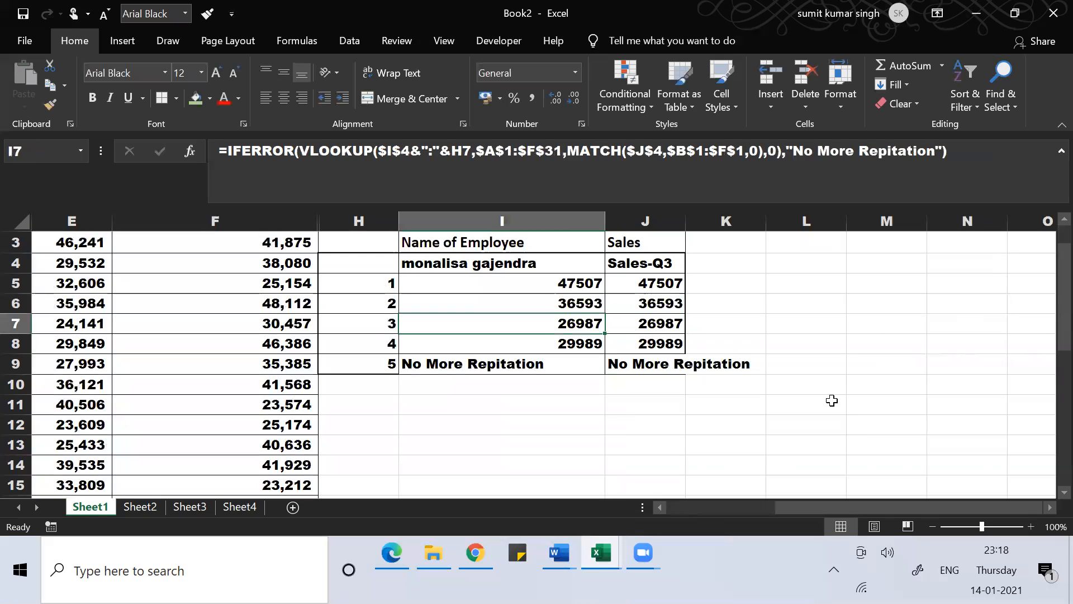
{"action": "key", "text": "Left"}
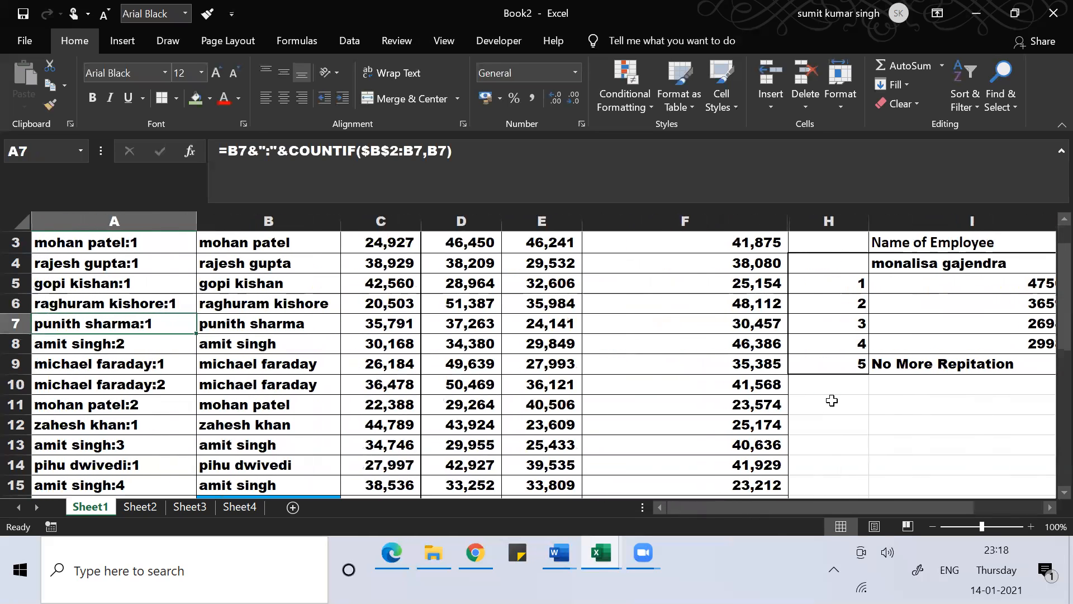
{"action": "key", "text": "Up"}
{"action": "key", "text": "Up"}
{"action": "key", "text": "Up"}
{"action": "key", "text": "Up"}
{"action": "key", "text": "Up"}
{"action": "key", "text": "Up"}
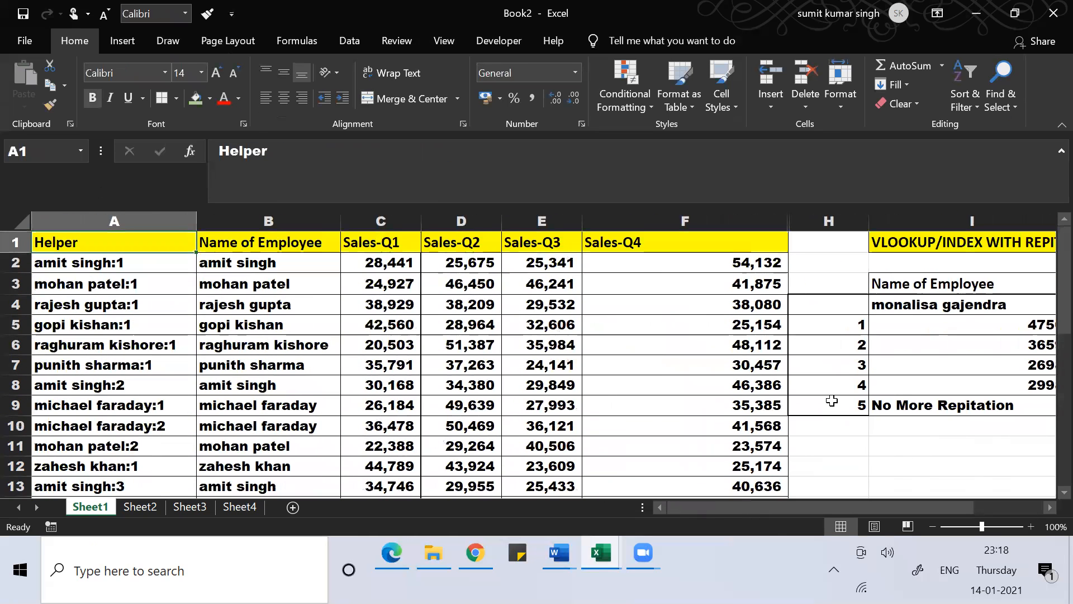
{"action": "key", "text": "Right"}
{"action": "key", "text": "Right"}
{"action": "key", "text": "Right"}
{"action": "key", "text": "Right"}
{"action": "key", "text": "Right"}
{"action": "key", "text": "Right"}
{"action": "key", "text": "Right"}
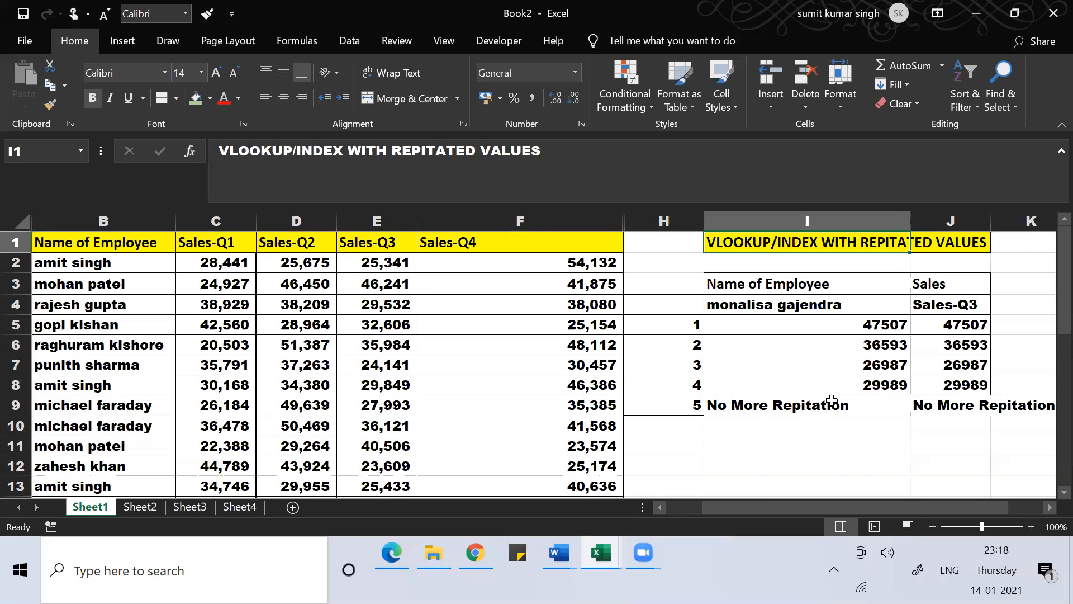
Examine the full IFERROR and VLOOKUP formula in I7, leaving it as is
{"action": "left_click", "coordinate": [823, 358]}
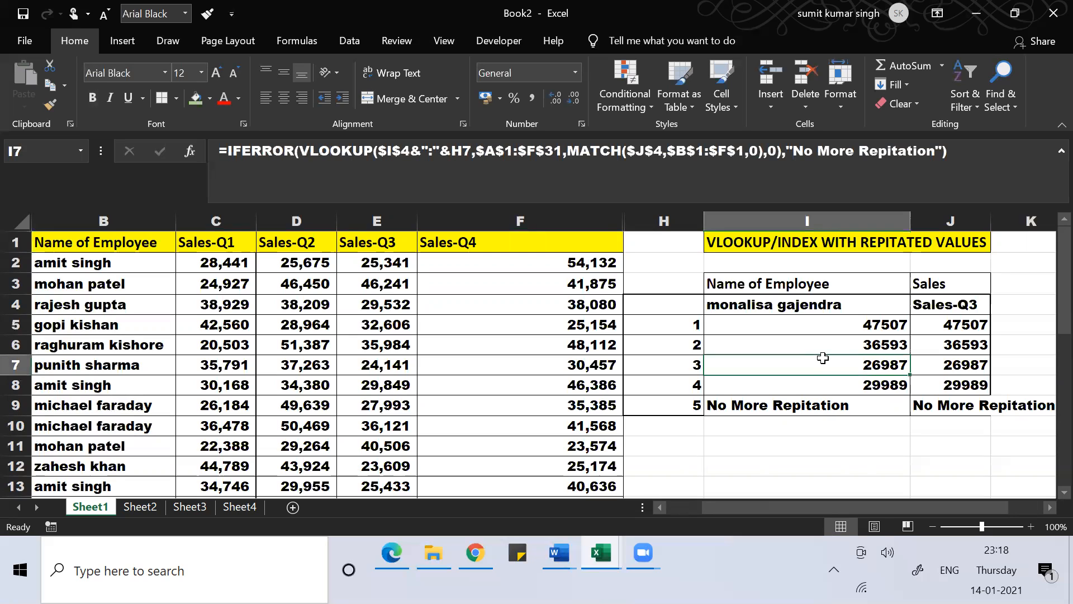
{"action": "double_click", "coordinate": [823, 358]}
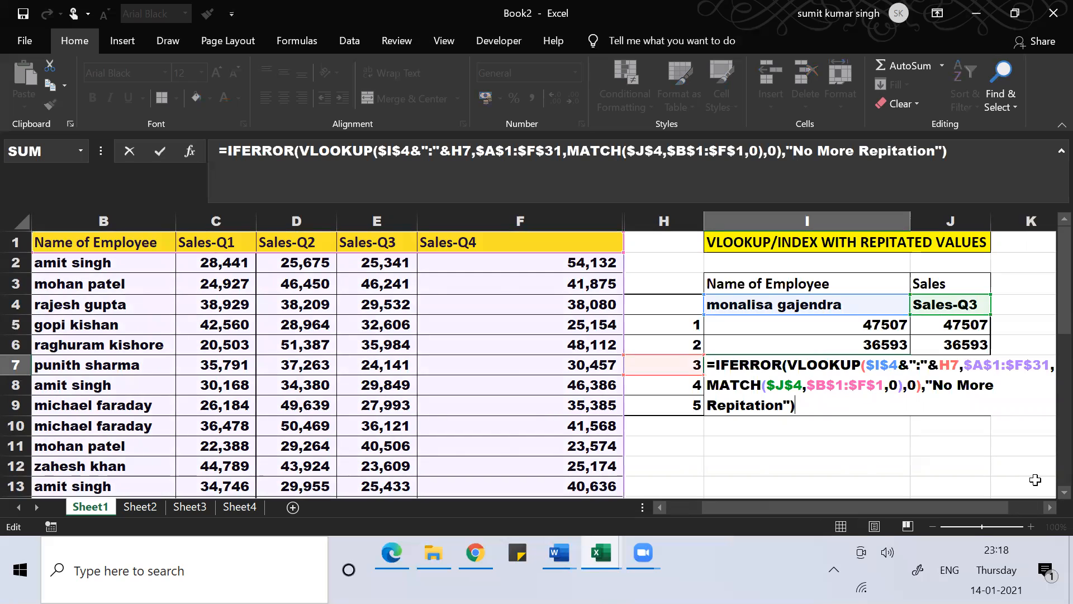
{"action": "left_click", "coordinate": [1045, 509]}
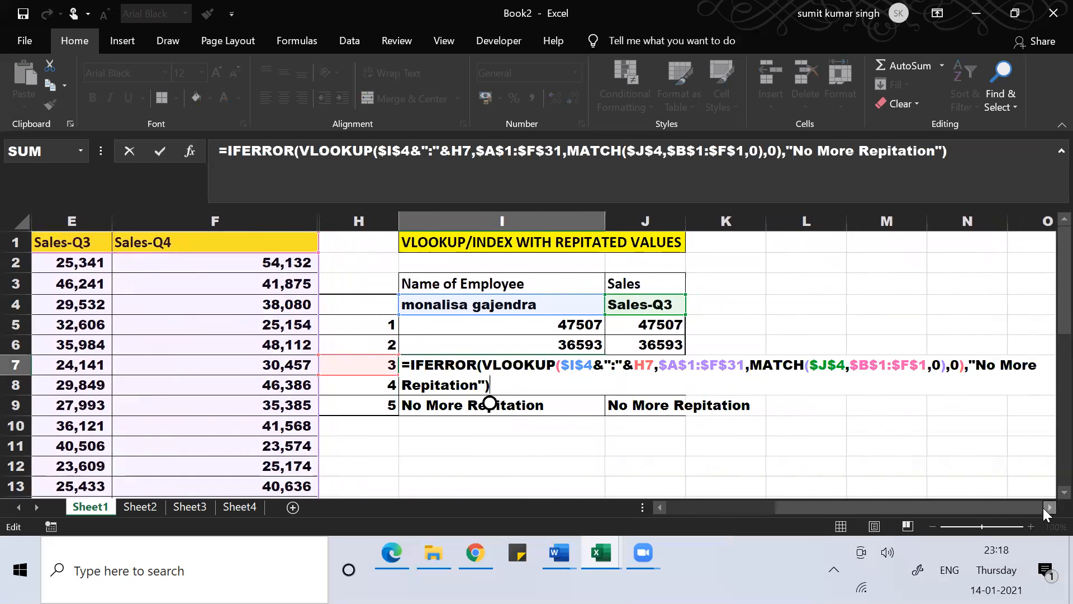
{"action": "left_click", "coordinate": [1044, 509]}
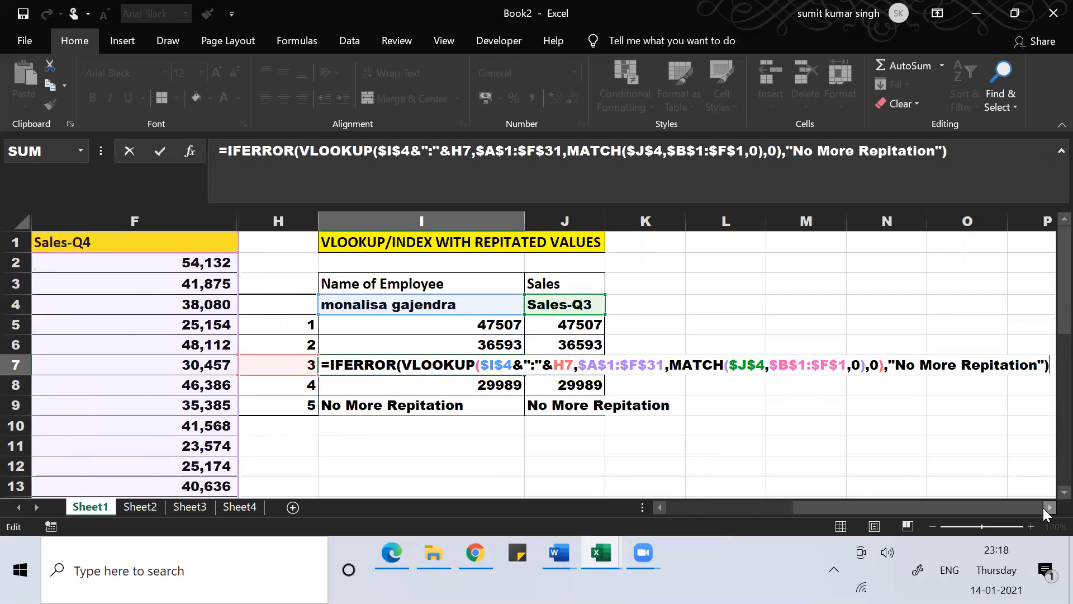
{"action": "key", "text": "Return"}
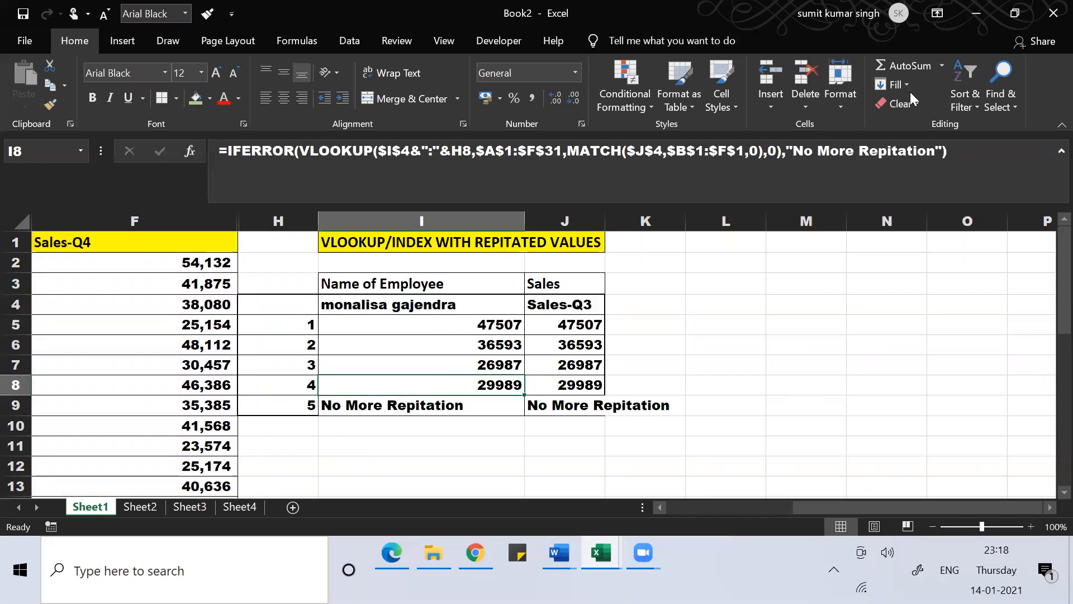